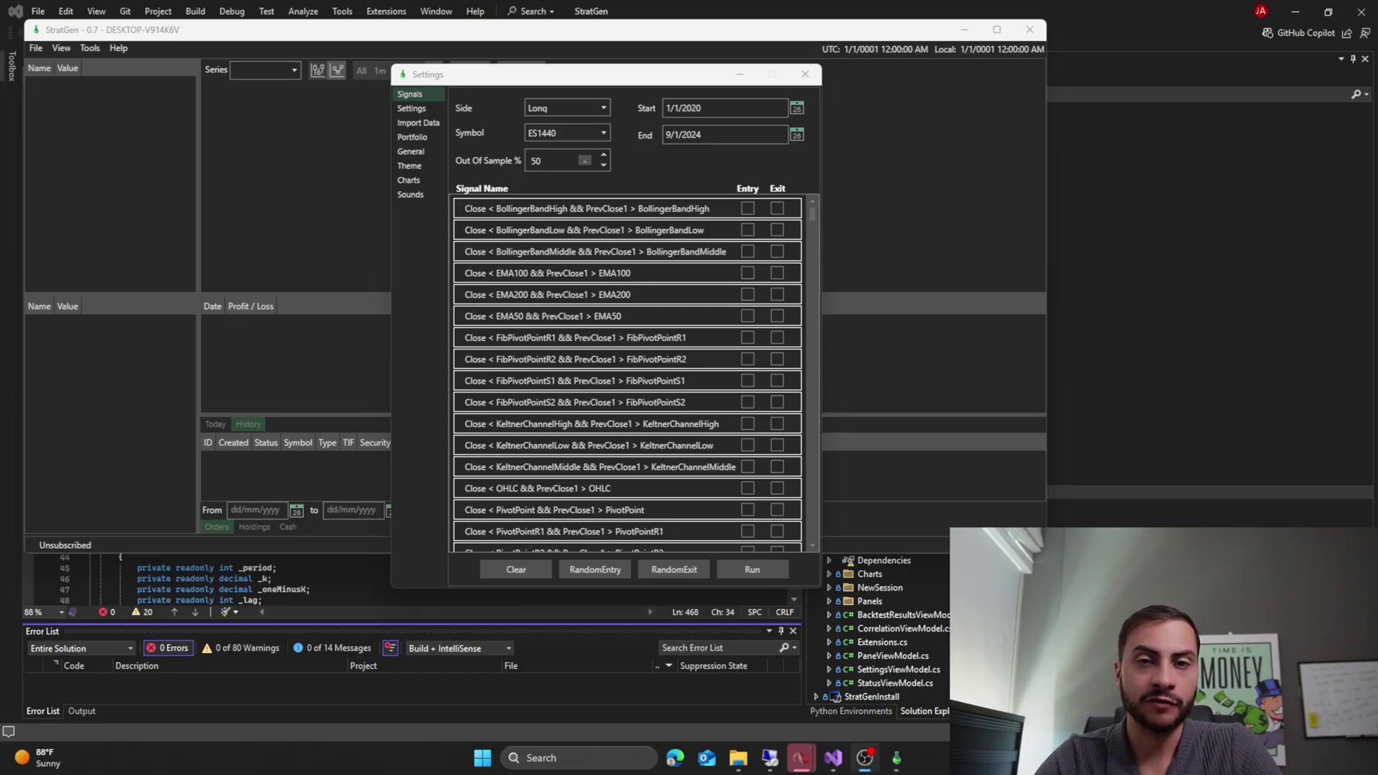
left_click_drag(538, 79, 567, 97)
left_click(523, 97)
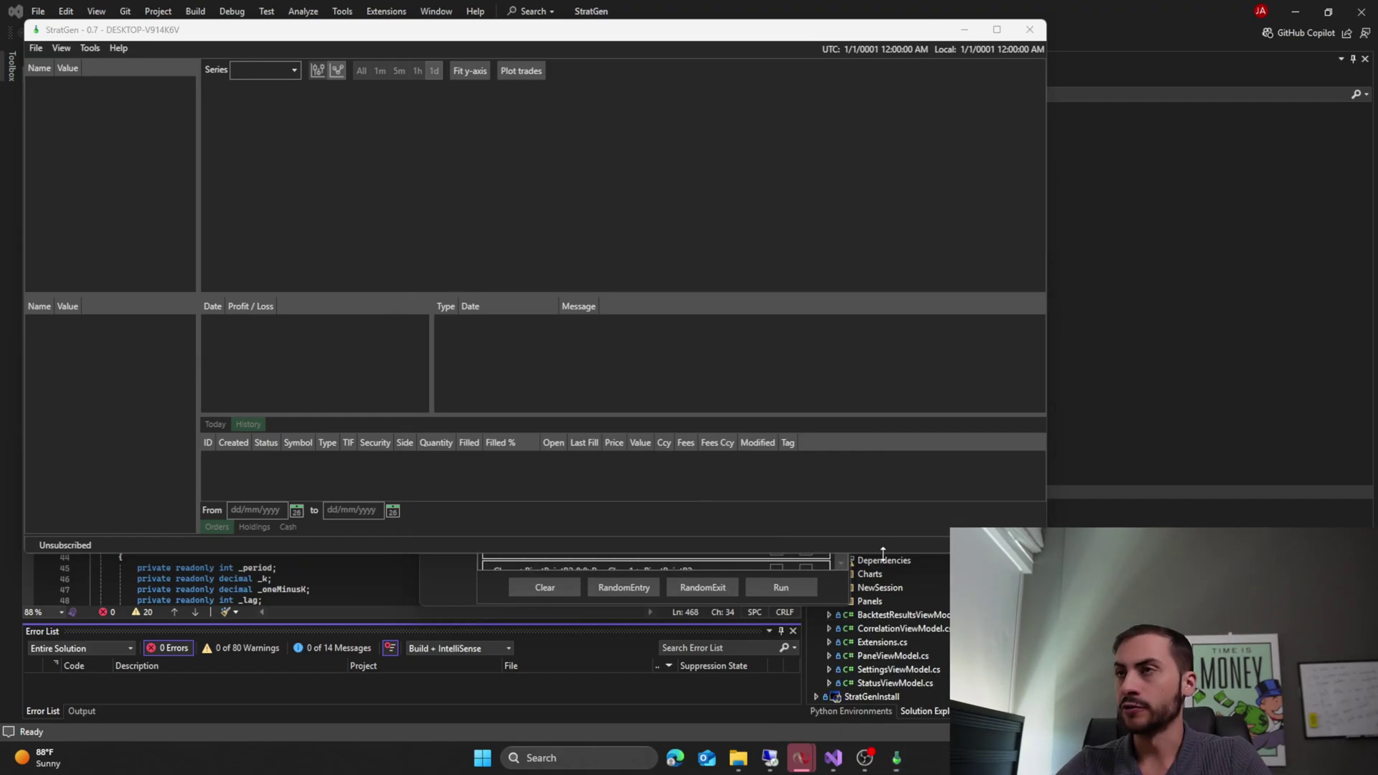
key("alt+Tab")
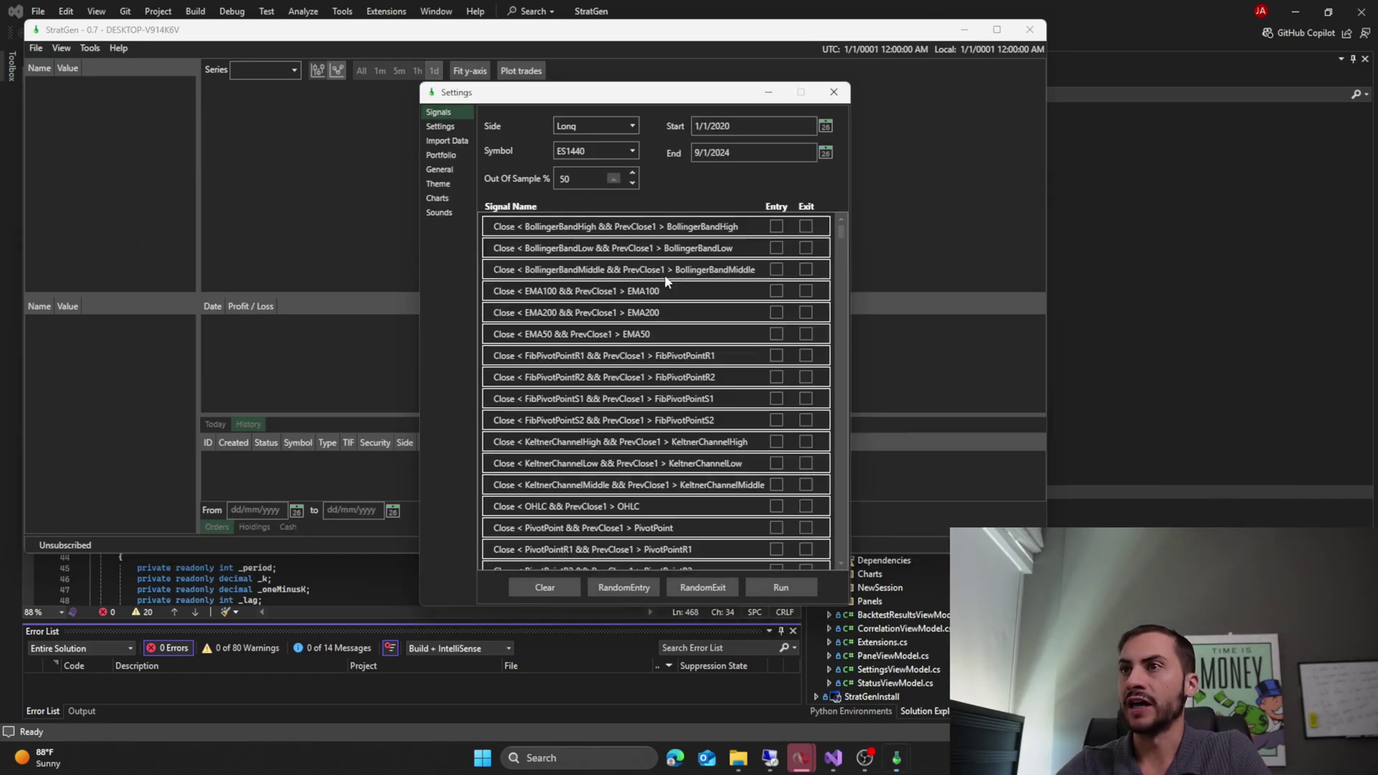
left_click_drag(576, 93, 546, 98)
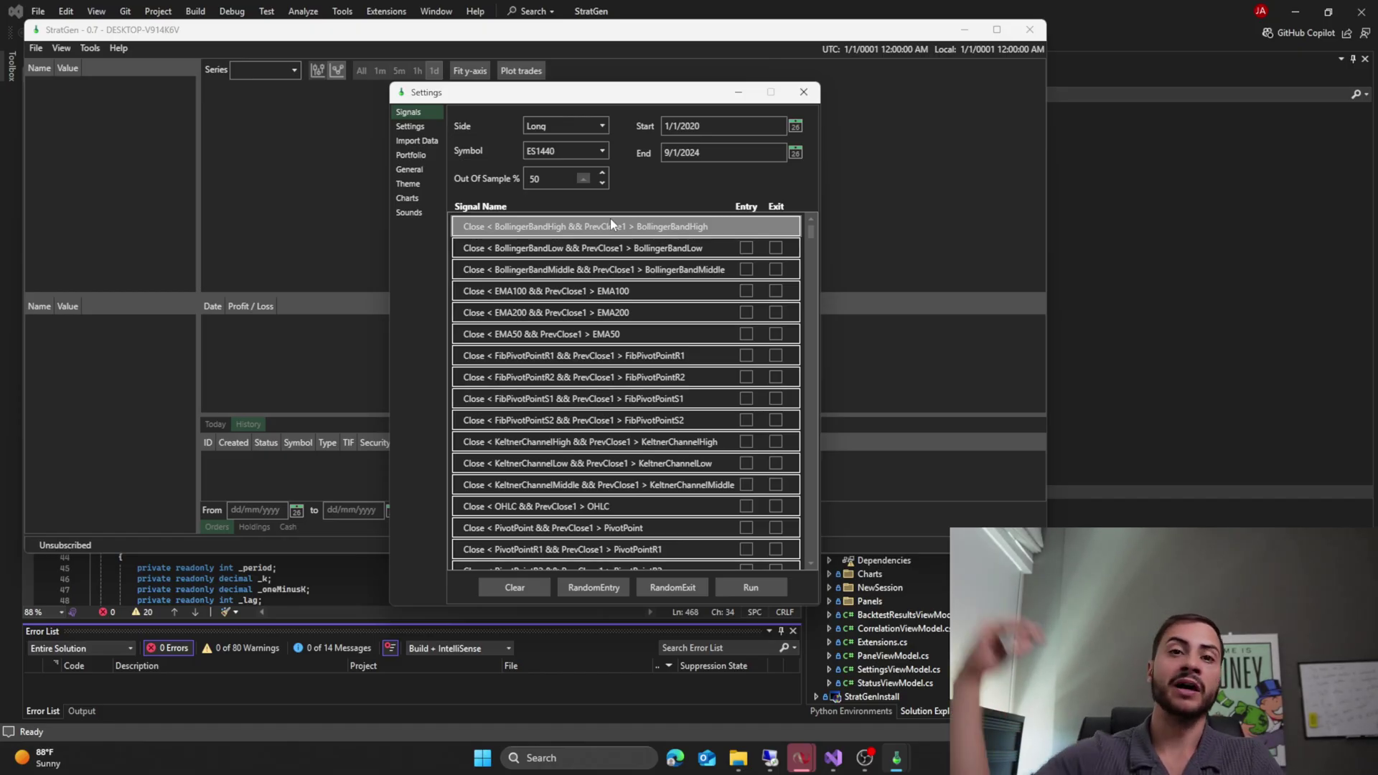
- Examine the available signal conditions, from the Close < crossovers down to the Close > Bollinger Band and EMA signals
scroll(610, 224, "down", 8)
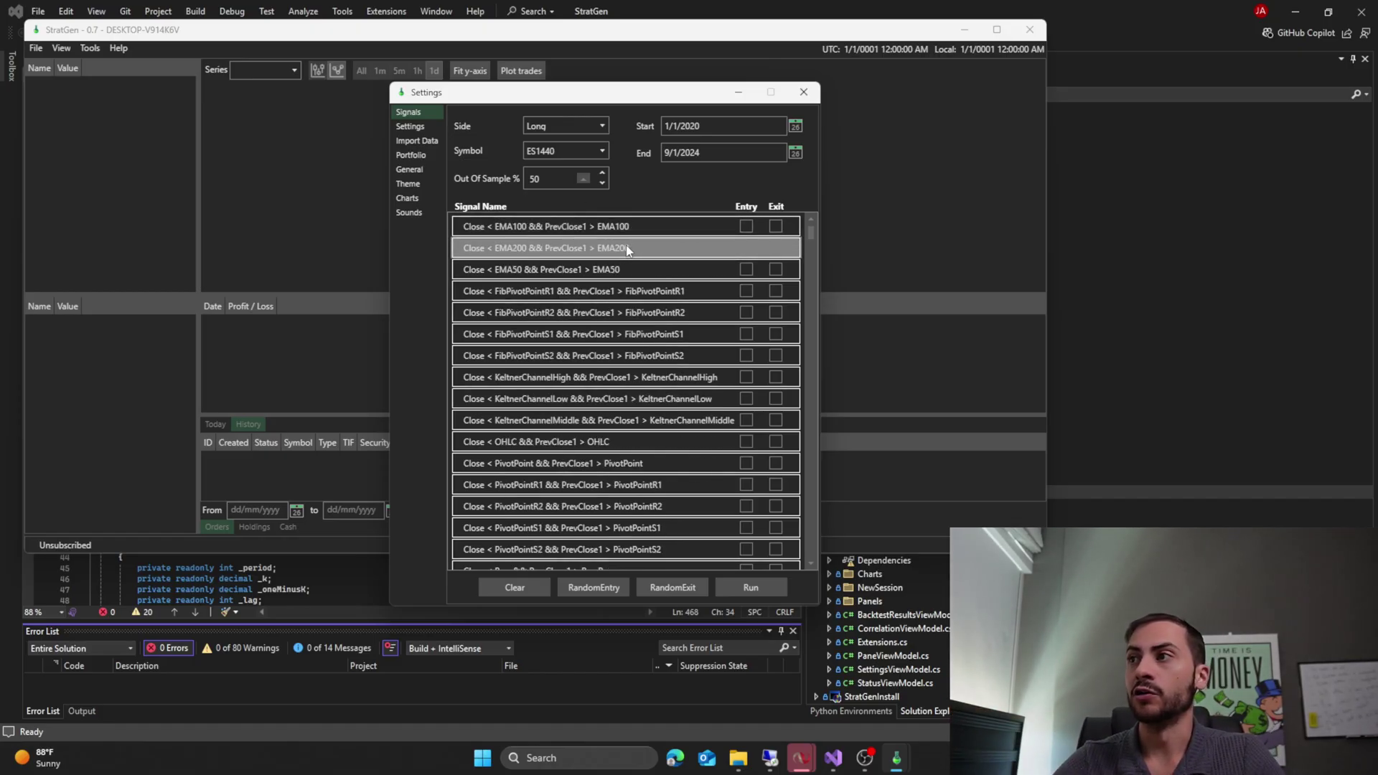
scroll(632, 244, "down", 9)
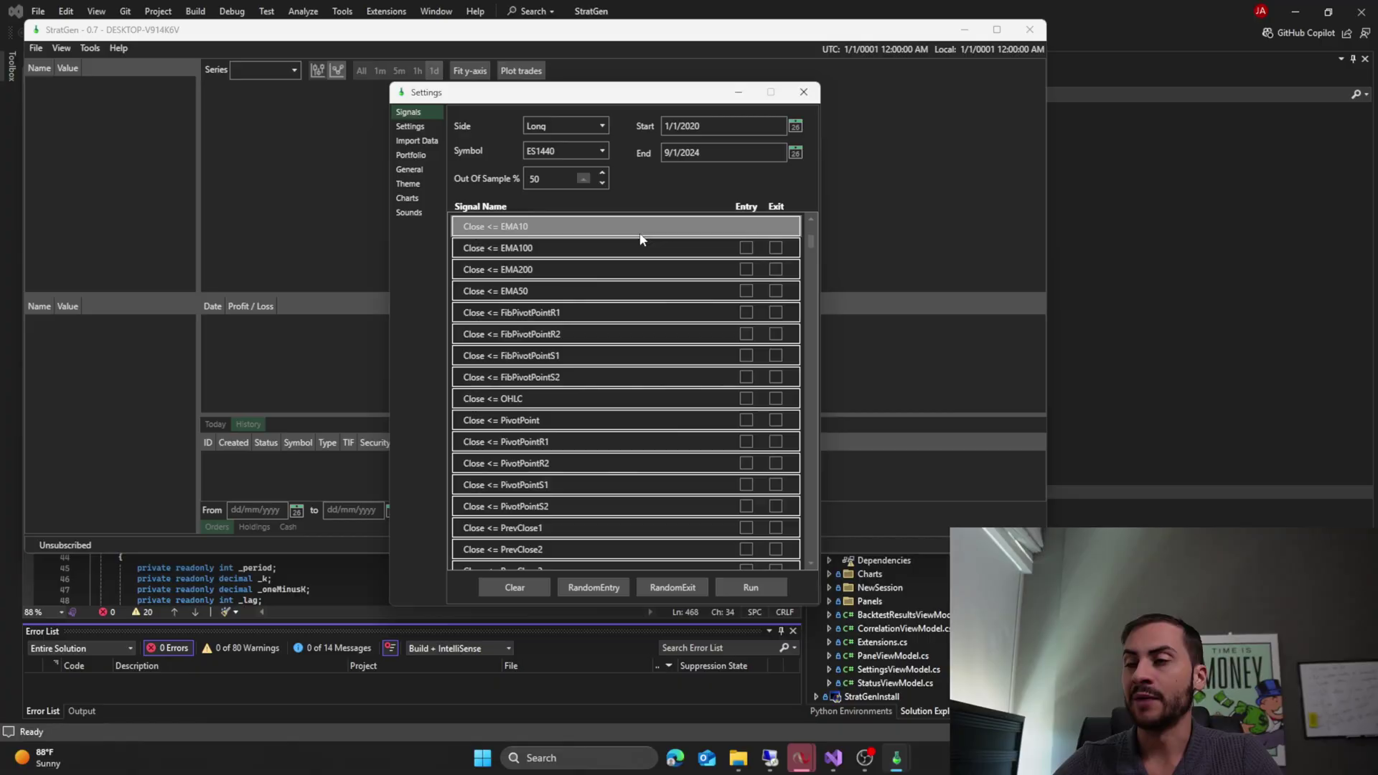
scroll(631, 242, "down", 7)
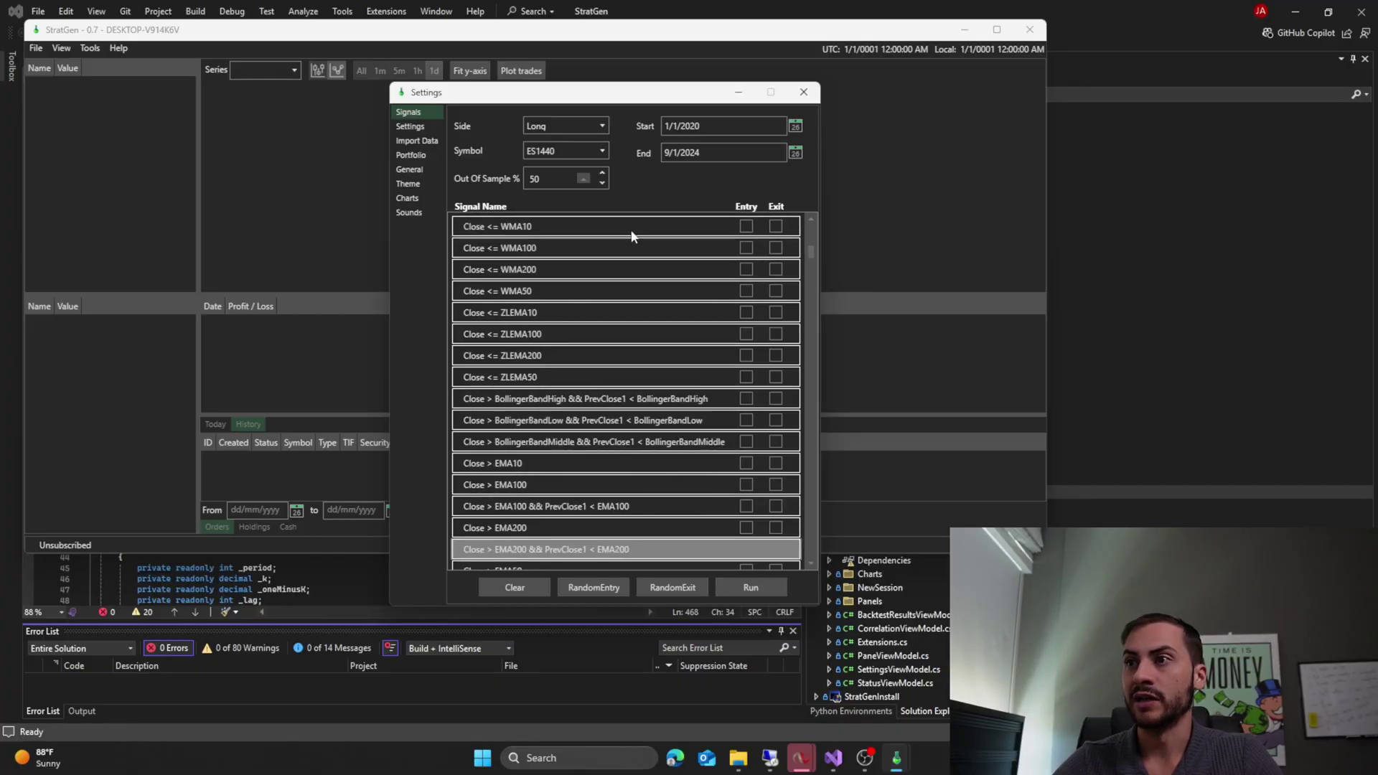
left_click_drag(632, 92, 581, 55)
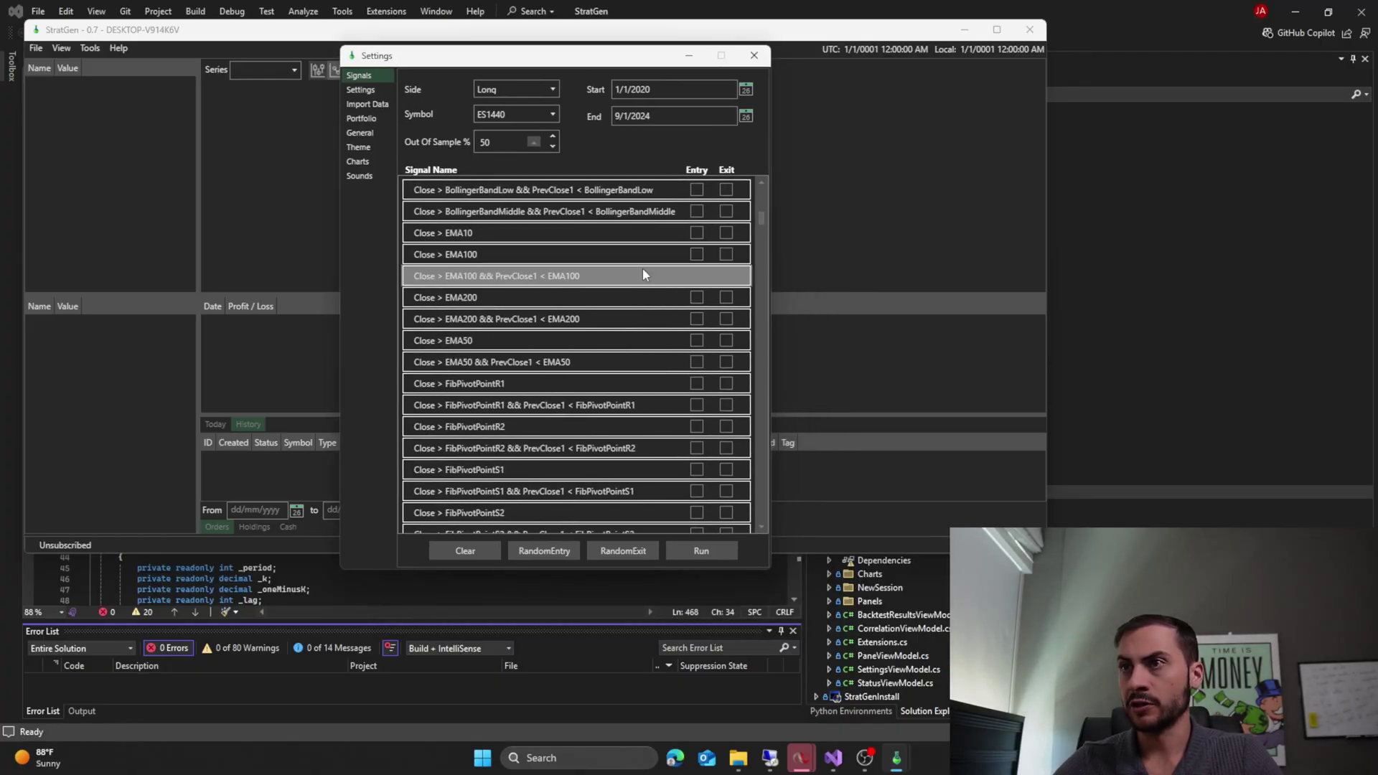
scroll(545, 266, "up", 1)
left_click(555, 260)
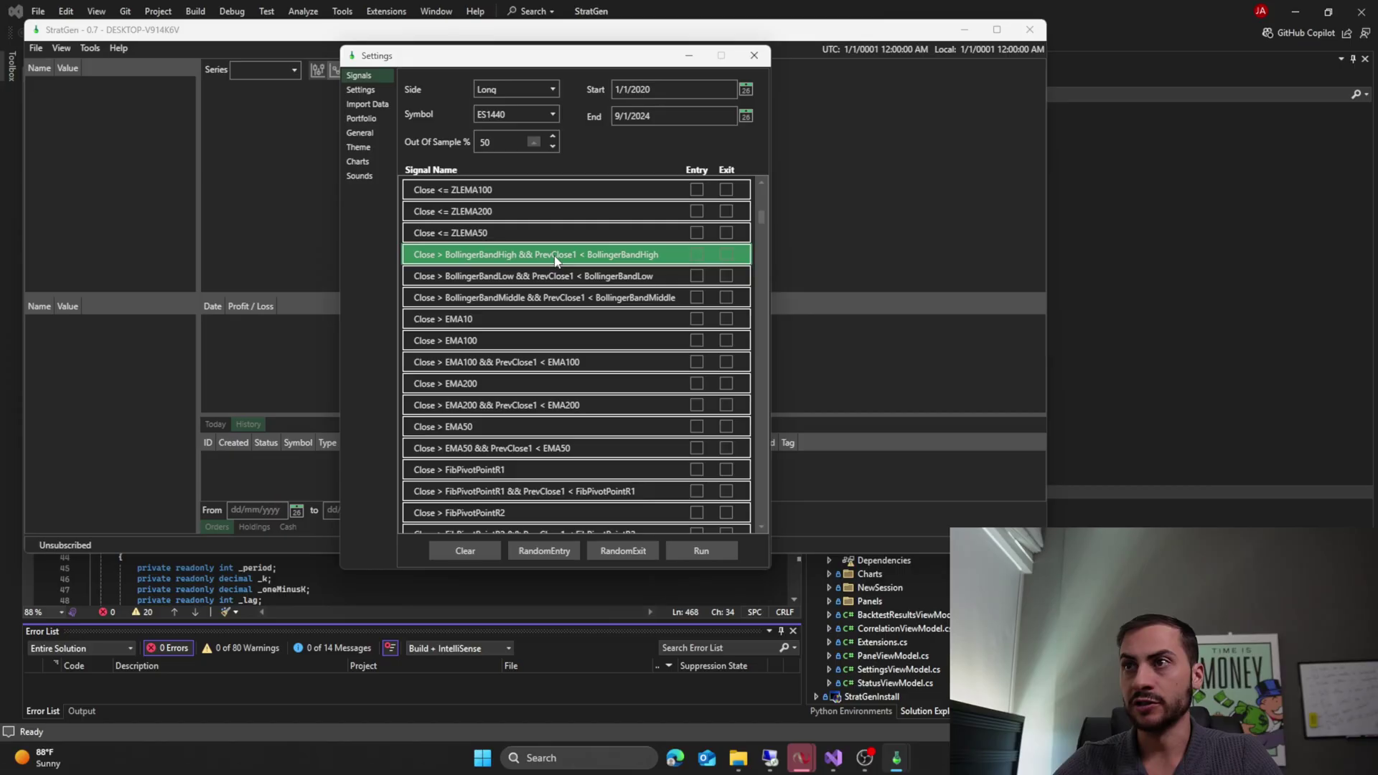
left_click(552, 273)
left_click(545, 298)
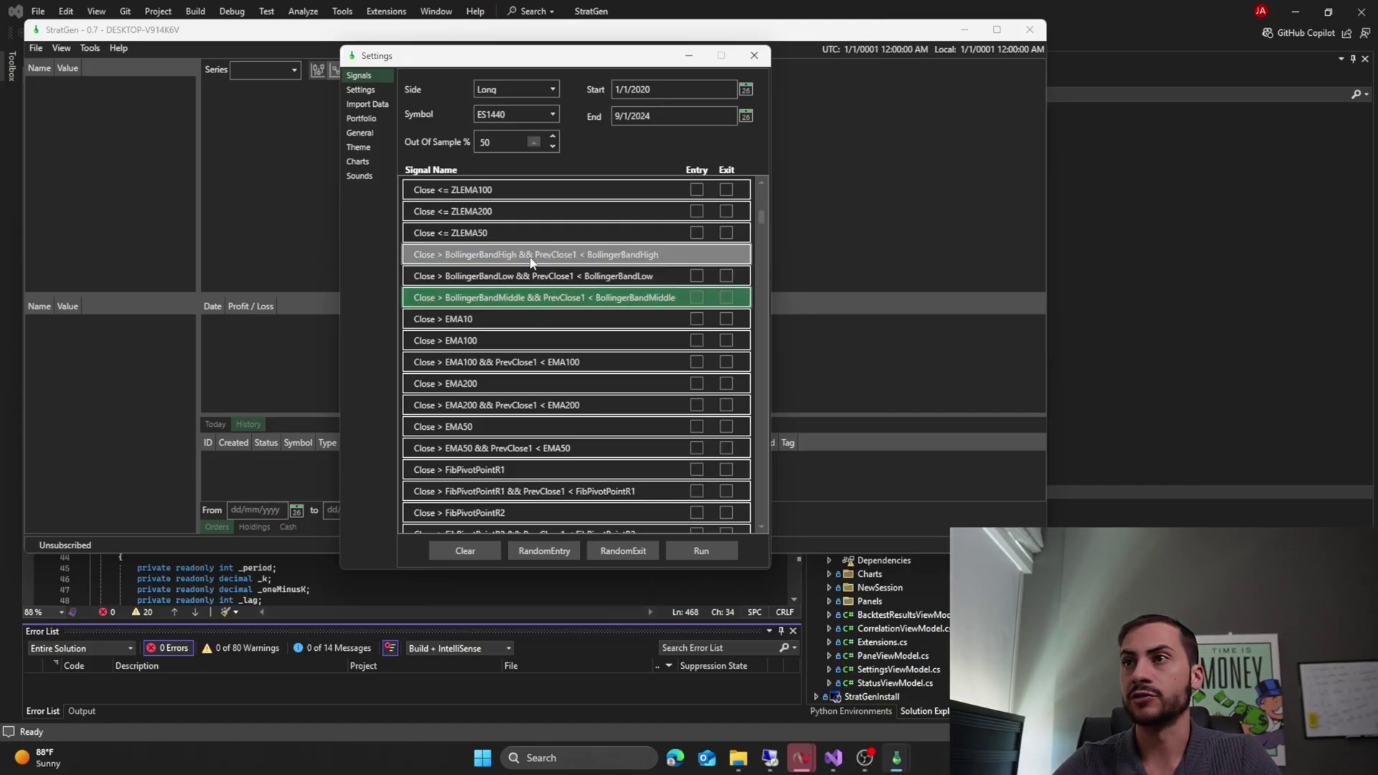
left_click(531, 256)
left_click(516, 317)
left_click(545, 340)
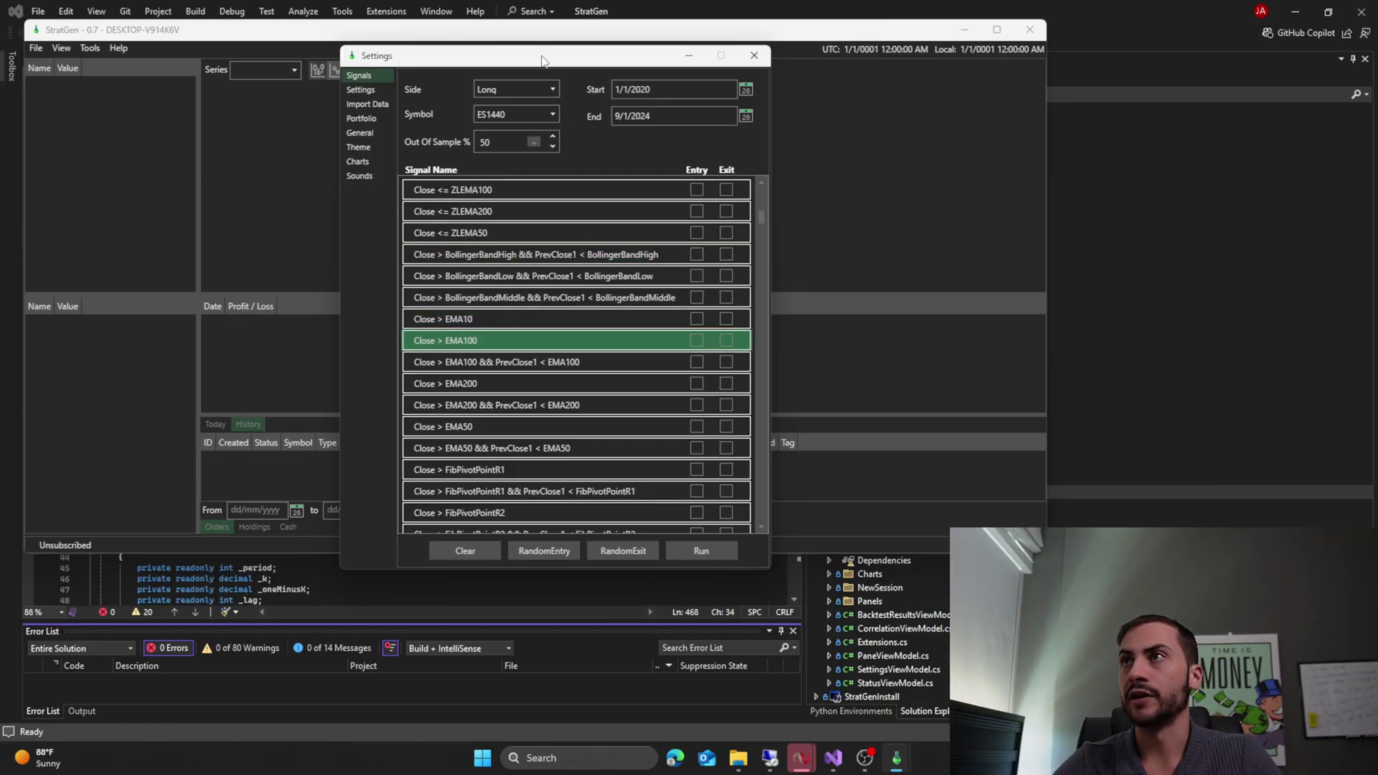
left_click_drag(543, 56, 585, 59)
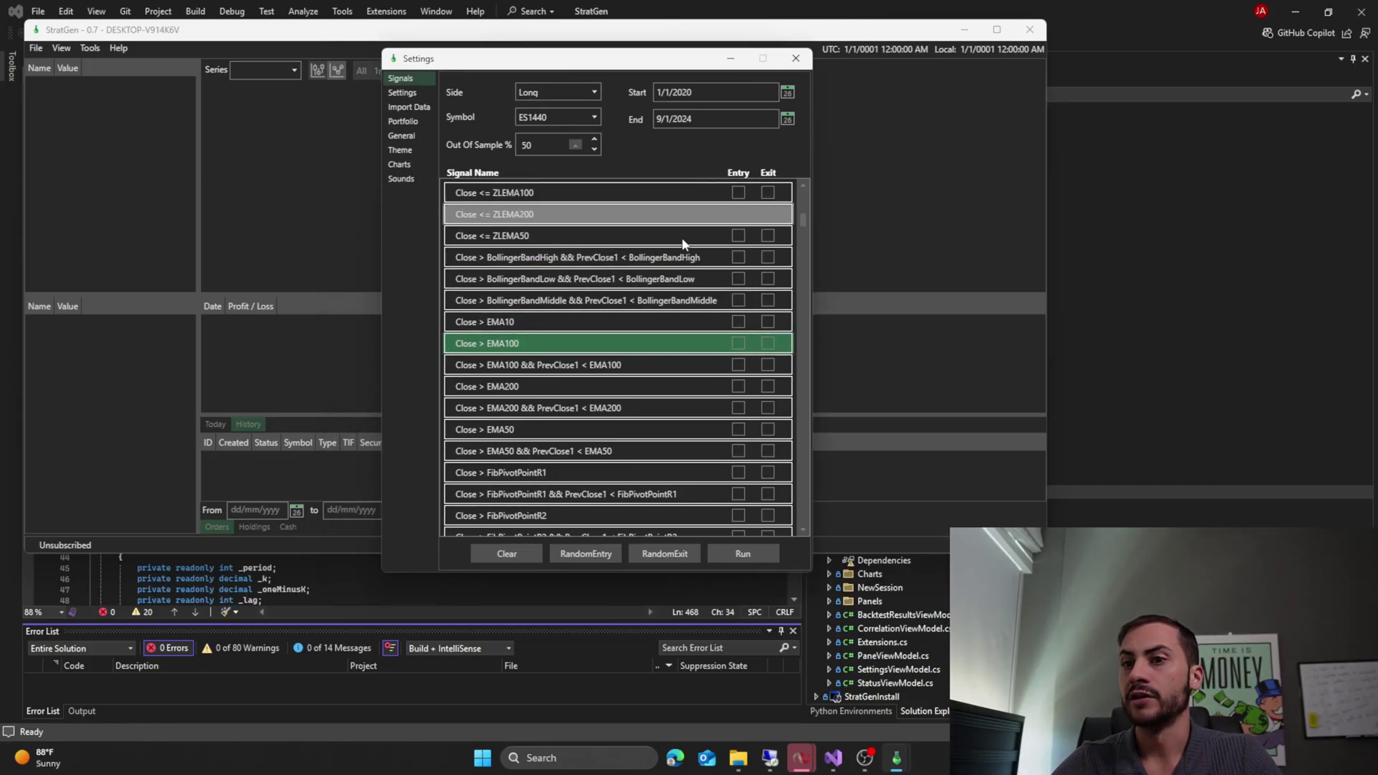
- Enable every signal from "Close > BollingerBandHigh && PrevClose1 < BollingerBandHigh" through "Close > ZLEMA50" as an entry signal
left_click(554, 252)
scroll(565, 330, "down", 10)
scroll(567, 323, "down", 10)
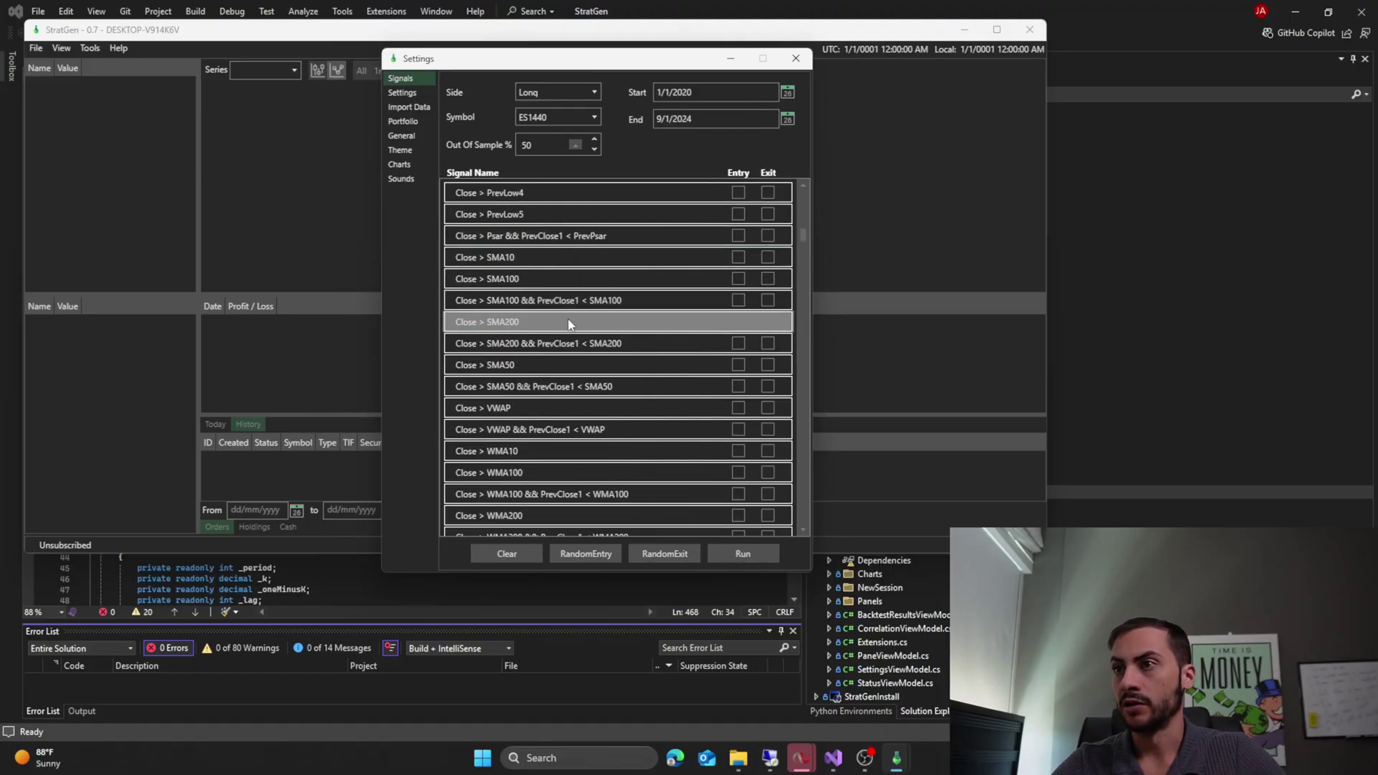
left_click(566, 365, "shift")
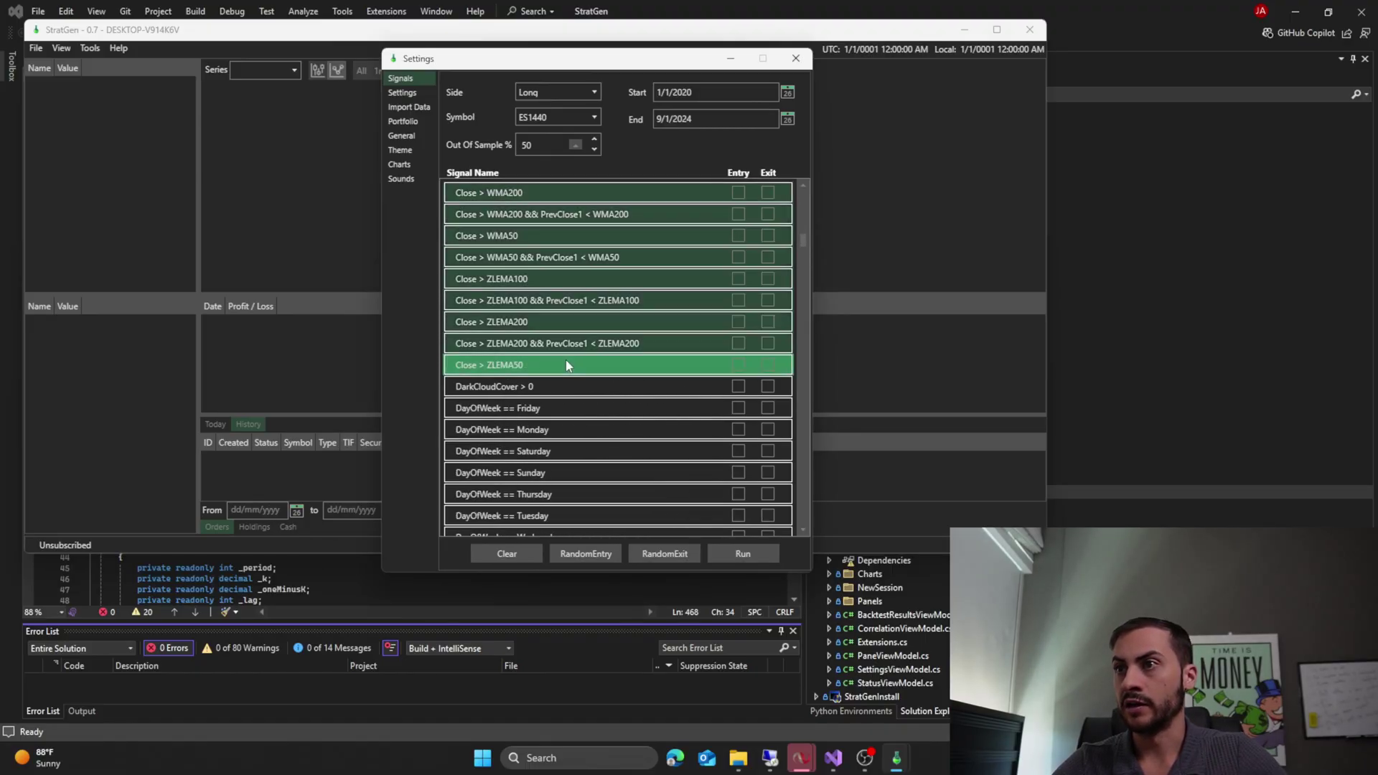
left_click(738, 364)
scroll(720, 386, "up", 6)
scroll(644, 385, "up", 10)
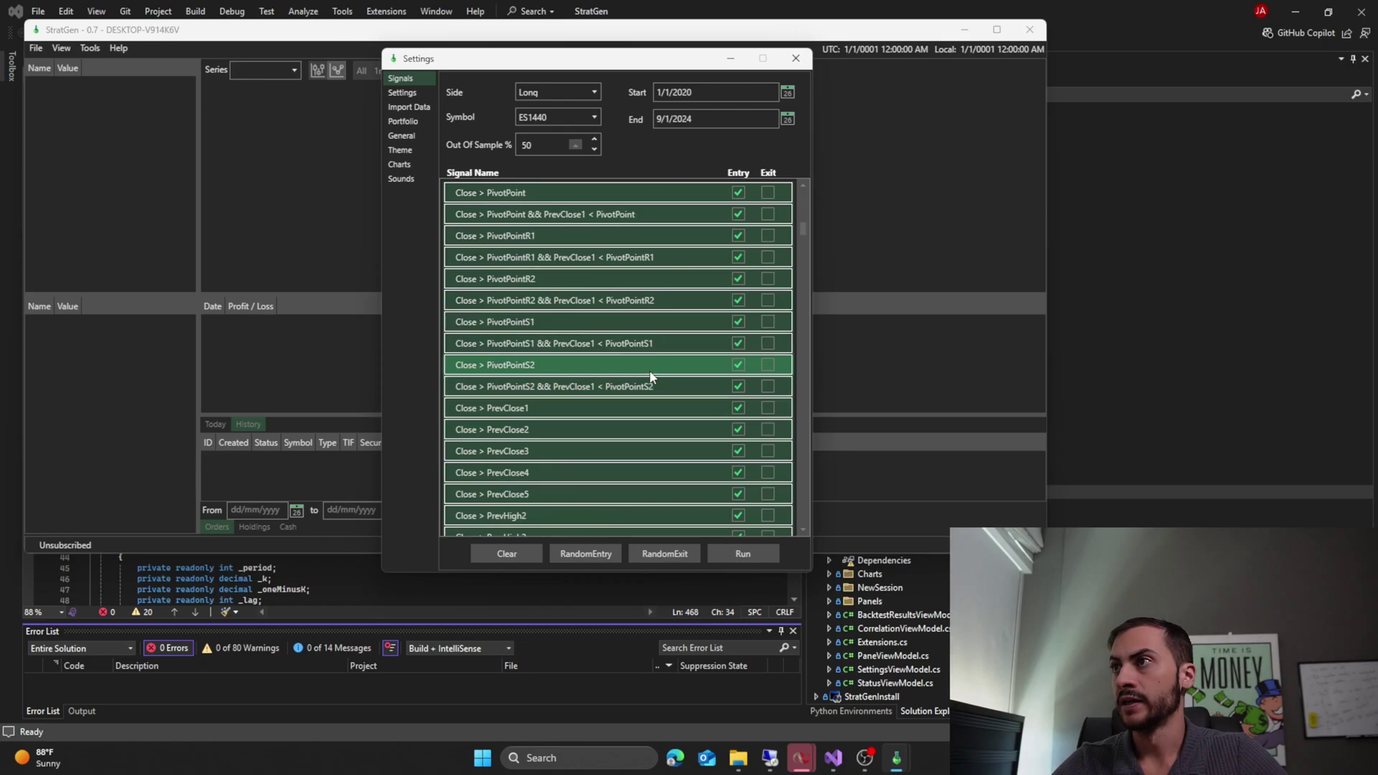
scroll(656, 366, "up", 4)
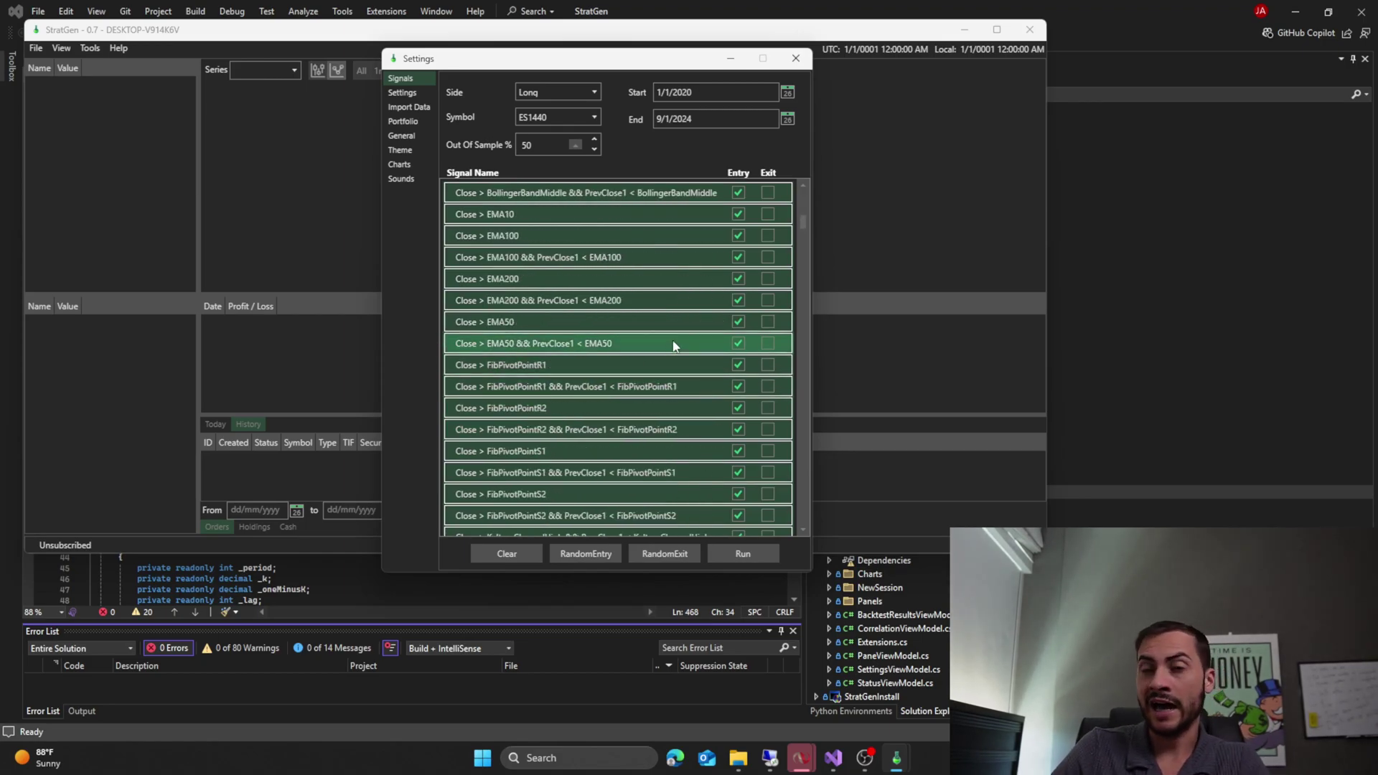
scroll(673, 346, "up", 2)
scroll(671, 341, "down", 1)
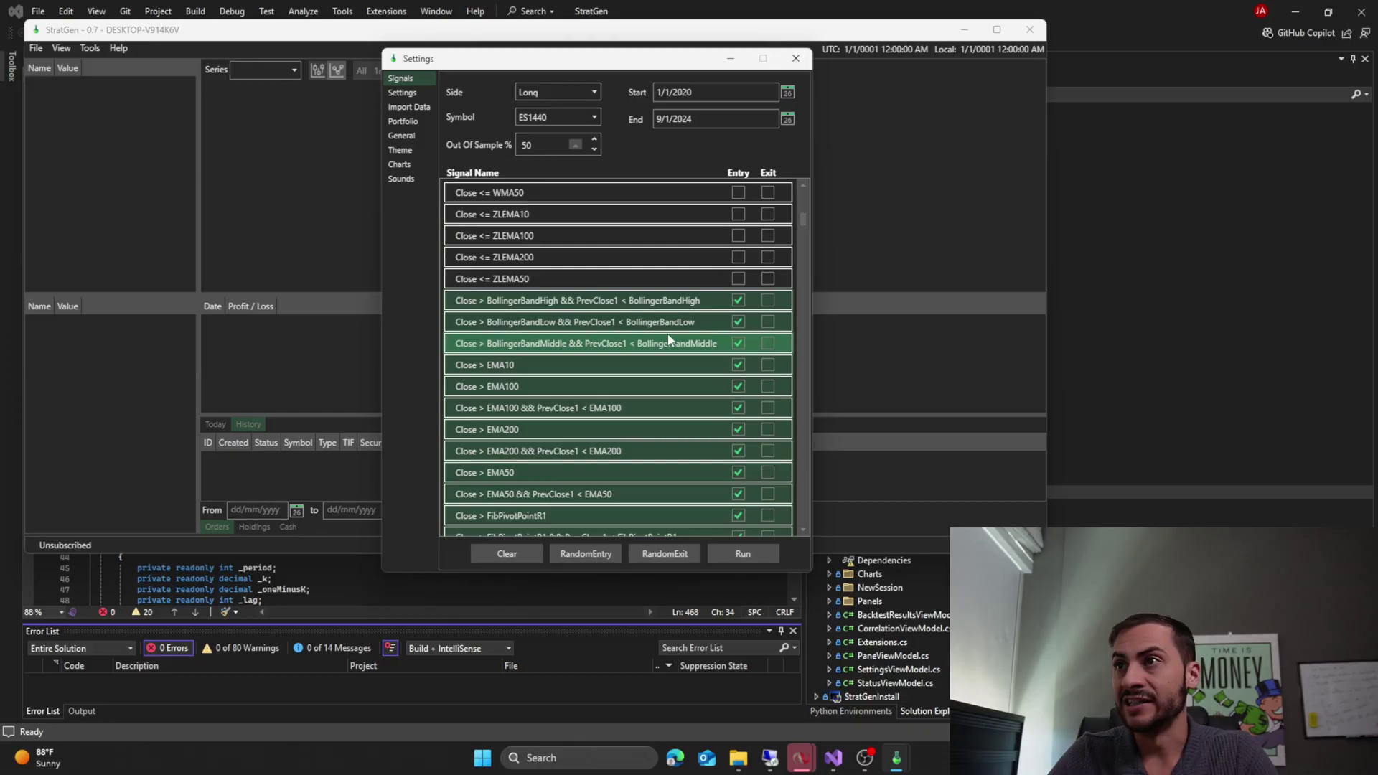
- Set the strategy's exit after n bars range to 0;0;1
left_click(408, 92)
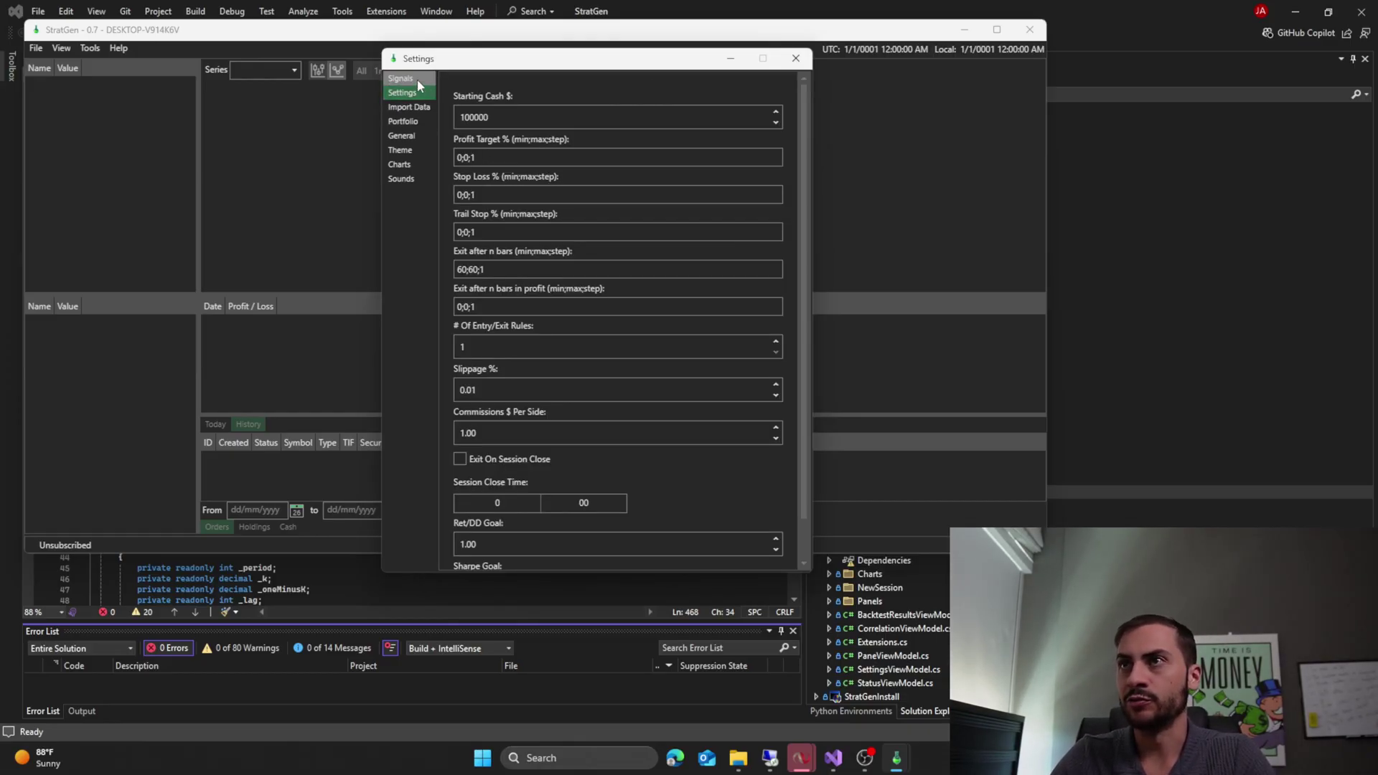
left_click(416, 79)
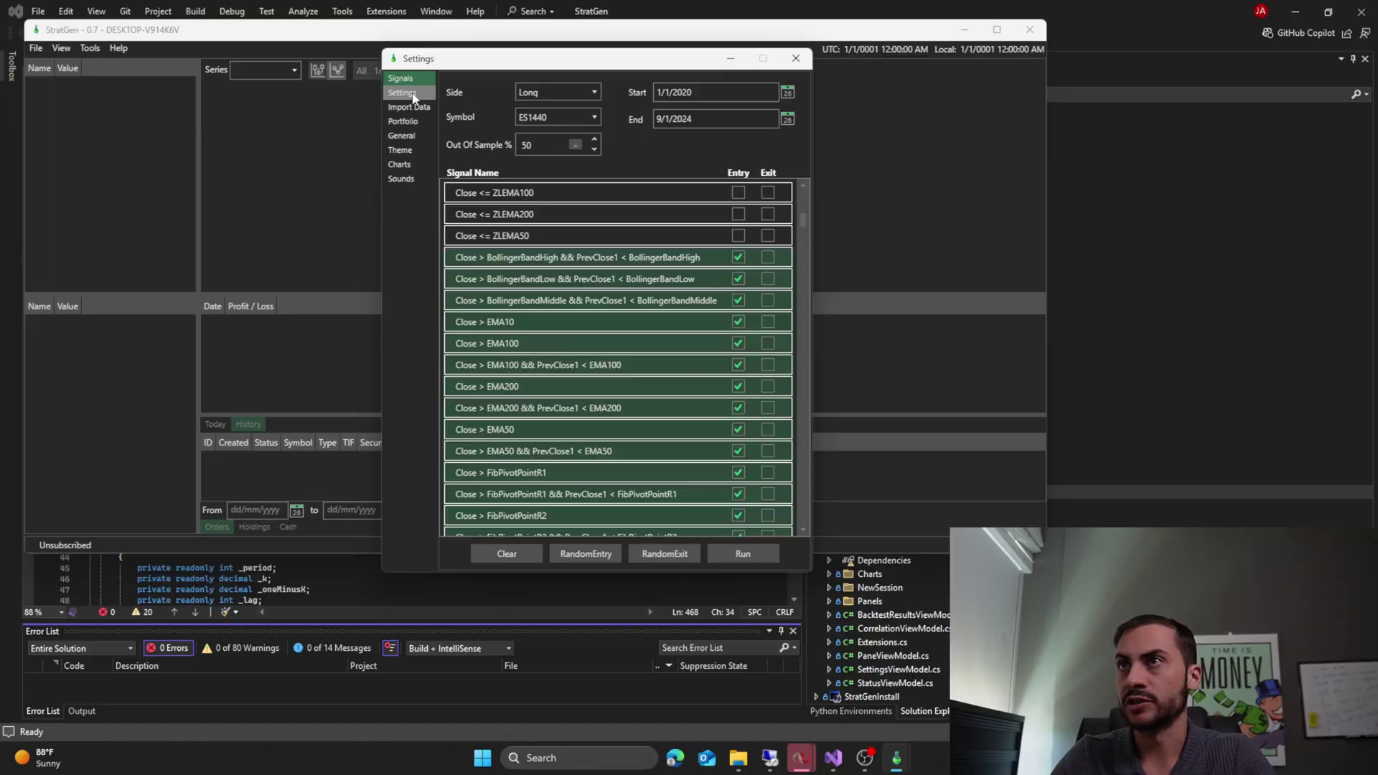
left_click(409, 94)
left_click_drag(456, 270, 486, 272)
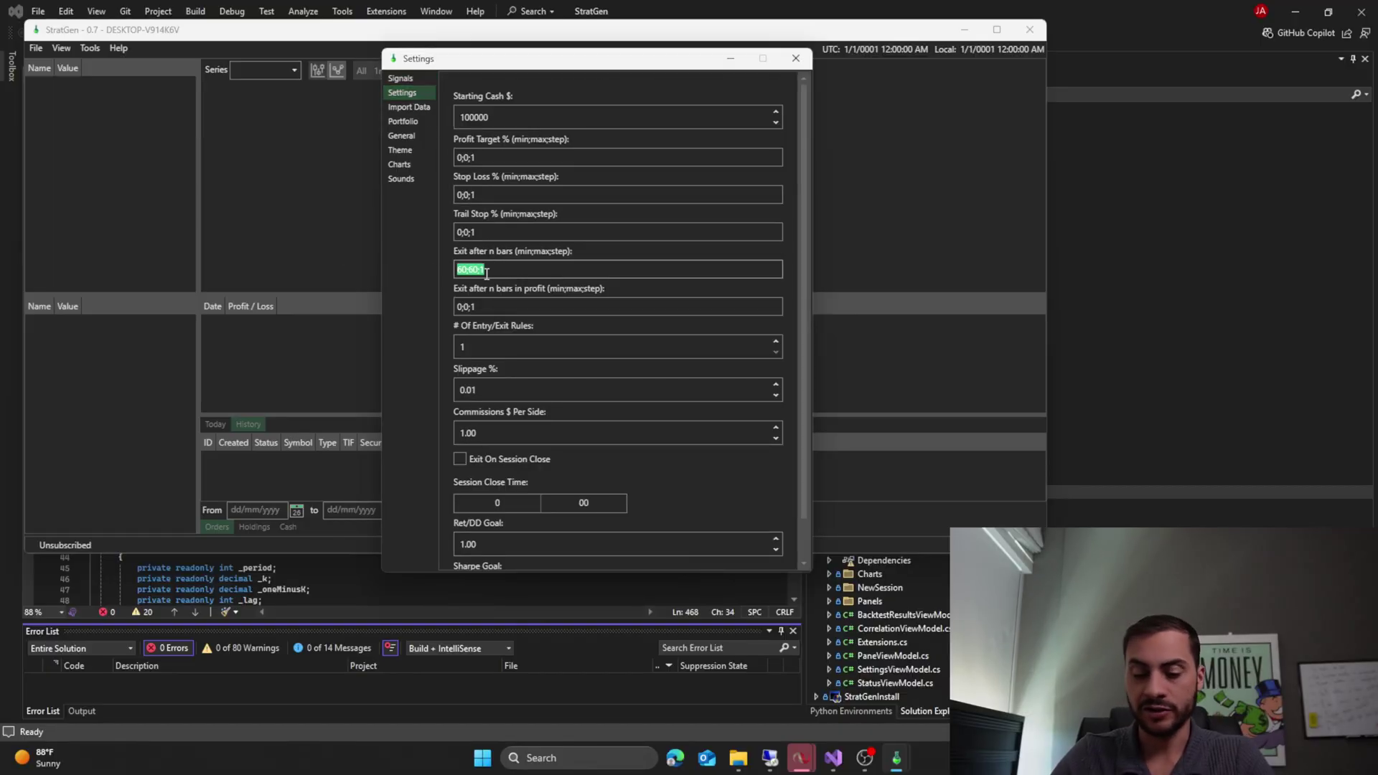
type("0;0;1")
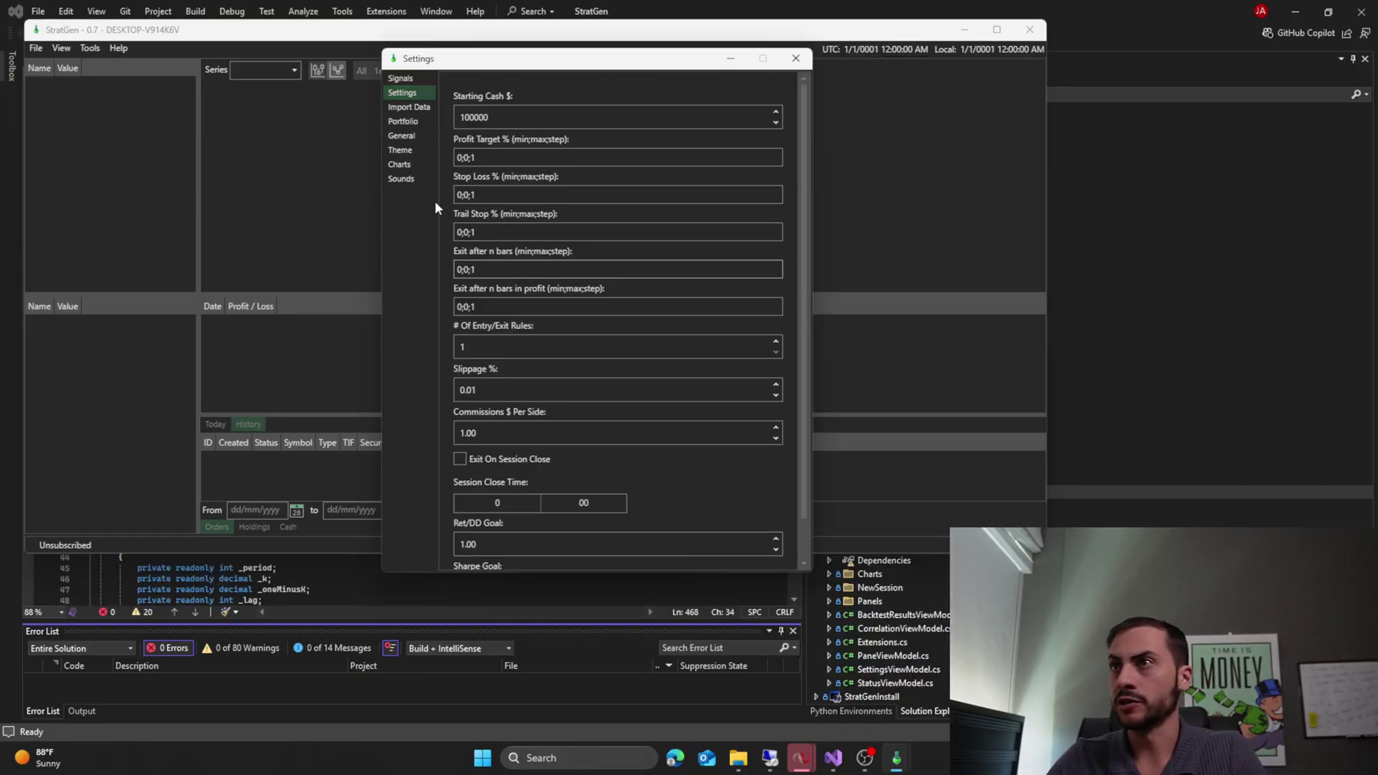
- Set the profit target % range to 2;4;1 and the stop loss % range to 1;3;1
left_click(466, 158)
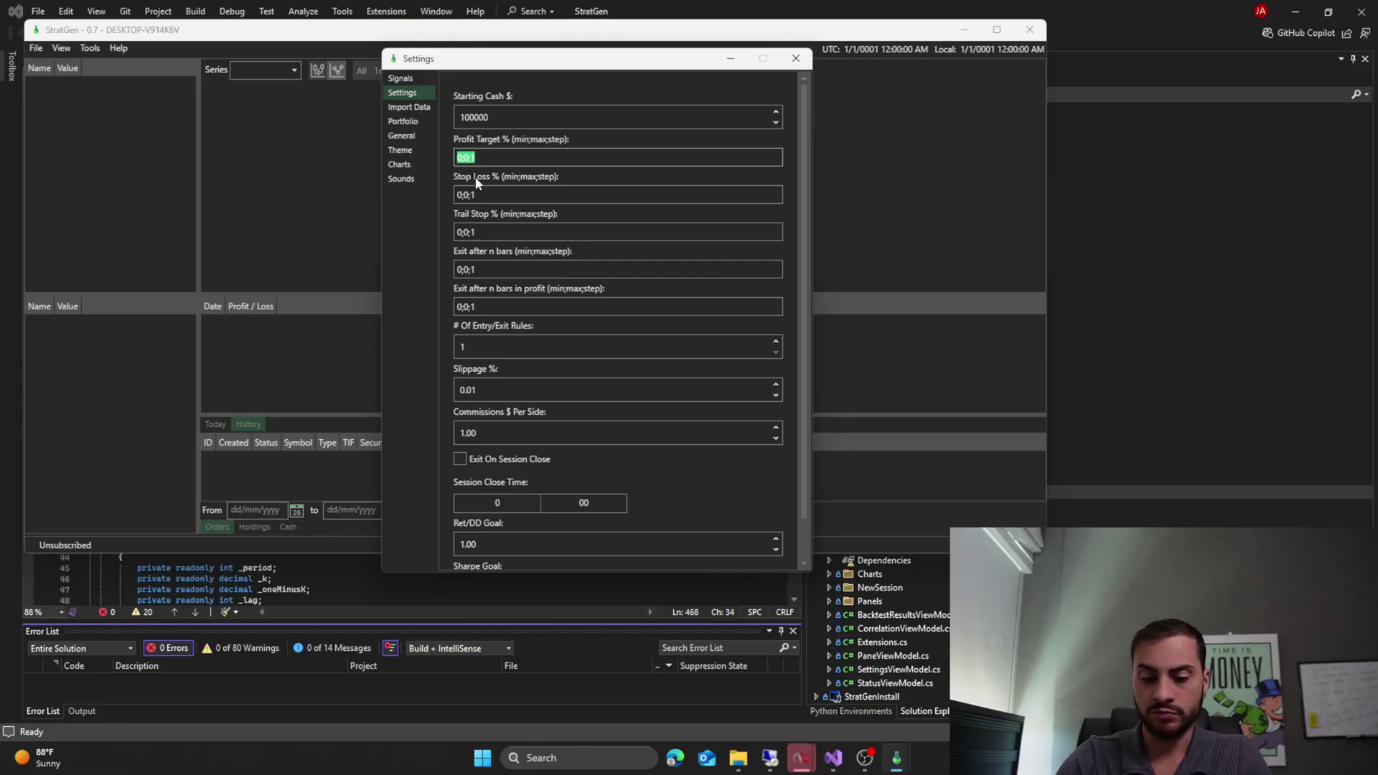
type("2")
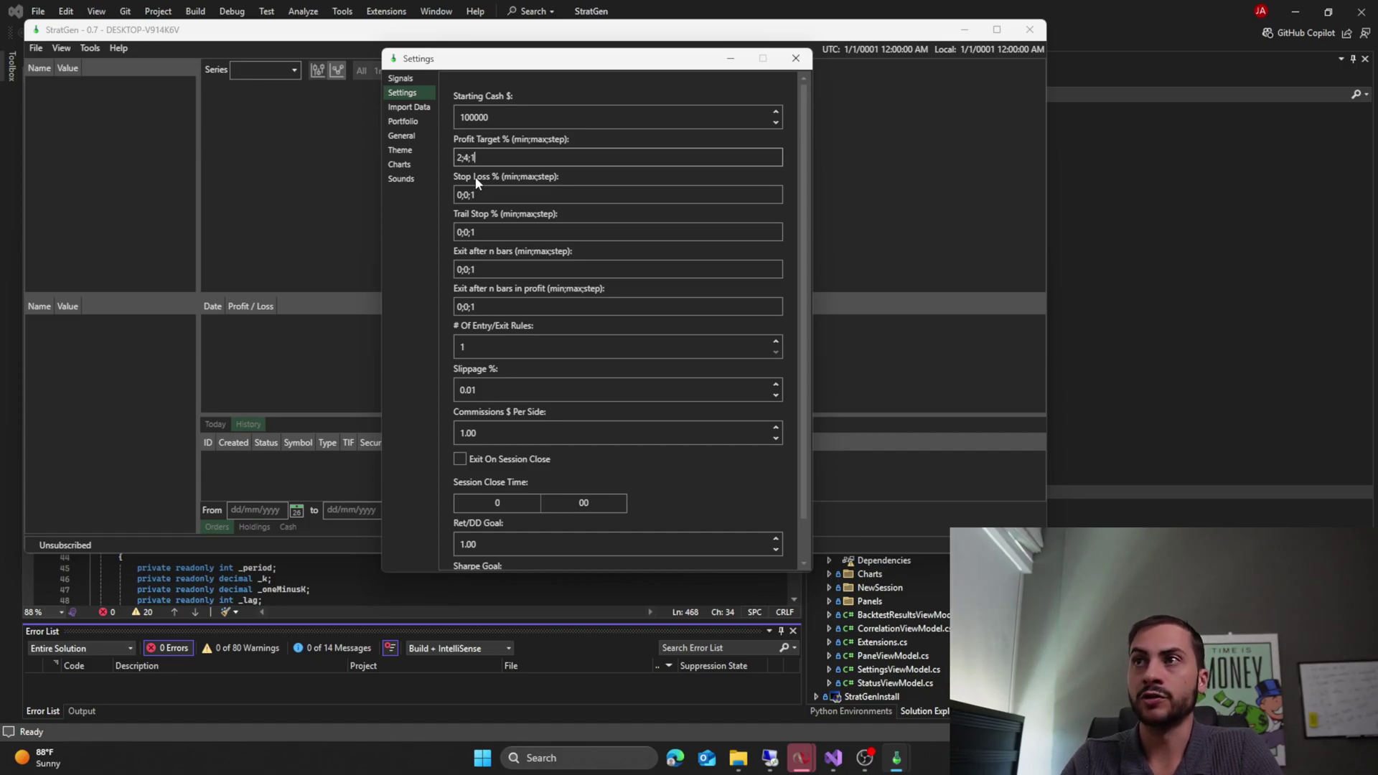
double_click(472, 194)
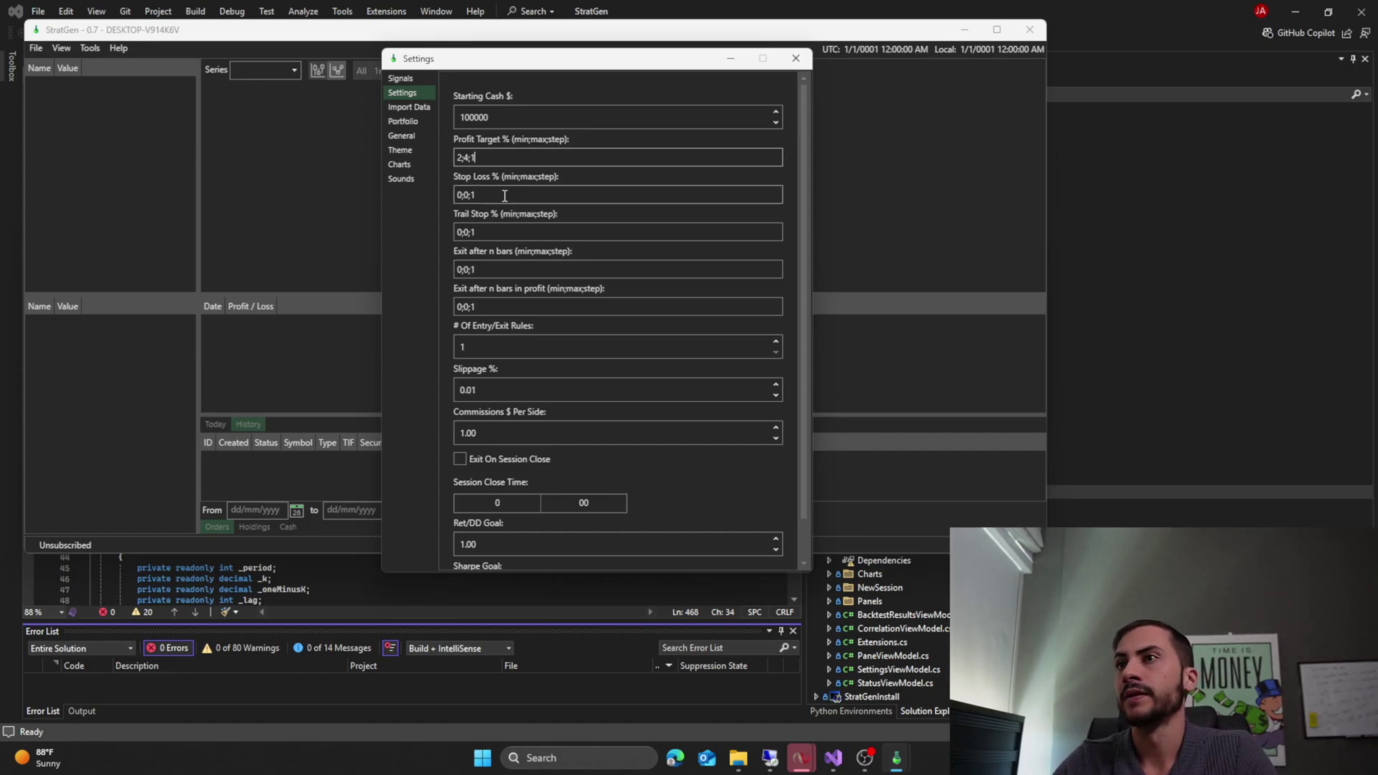
left_click_drag(491, 195, 444, 195)
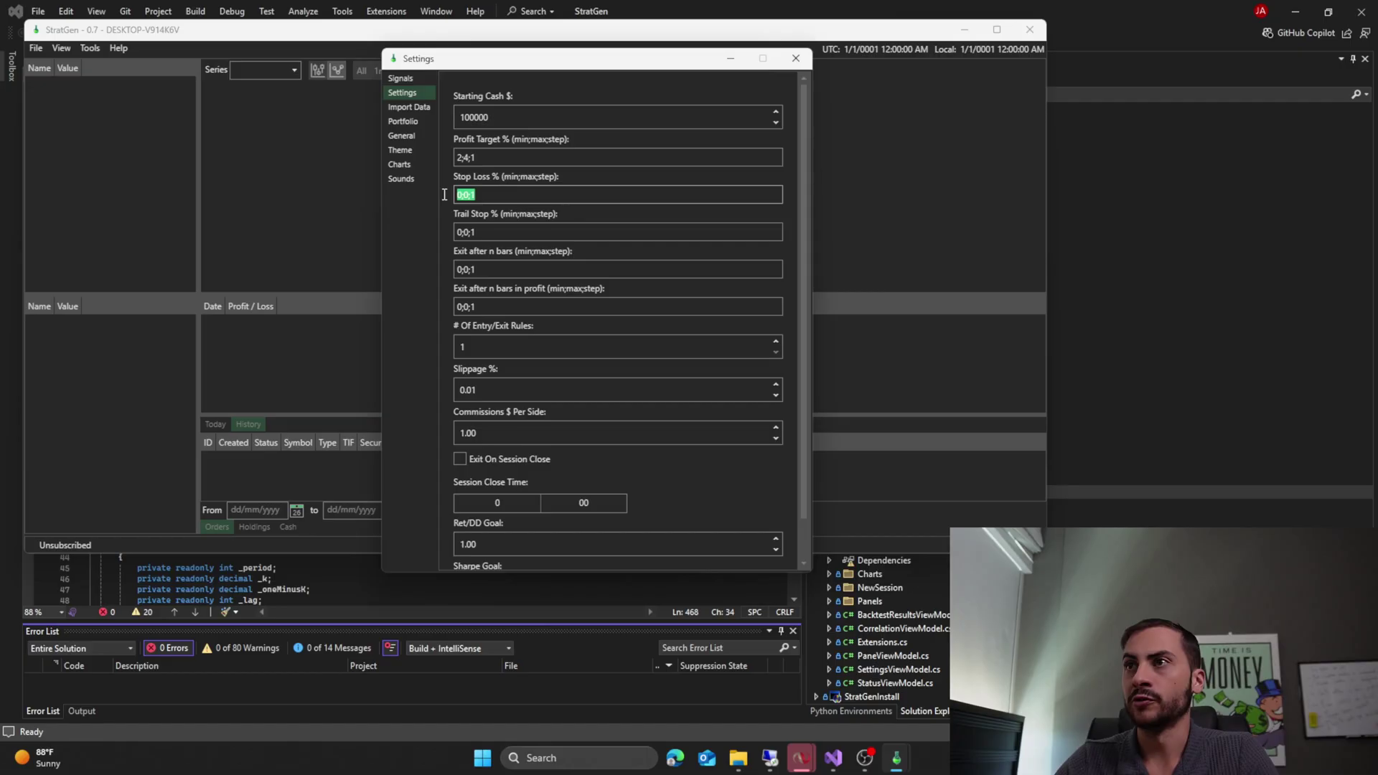
type("1;")
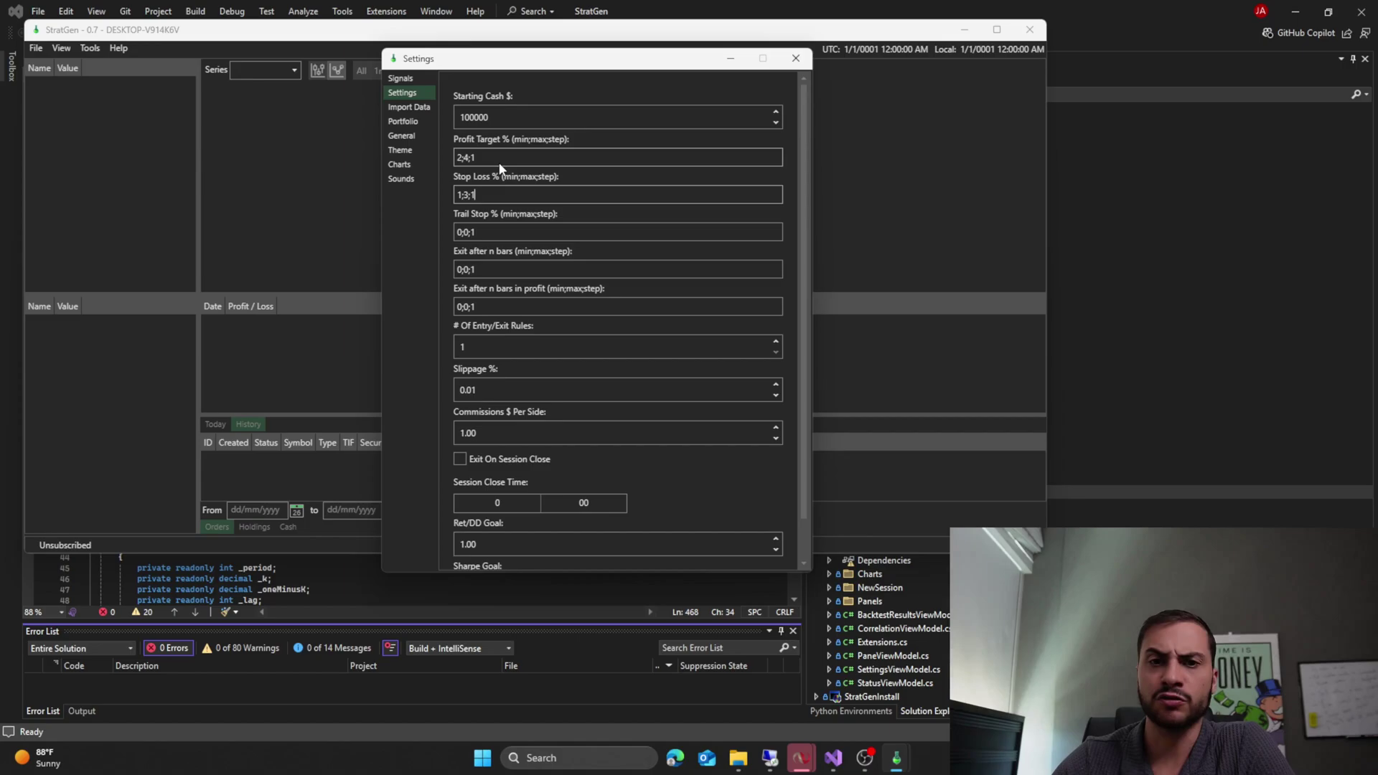
- Check the slippage and commission settings and set the Ret/DD goal to 2.00
left_click(470, 433)
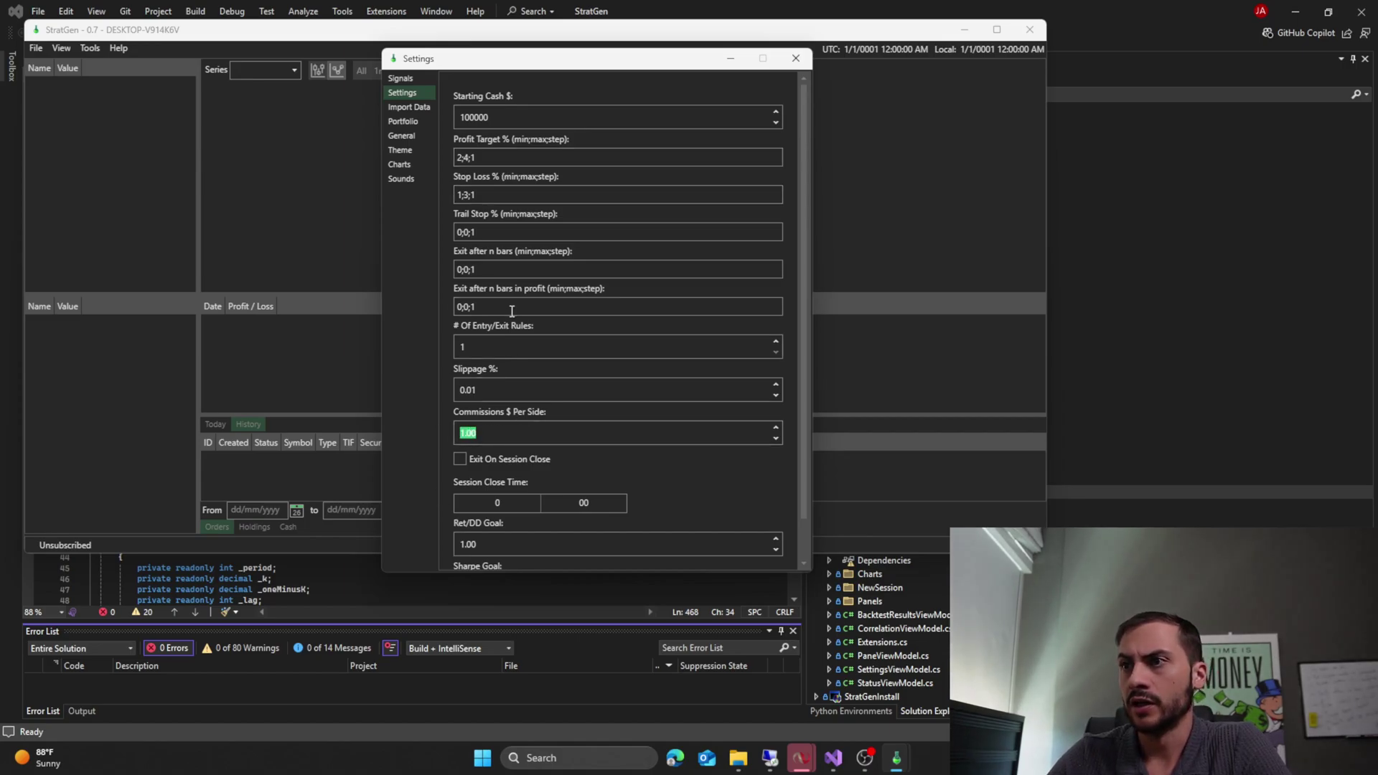
left_click(485, 388)
scroll(496, 364, "down", 1)
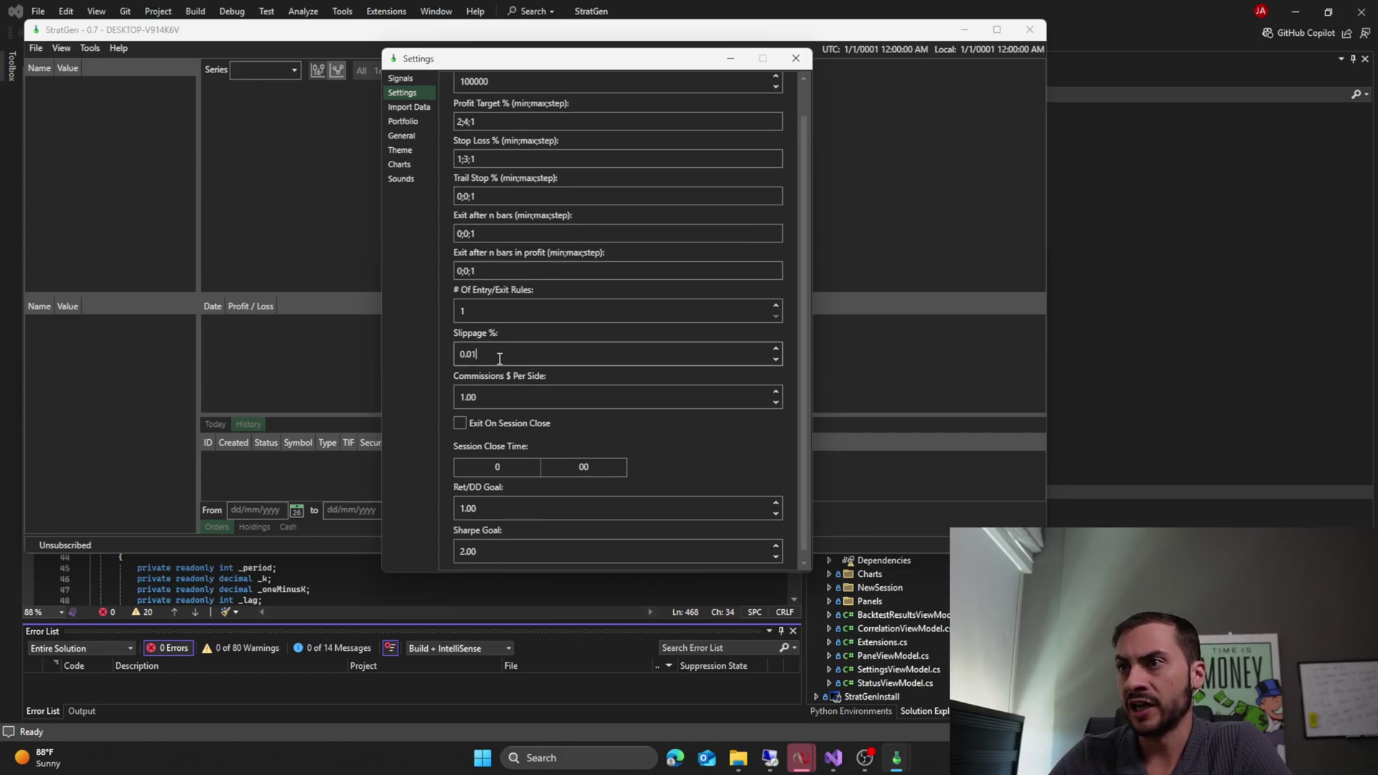
scroll(605, 380, "down", 1)
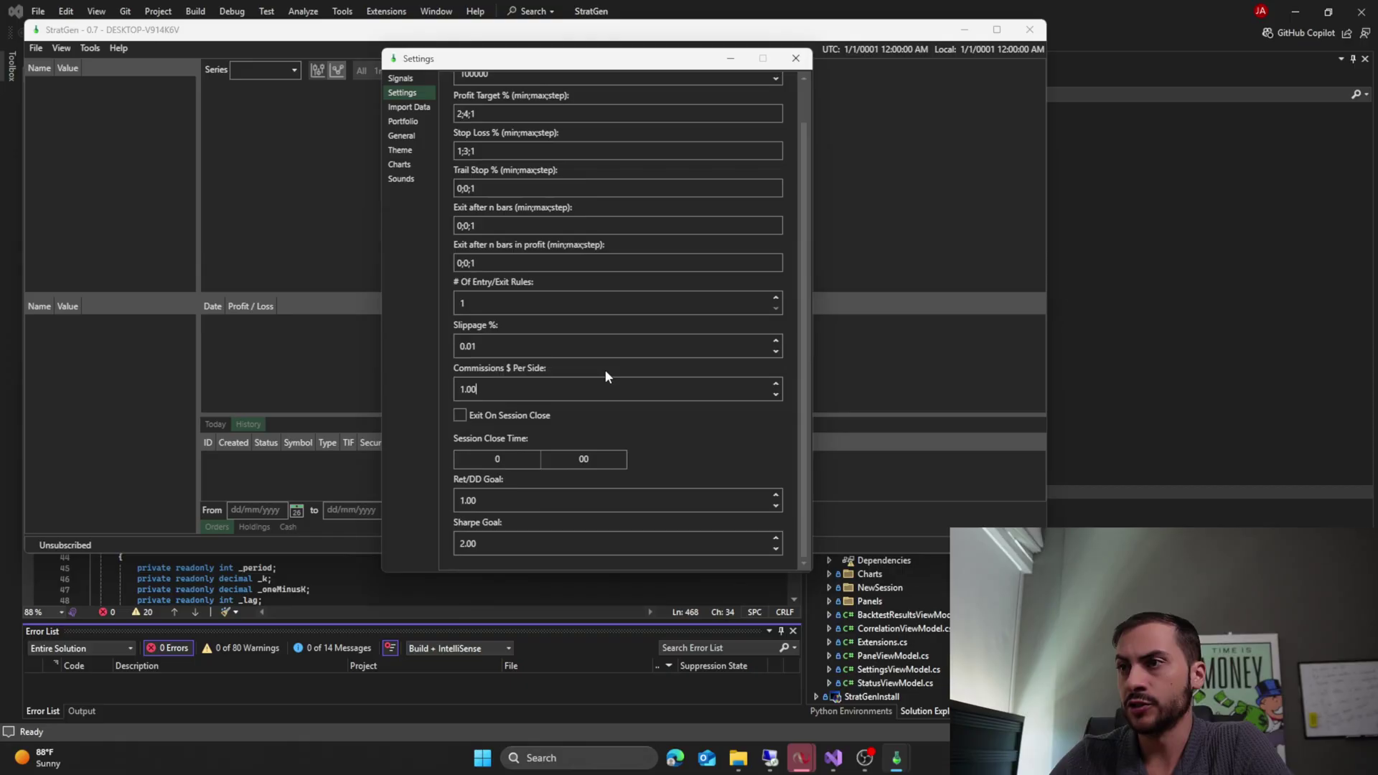
left_click(617, 389)
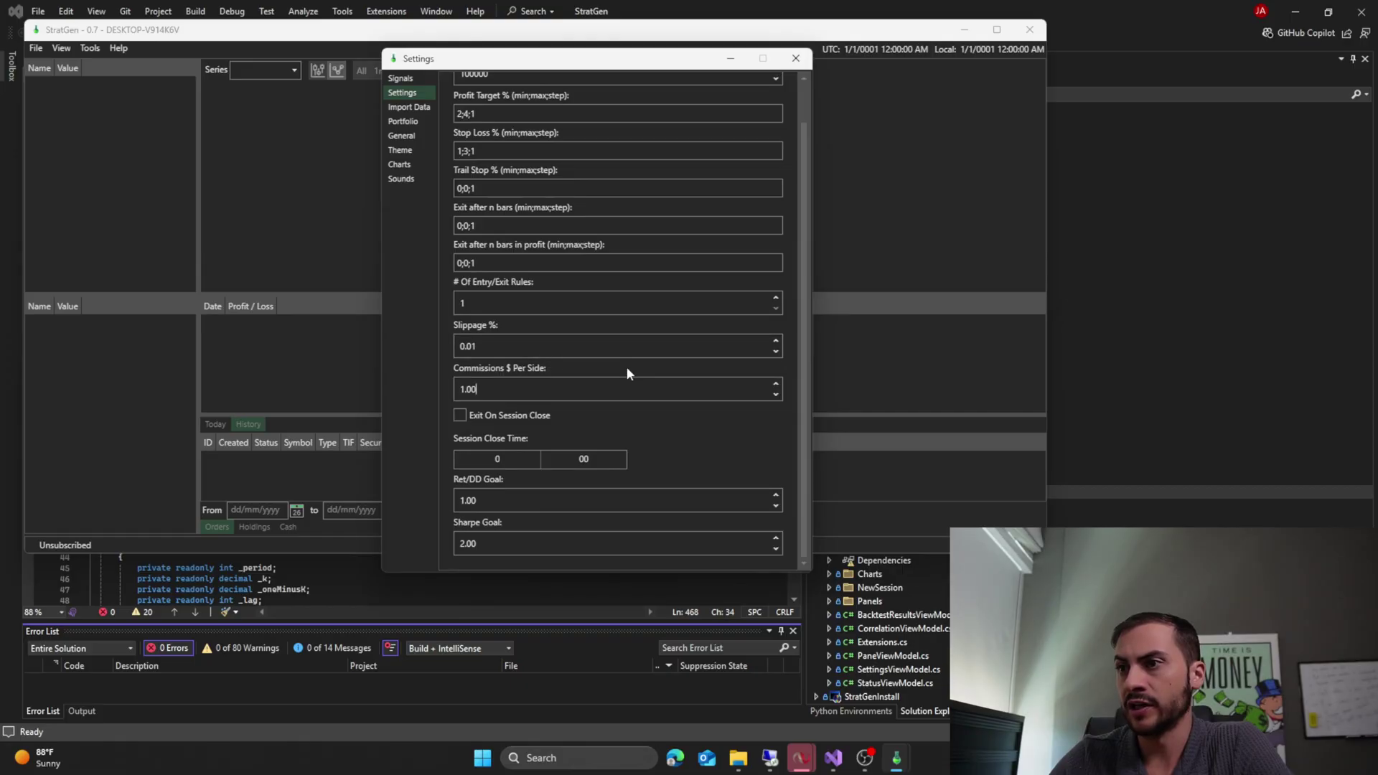
double_click(494, 500)
type("2")
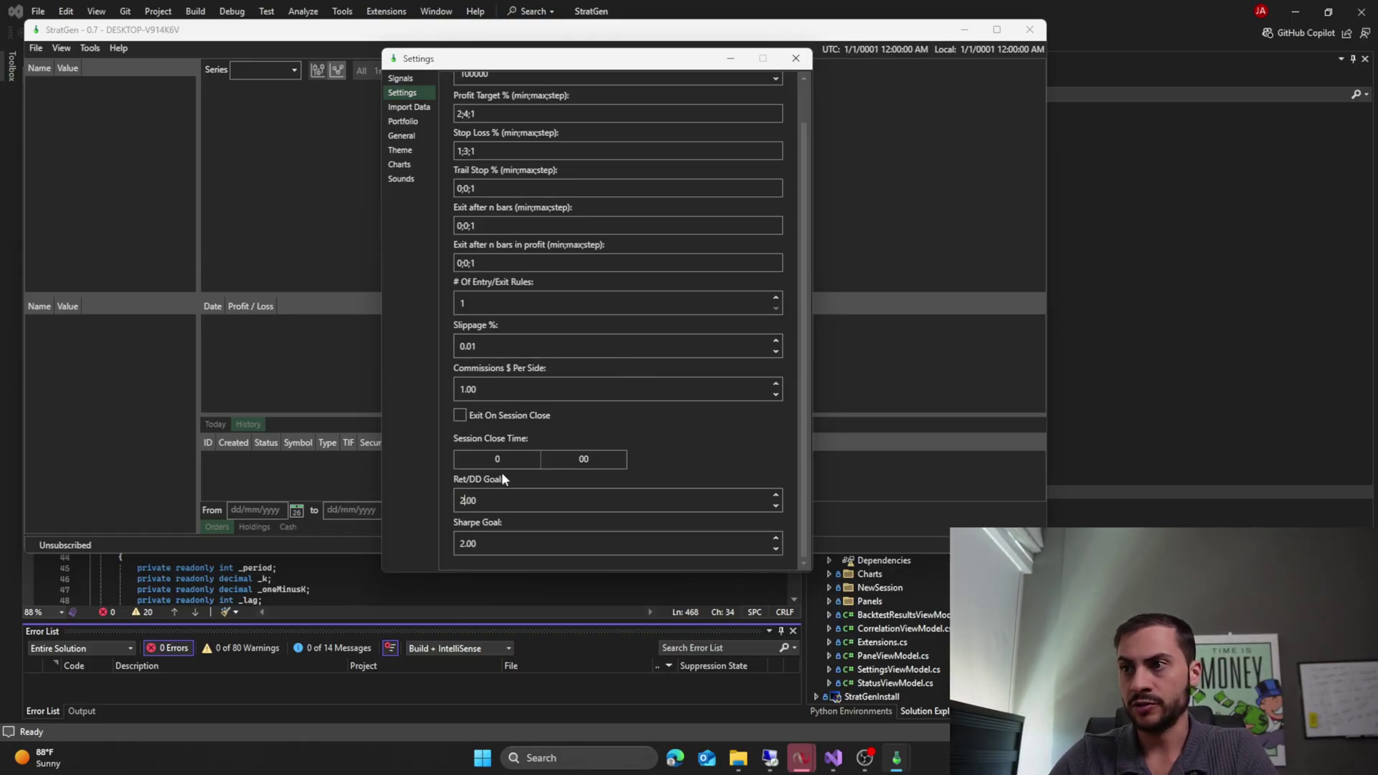
scroll(546, 457, "up", 3)
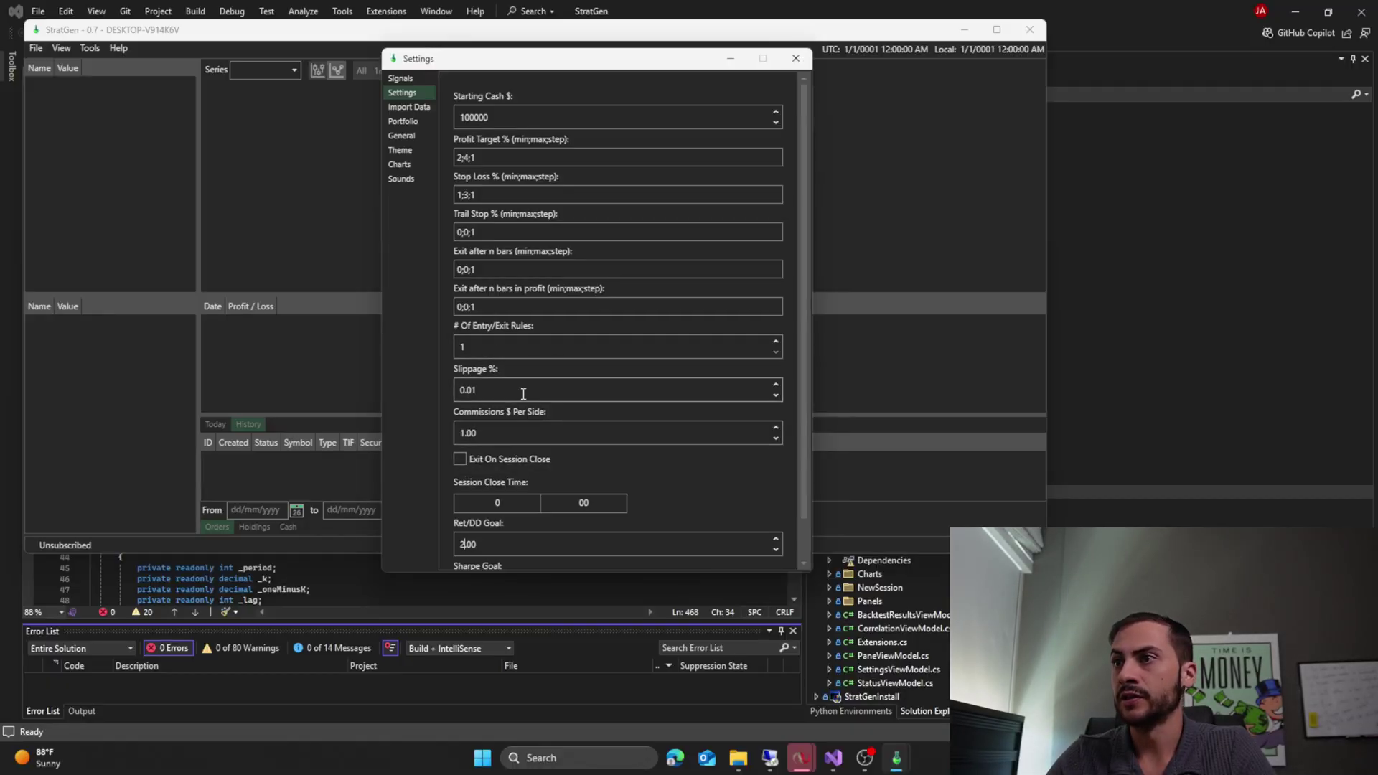
left_click(501, 195)
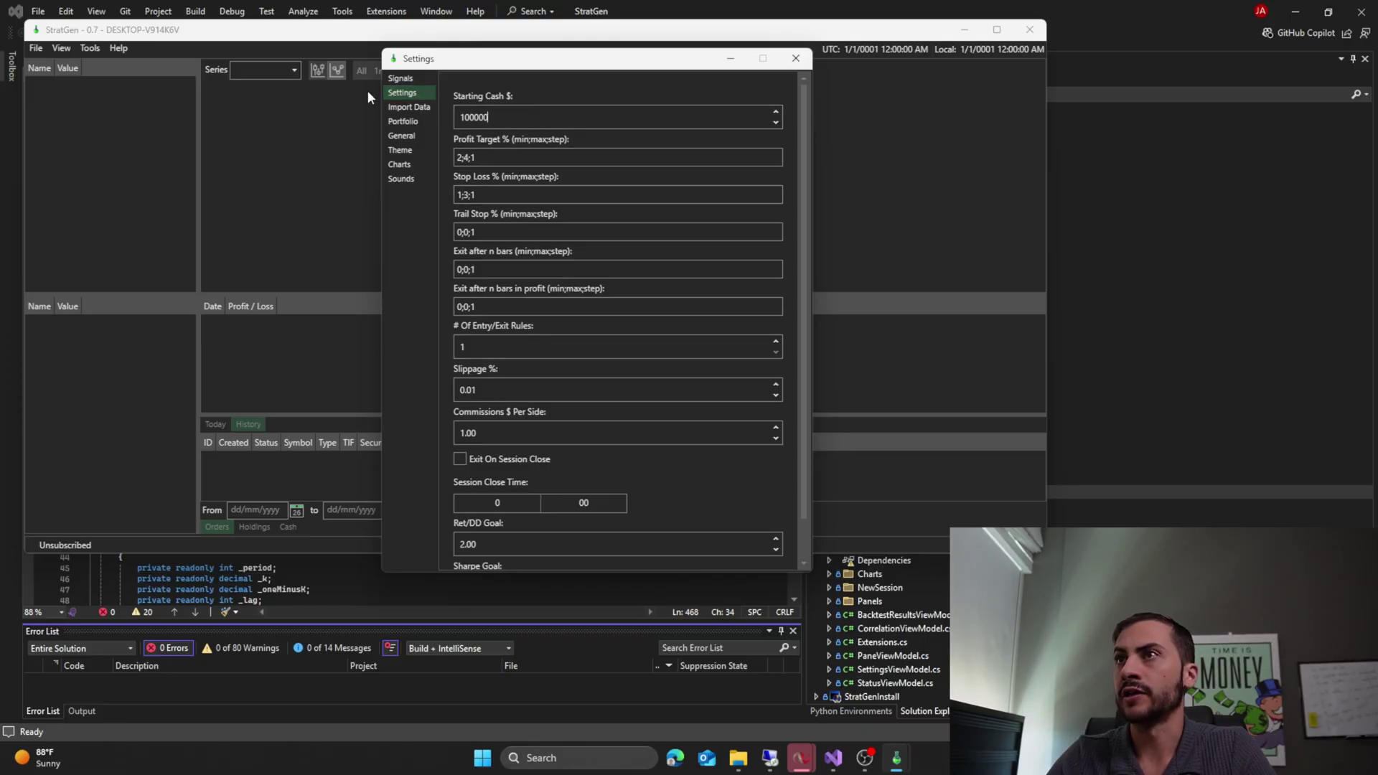
- Return to the signal selection and review the start and end dates of the test period
left_click(401, 78)
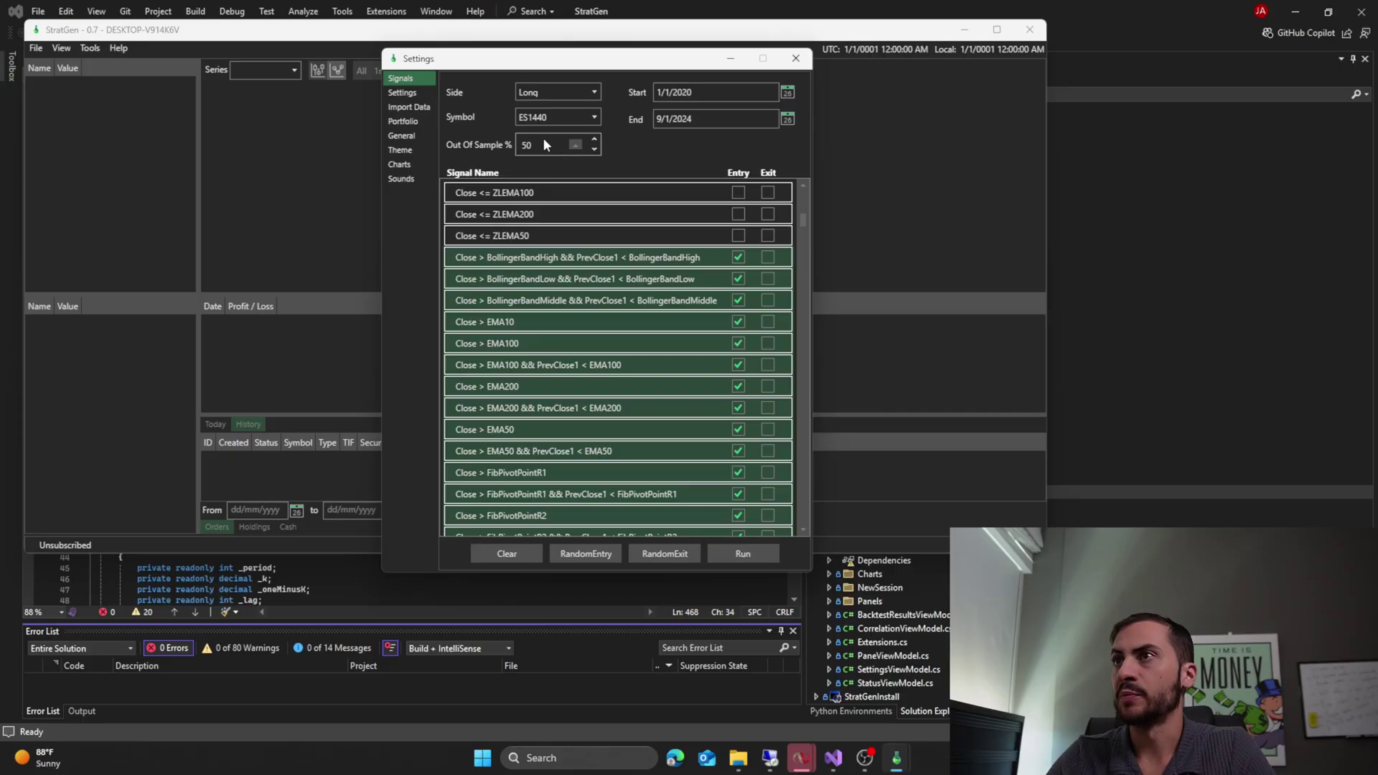
left_click(703, 95)
left_click(705, 118)
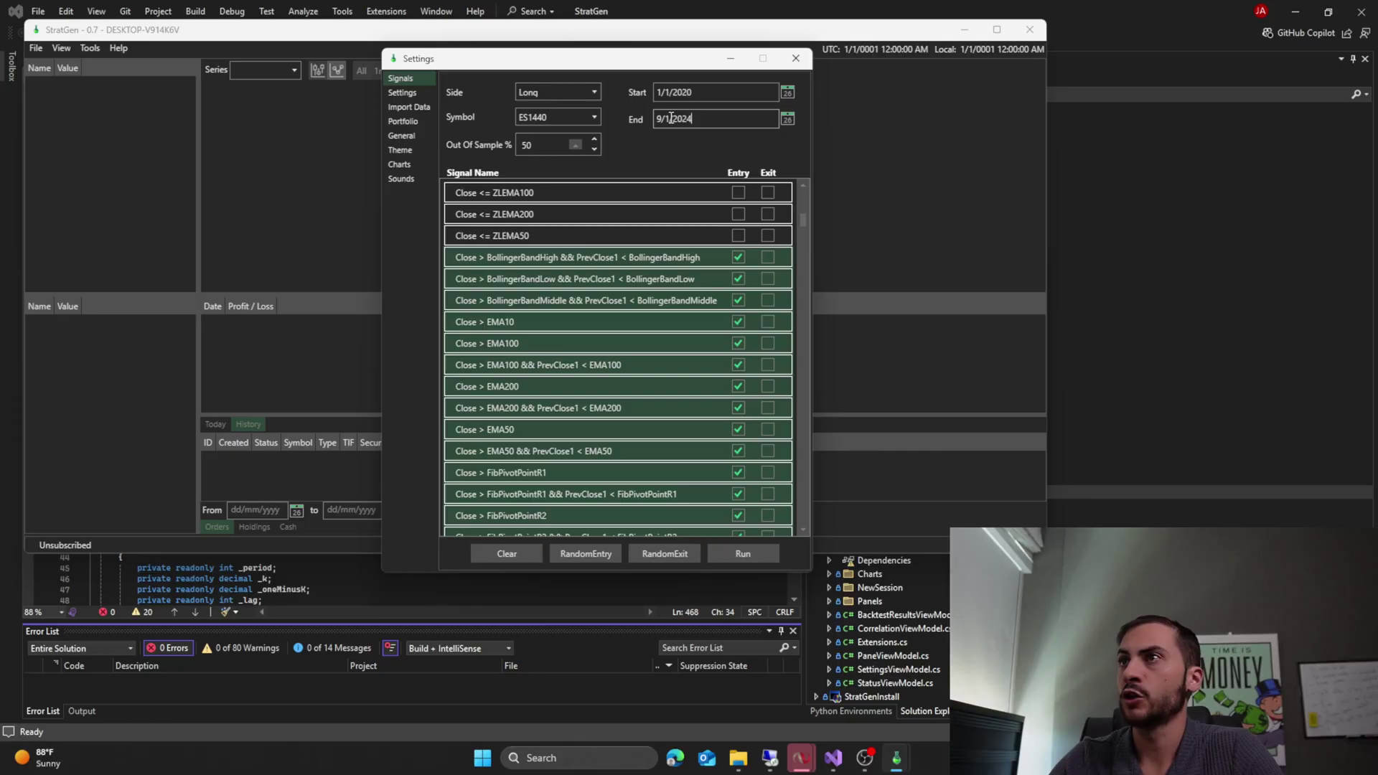
left_click_drag(538, 58, 523, 56)
left_click(699, 91)
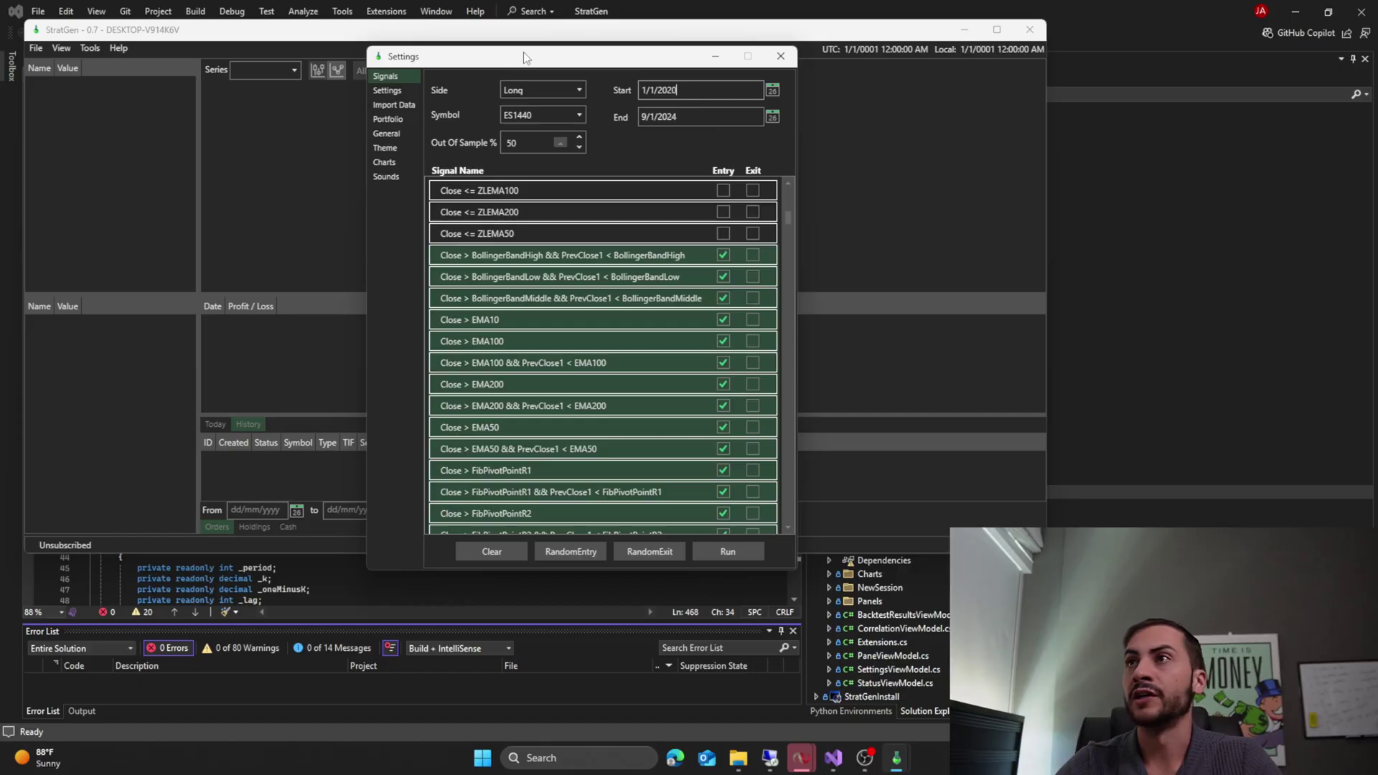
- Run the ES1440 long strategy simulation with the selected entry signals over 1/1/2020 to 9/1/2024
left_click_drag(523, 52, 520, 61)
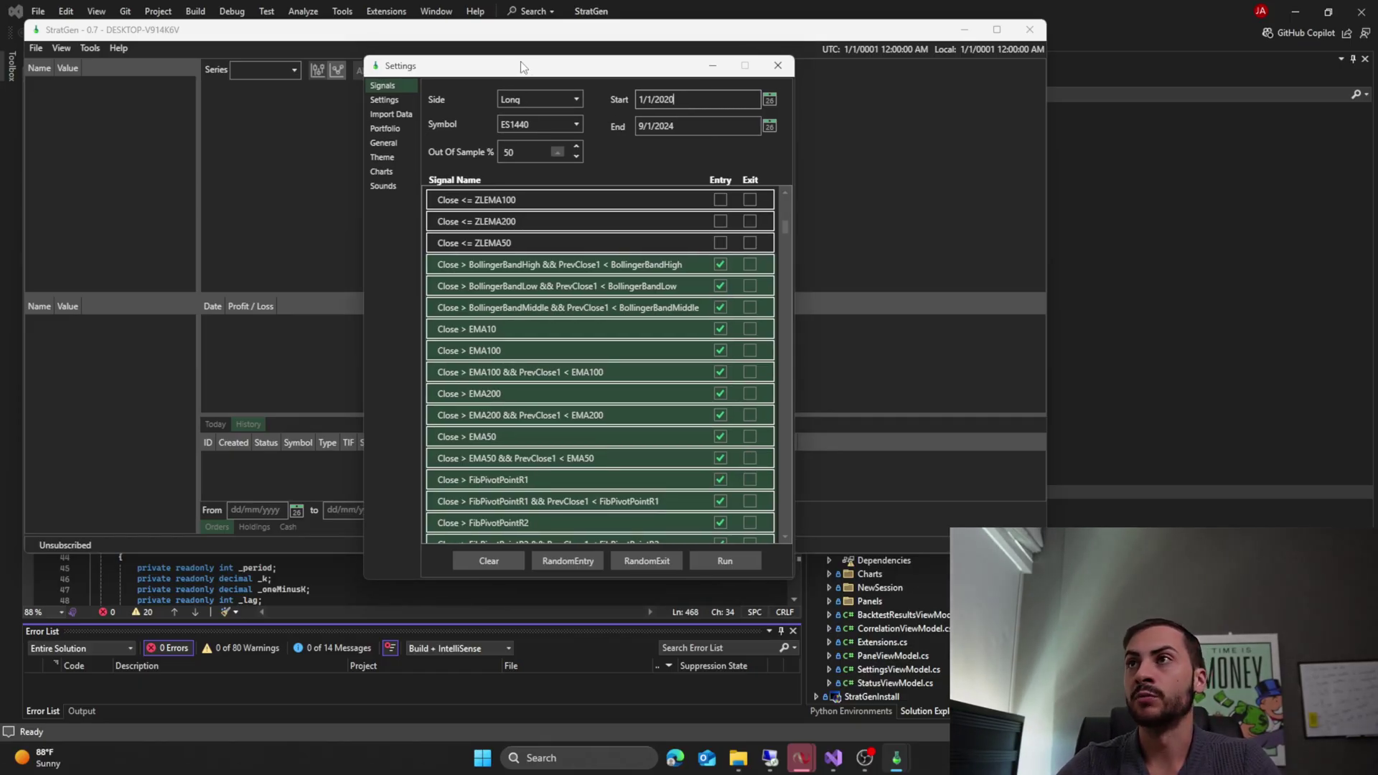
left_click_drag(520, 62, 484, 63)
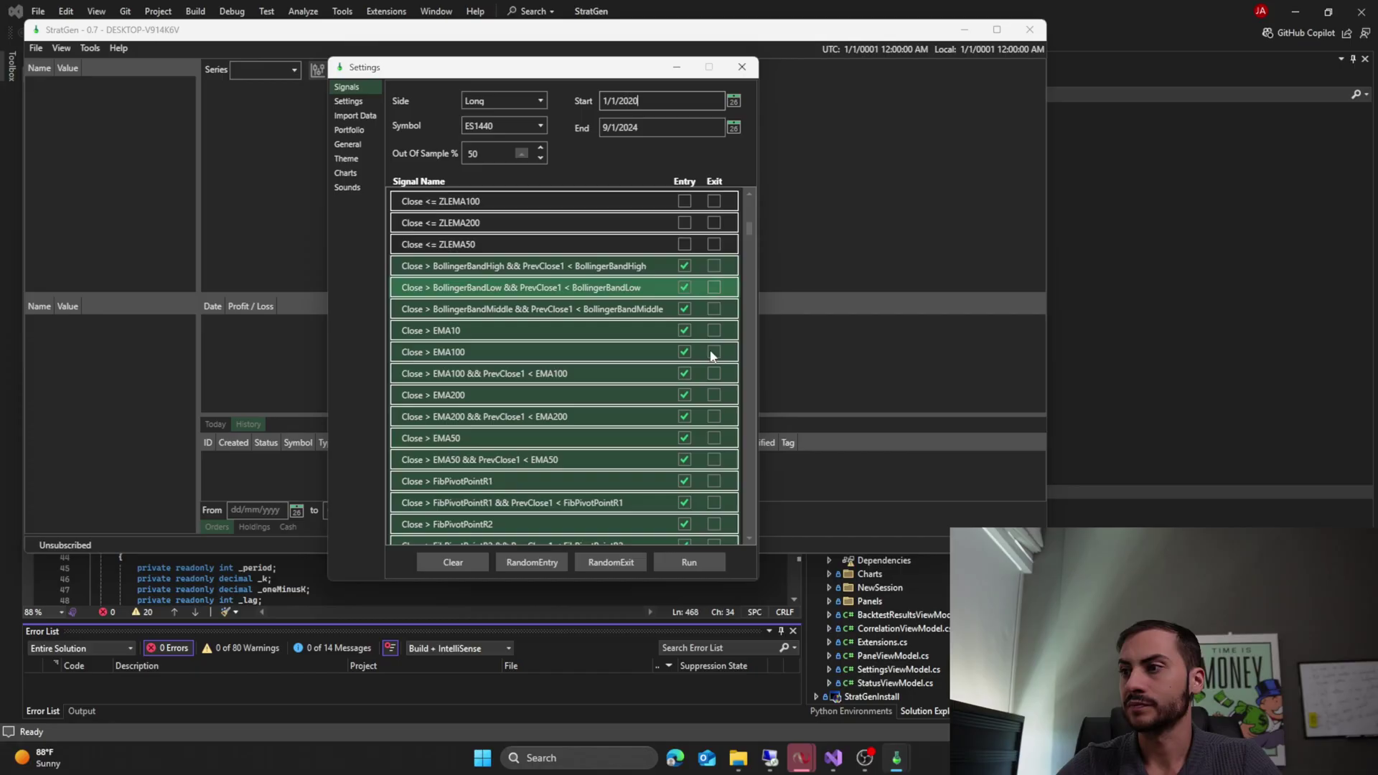
left_click(713, 562)
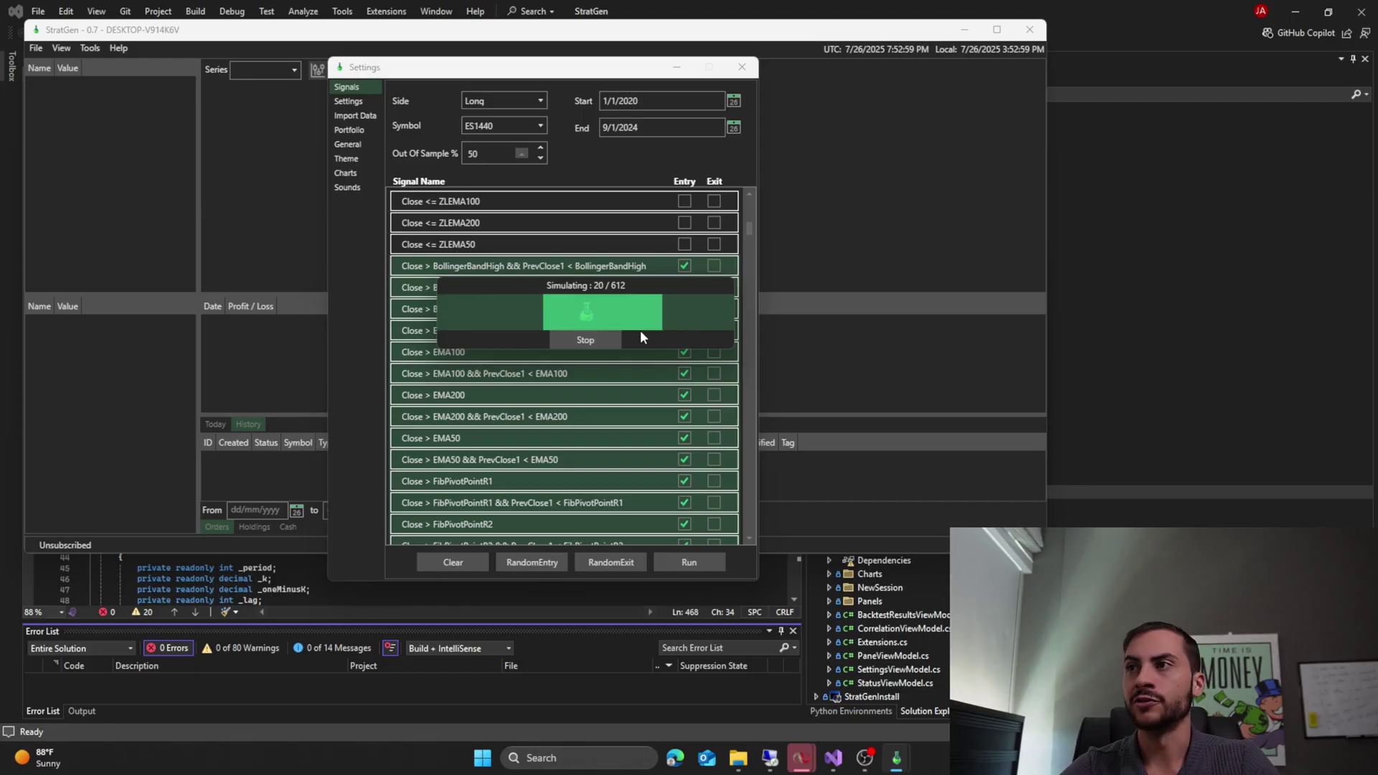
left_click_drag(654, 288, 614, 311)
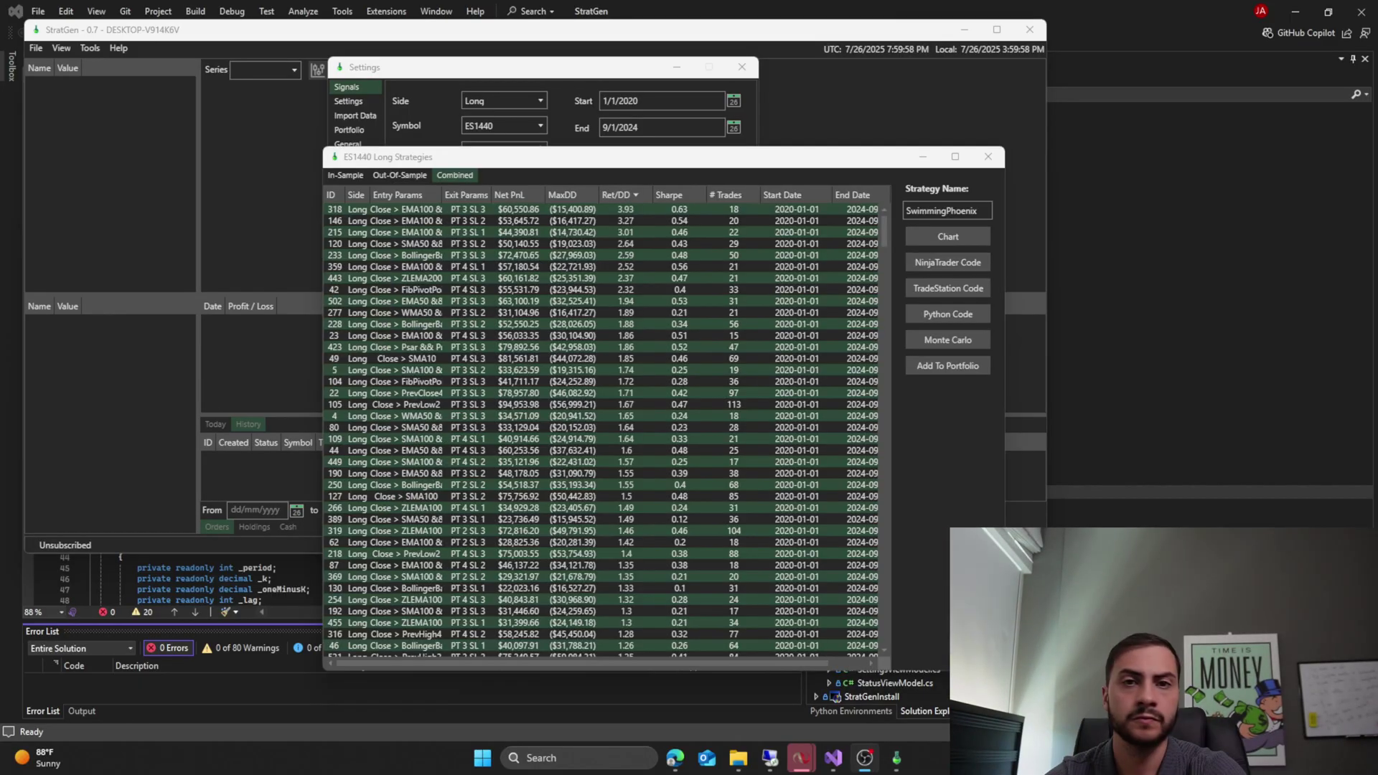
- Compare the in-sample, out-of-sample and combined results, sorting the combined strategies by net PnL and finally by Ret/DD
left_click_drag(646, 156, 521, 118)
left_click(220, 137)
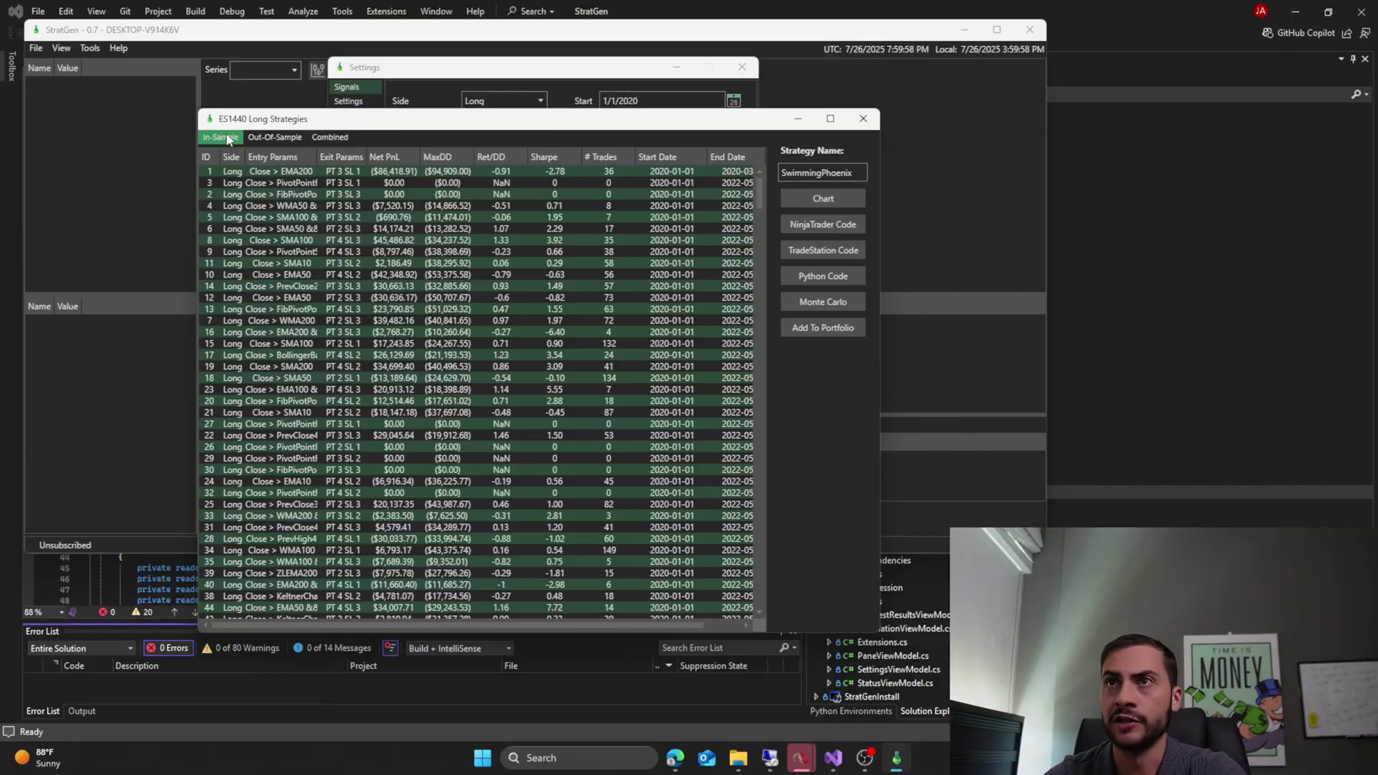
left_click(274, 137)
left_click(329, 137)
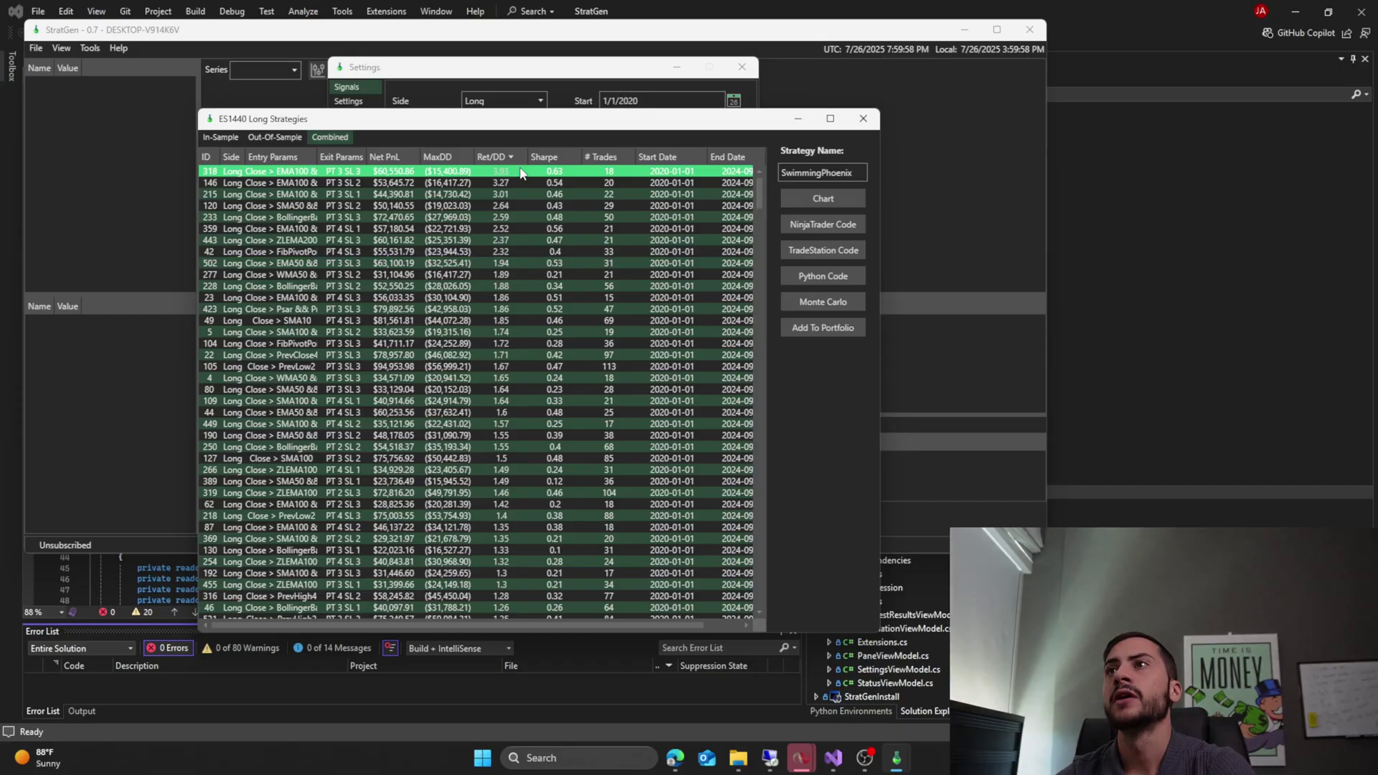
left_click(393, 158)
left_click(394, 158)
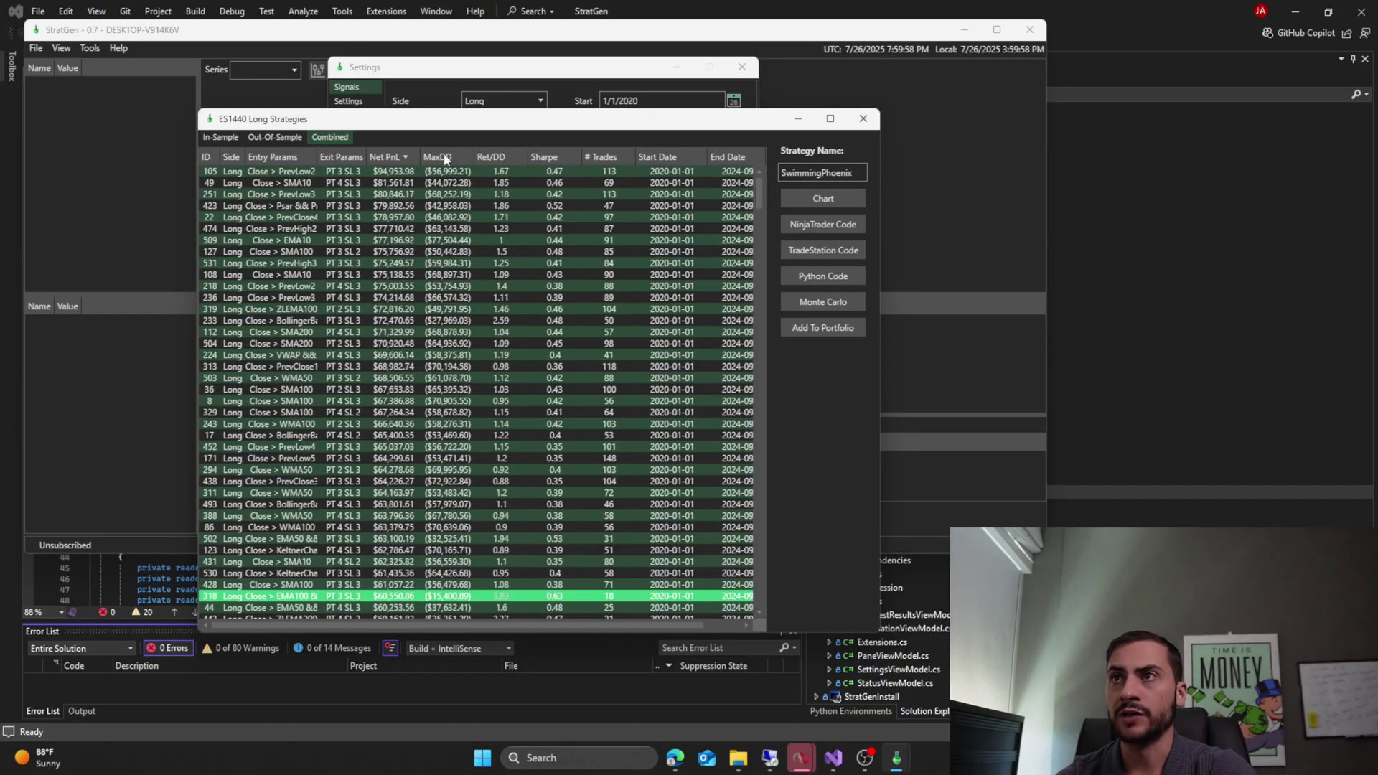
left_click(505, 156)
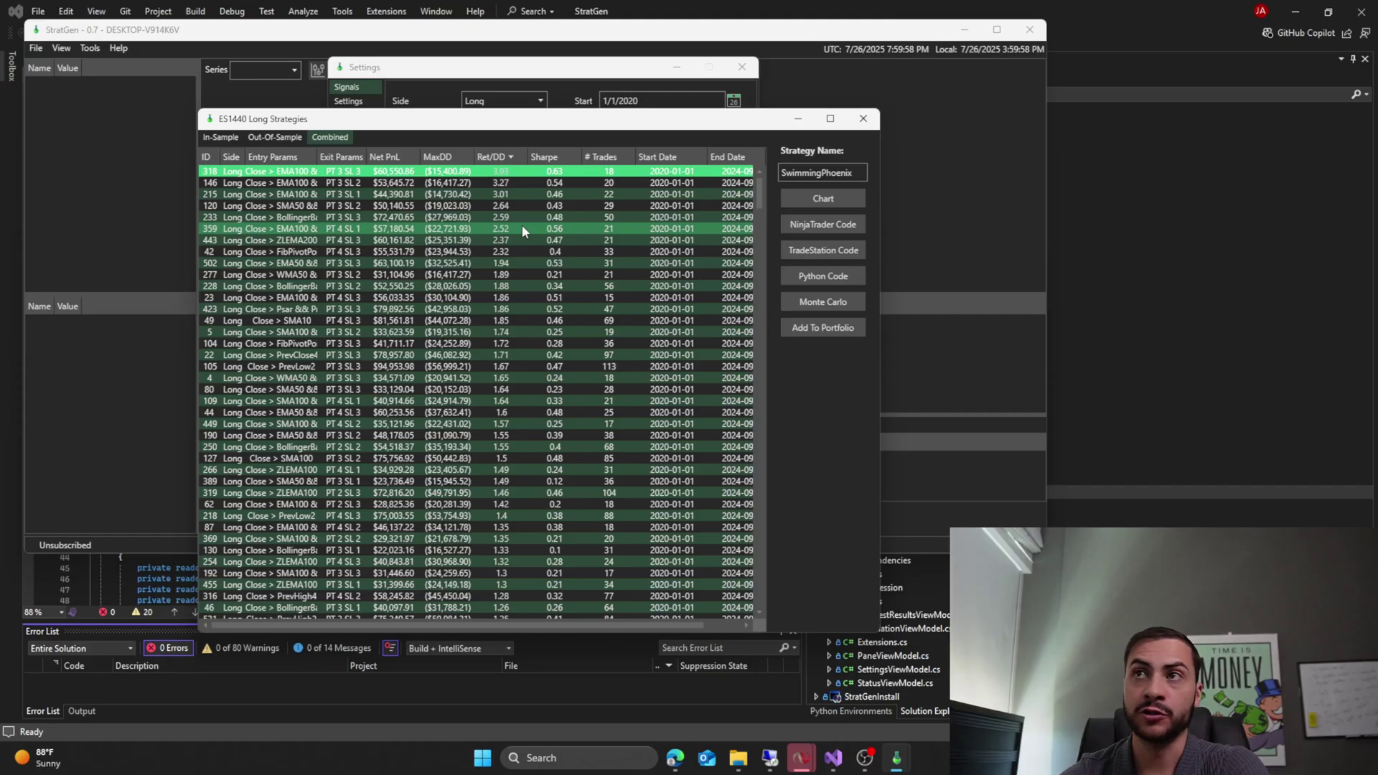
- Check the Ret/DD goal in the strategy settings and return to the combined strategy results
left_click_drag(415, 118, 530, 203)
left_click(358, 105)
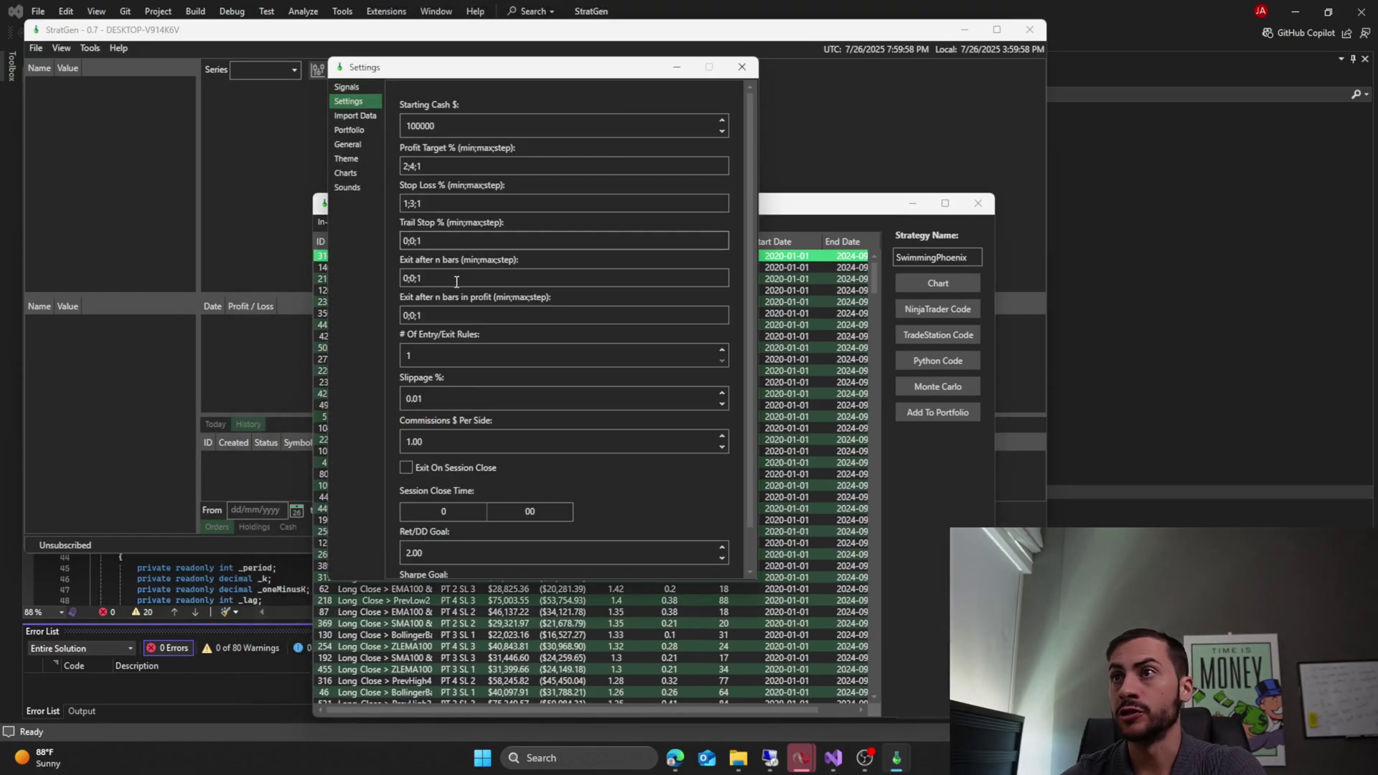
scroll(465, 440, "down", 1)
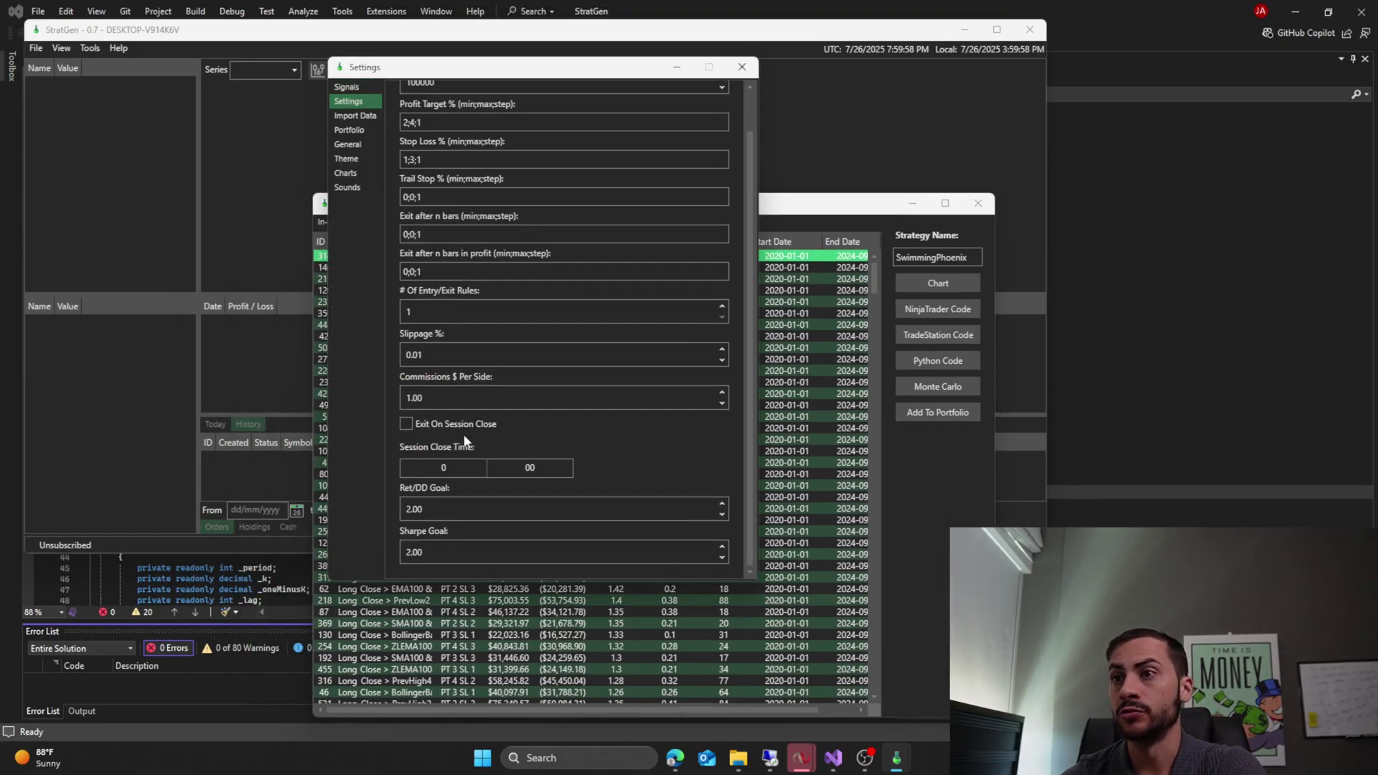
double_click(431, 506)
left_click(825, 201)
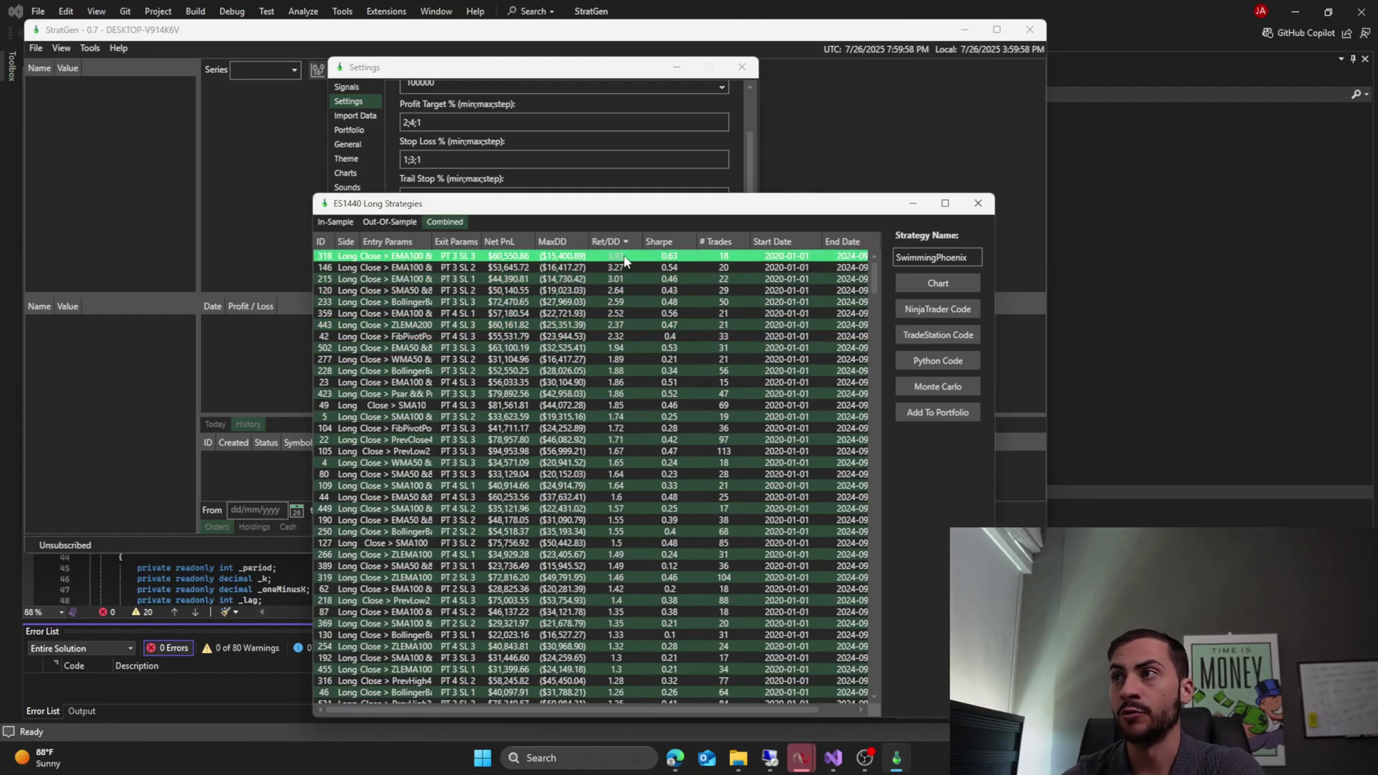
- Chart the strategy with the highest Ret/DD and review its equity curve and list of trade profits and losses
left_click(938, 283)
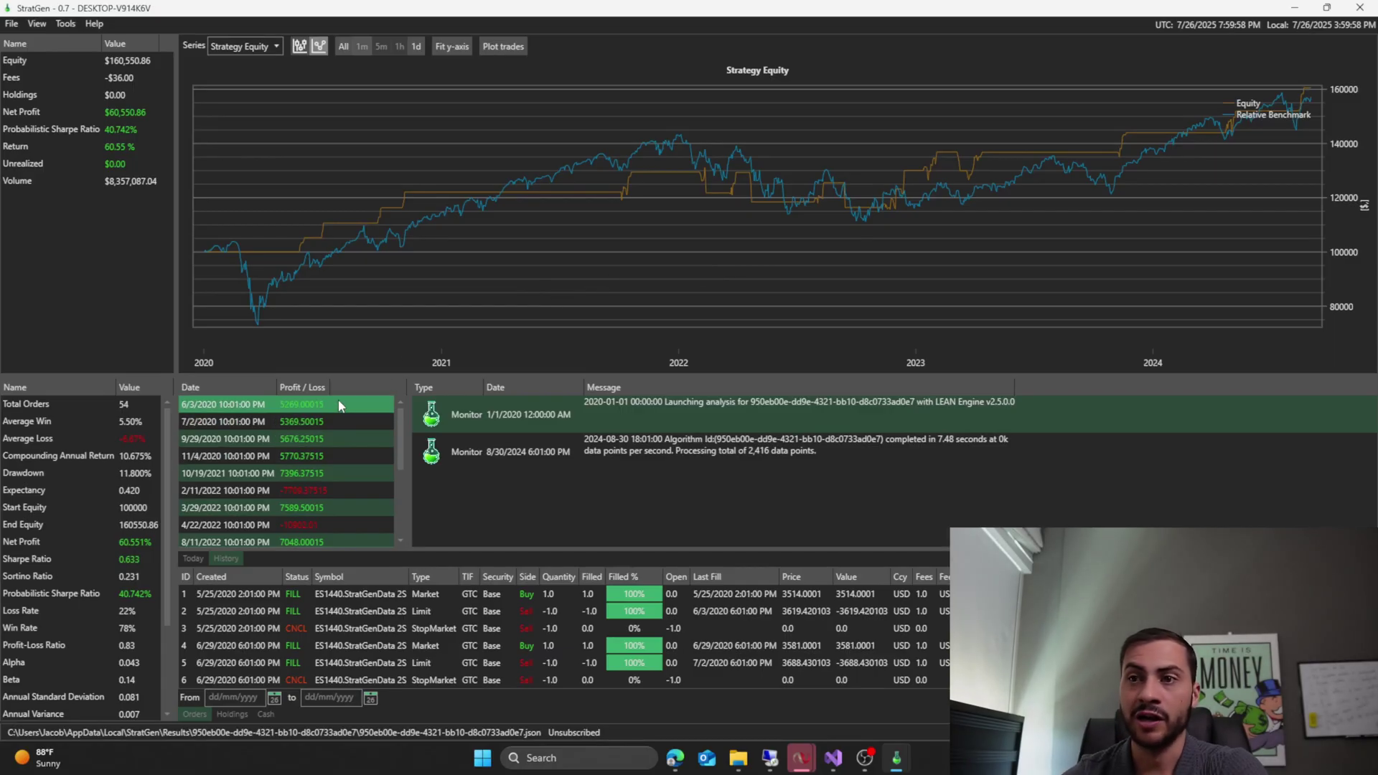
scroll(279, 410, "down", 2)
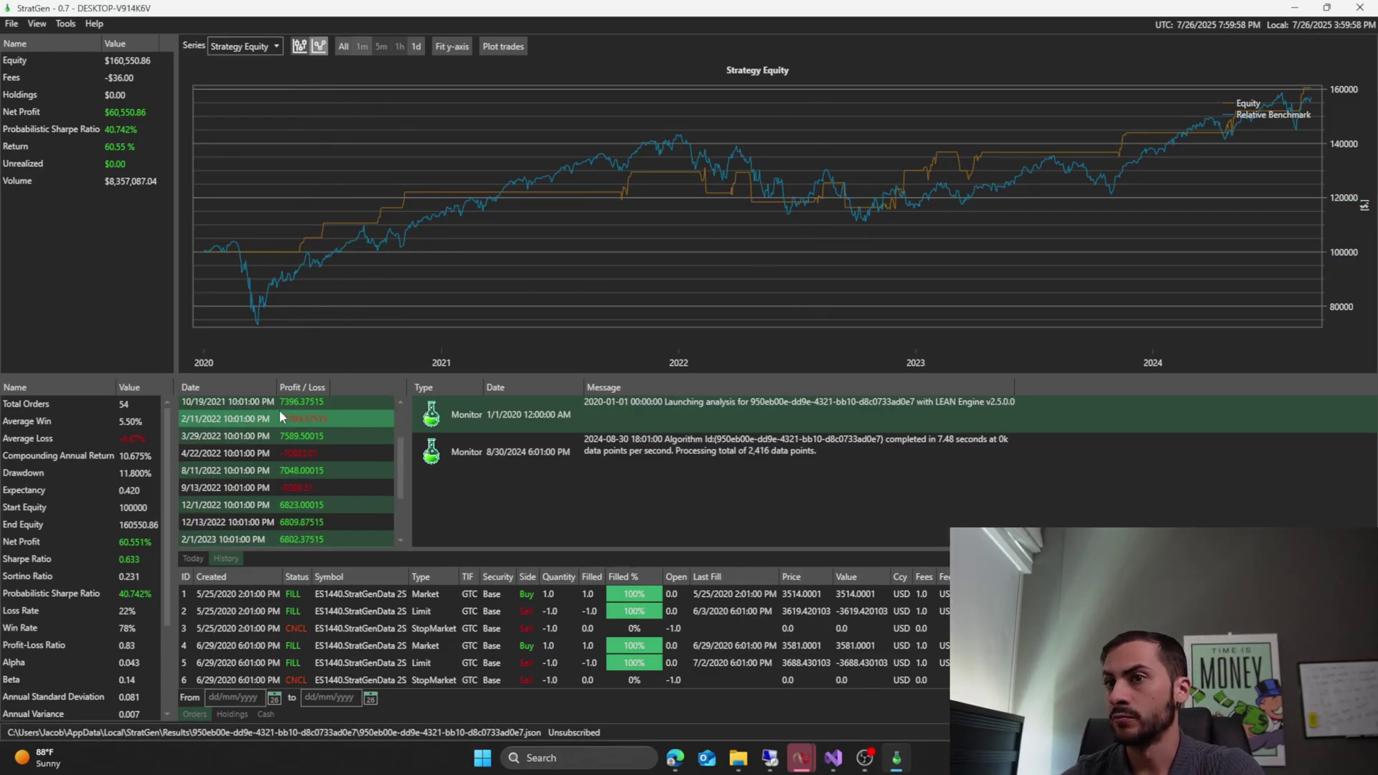
scroll(298, 410, "down", 2)
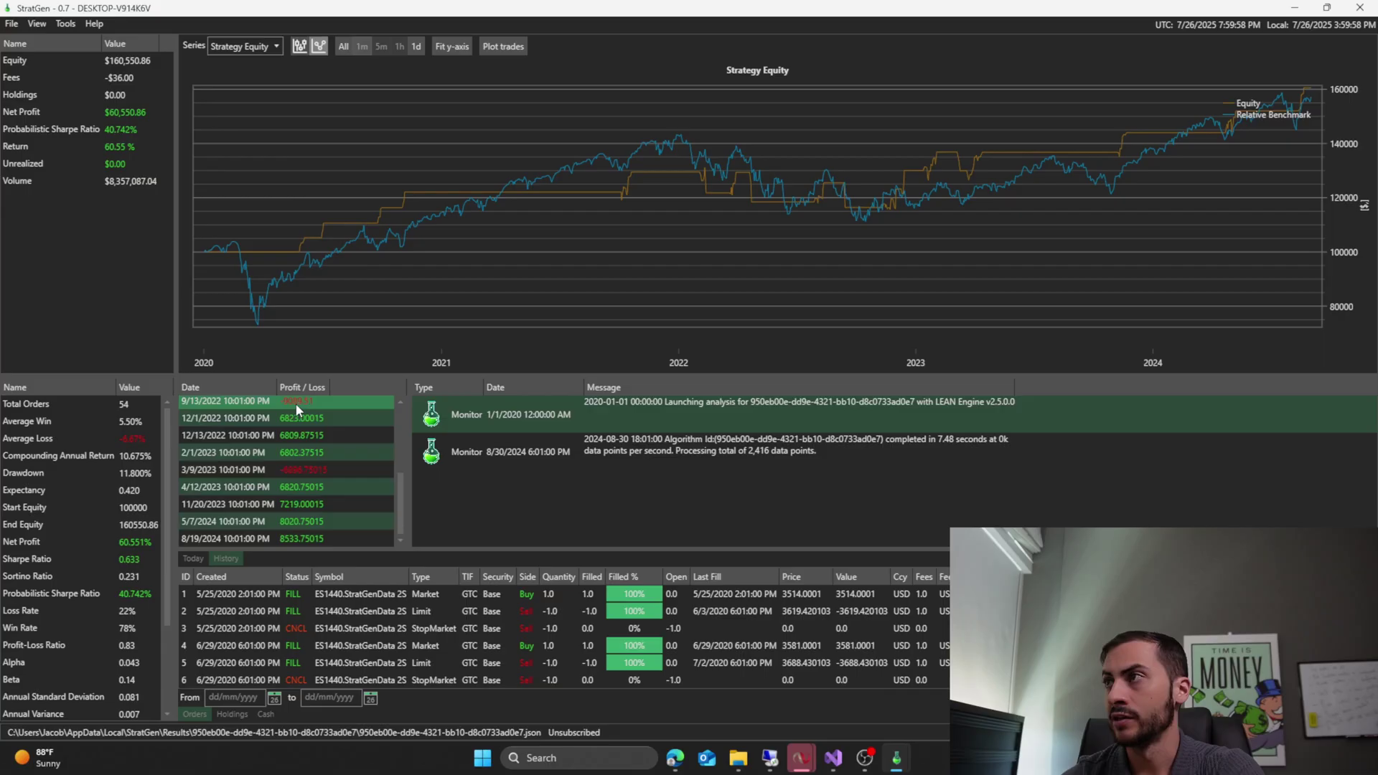
scroll(302, 401, "up", 4)
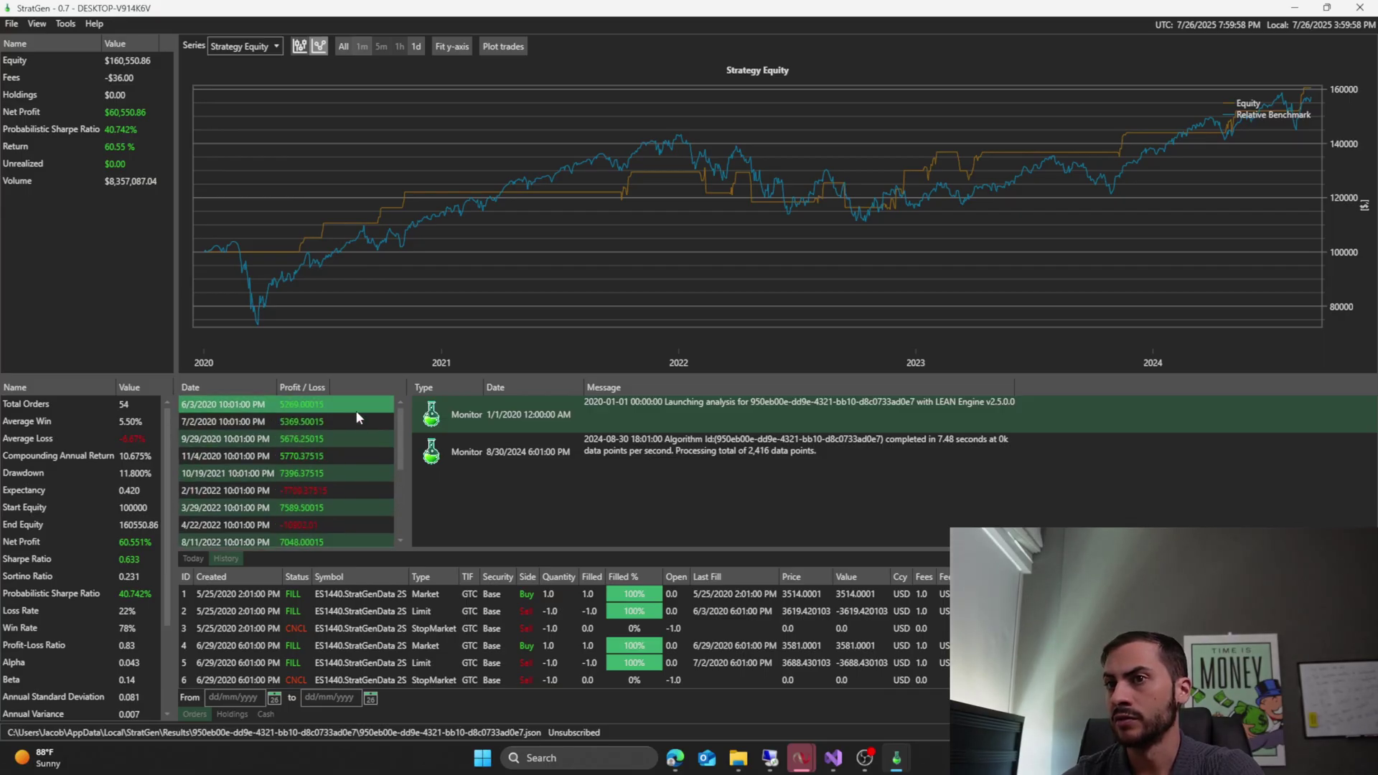
scroll(356, 413, "down", 4)
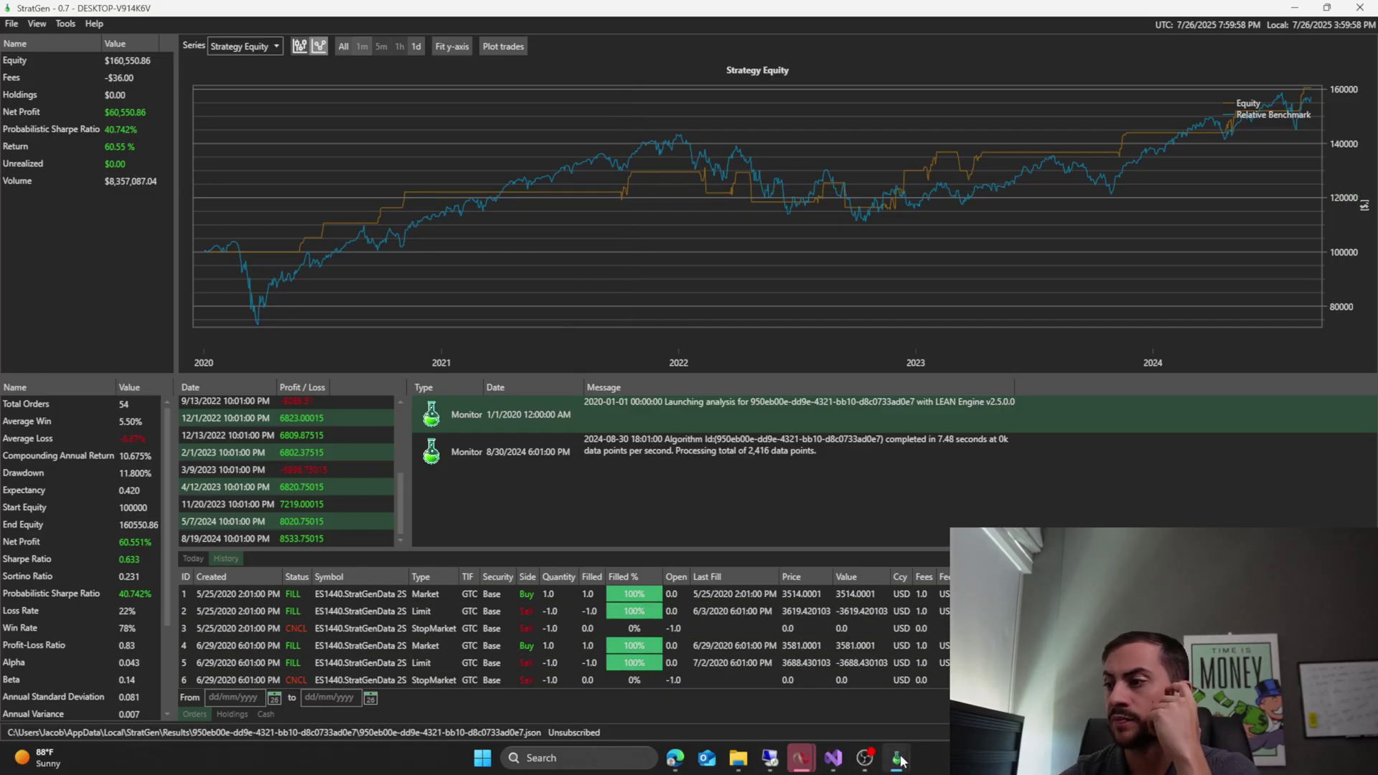
- Bring back the ES1440 long strategies list and look through the combined results ranked by Ret/DD
mouse_move(897, 758)
left_click(897, 688)
left_click_drag(617, 196, 522, 90)
scroll(563, 203, "down", 5)
scroll(563, 203, "down", 3)
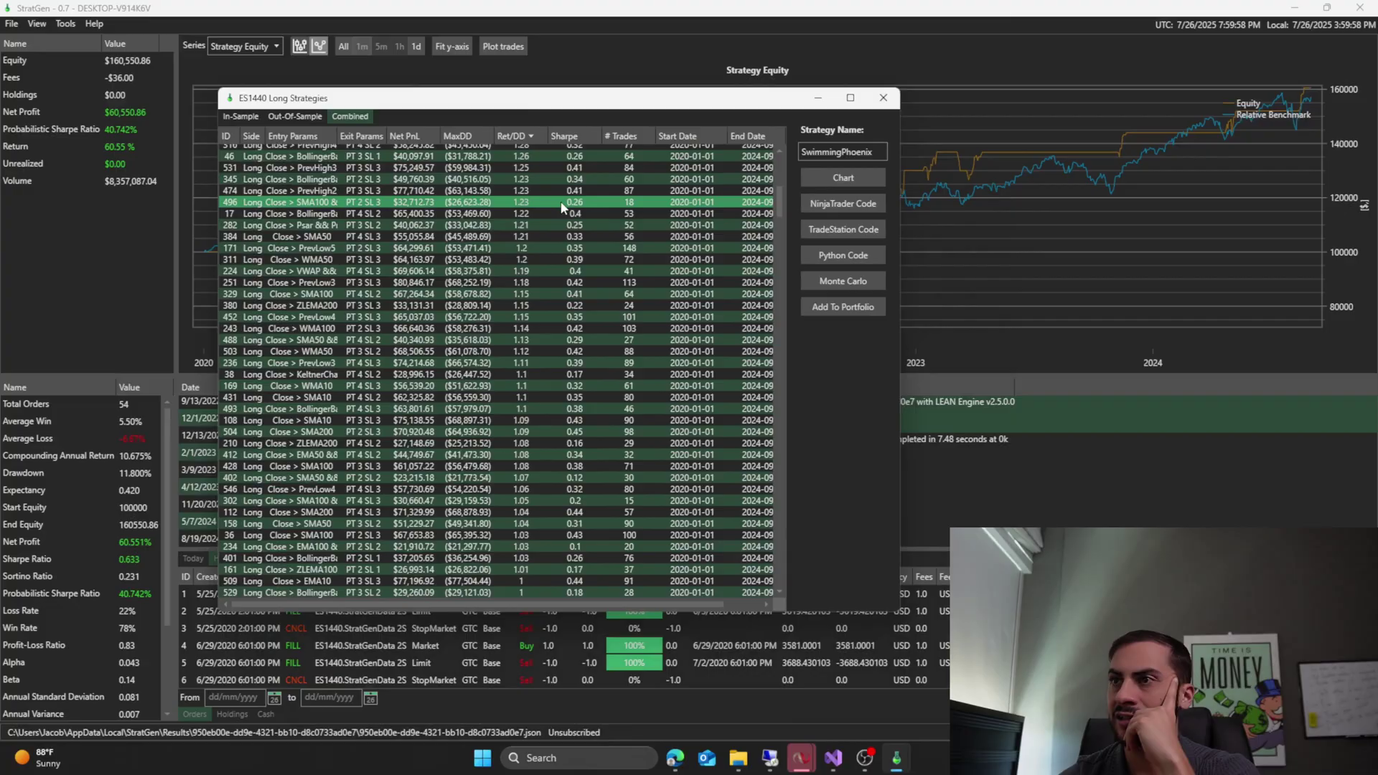
scroll(549, 222, "down", 2)
scroll(592, 206, "up", 10)
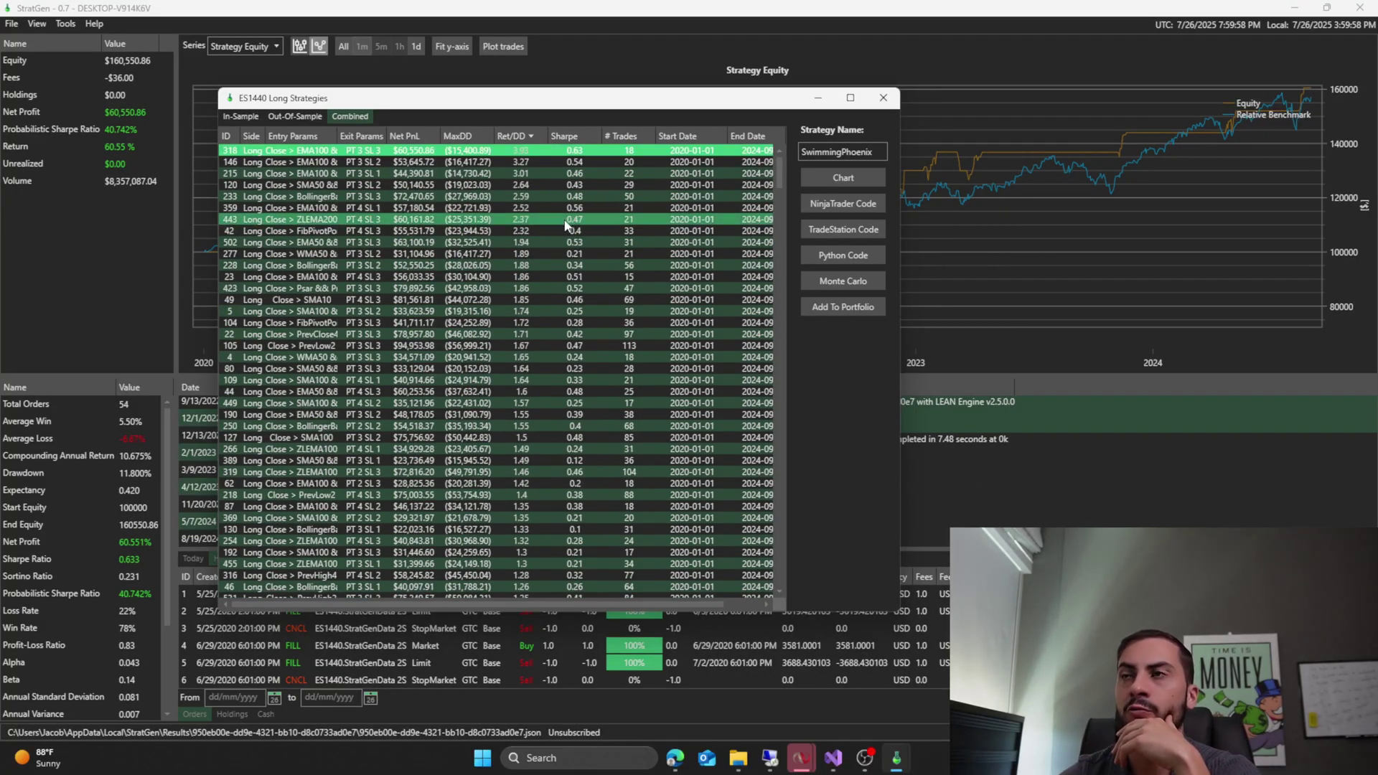
- Close the strategy results and clear all selected signals in the signal settings
left_click(877, 103)
mouse_move(895, 770)
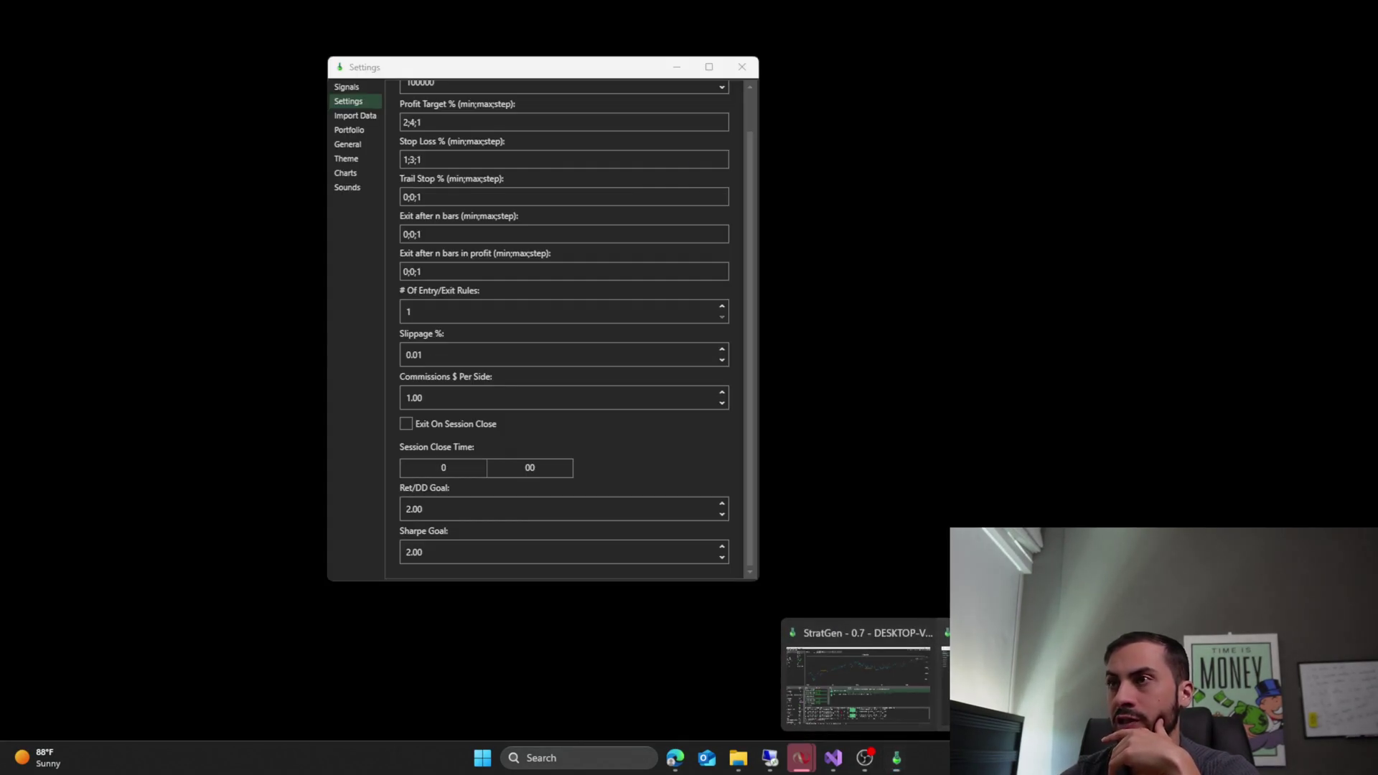
left_click(1015, 717)
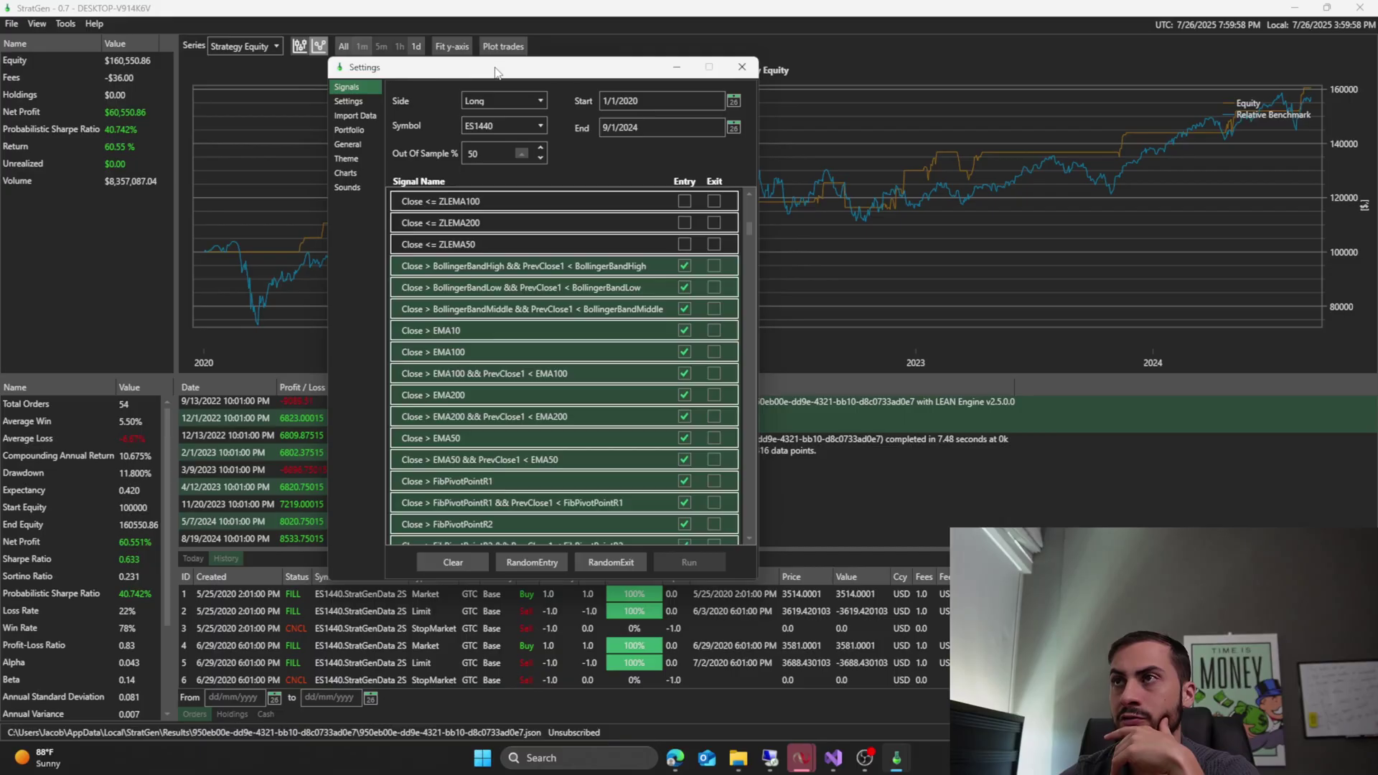
left_click_drag(497, 70, 435, 61)
scroll(507, 282, "down", 5)
scroll(506, 281, "down", 8)
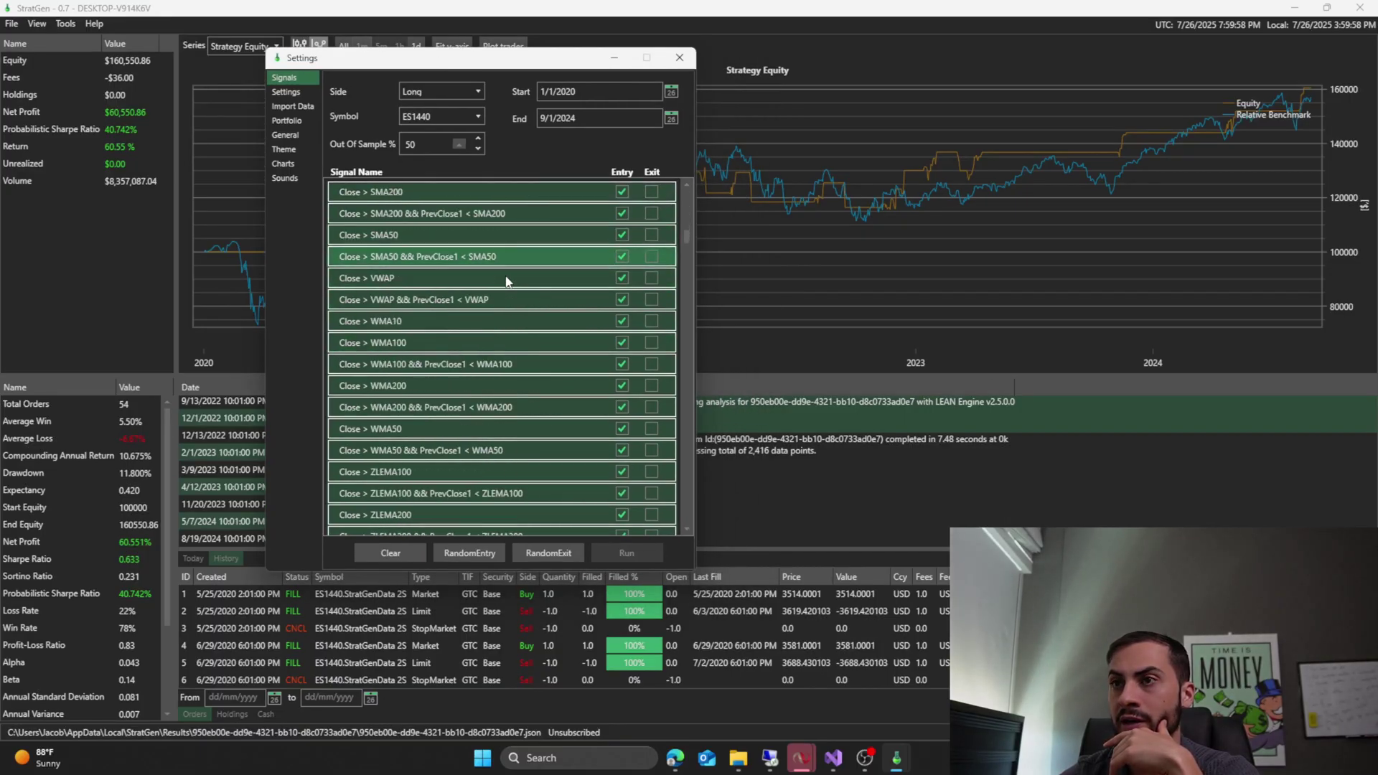
scroll(508, 280, "up", 2)
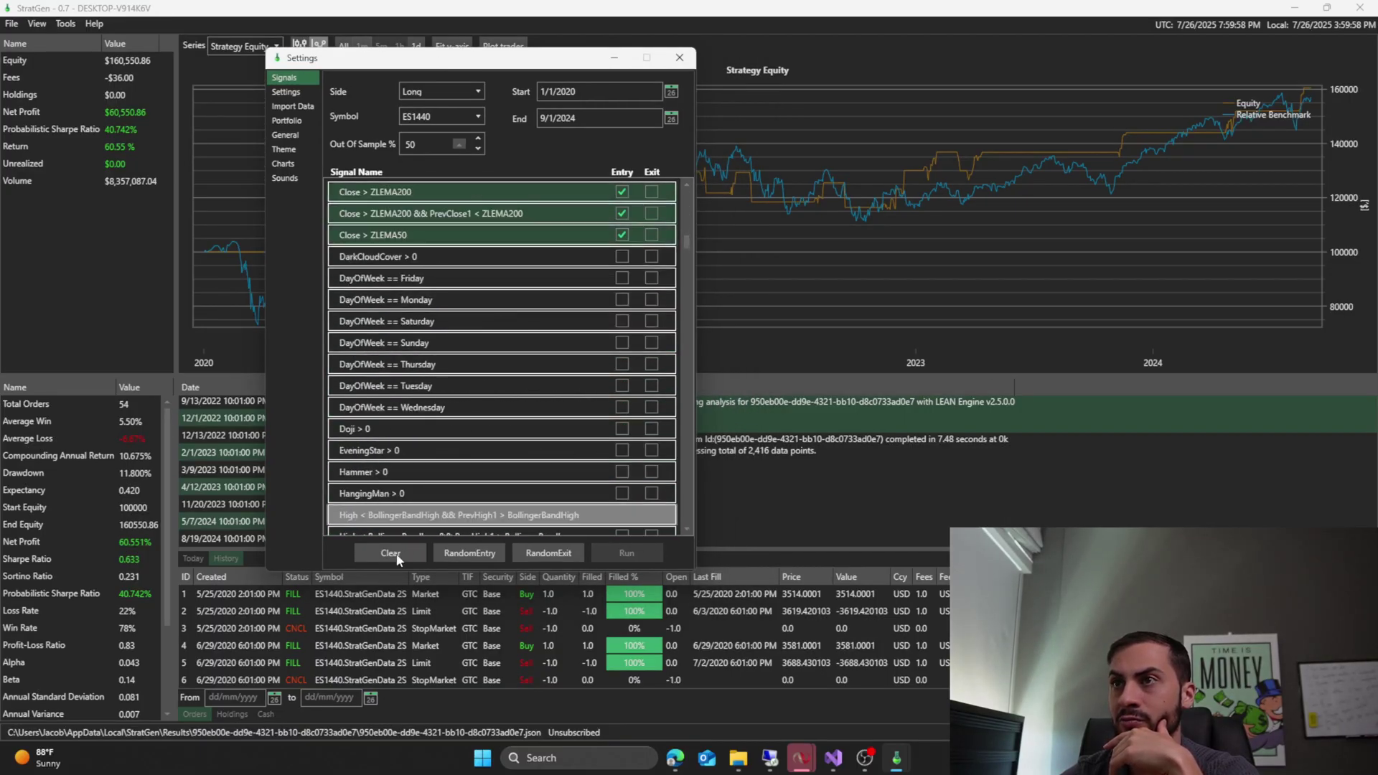
scroll(519, 324, "down", 2)
- Go down the signal list to the bullish High > conditions for the new long entry selection
scroll(521, 321, "down", 9)
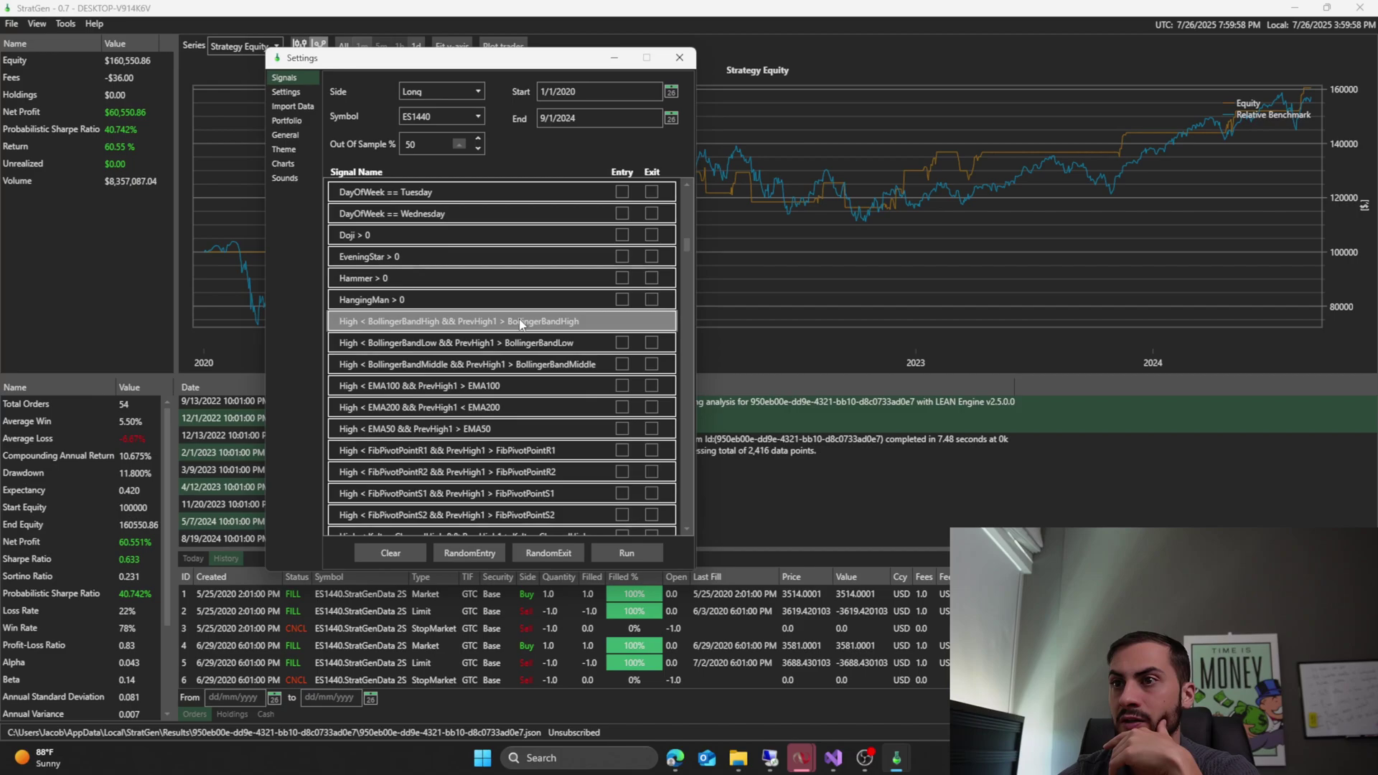
scroll(545, 304, "down", 6)
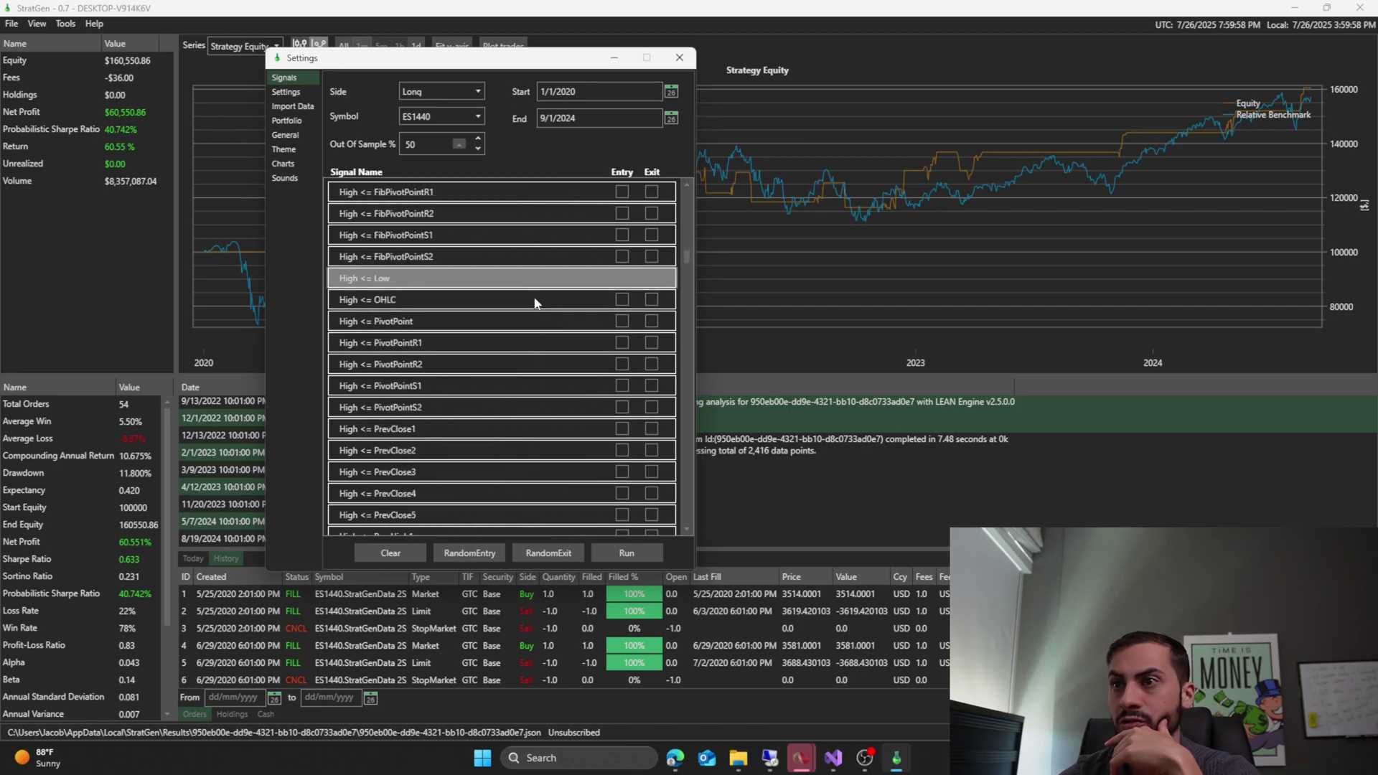
scroll(567, 305, "down", 5)
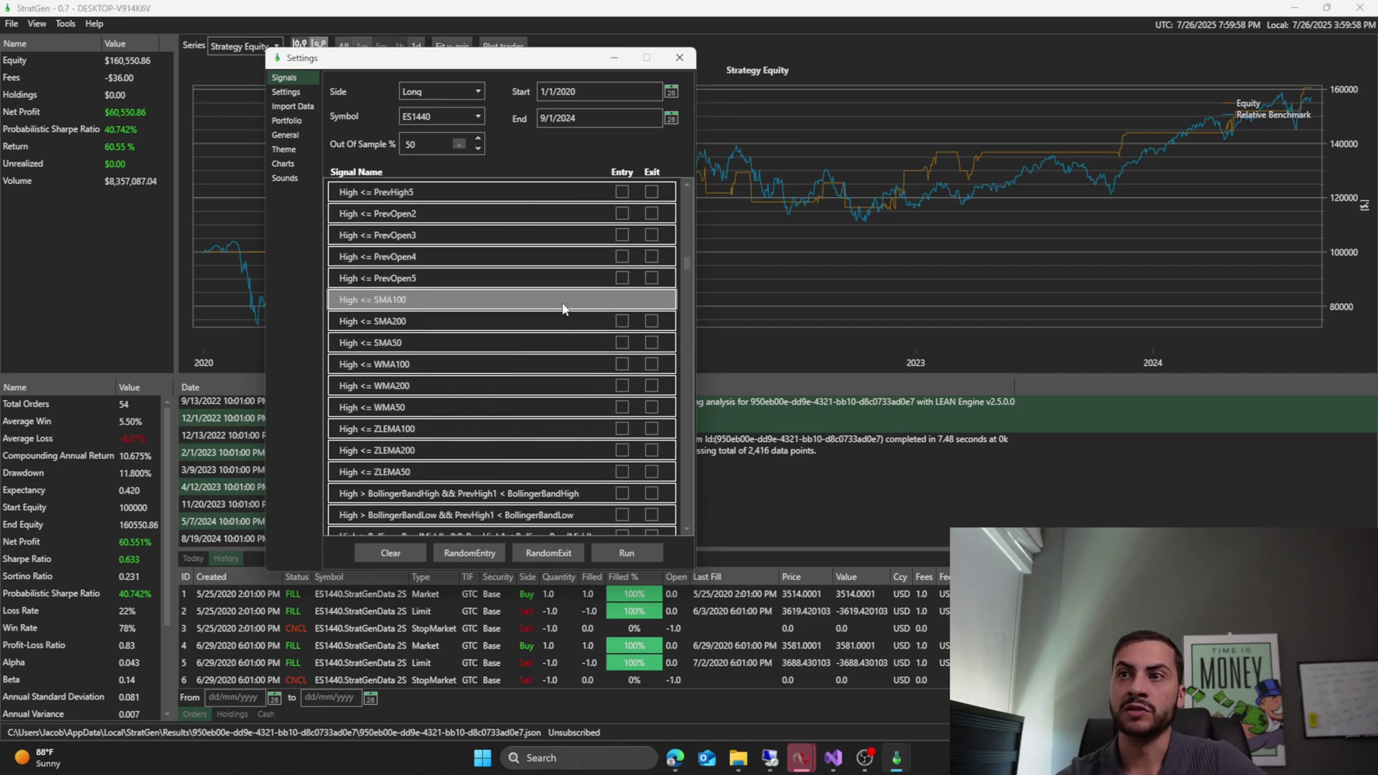
left_click(534, 258)
scroll(520, 338, "down", 10)
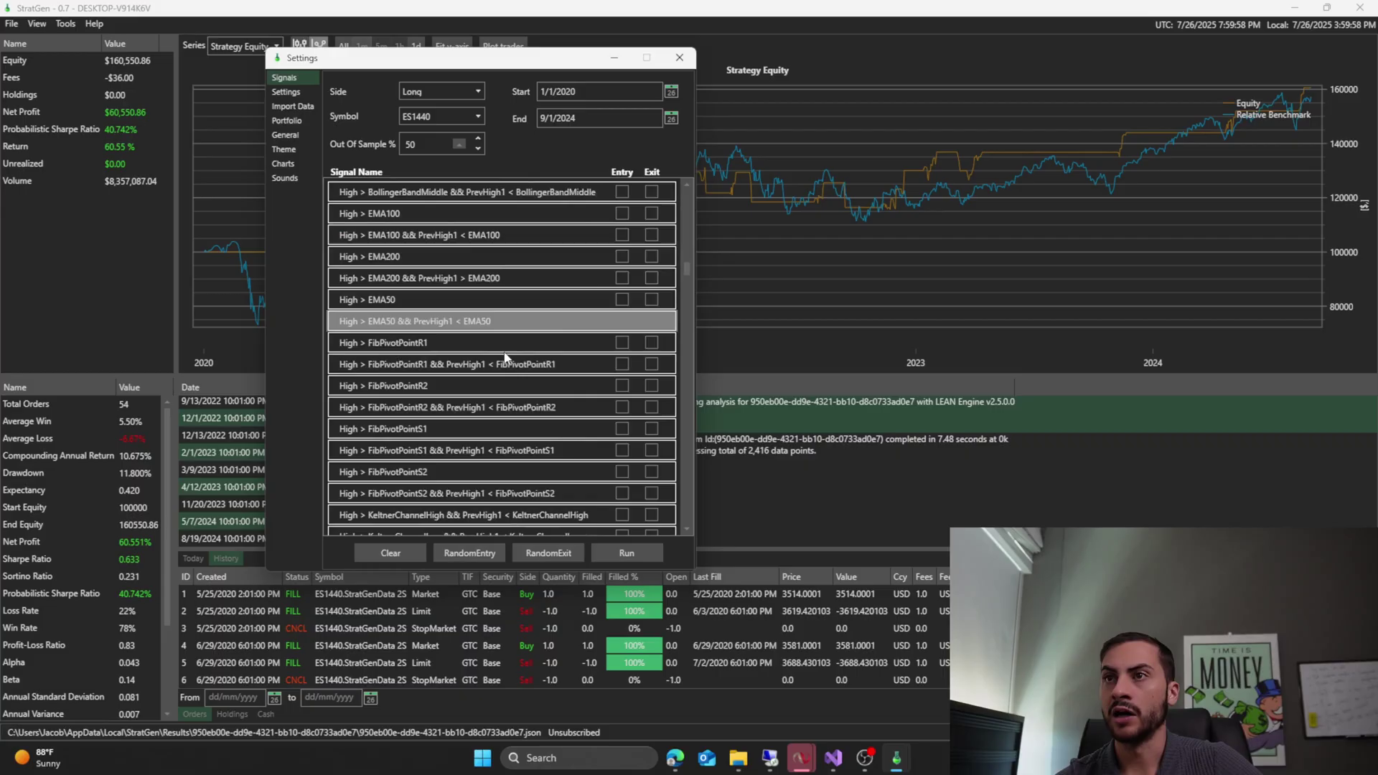
scroll(511, 355, "down", 5)
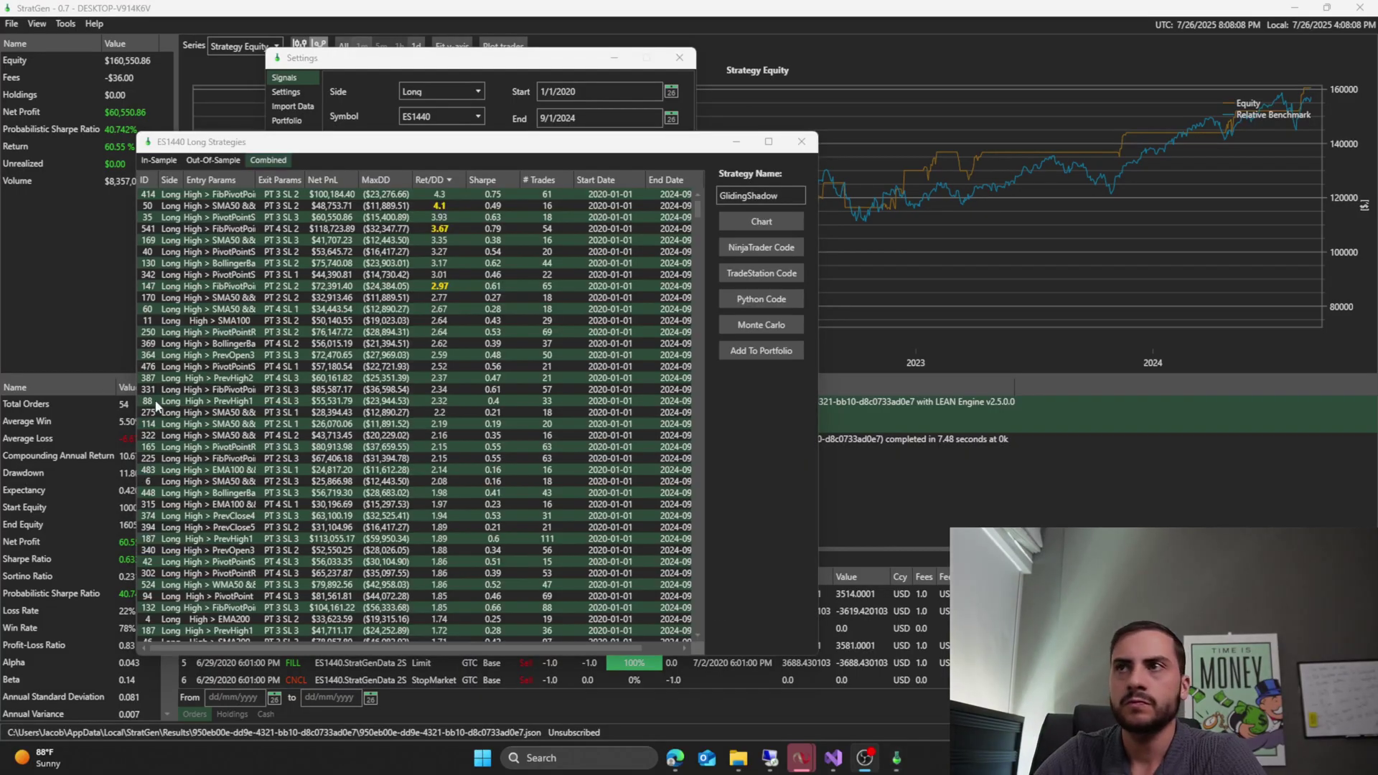
- Review the new combined results, examining the strategies with highlighted Ret/DD values such as IDs 541 and 147
left_click_drag(350, 140, 353, 122)
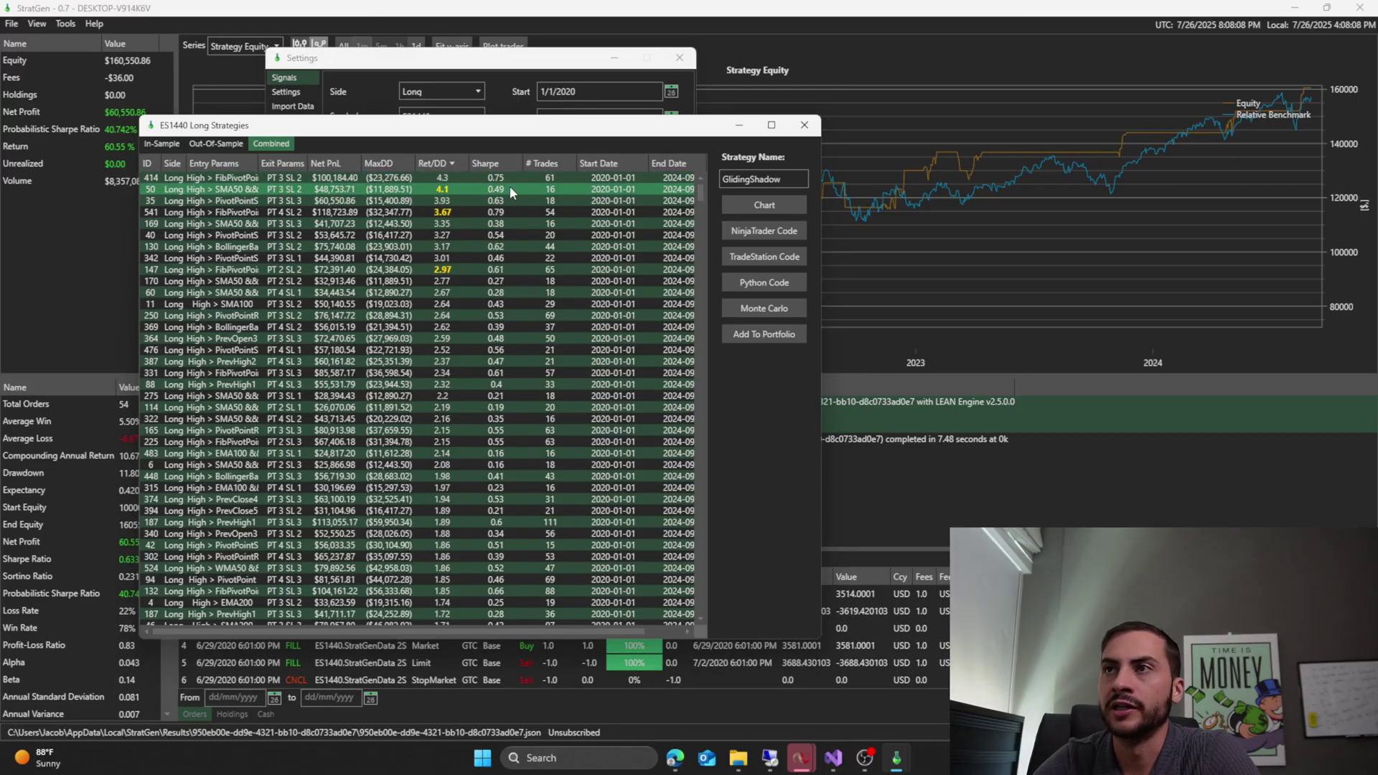
scroll(524, 360, "down", 20)
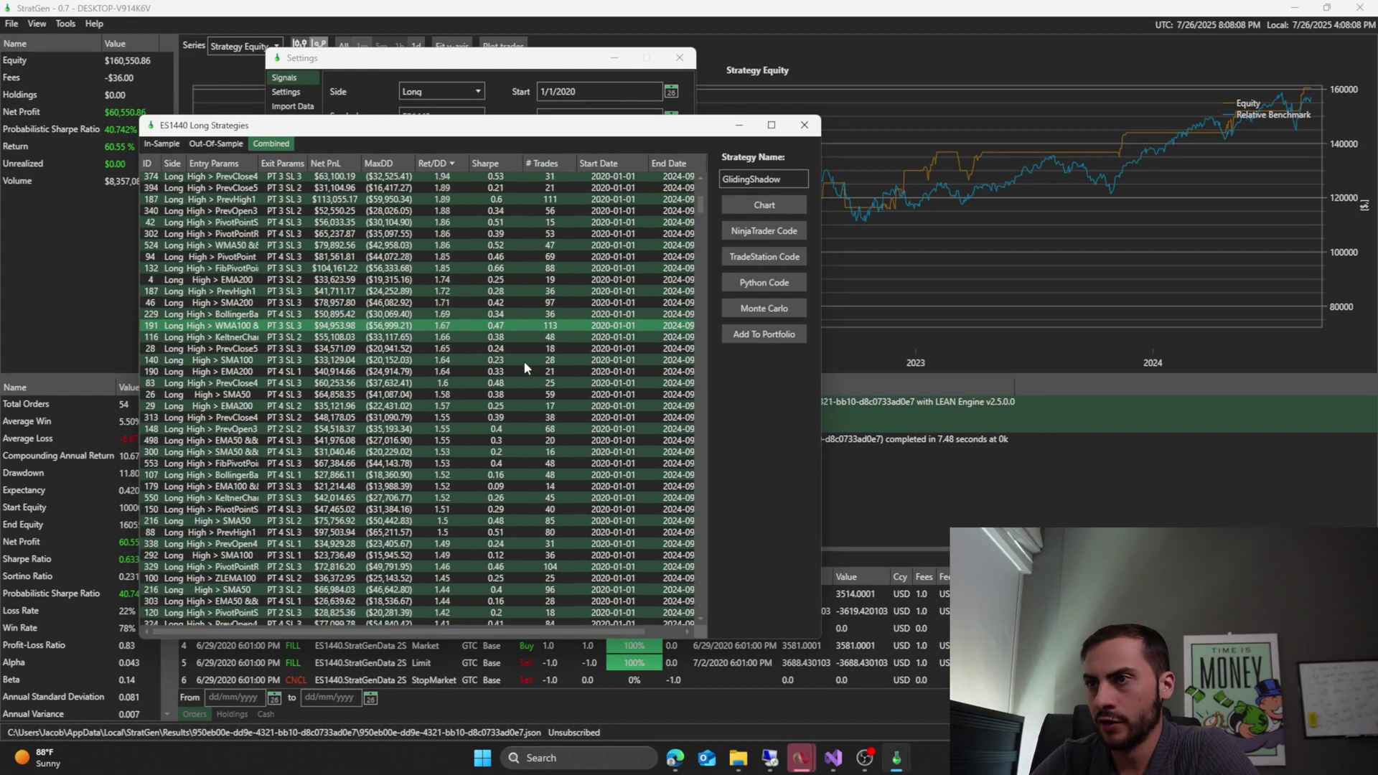
scroll(524, 360, "up", 20)
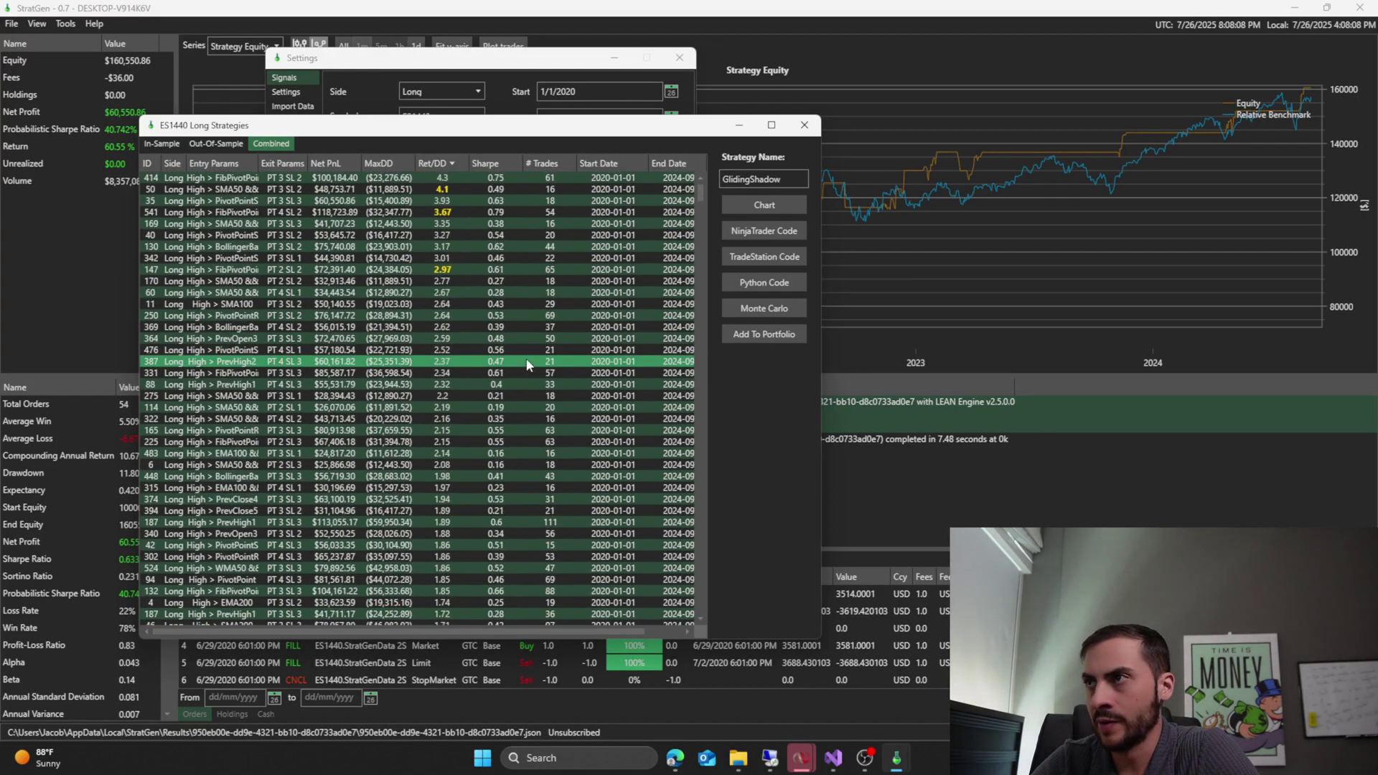
left_click(452, 213)
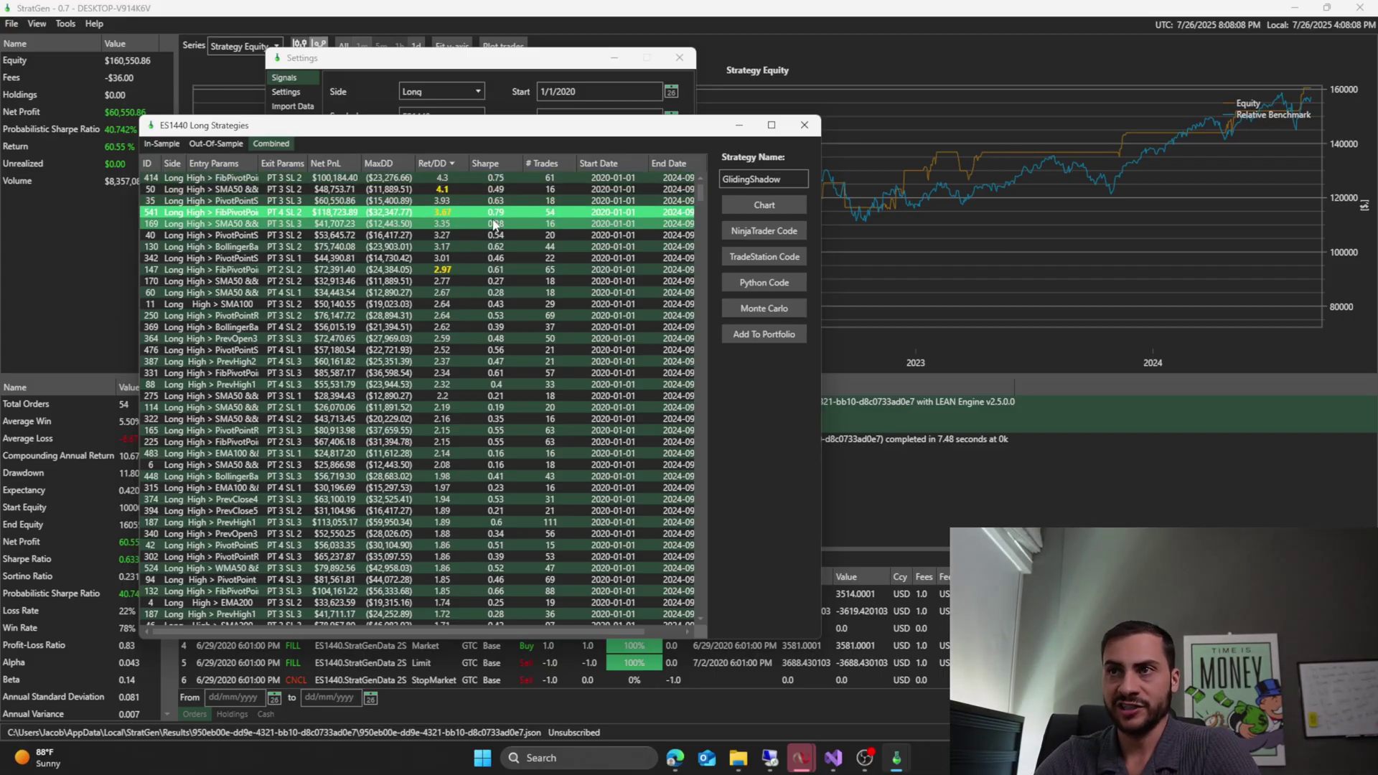
left_click(549, 269)
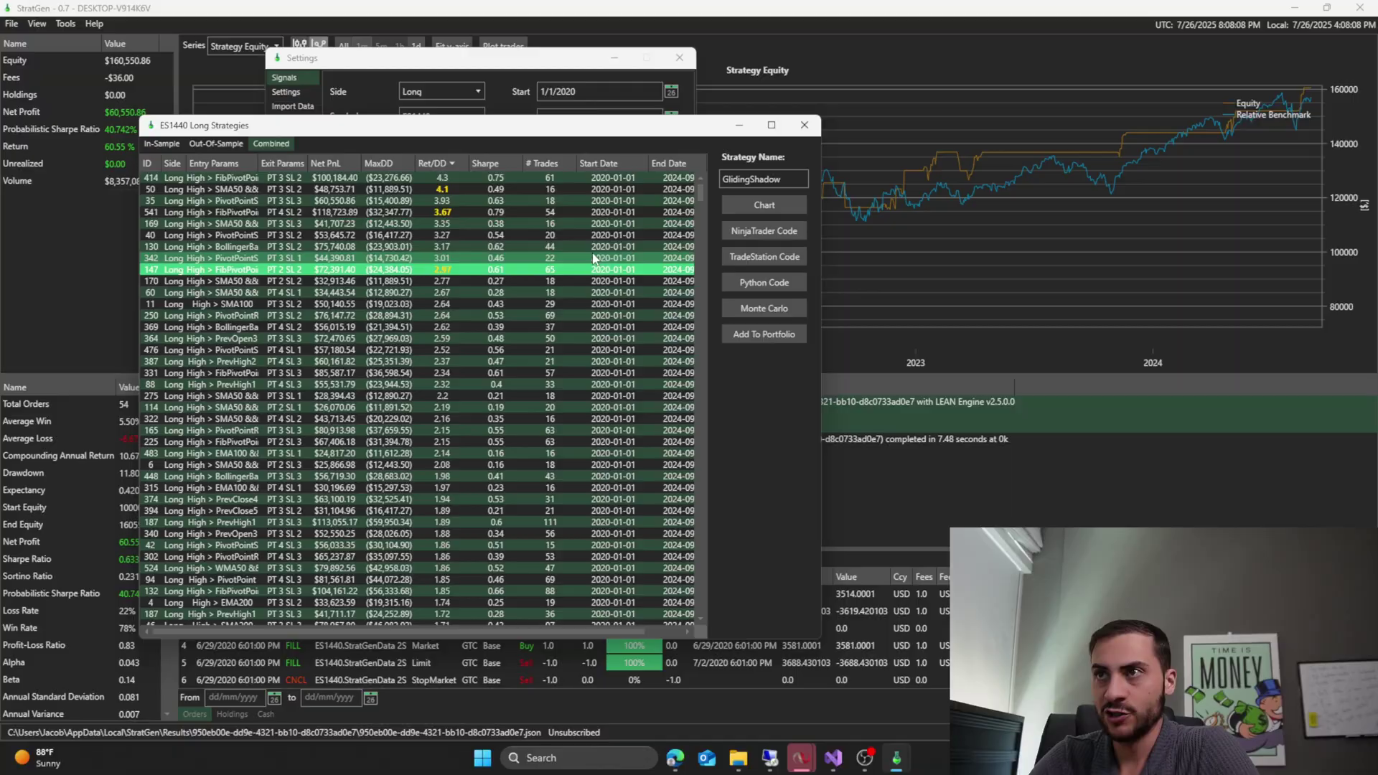
- Select the strategy with ID 50 in the combined results and name it ES1440L1
left_click(404, 190)
left_click_drag(417, 134, 434, 159)
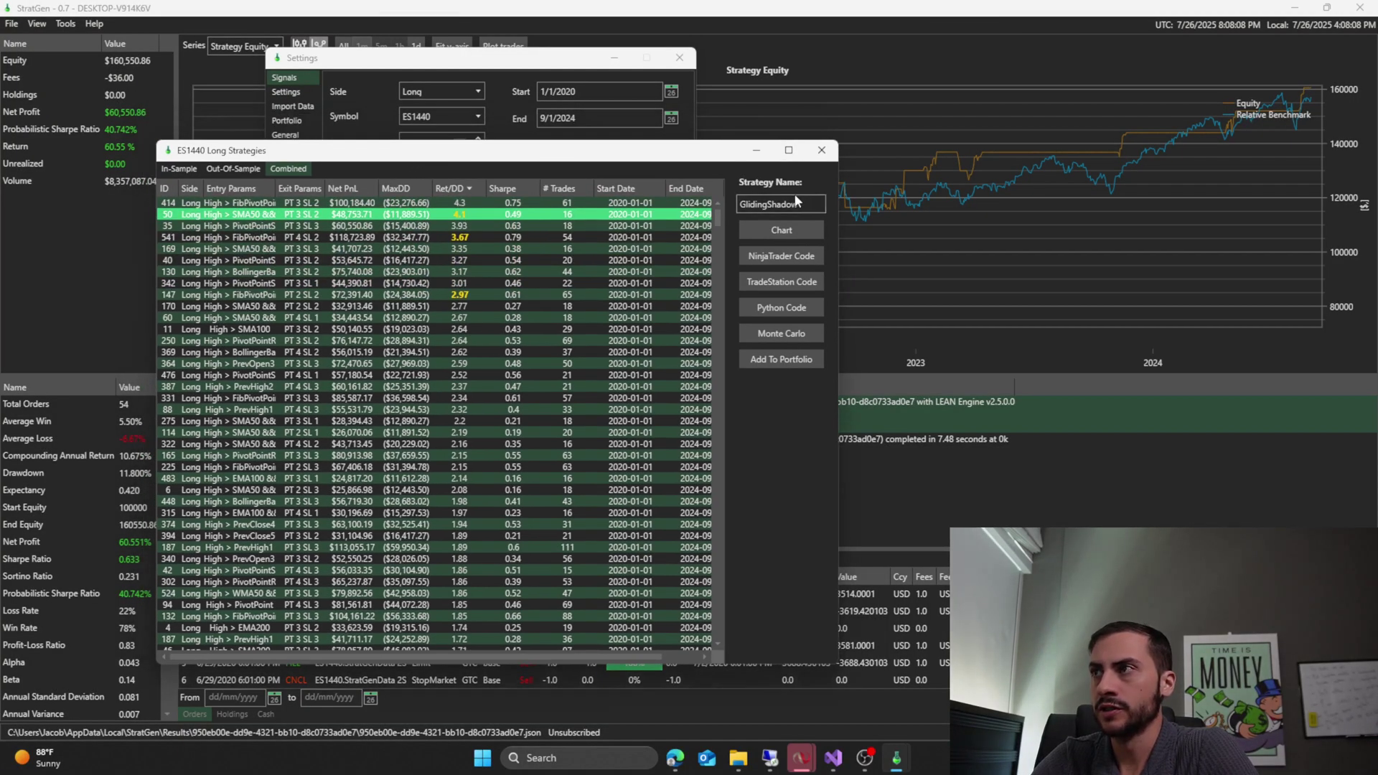
double_click(754, 208)
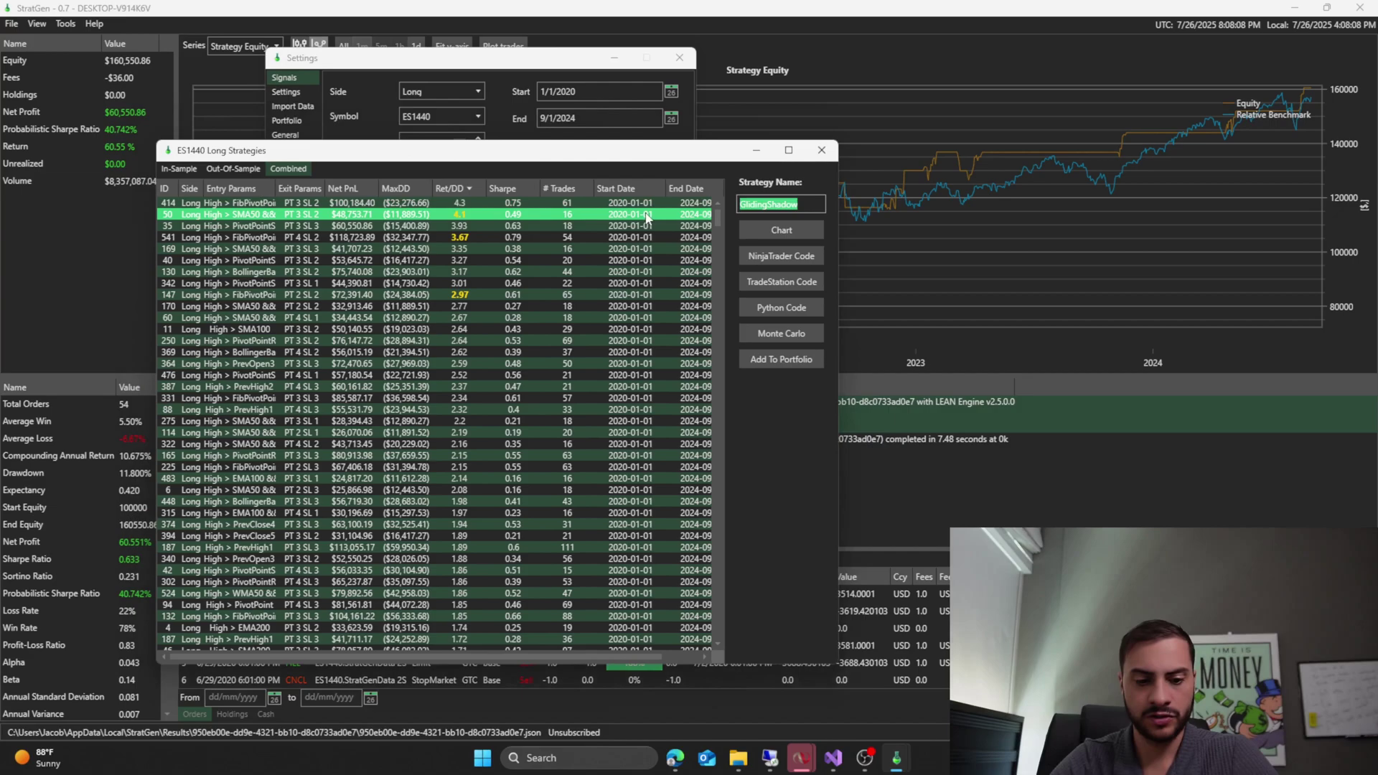
type("ES1440L1")
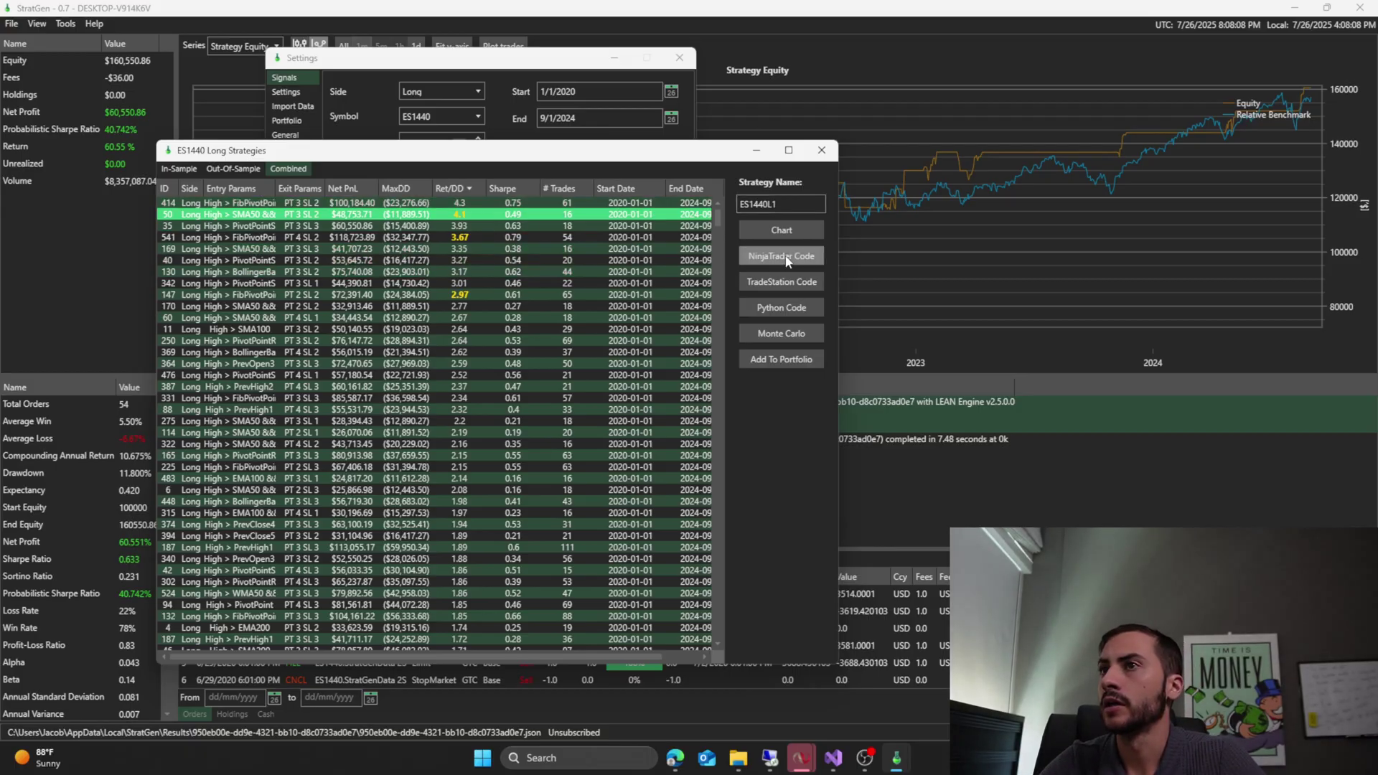
- Generate the NinjaTrader code for strategy ES1440L1, look through its header and default settings, and close the code window
left_click(785, 258)
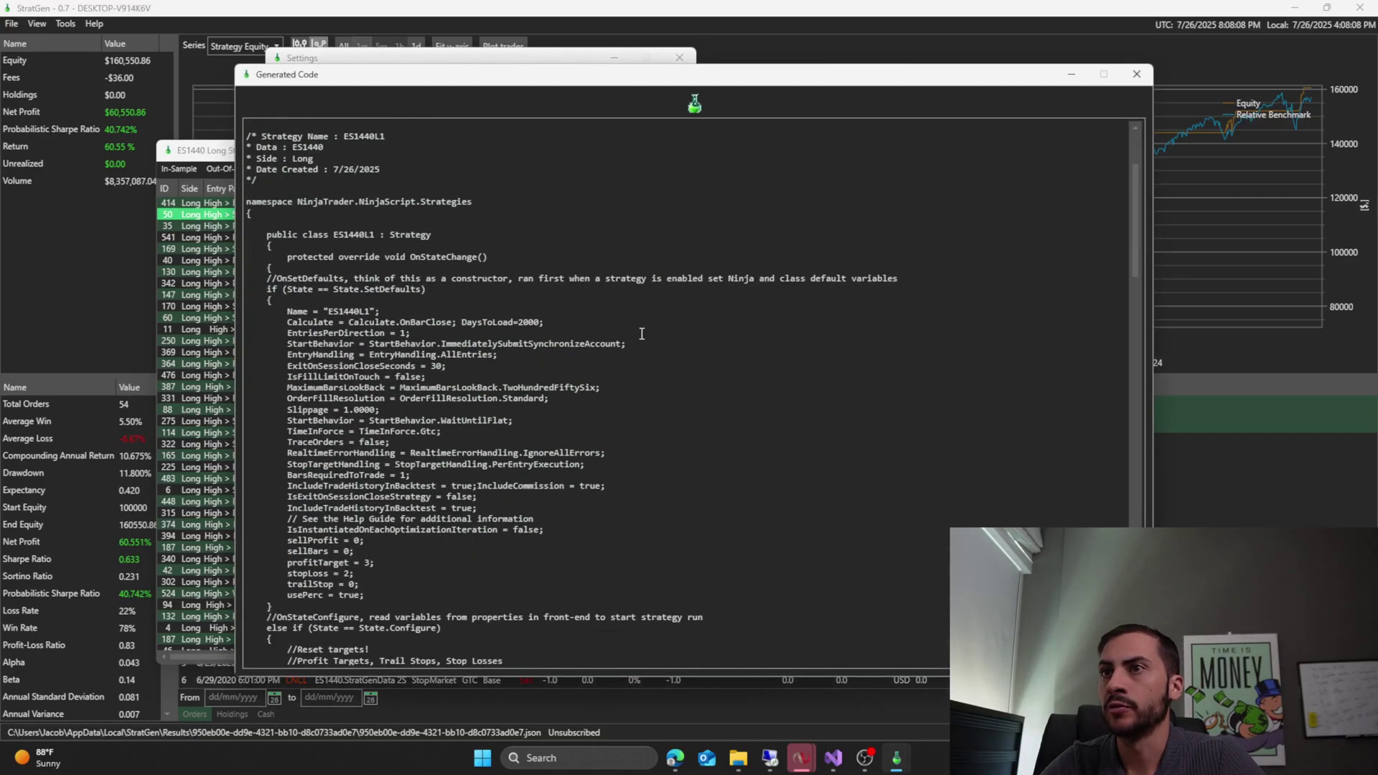
scroll(642, 333, "down", 5)
scroll(641, 332, "up", 8)
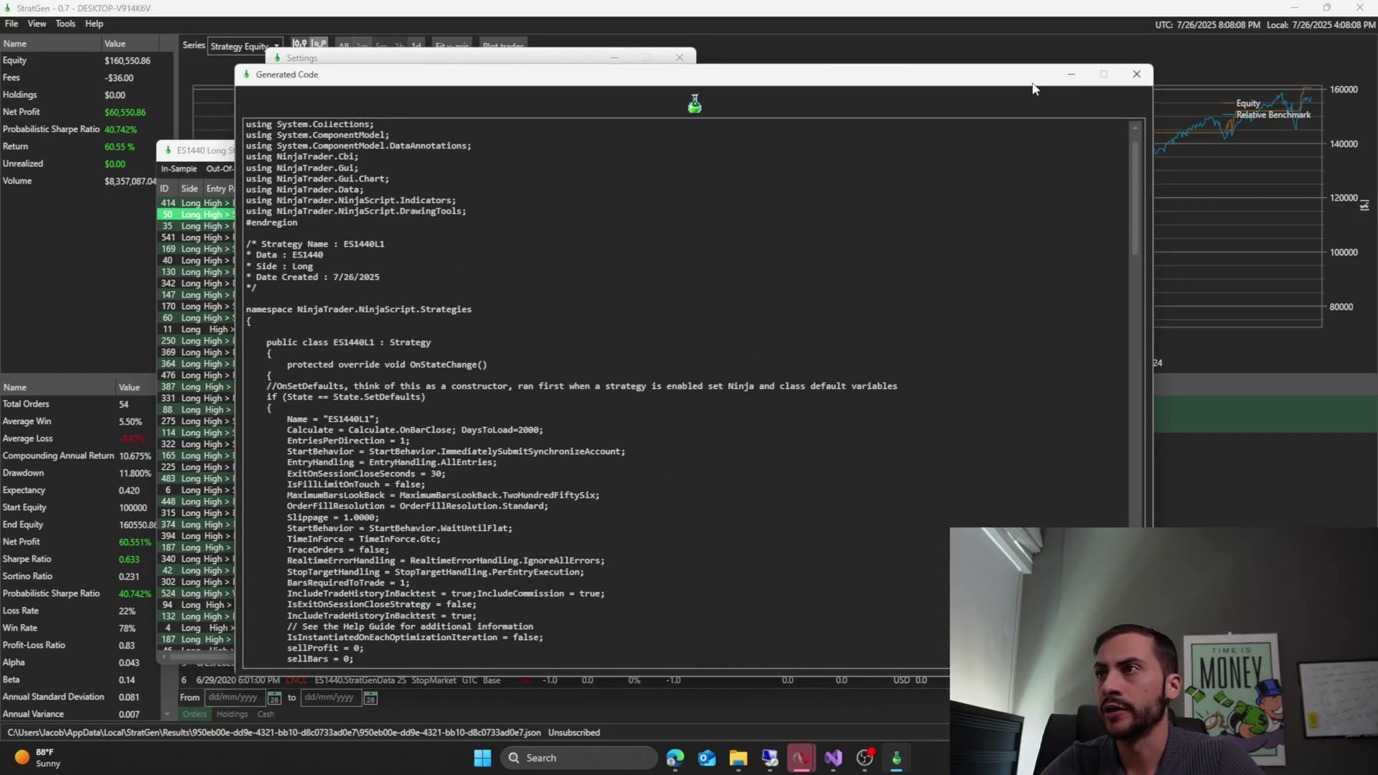
left_click(1134, 73)
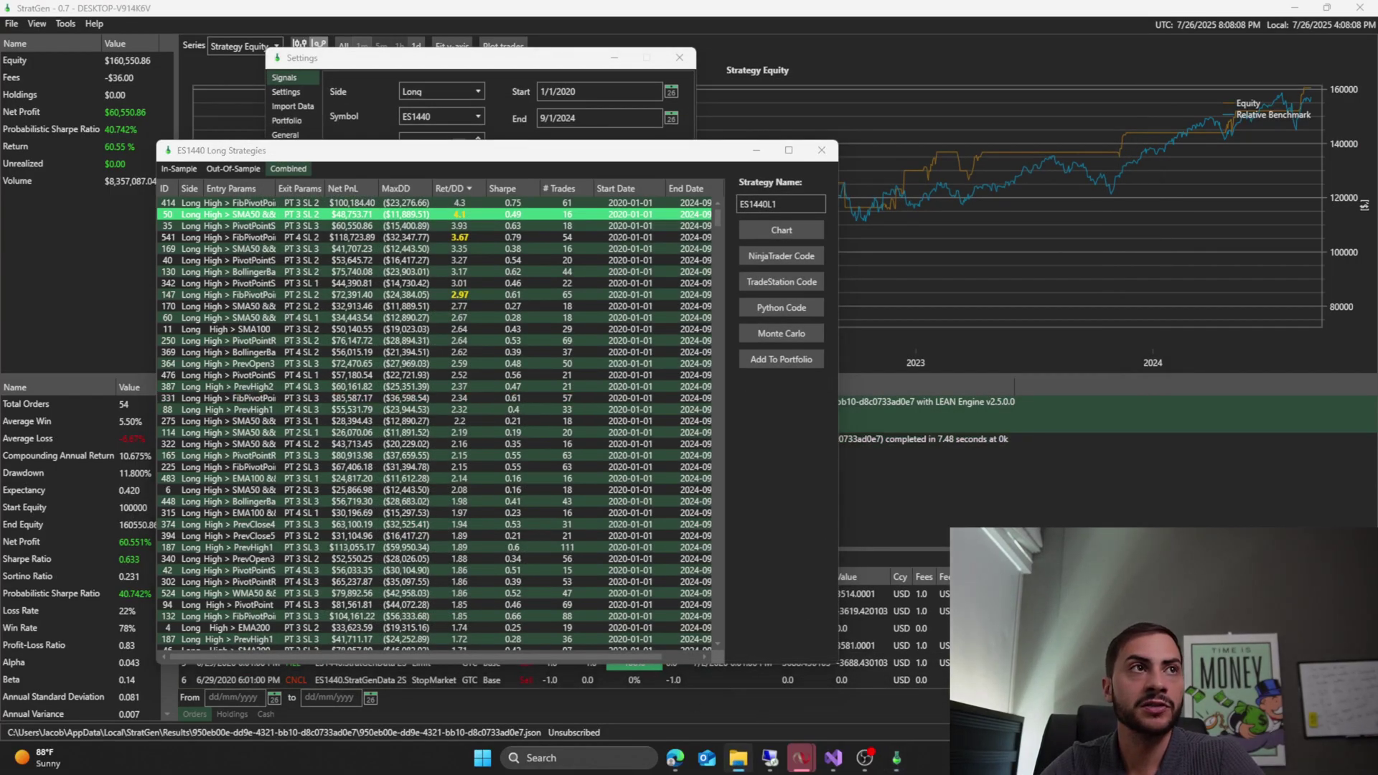
- Open the exported ES1440L1.cs file from the Desktop folder in Visual Studio, then return to StratGen
key("super+e")
double_click(386, 188)
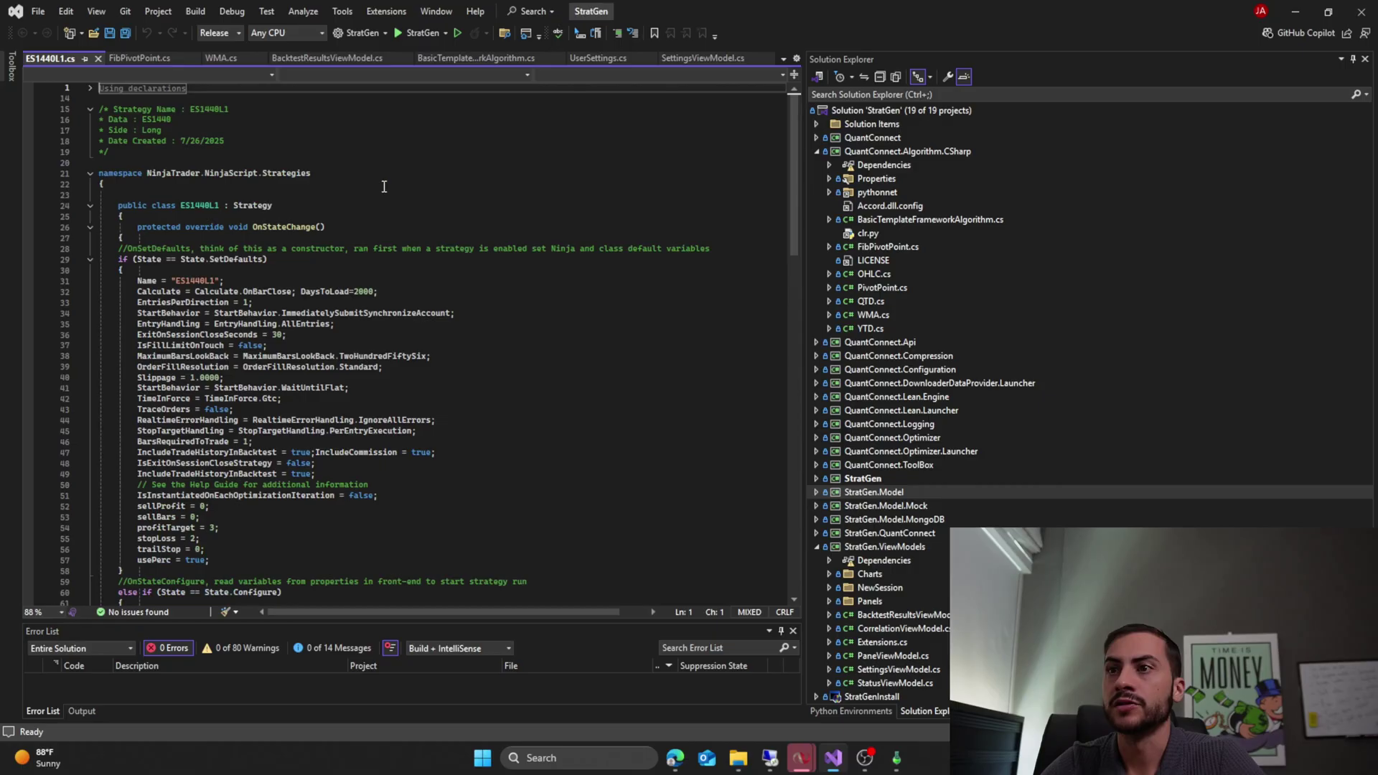
left_click(1295, 11)
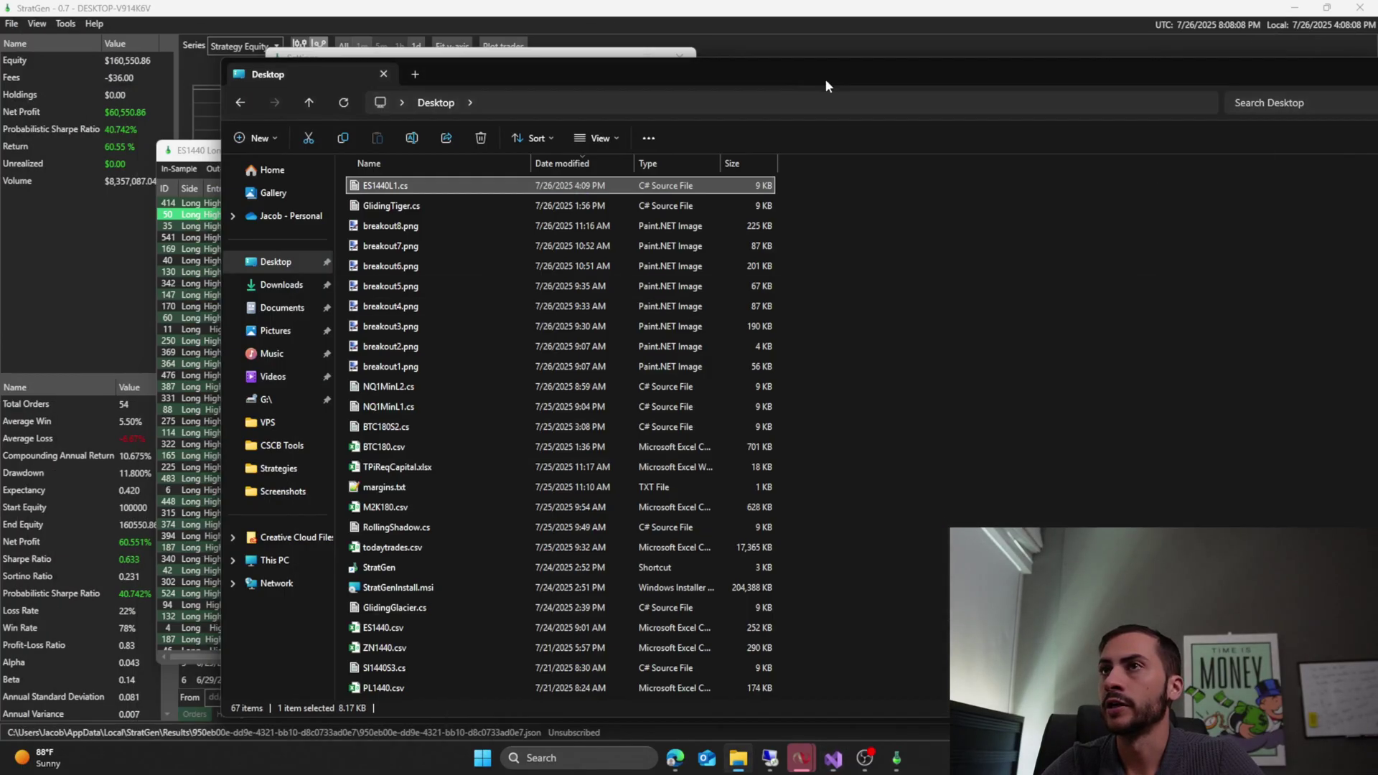
left_click_drag(1114, 73, 868, 116)
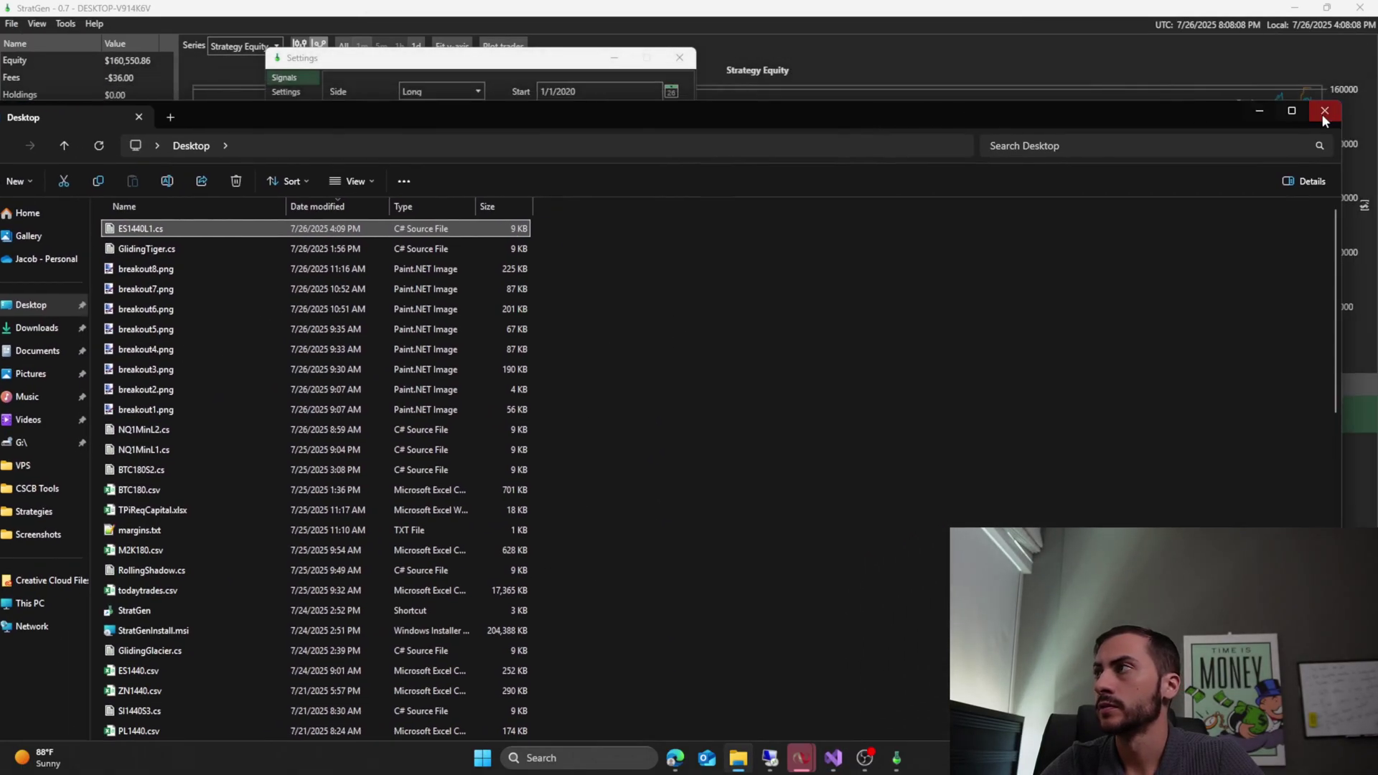
left_click(1259, 111)
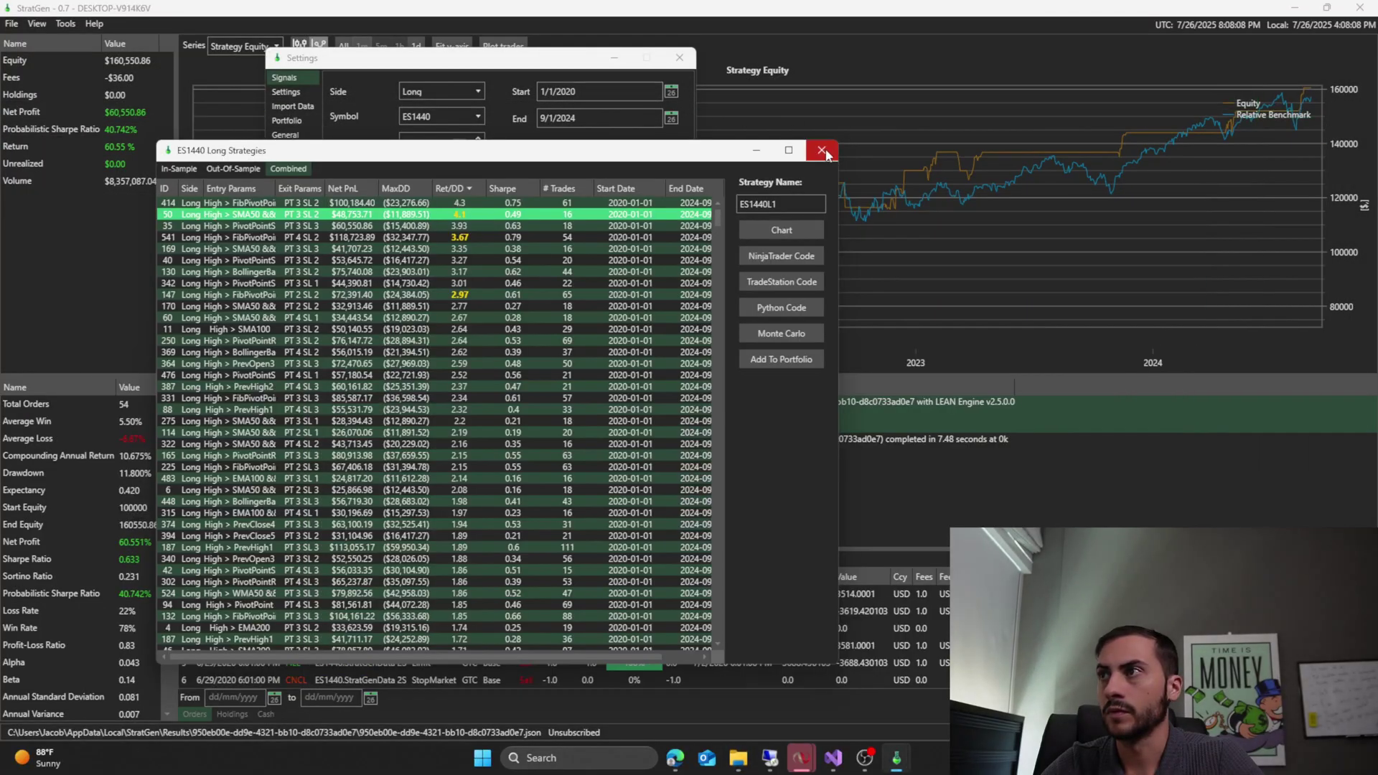
- Sort the out-of-sample results by ID, select the ID 50 row with net PnL $23,471.10, and compare with the combined results
left_click_drag(540, 162, 571, 171)
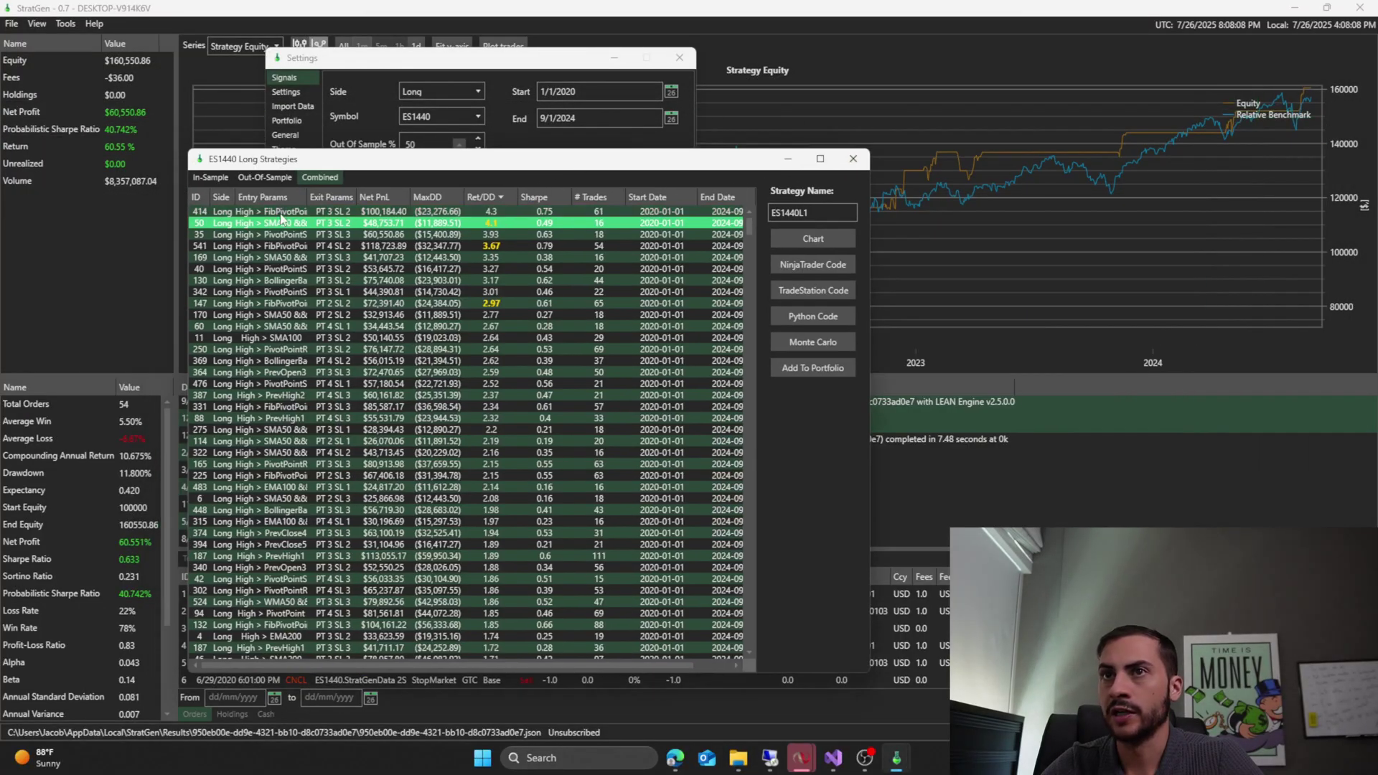
left_click(264, 177)
left_click(269, 377)
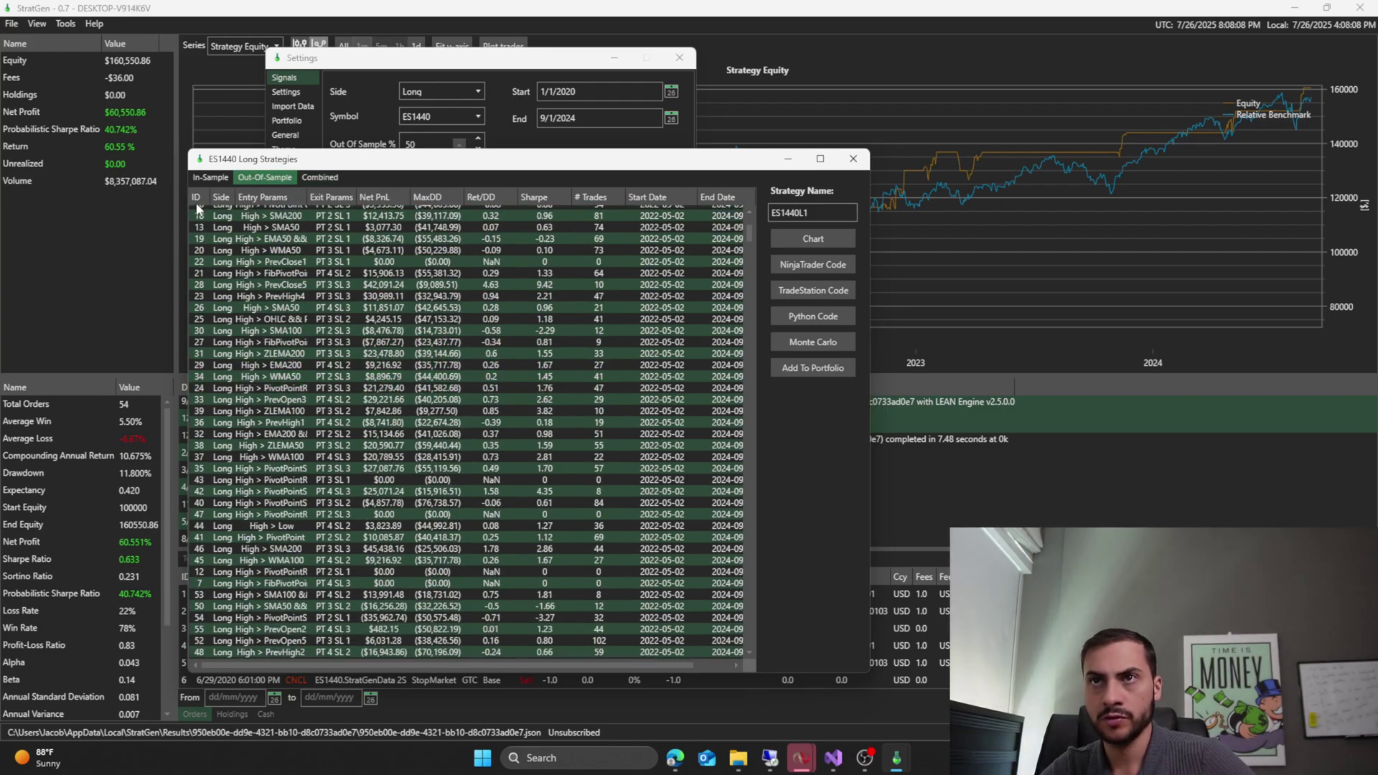
left_click(196, 198)
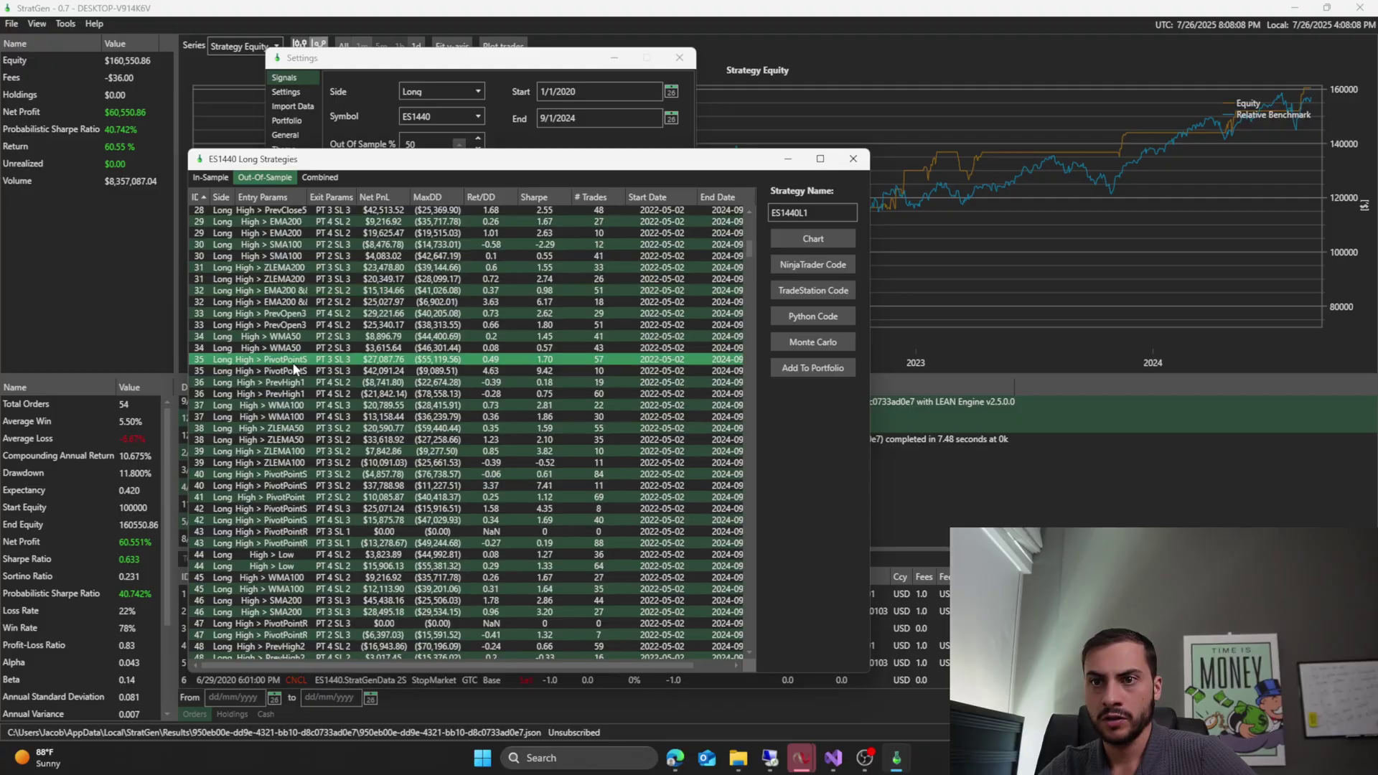
scroll(294, 369, "down", 5)
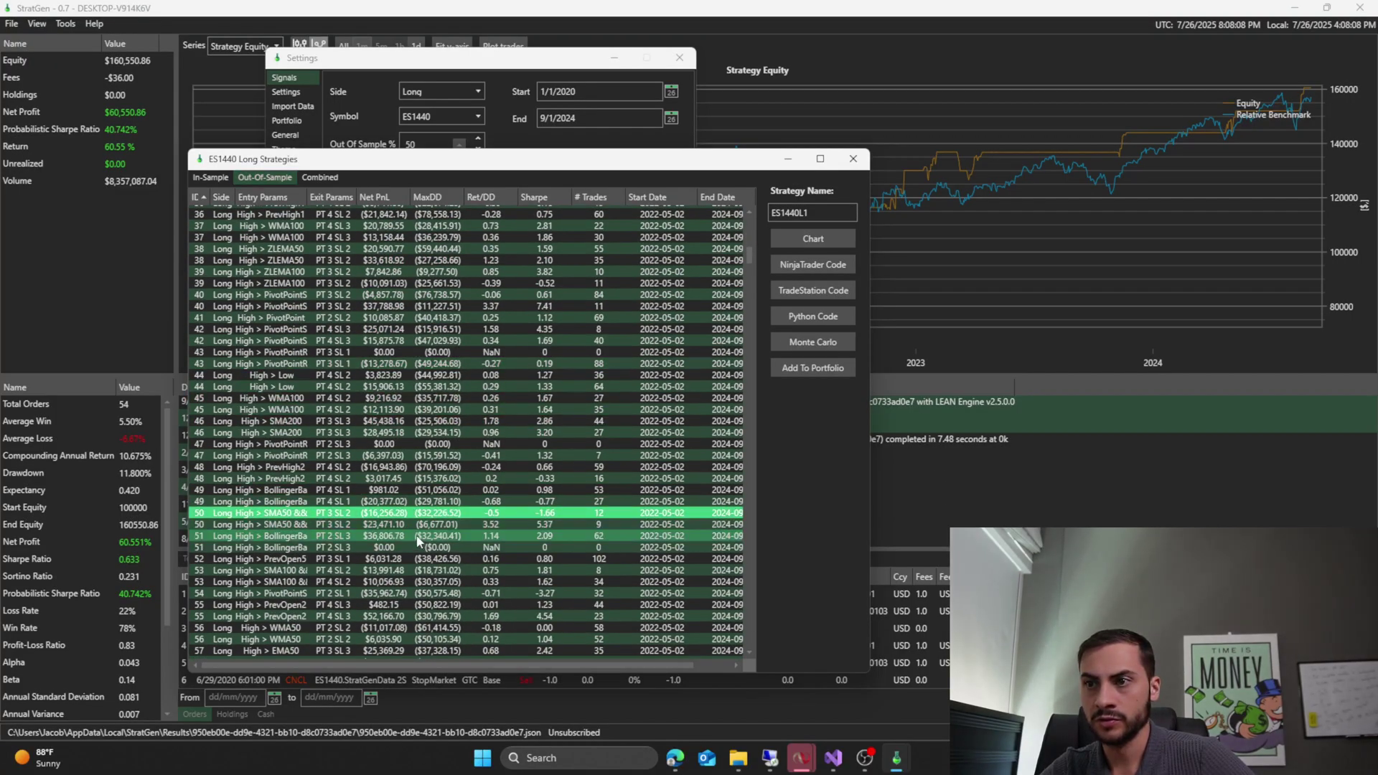
left_click(470, 523)
scroll(430, 323, "down", 1)
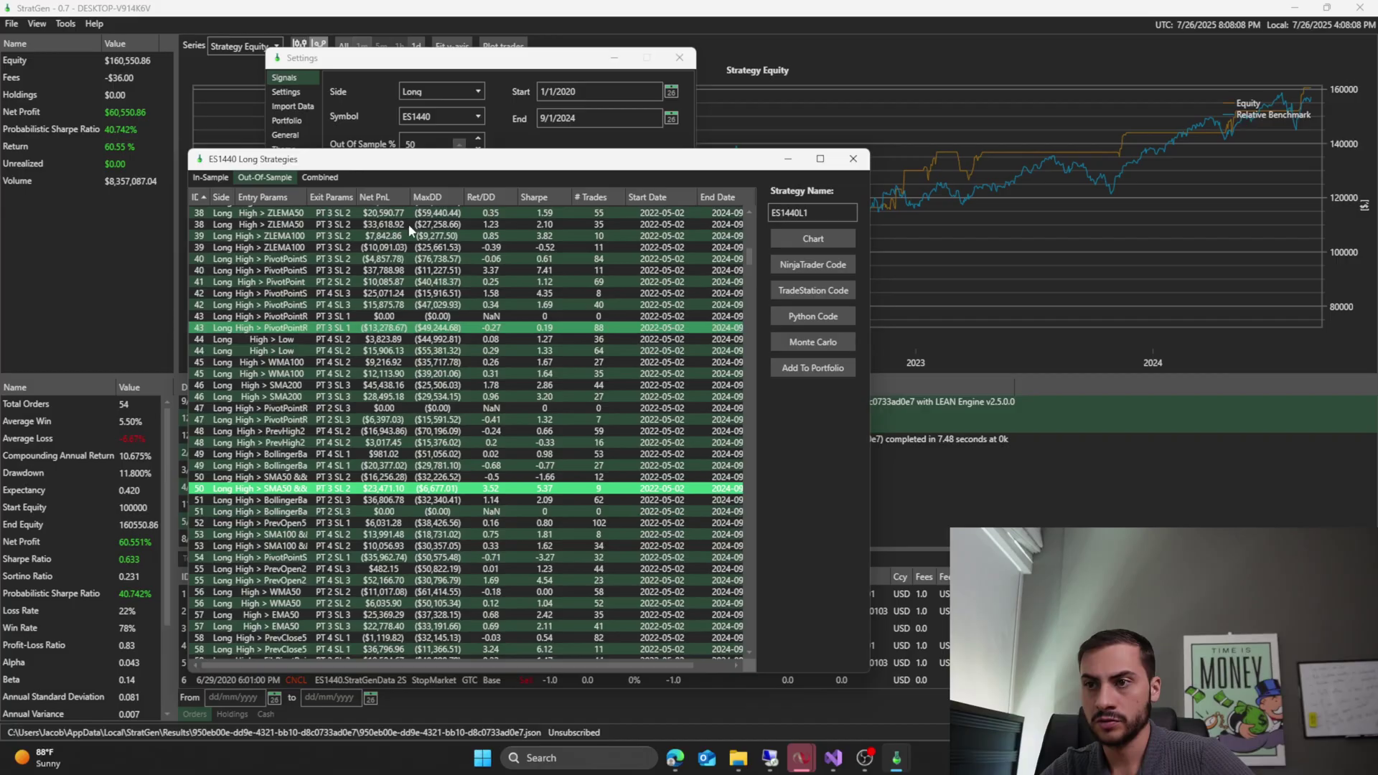
left_click(319, 178)
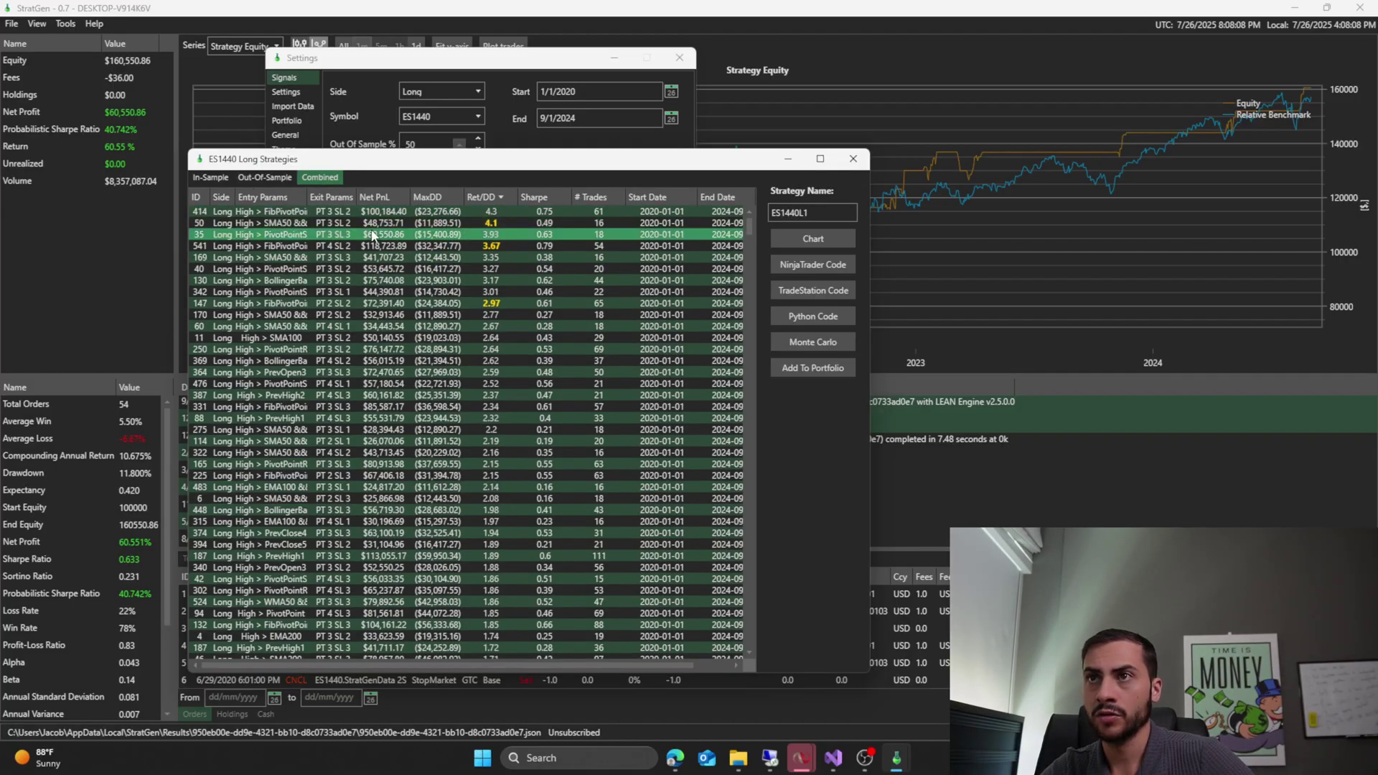
left_click(273, 178)
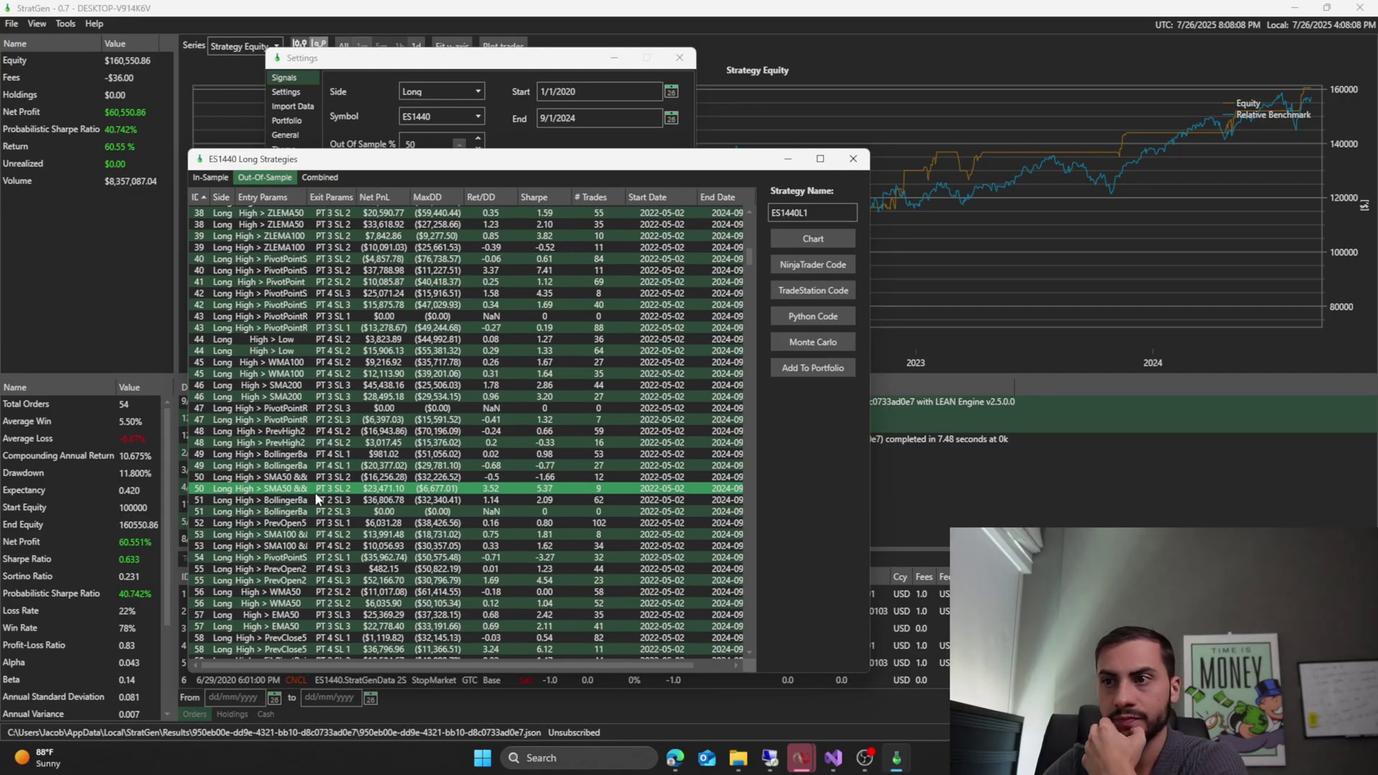
- Run the Monte Carlo simulation four times for the selected ID 50 strategy, examining the equity paths and median statistics each time
left_click(813, 343)
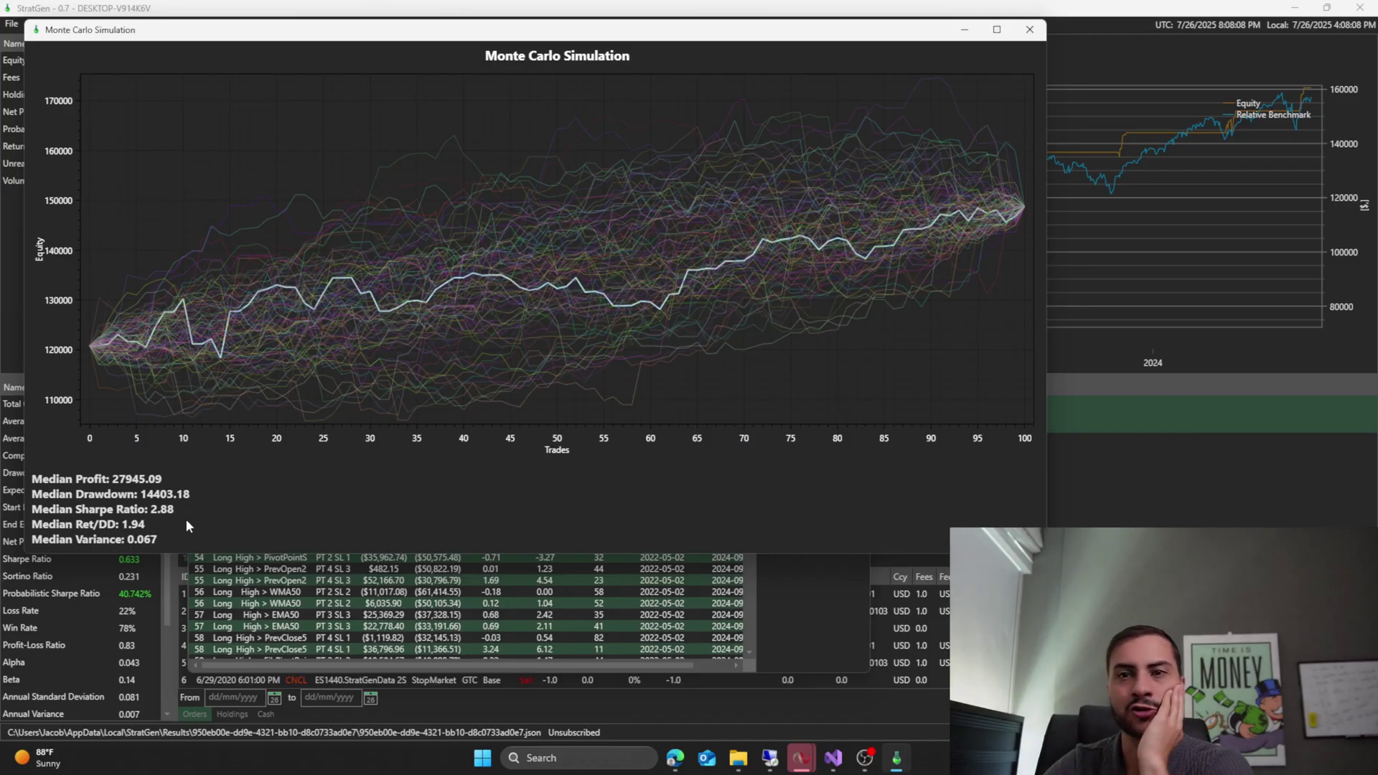
left_click(1032, 36)
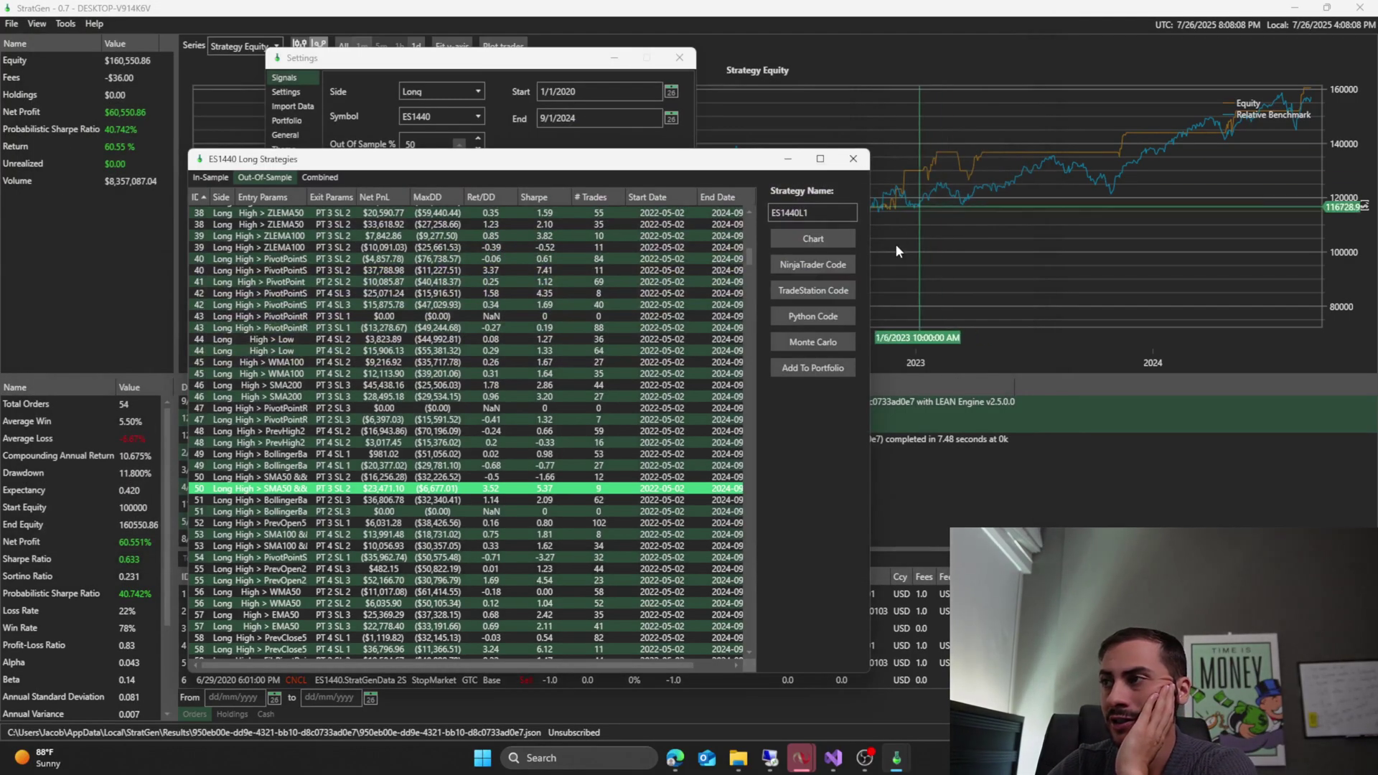
left_click(803, 347)
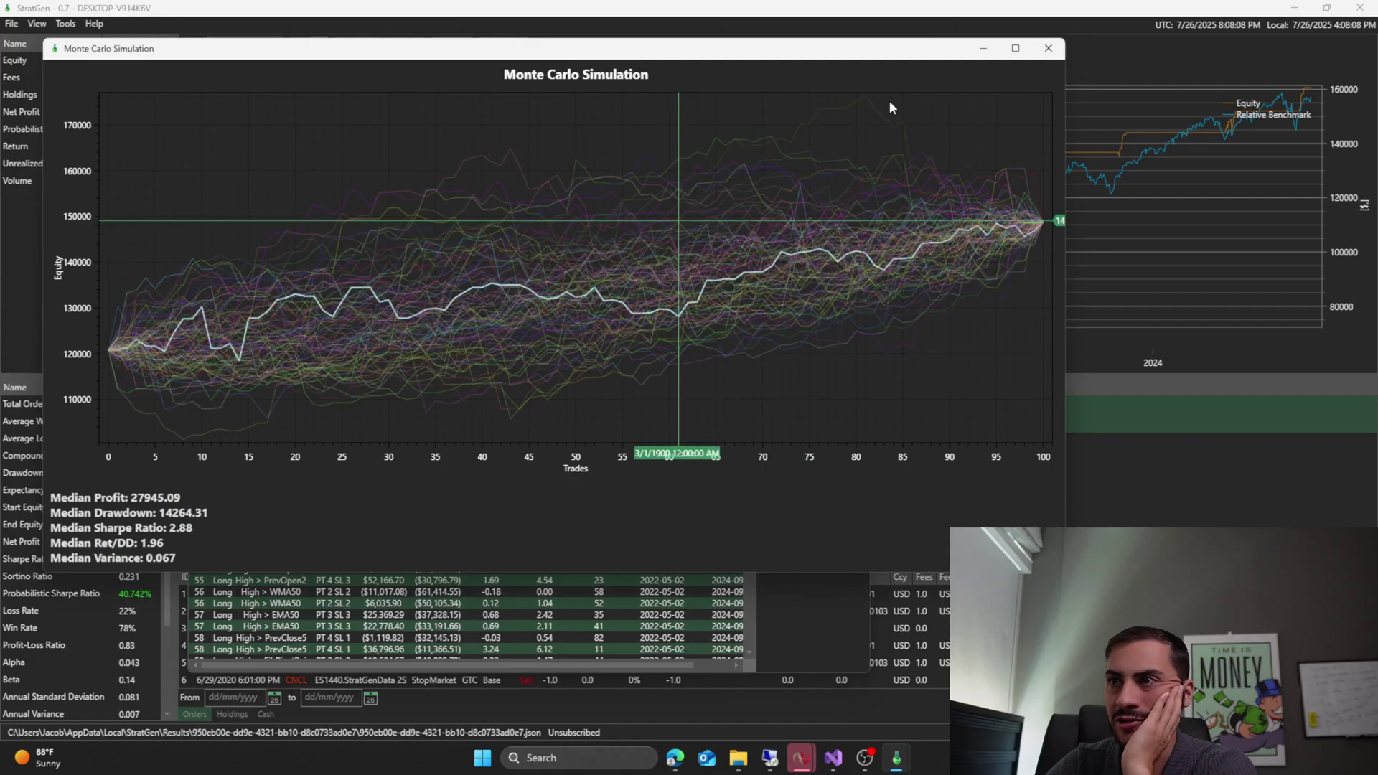
left_click(1048, 48)
left_click(828, 342)
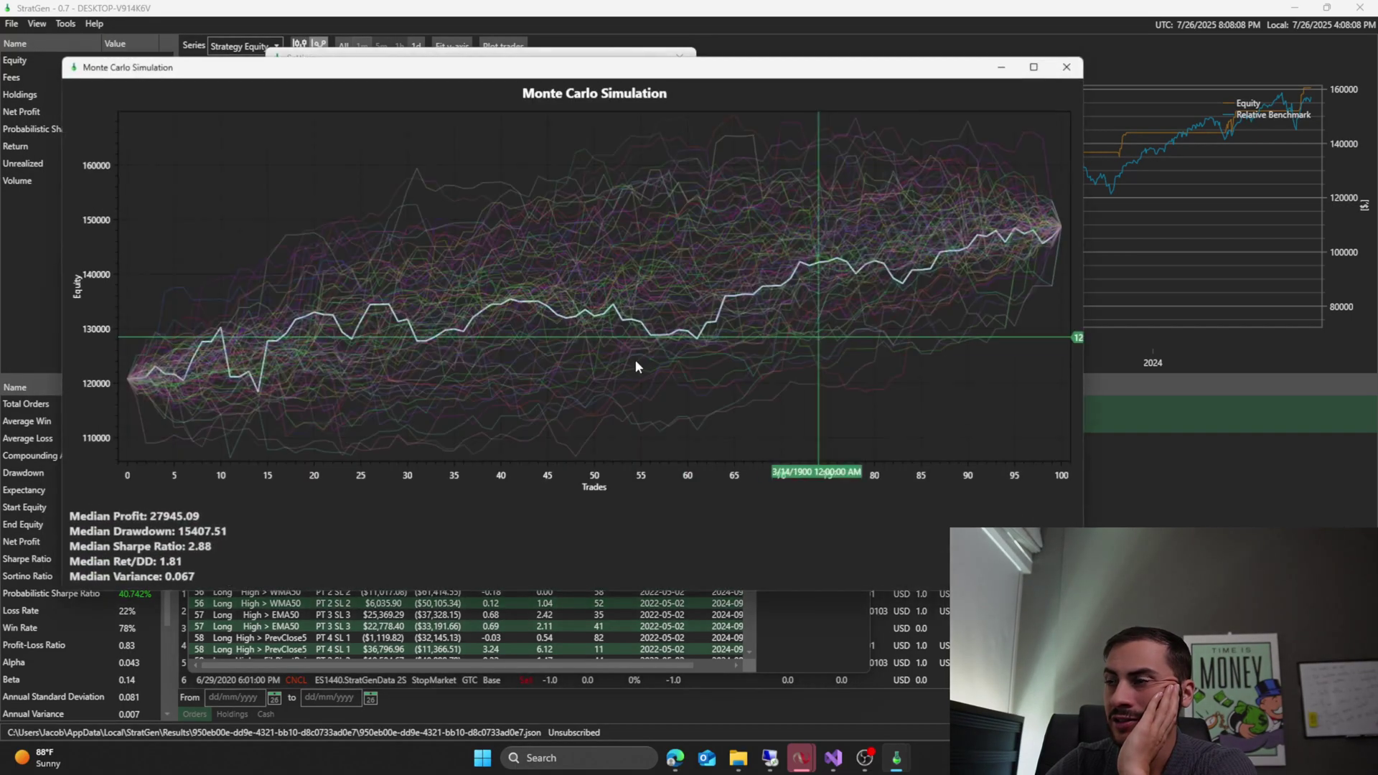
left_click(1067, 66)
left_click(789, 342)
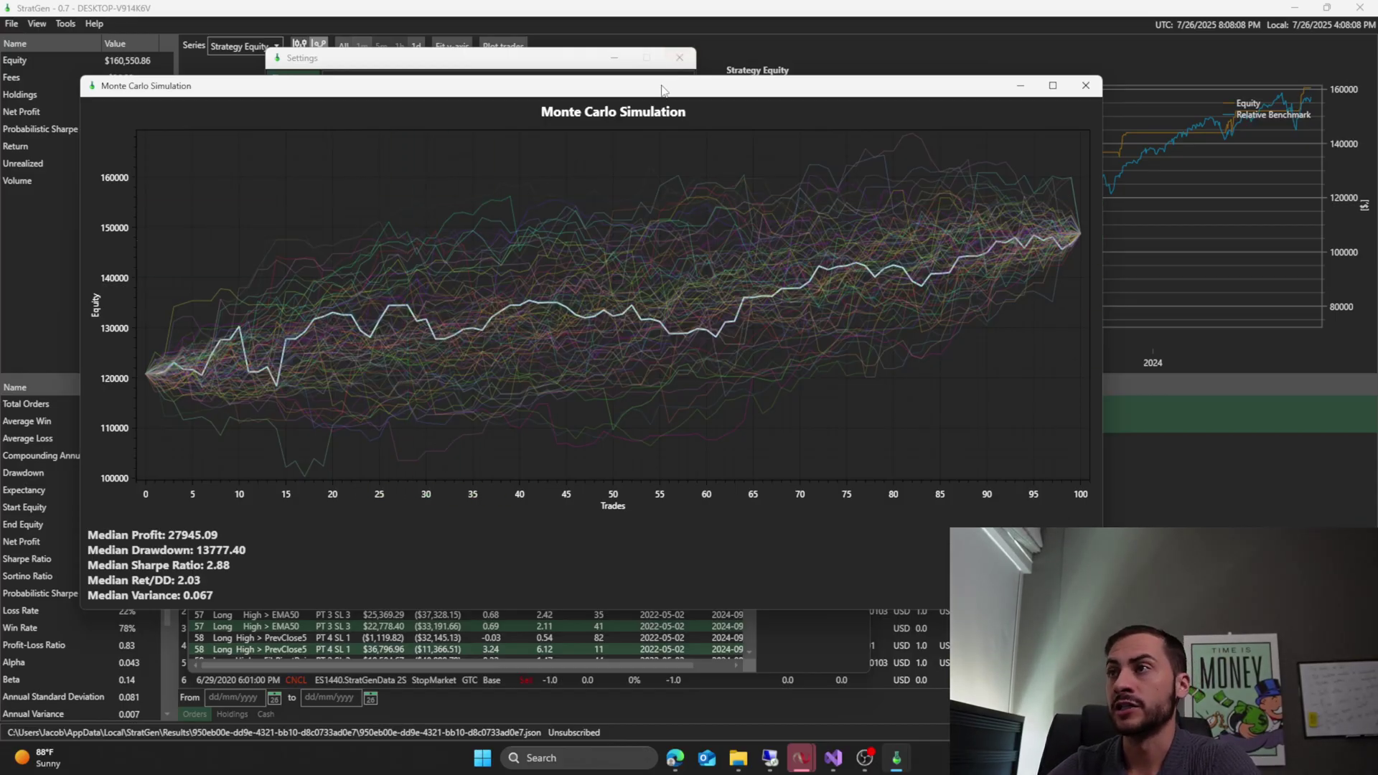
left_click_drag(665, 91, 632, 134)
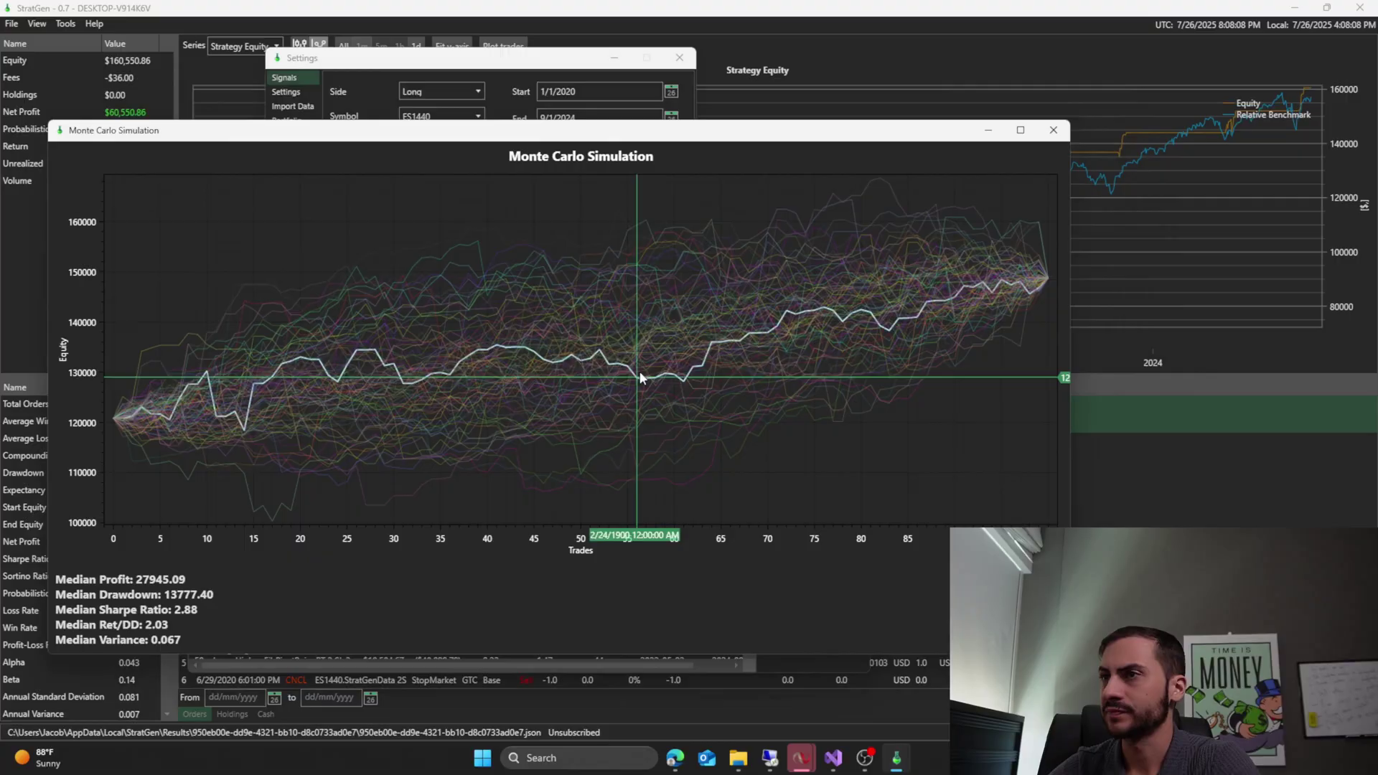
left_click(1052, 130)
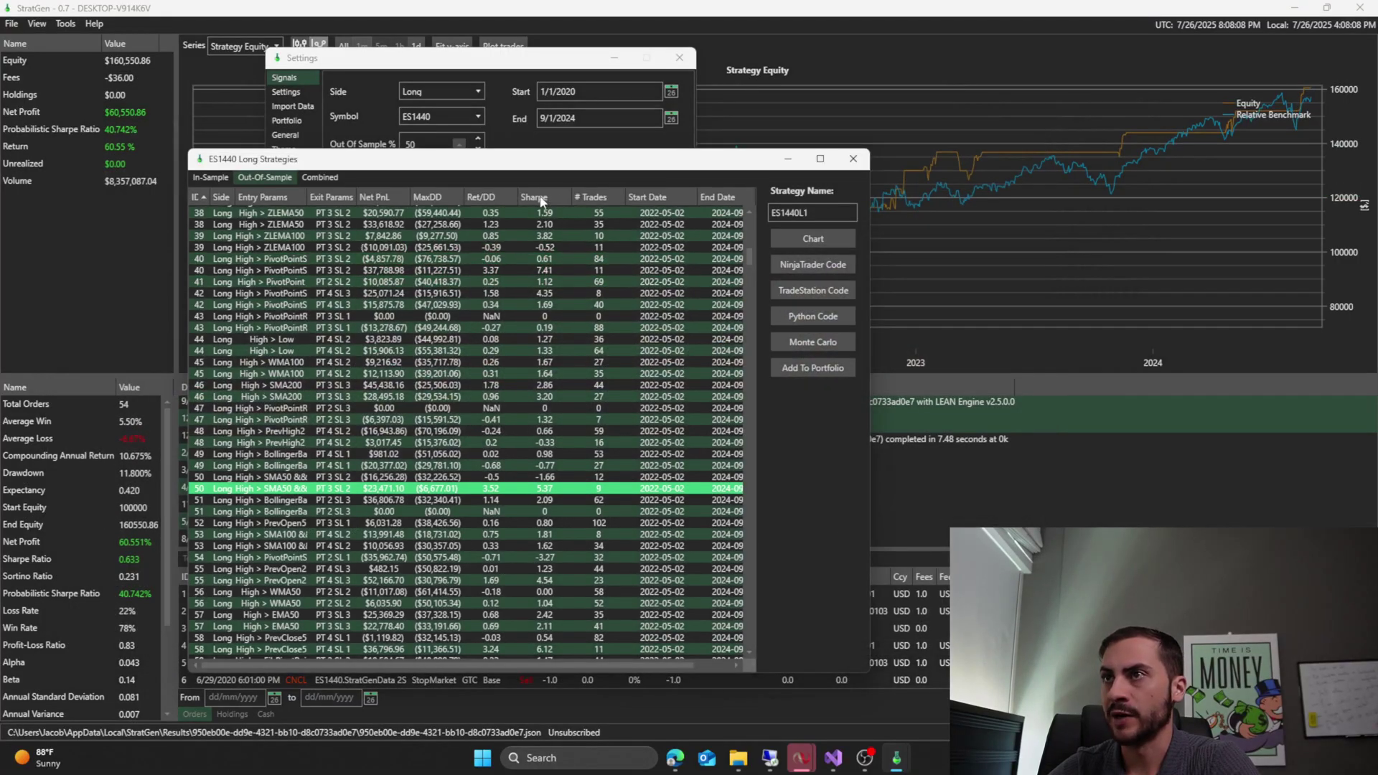
- Close the ES1440 long strategy results and set the signal settings' side to Short
left_click(315, 176)
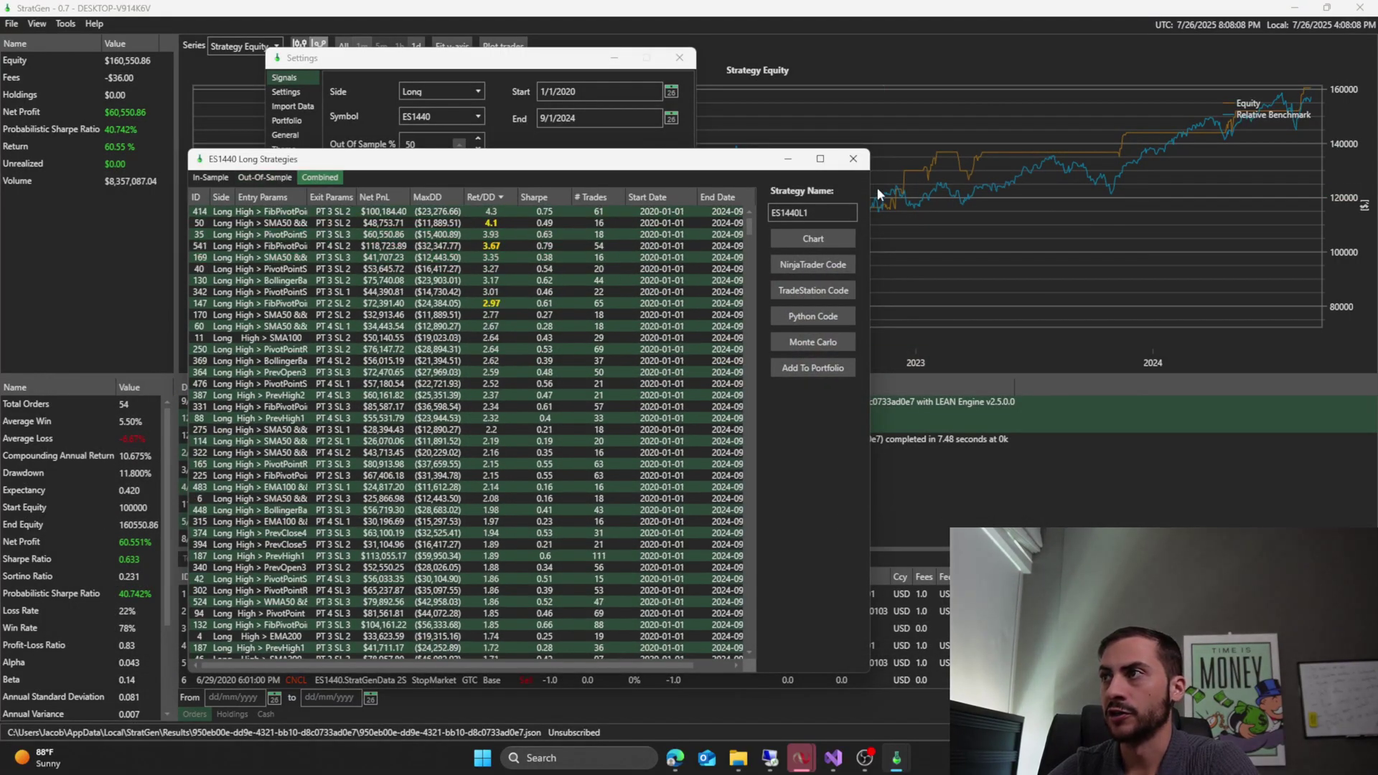
left_click(854, 160)
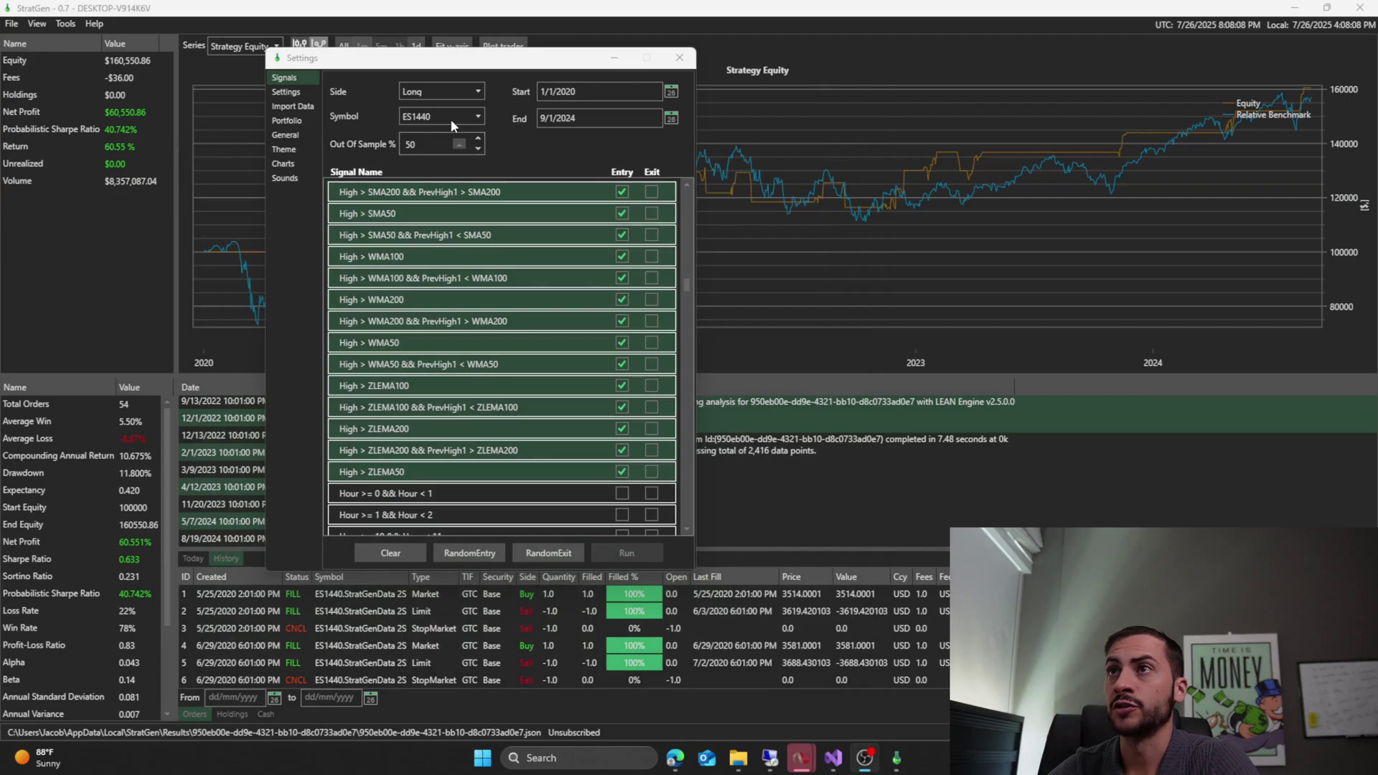
left_click(440, 91)
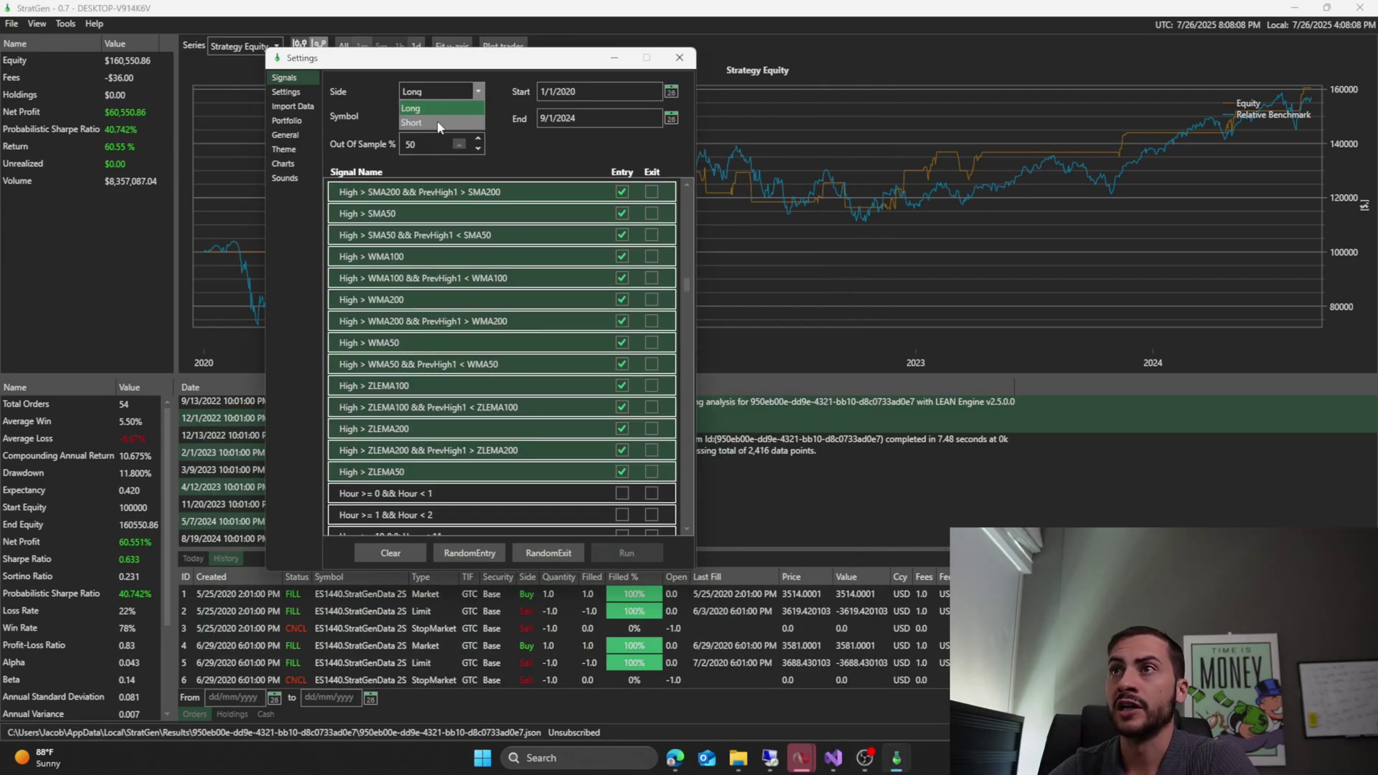
left_click(439, 123)
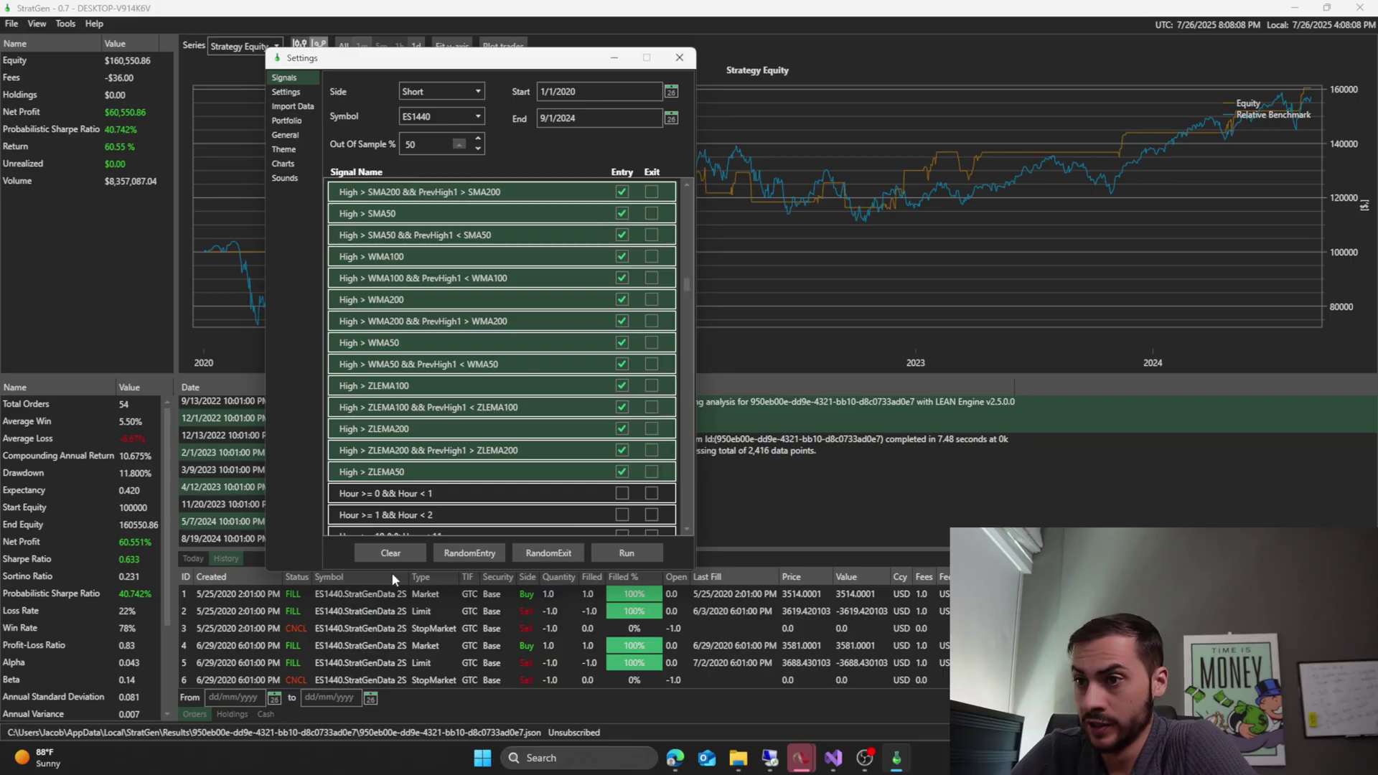
- Mark the bearish Close < signals as entries, beginning with Close < BollingerBandHigh && PrevClose1 > BollingerBandHigh at the start of the list
scroll(510, 352, "up", 15)
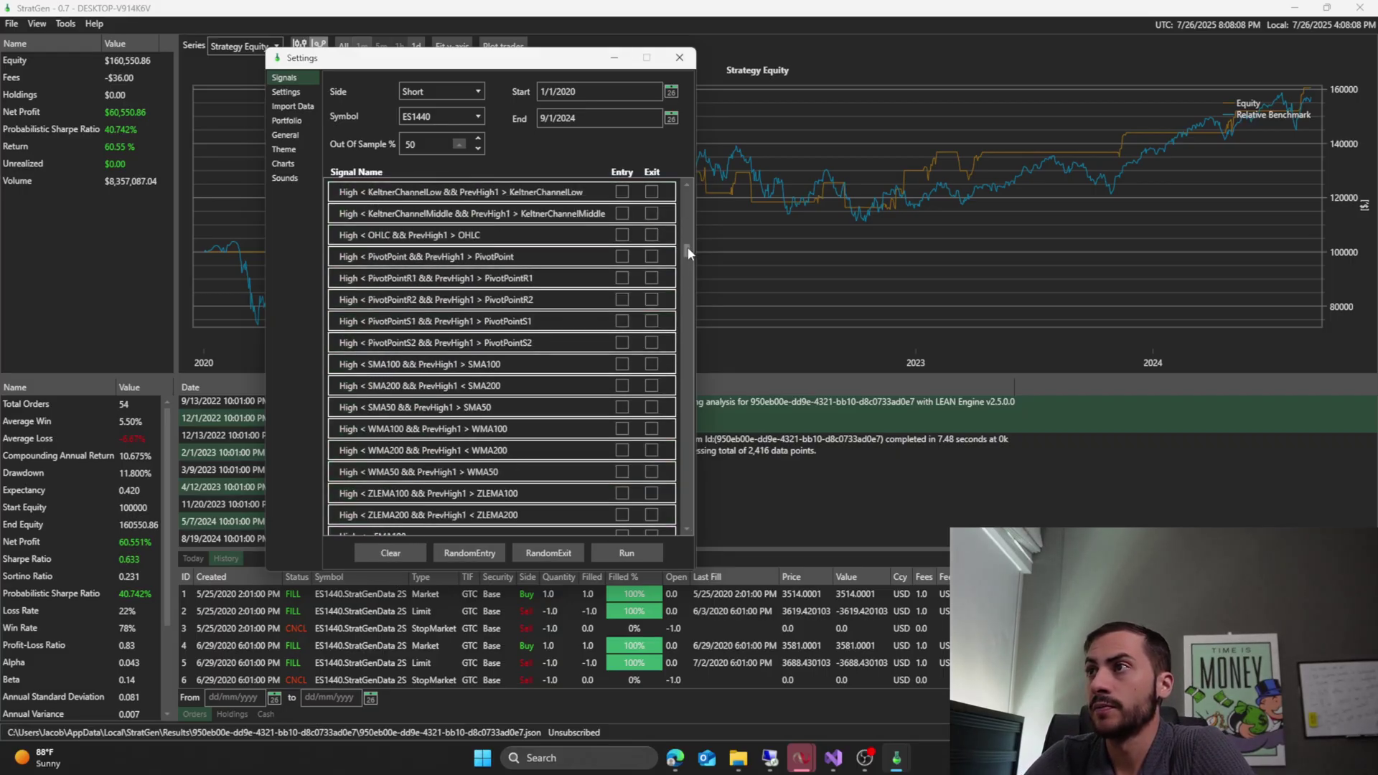
left_click_drag(688, 247, 691, 172)
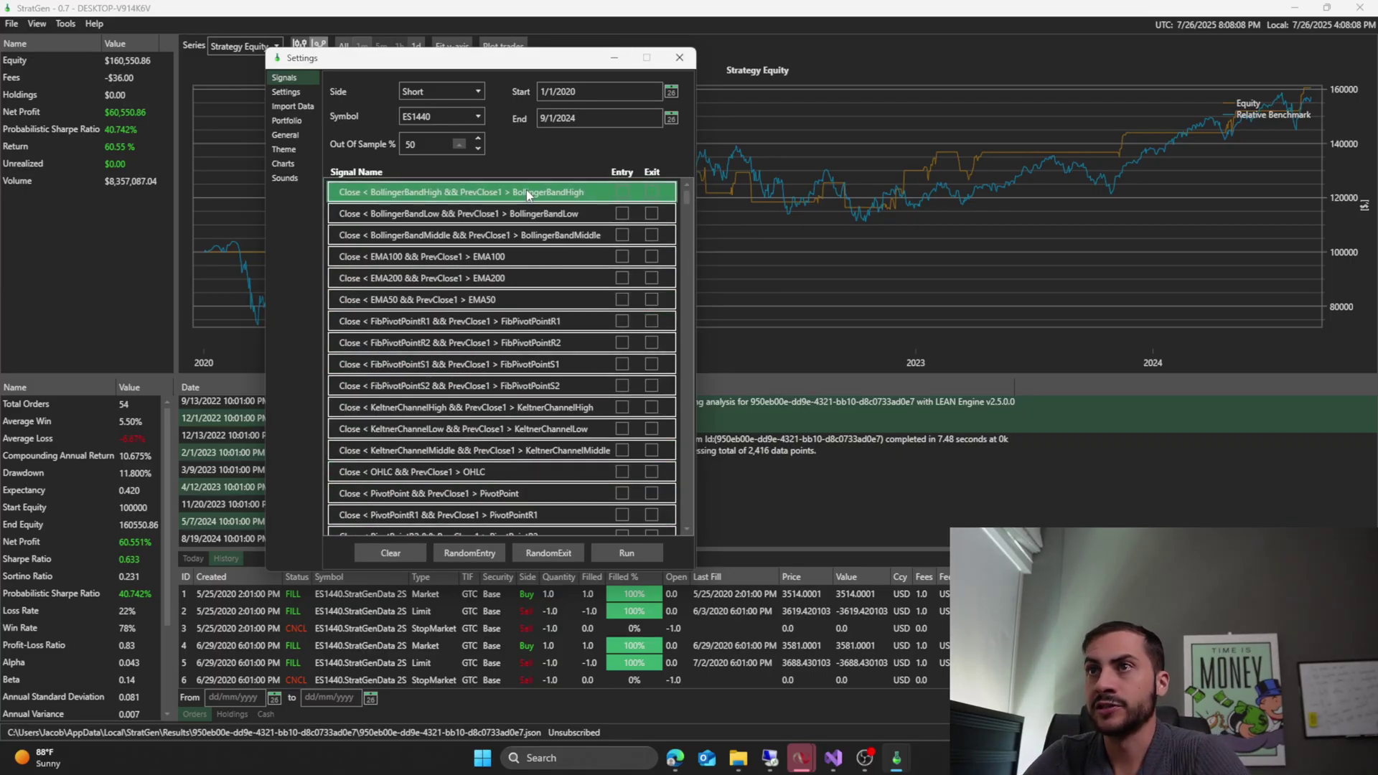
scroll(532, 258, "down", 4)
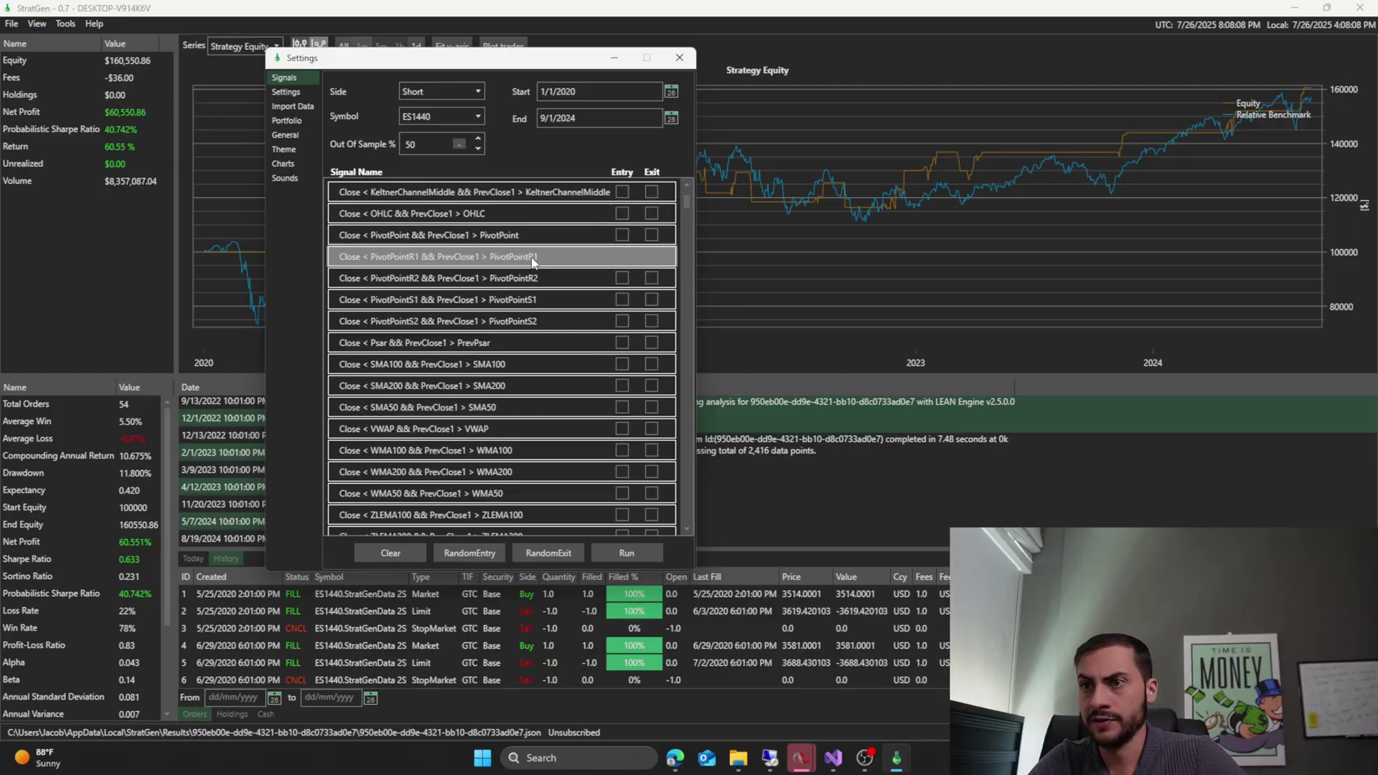
scroll(532, 258, "down", 10)
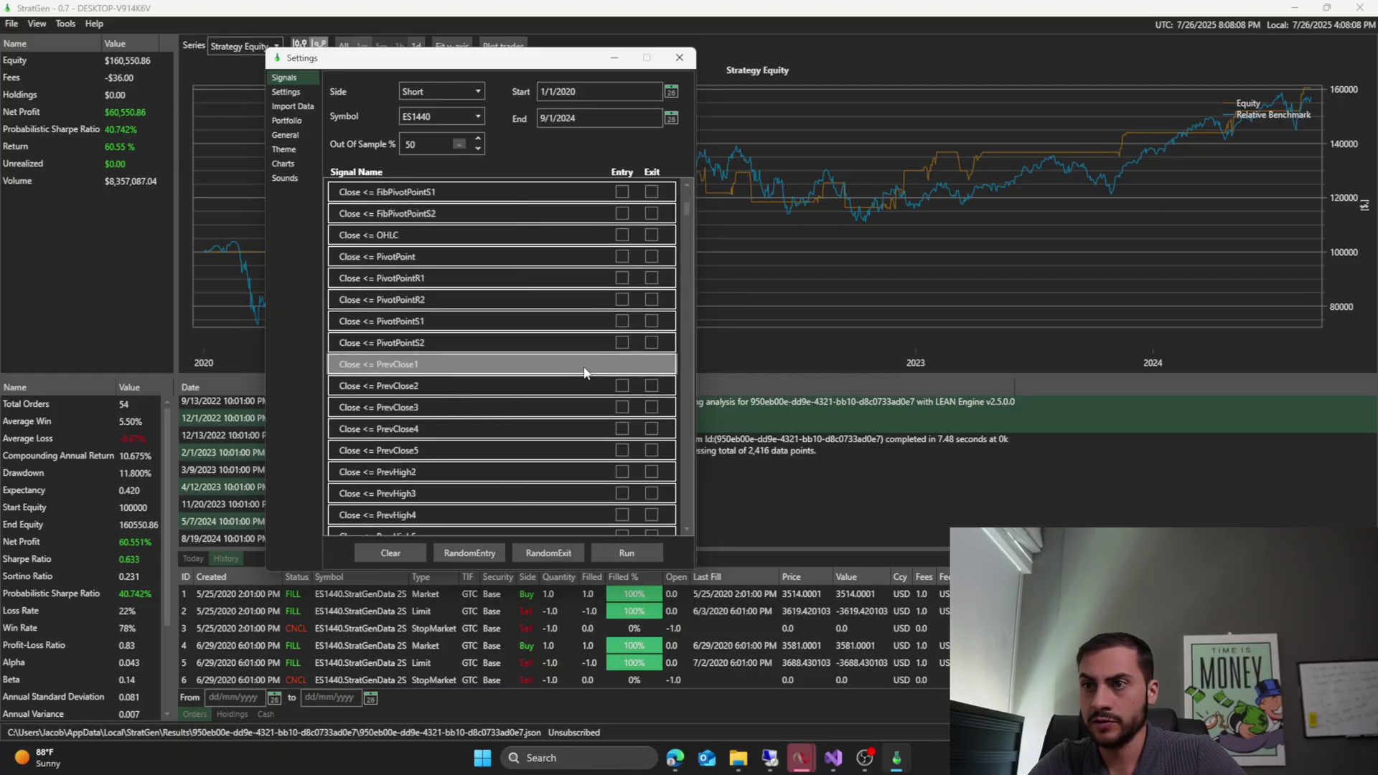
scroll(584, 372, "down", 10)
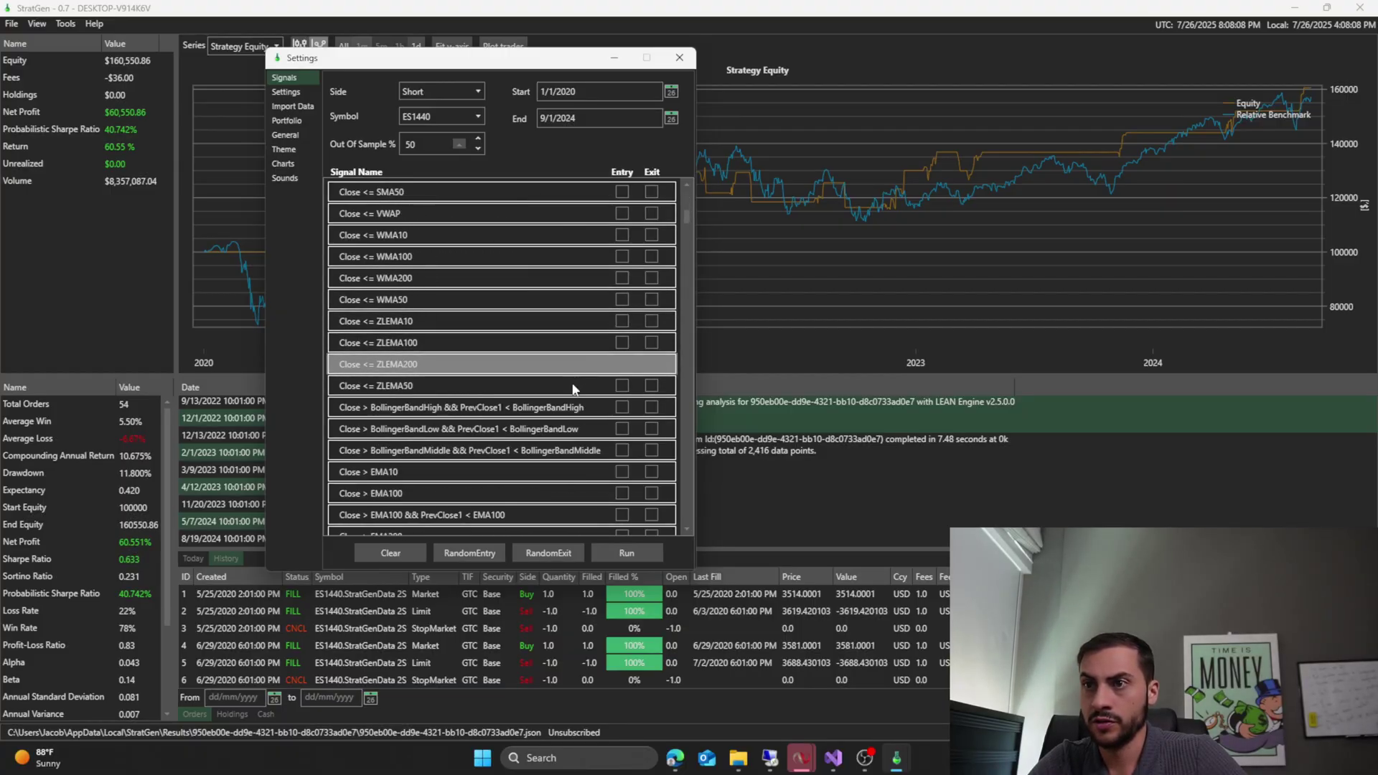
scroll(572, 388, "up", 10)
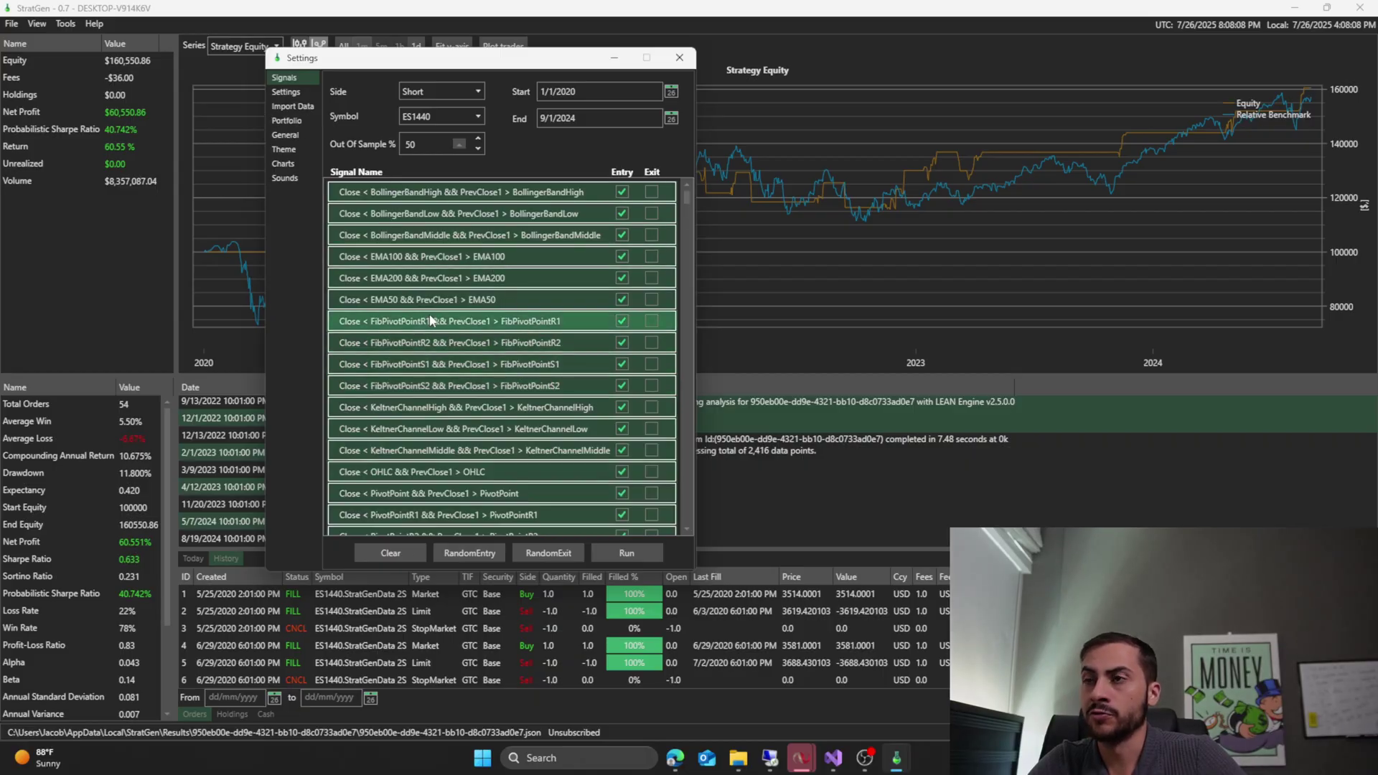
- Reopen ES1440L1.cs from the Desktop folder in Visual Studio and highlight the stopLoss line in its default settings
mouse_move(738, 757)
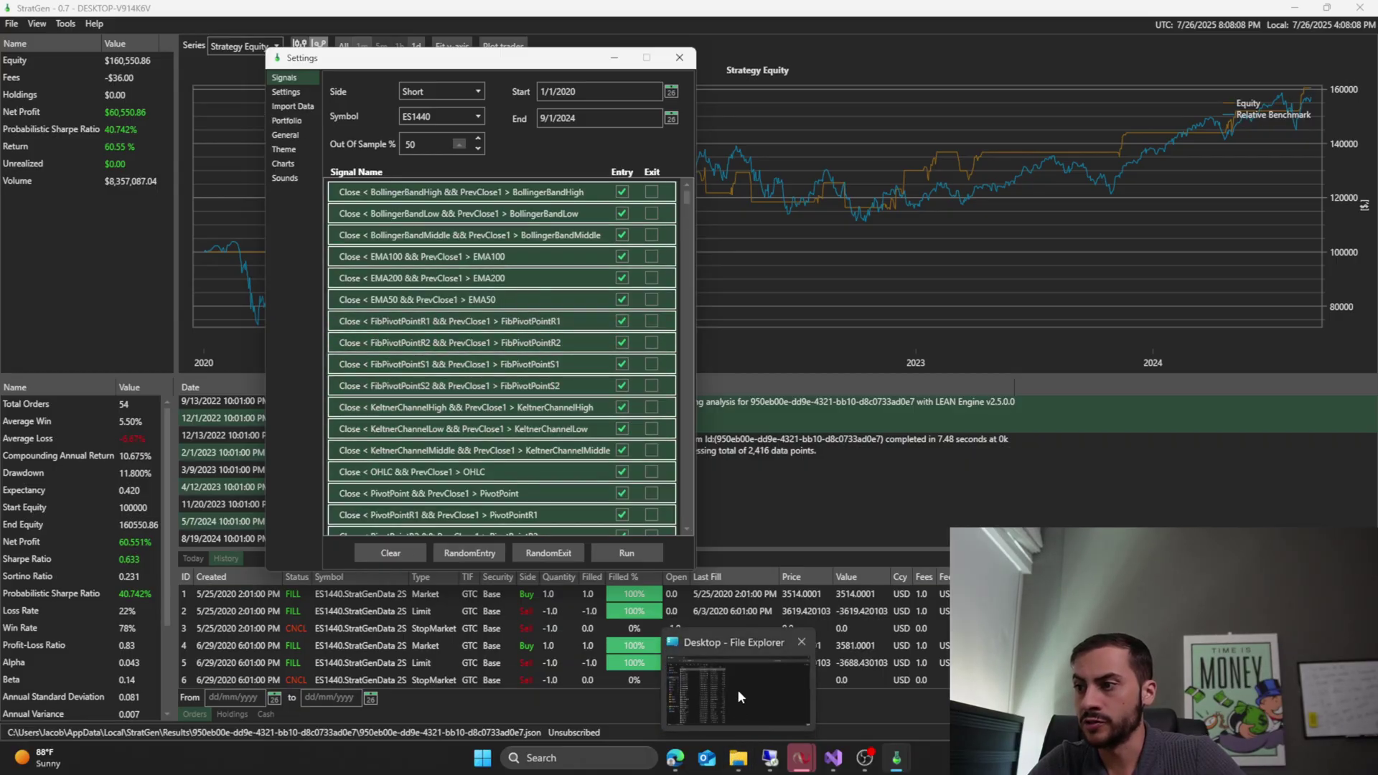
left_click(738, 690)
double_click(170, 226)
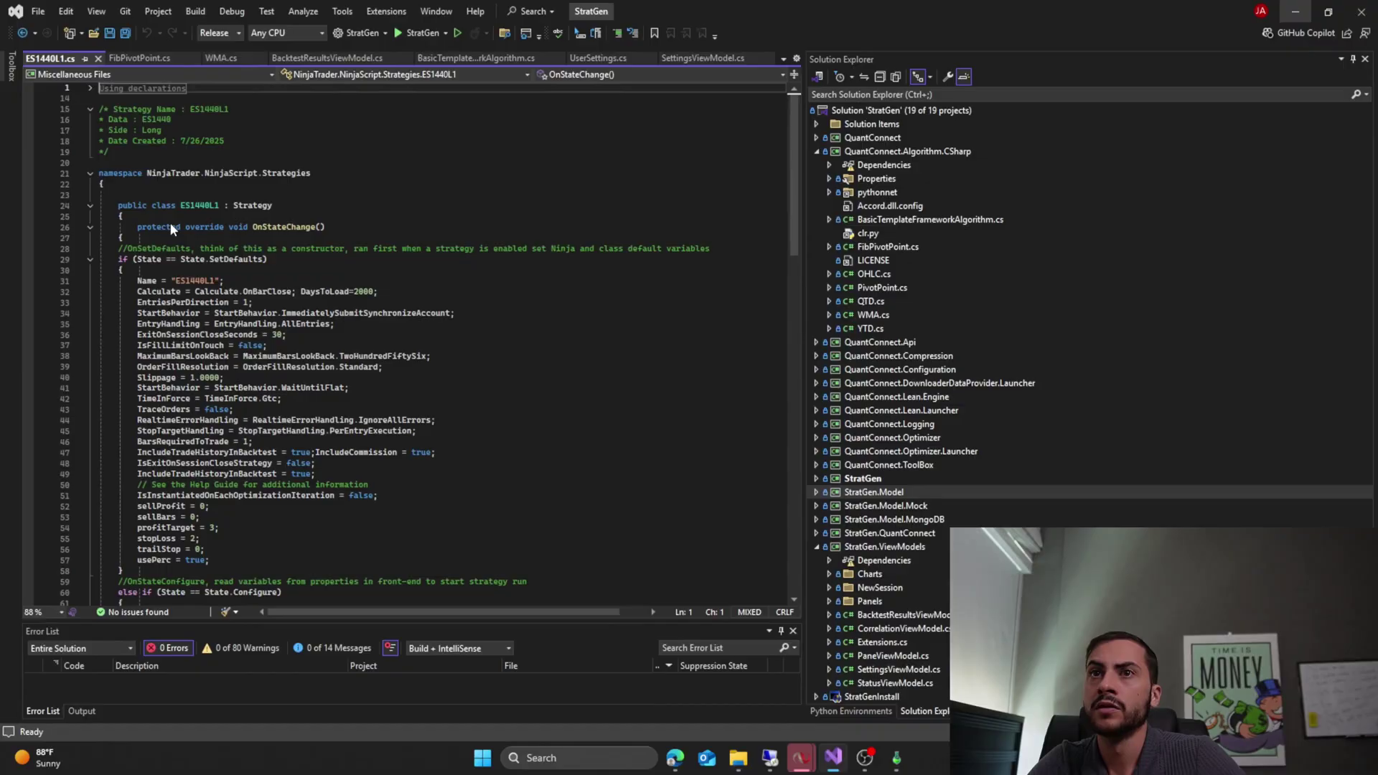
scroll(266, 313, "down", 4)
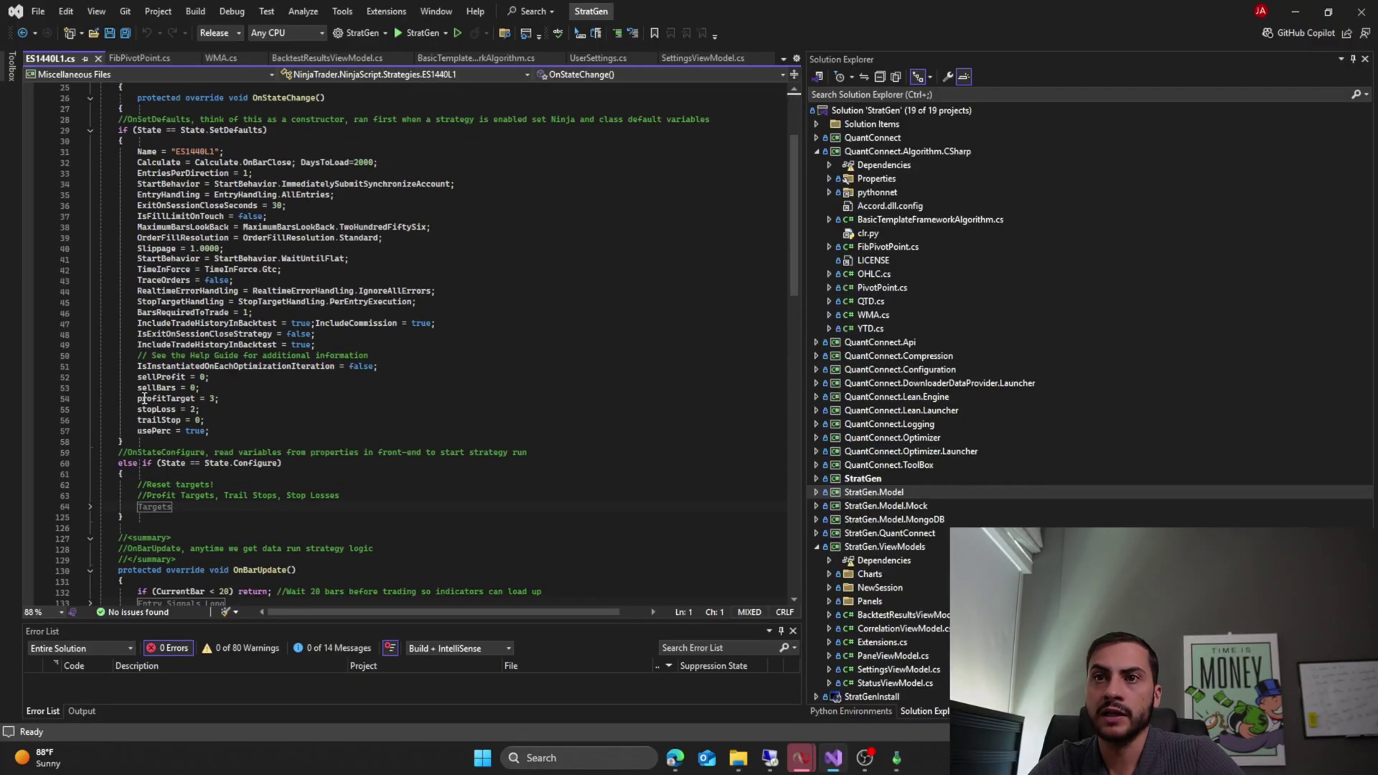
left_click_drag(201, 409, 138, 409)
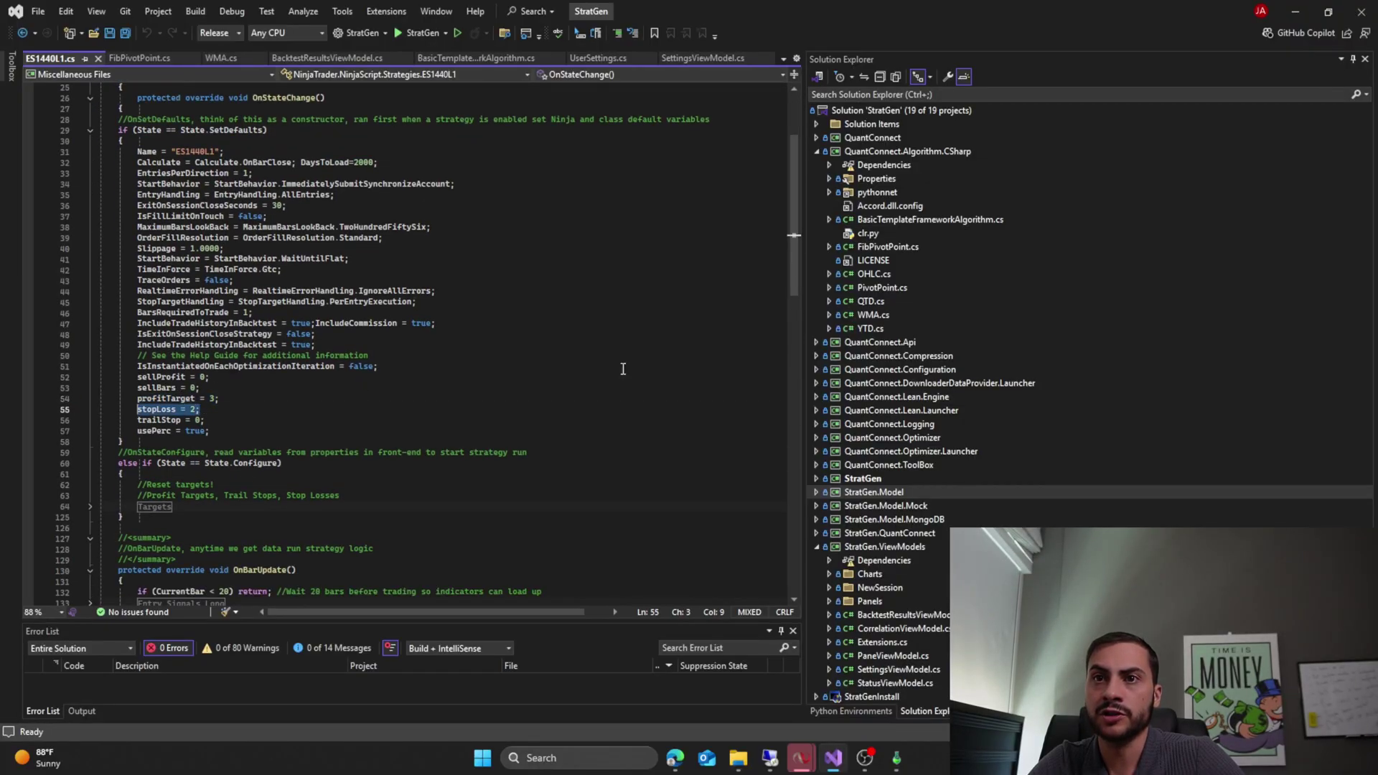
- Set the strategy settings' Profit Target % range to 3;3;1 and the Stop Loss % range to 2;2;1
left_click(1297, 12)
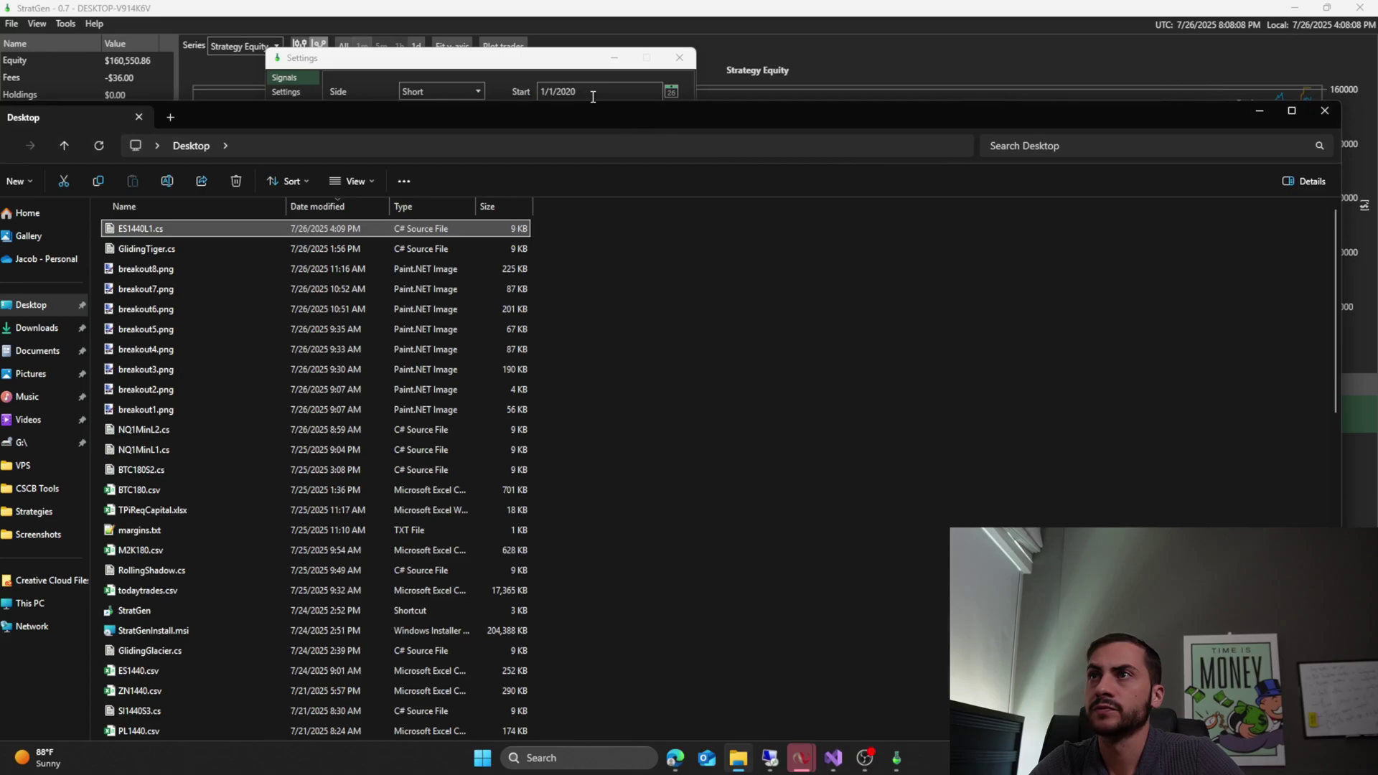
left_click(504, 57)
left_click(286, 94)
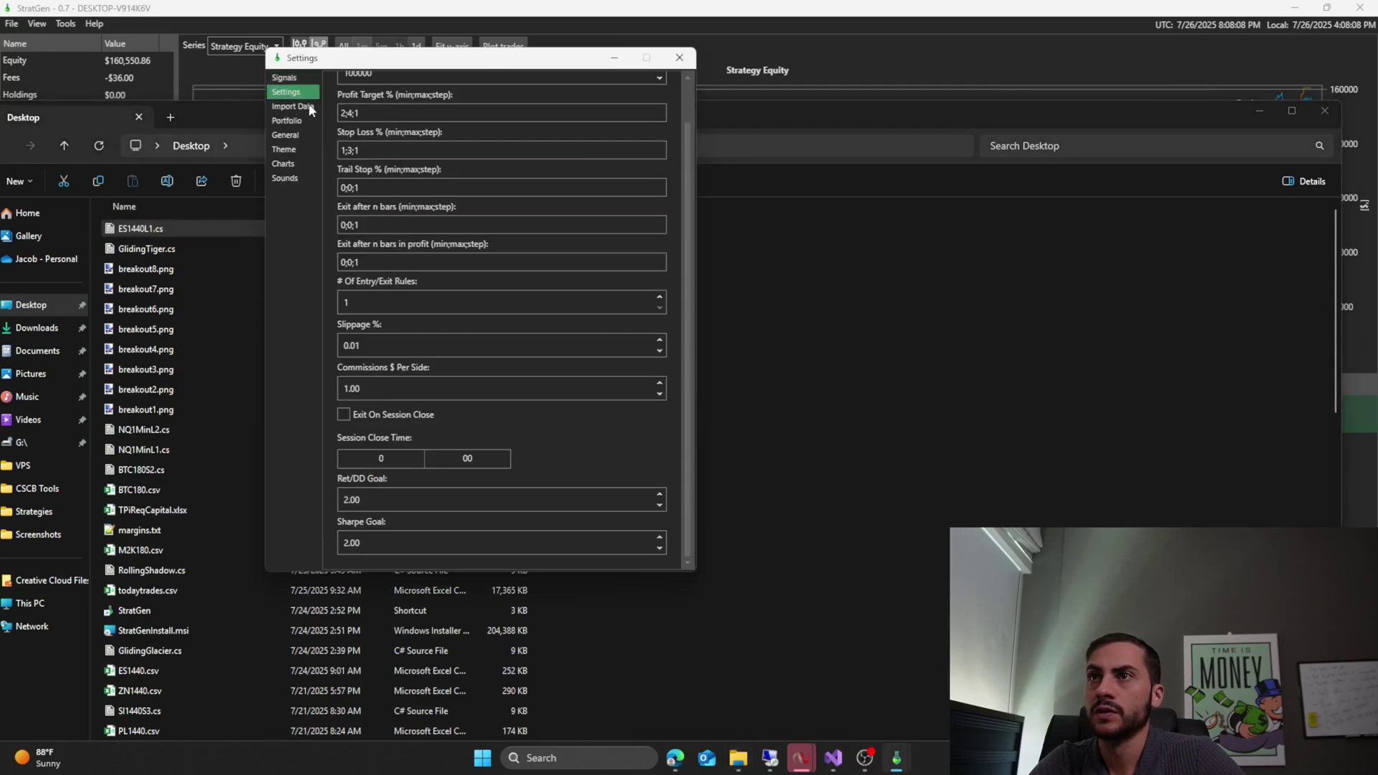
scroll(381, 176, "up", 1)
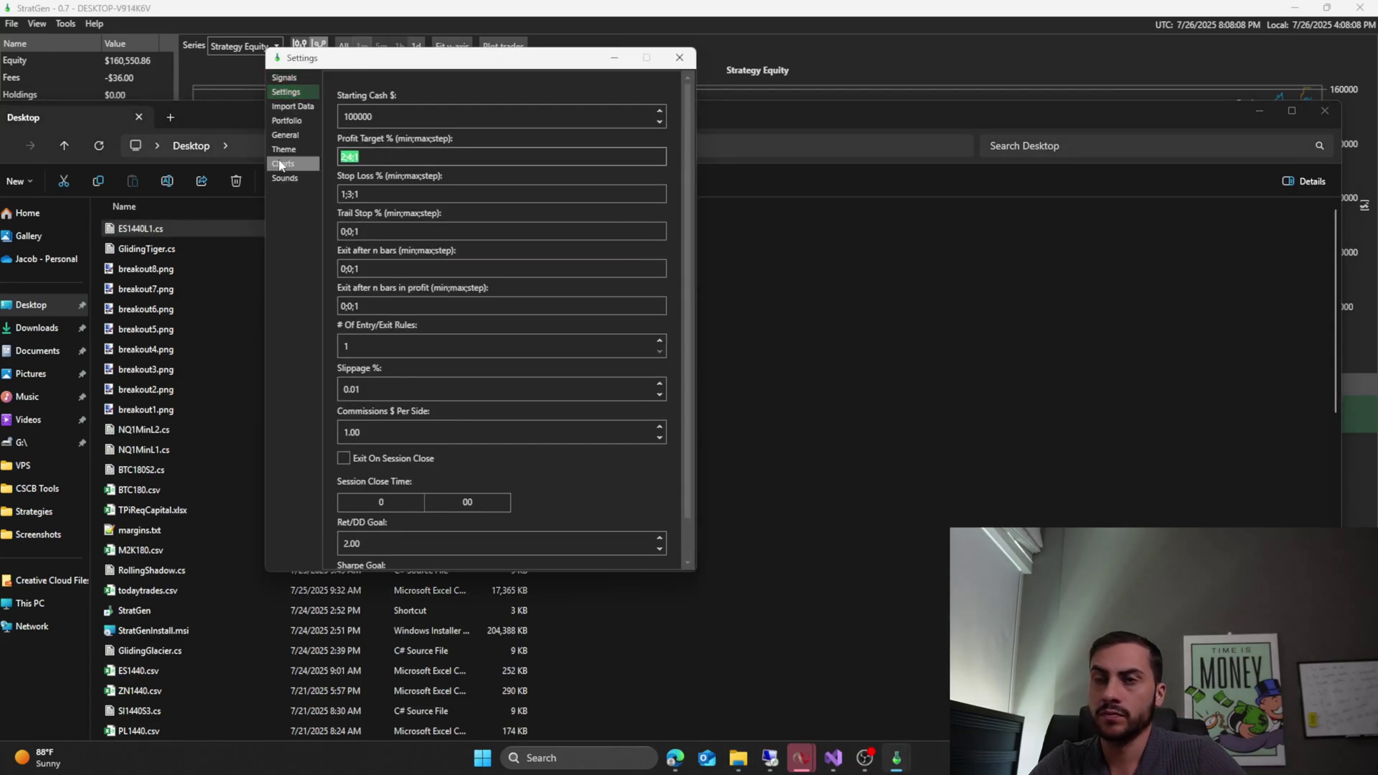
type("3;3")
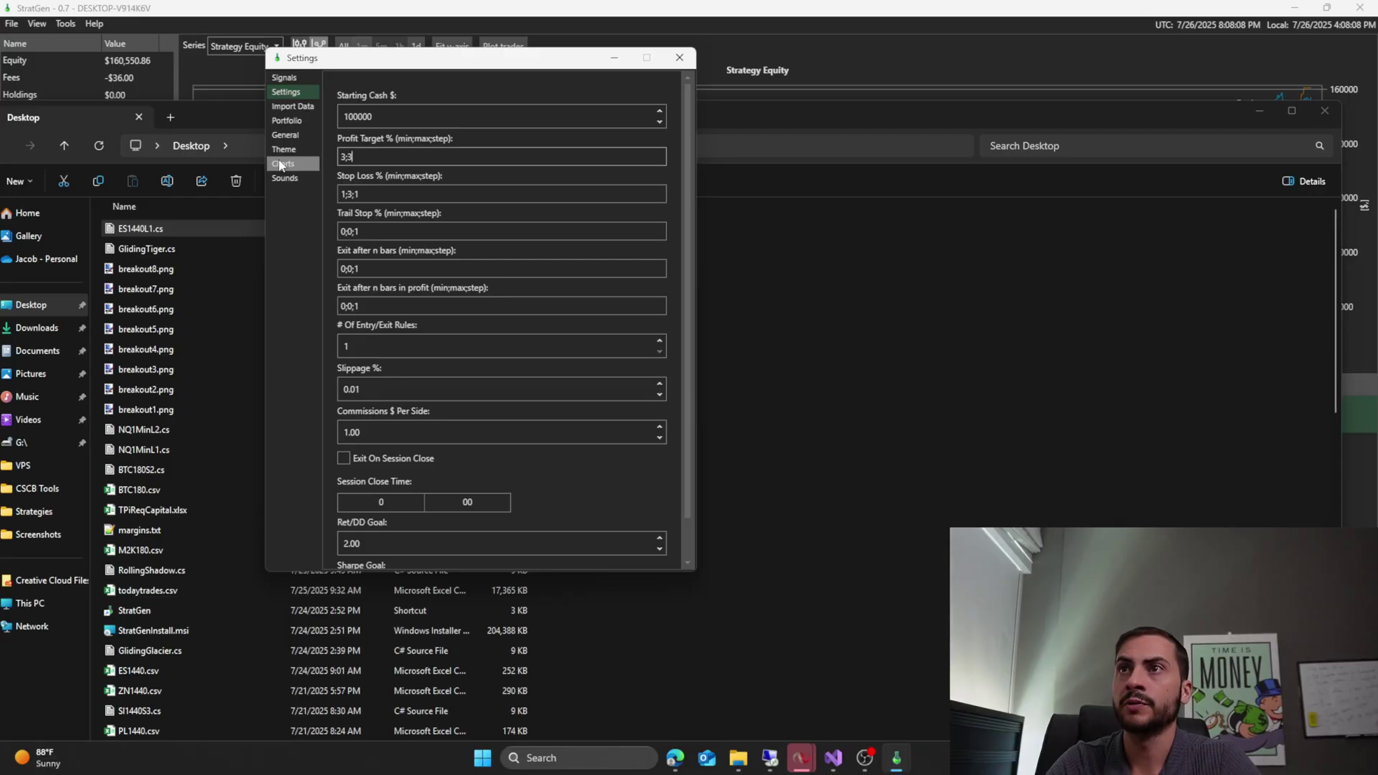
key("Tab")
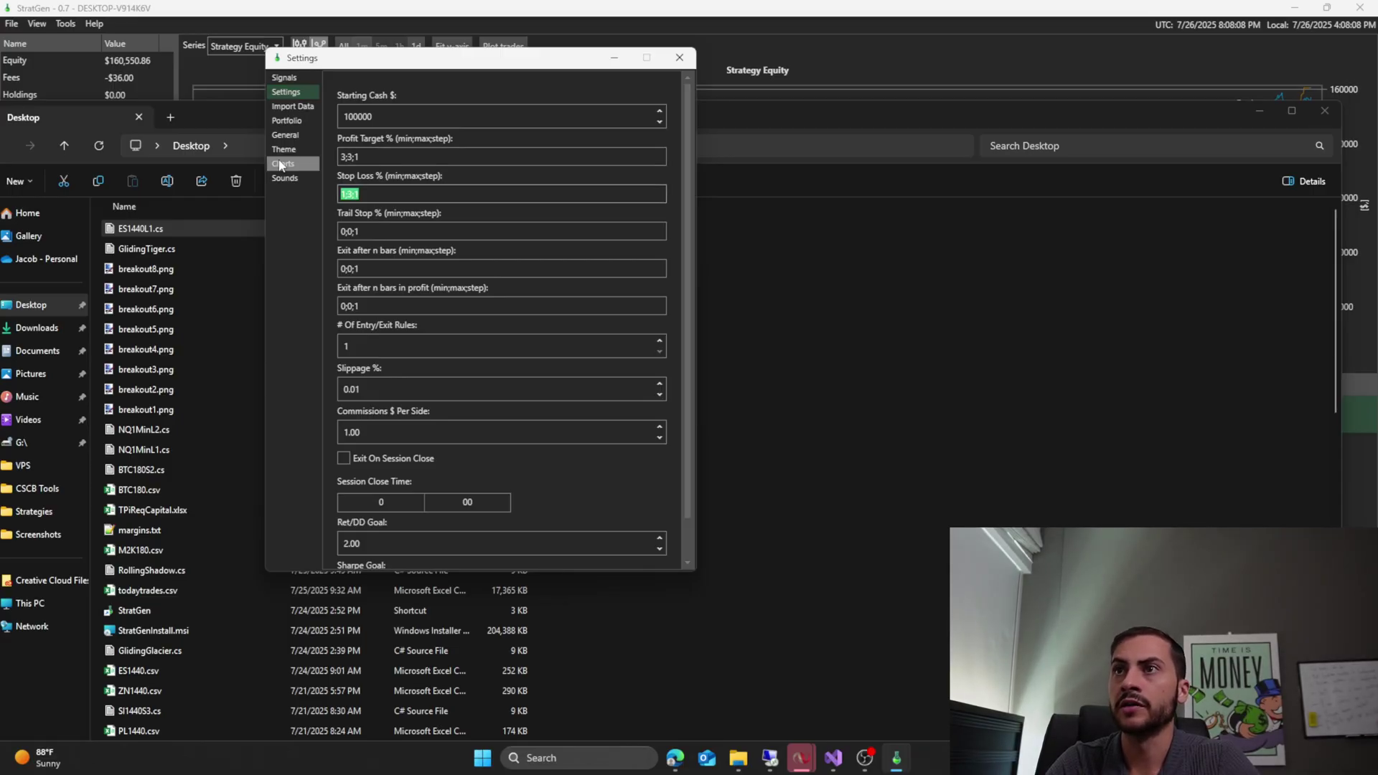
type("2")
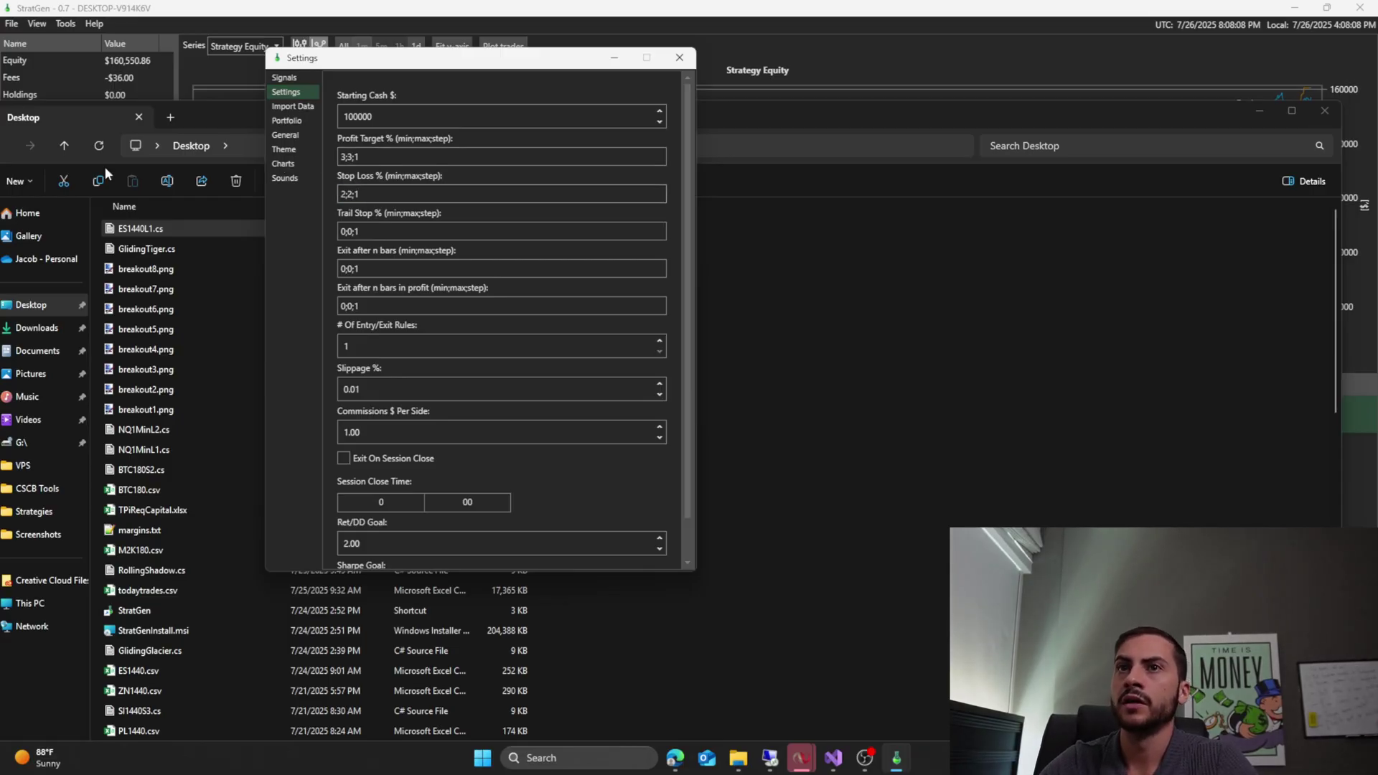
- Reopen ES1440L1.cs from the Desktop folder to check its profitTarget and stopLoss defaults against the StratGen settings
double_click(147, 229)
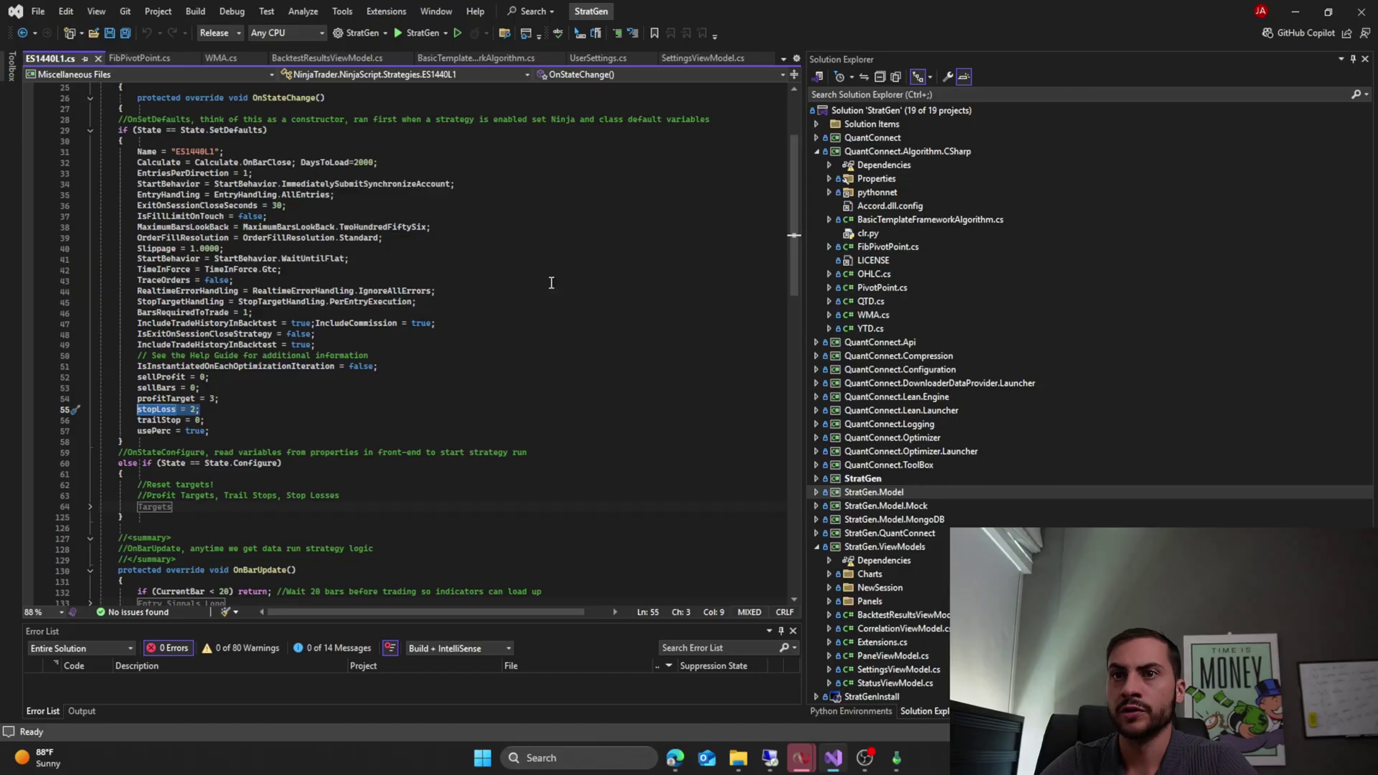
left_click(1295, 11)
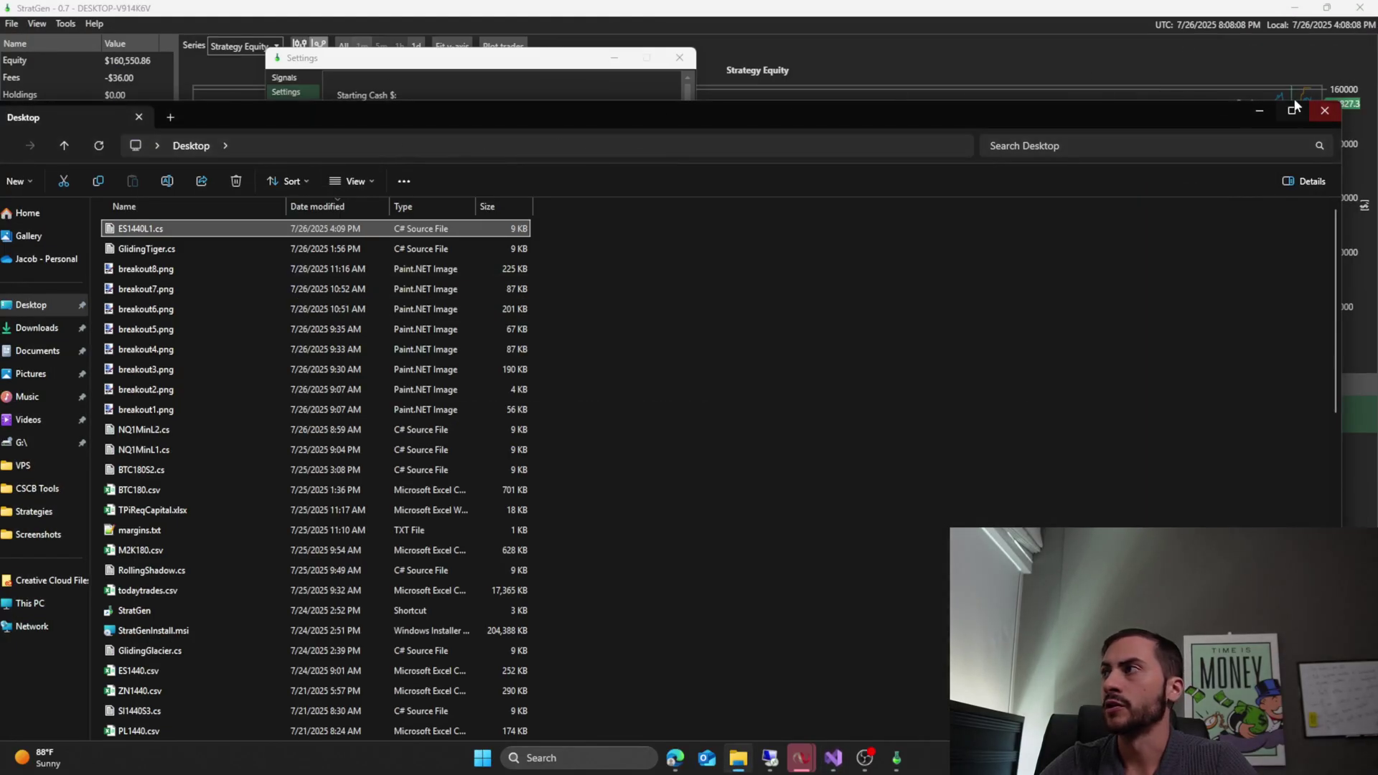
left_click(1259, 110)
left_click(364, 158)
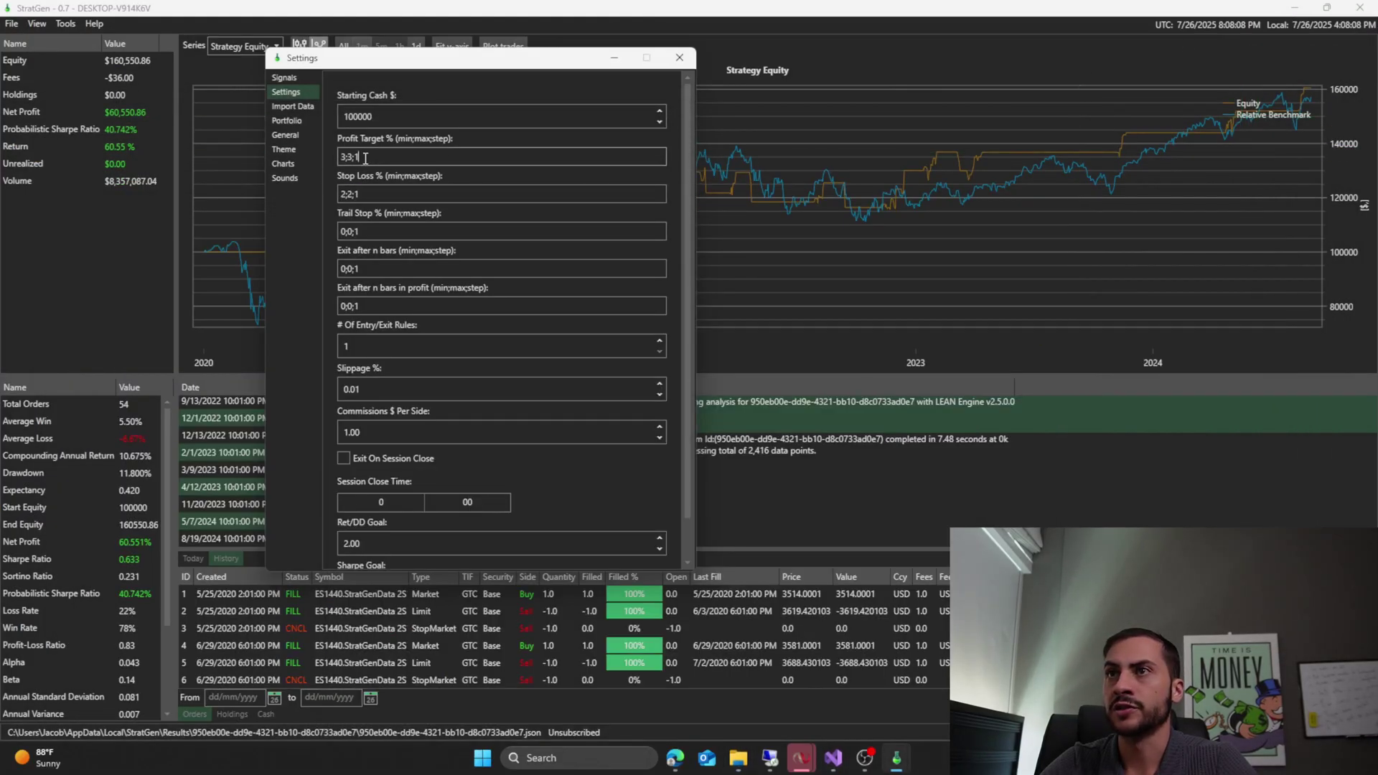
- Return to the signal settings and start generating the ES1440 short strategies
left_click(285, 78)
left_click_drag(463, 69, 500, 68)
left_click(662, 551)
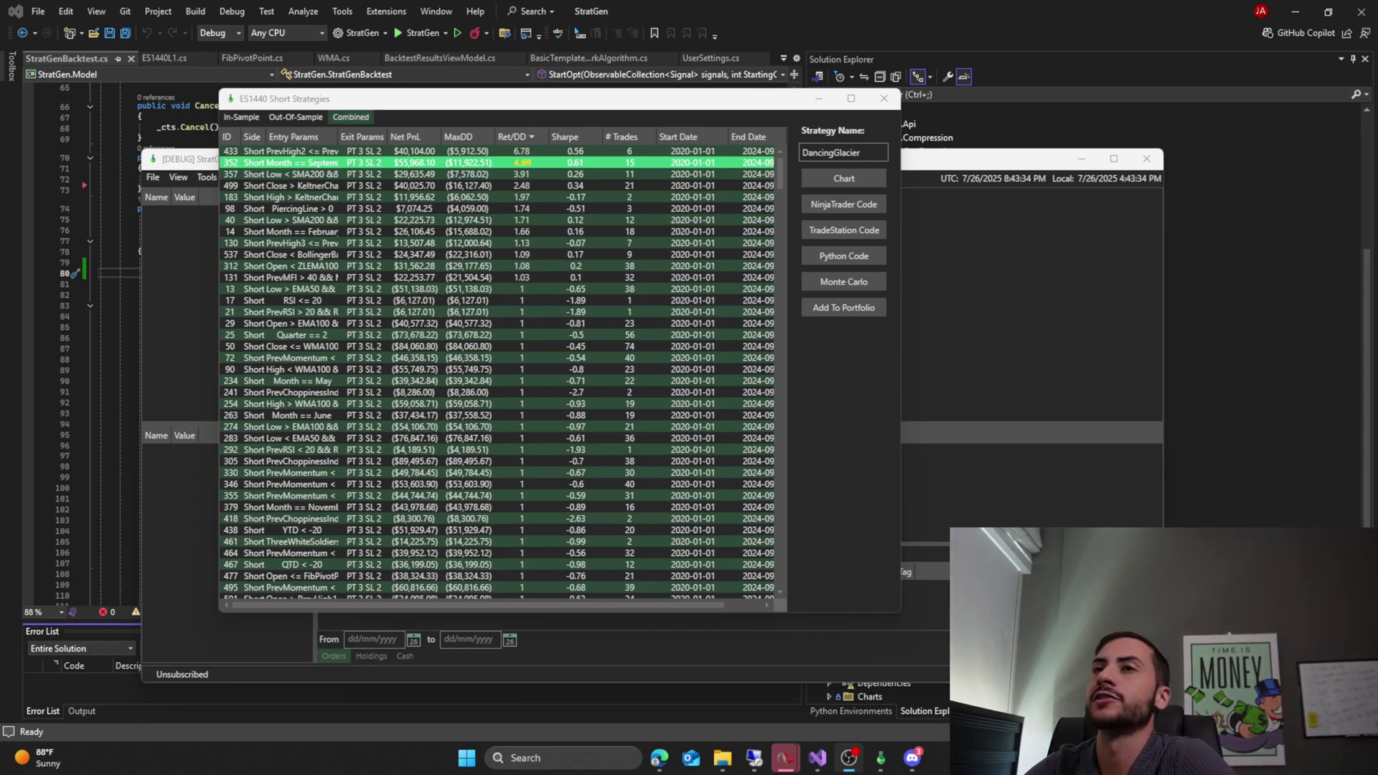
- Name the selected Month == September short strategy ES1440S1 and generate its NinjaTrader code
left_click_drag(338, 136, 424, 134)
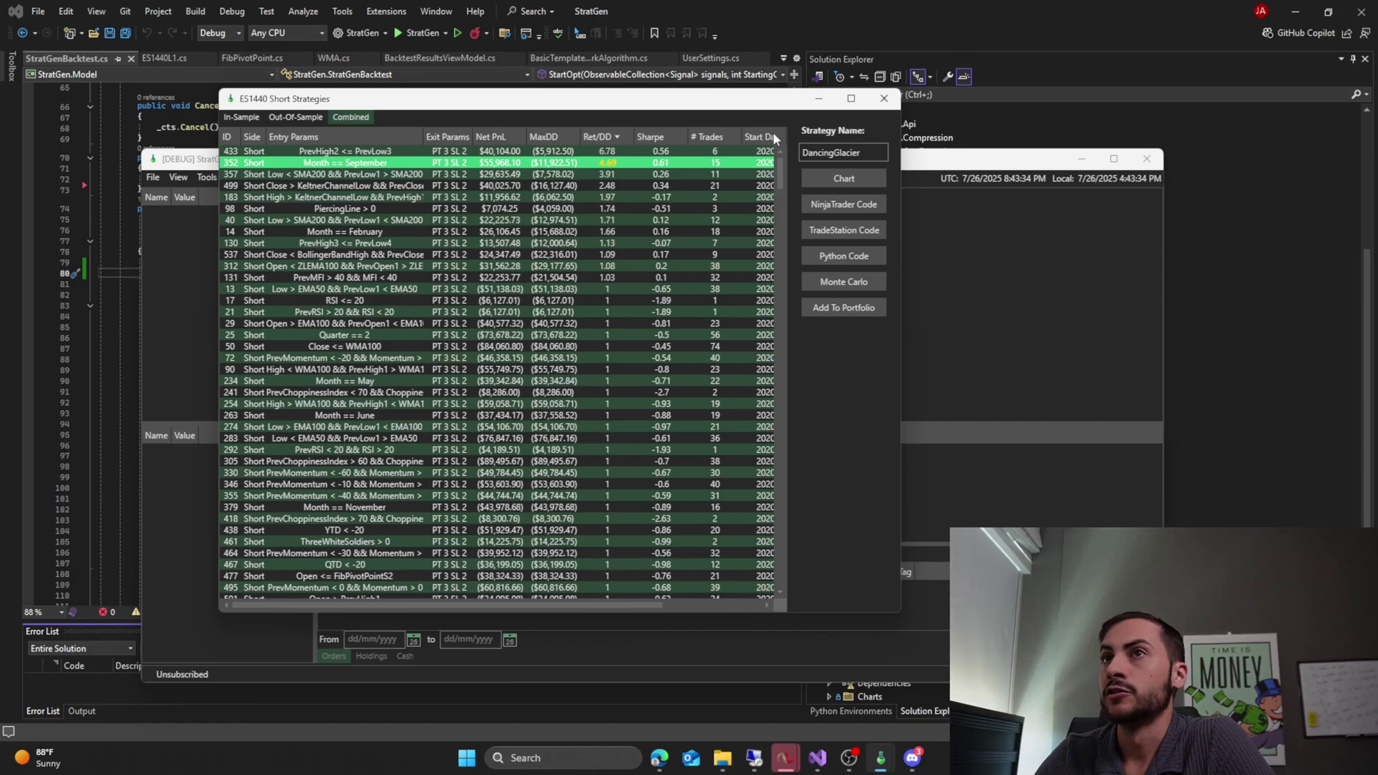
left_click_drag(887, 150, 743, 150)
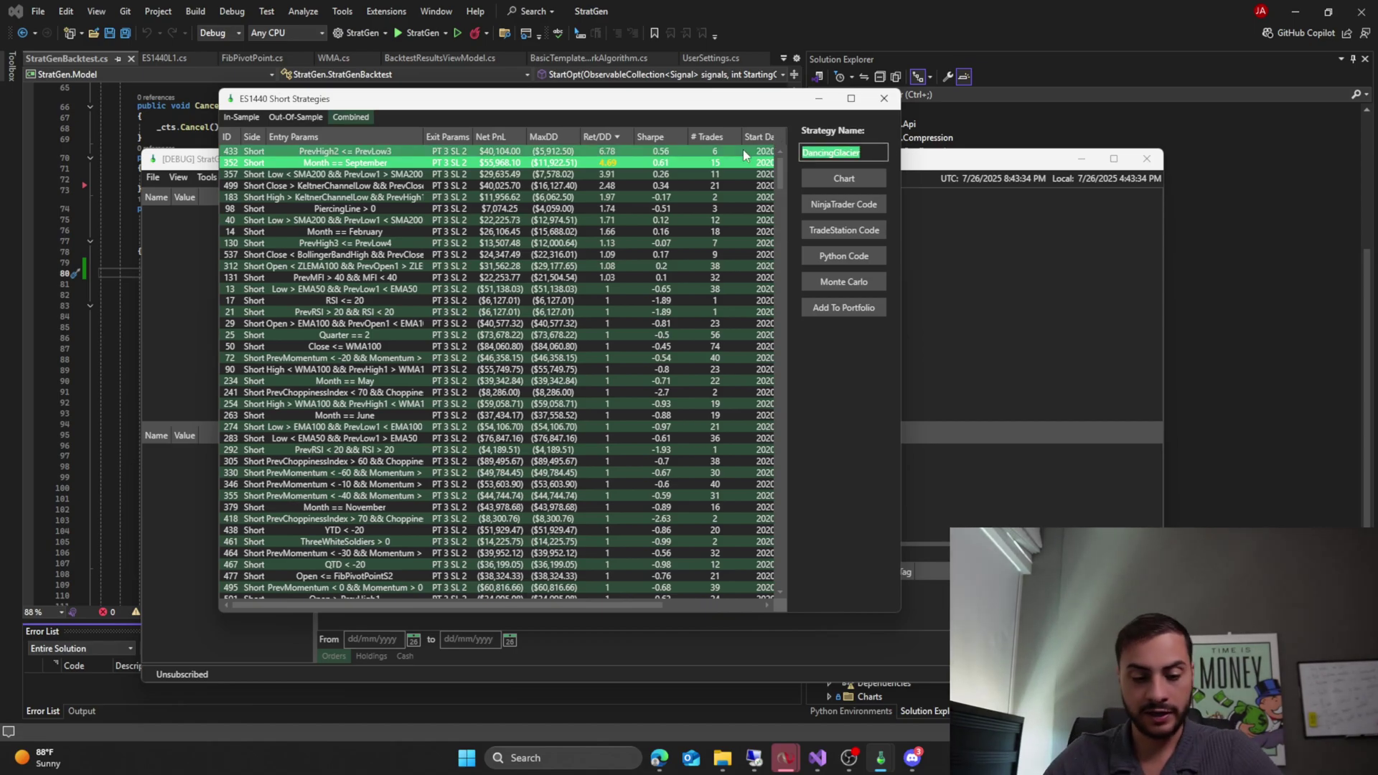
type("ES14")
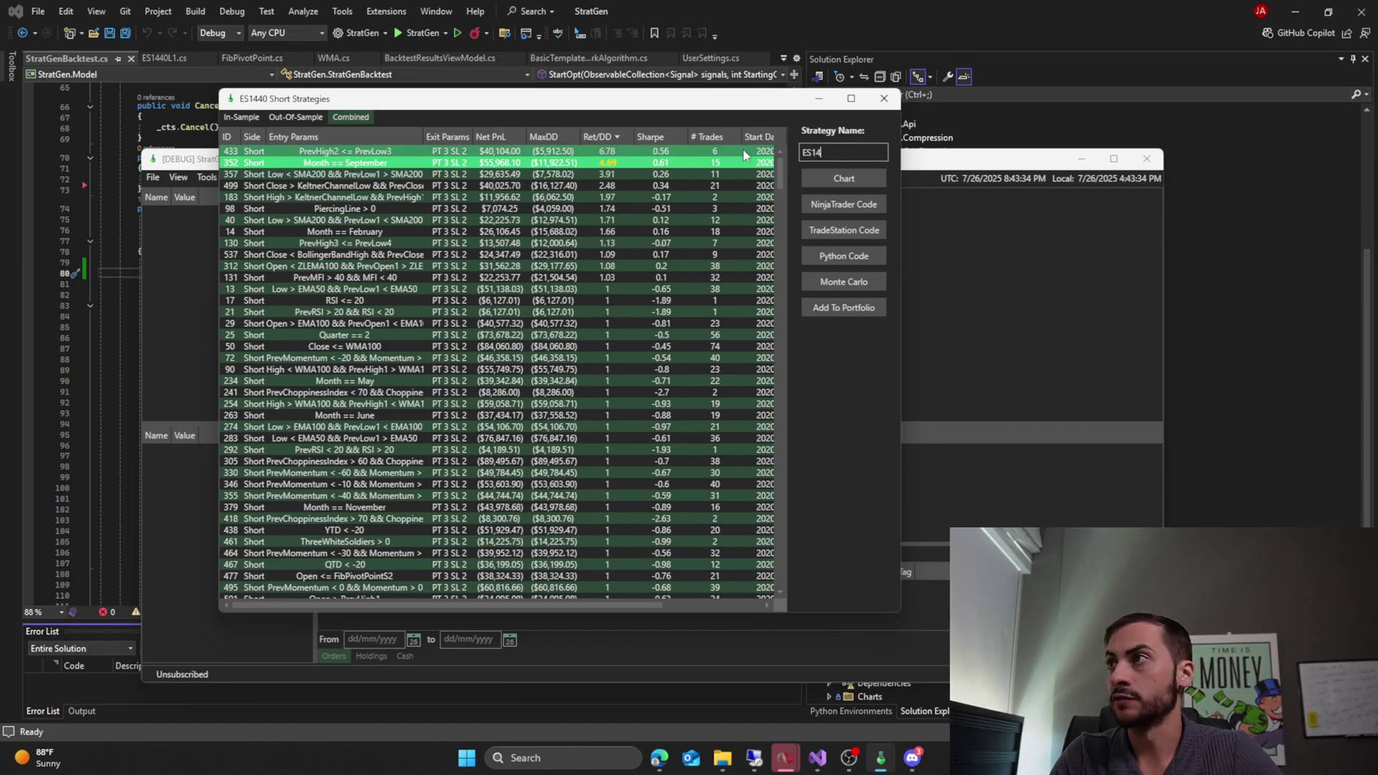
type("40S1")
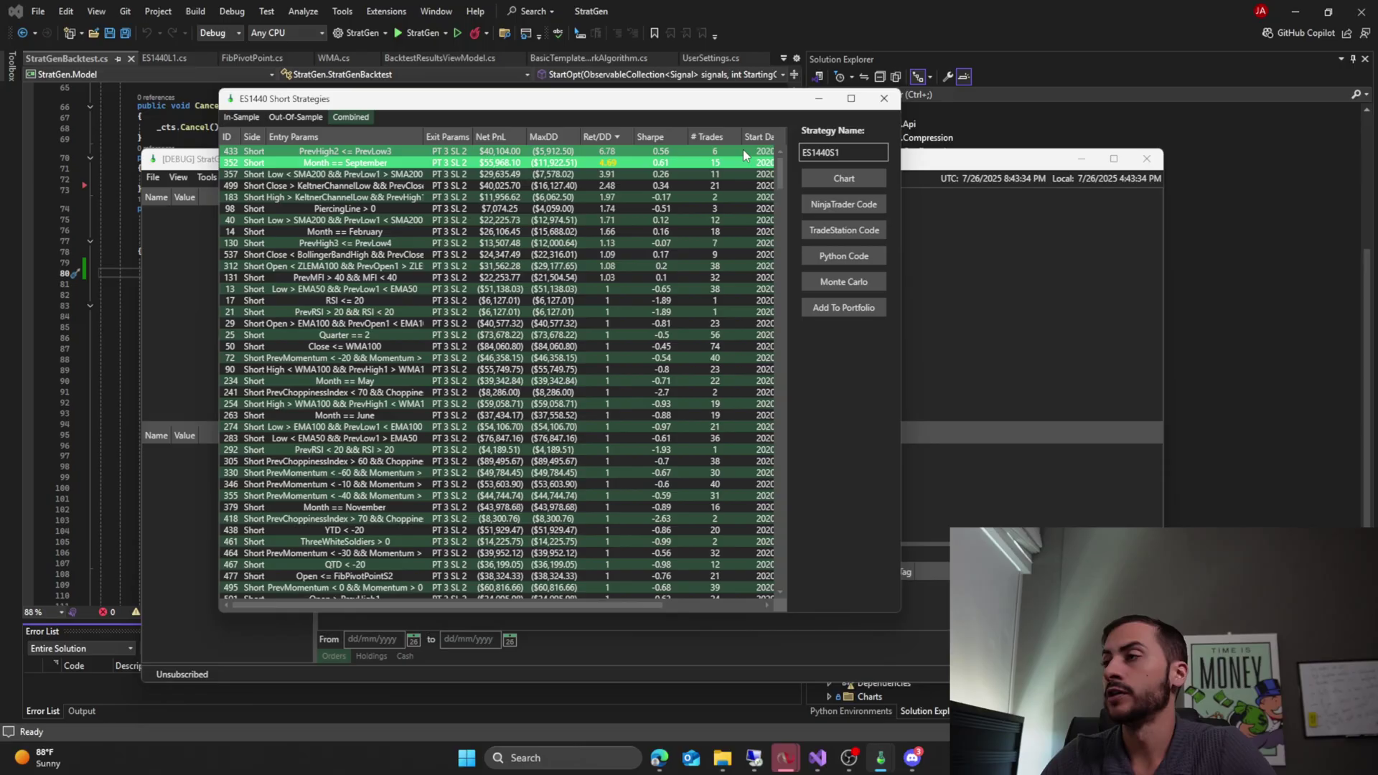
left_click(836, 206)
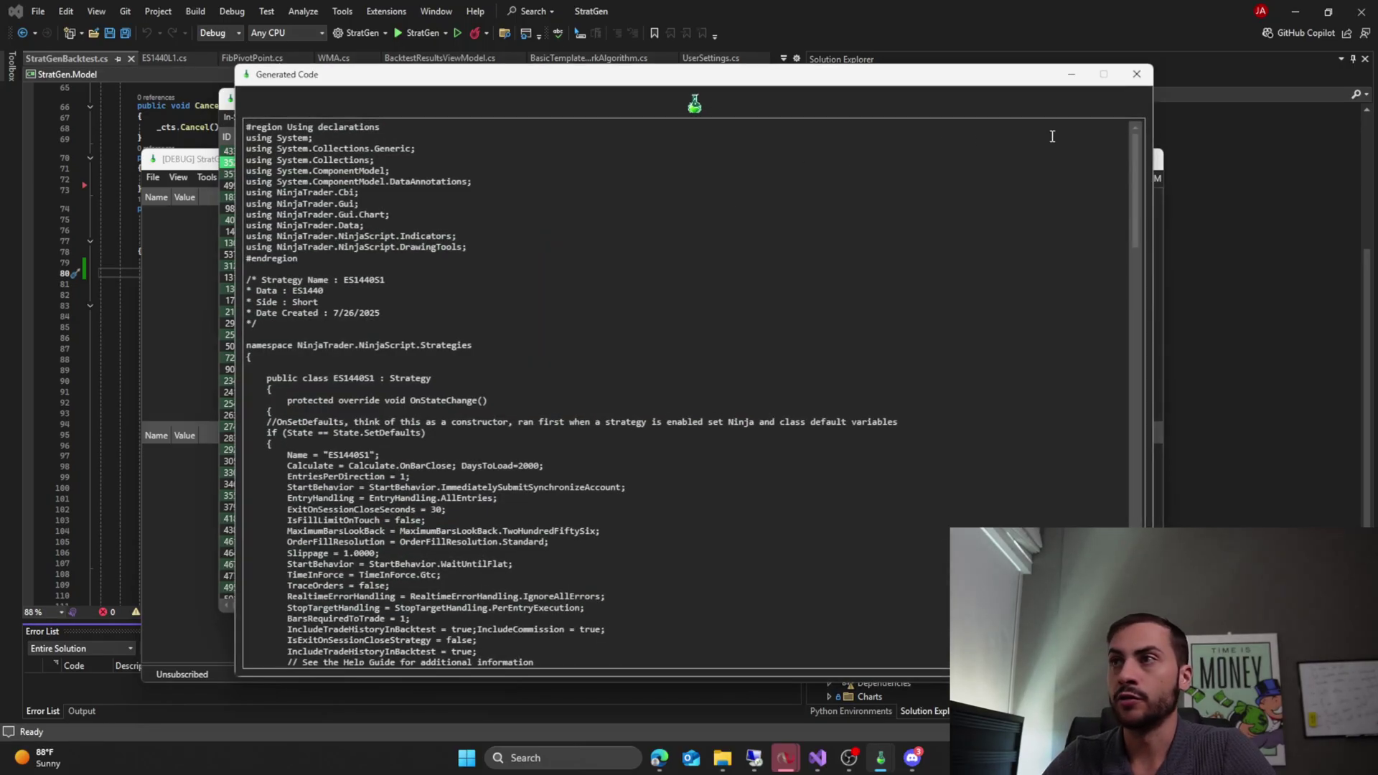
left_click(1136, 74)
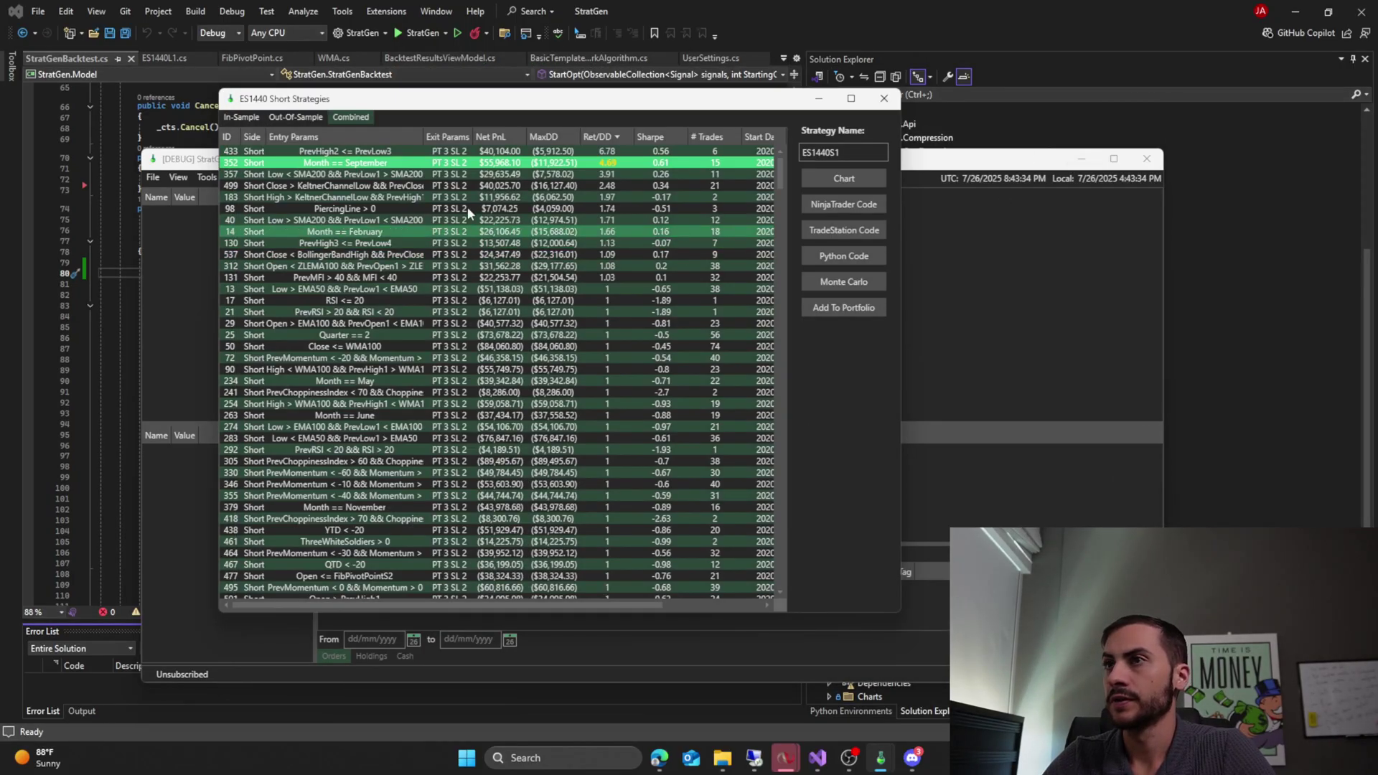
- Sort the out-of-sample short results by ID in descending order and select the ID 352 Month == September strategy
left_click(316, 118)
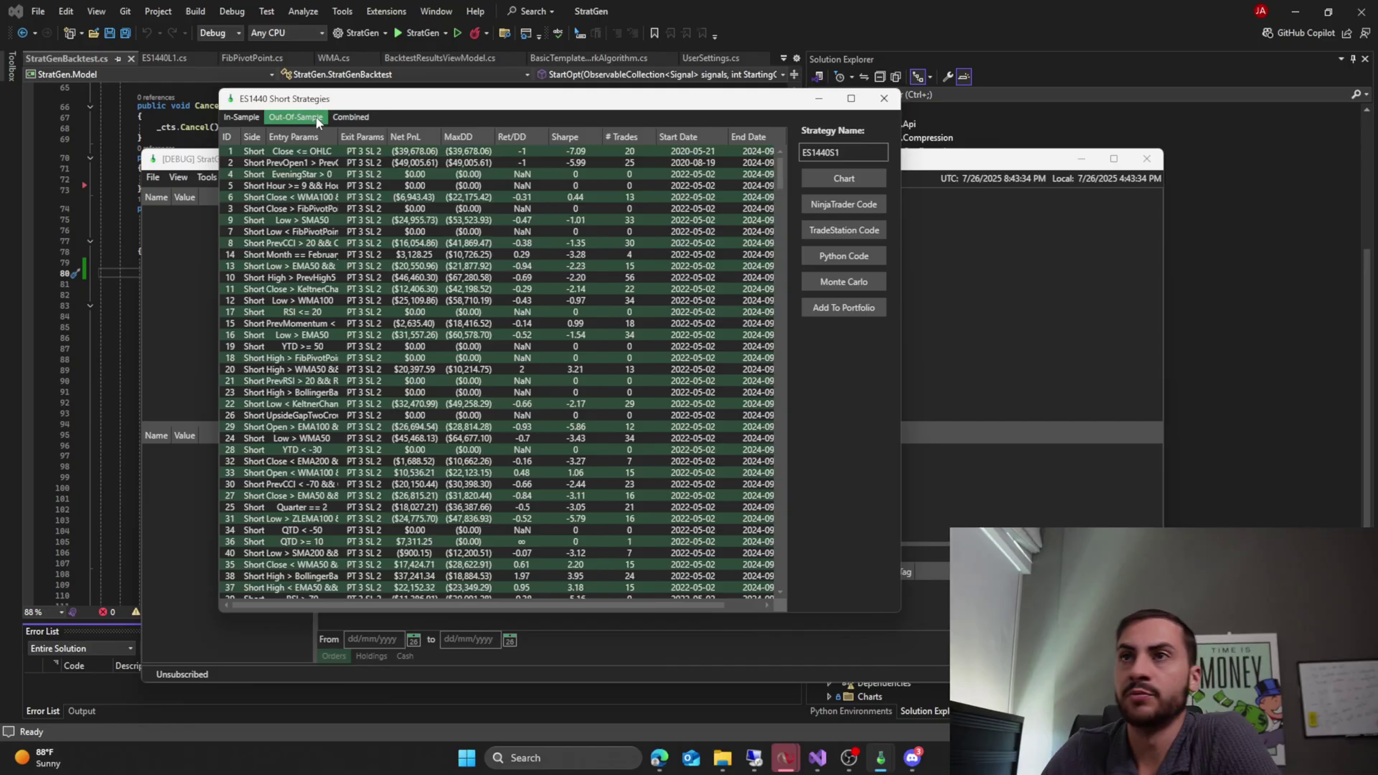
left_click(350, 117)
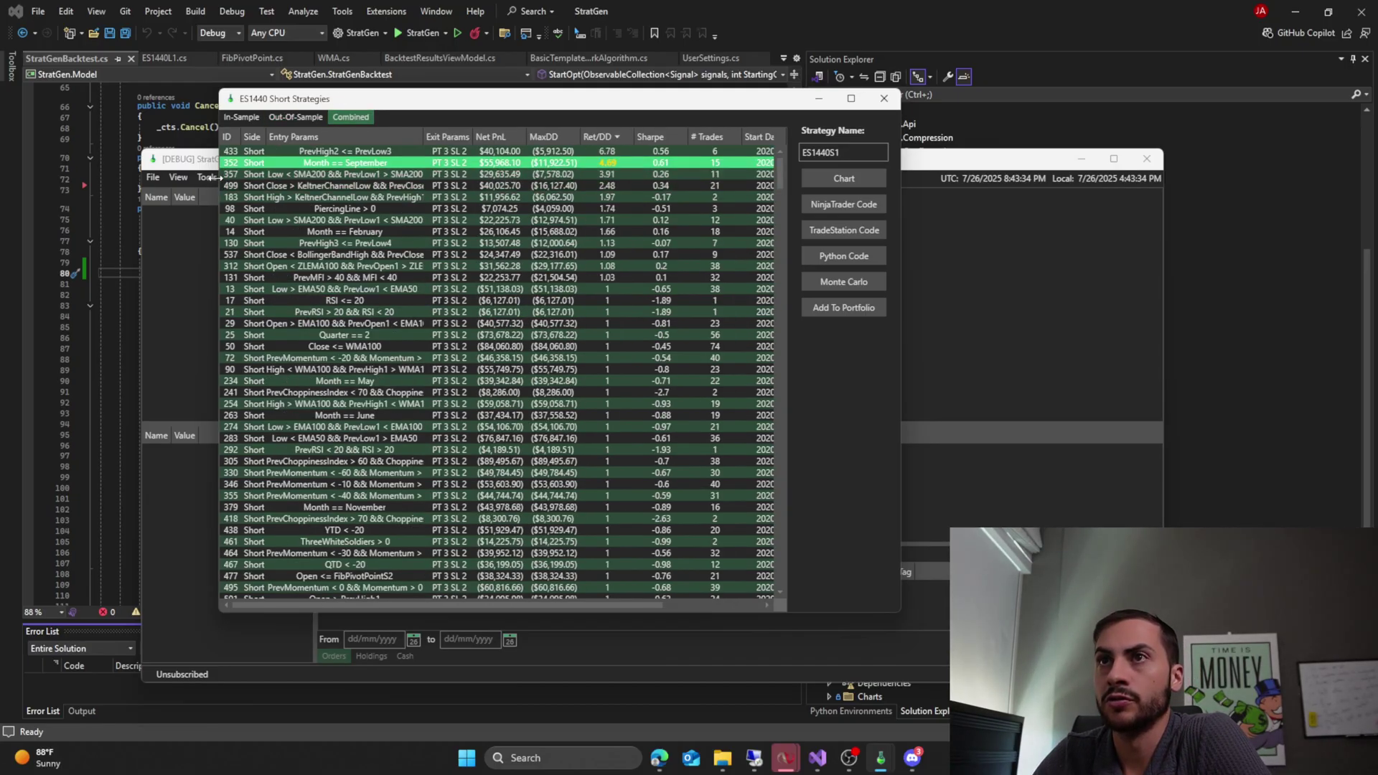
left_click(271, 117)
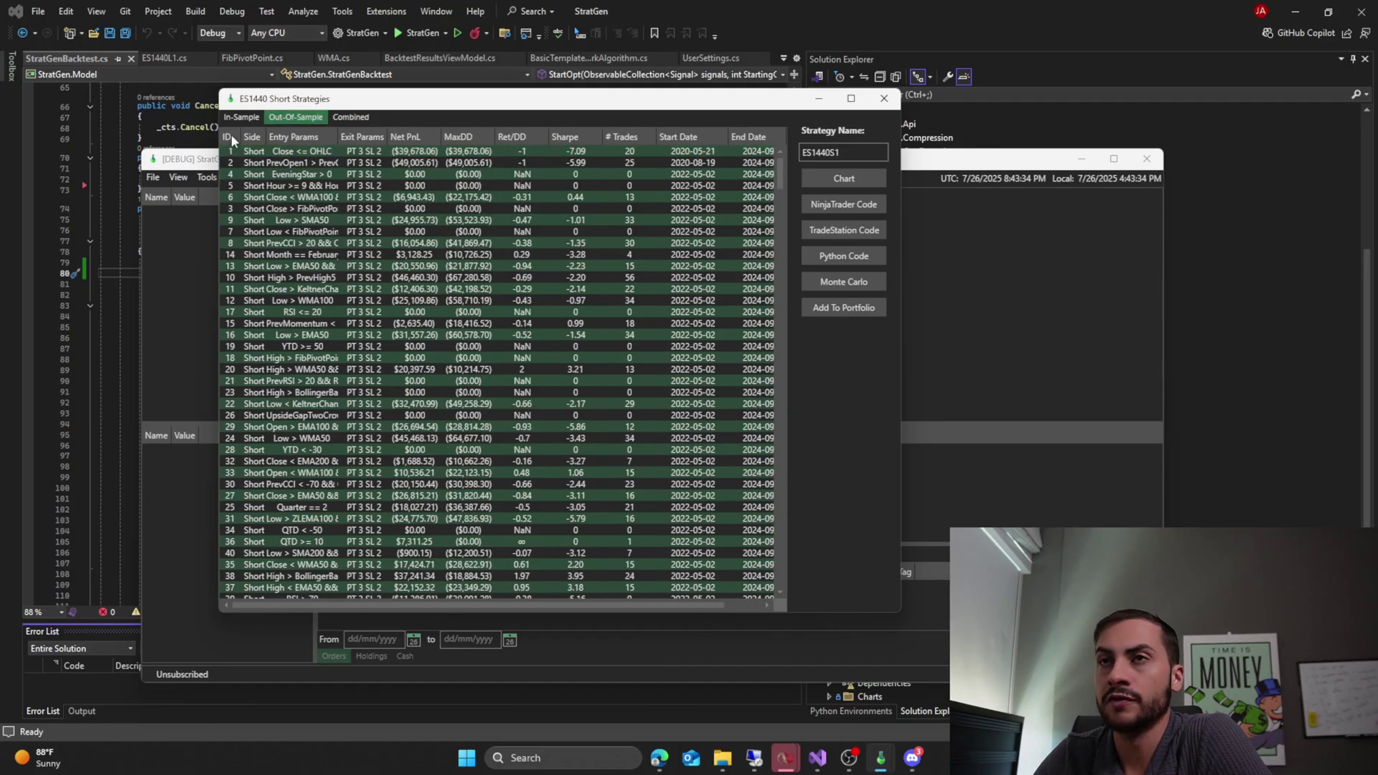
left_click(232, 138)
scroll(270, 258, "down", 10)
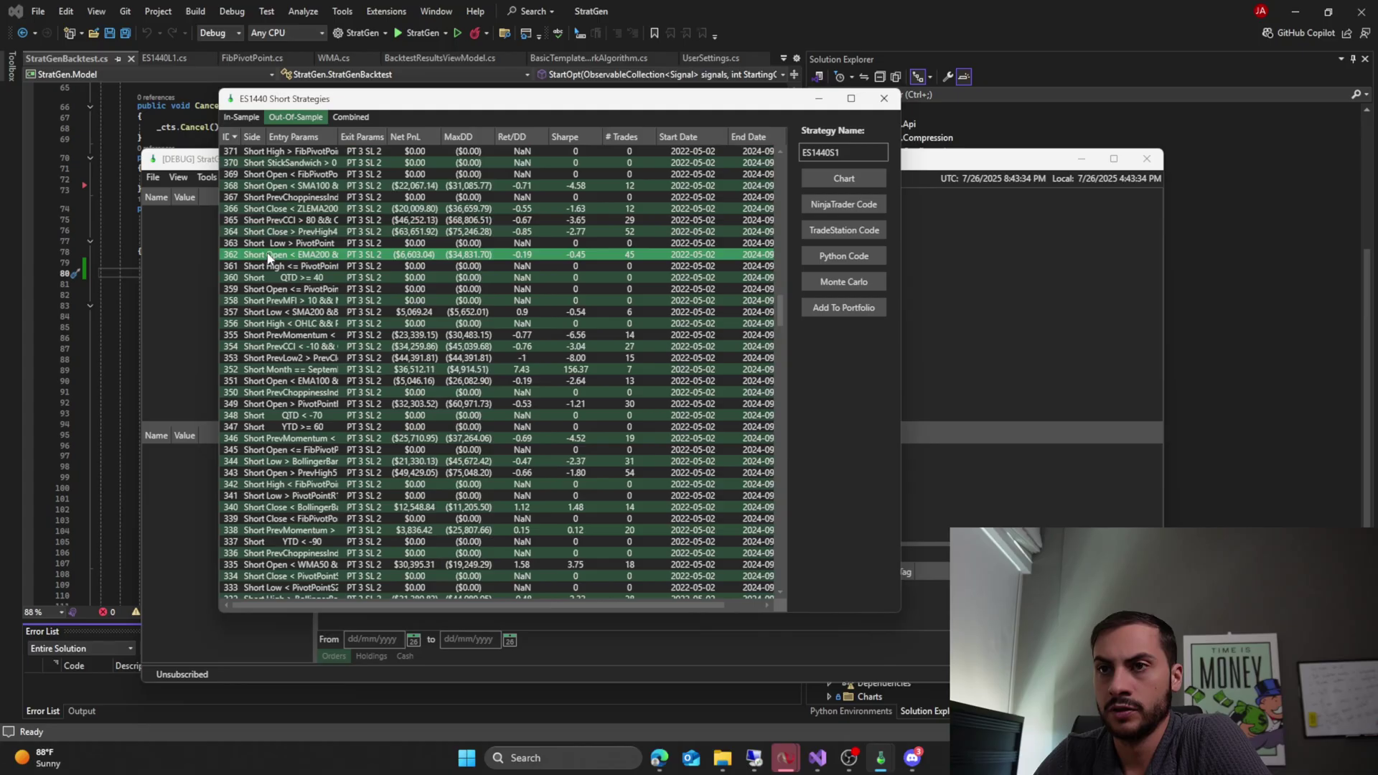
scroll(269, 258, "down", 1)
left_click(282, 335)
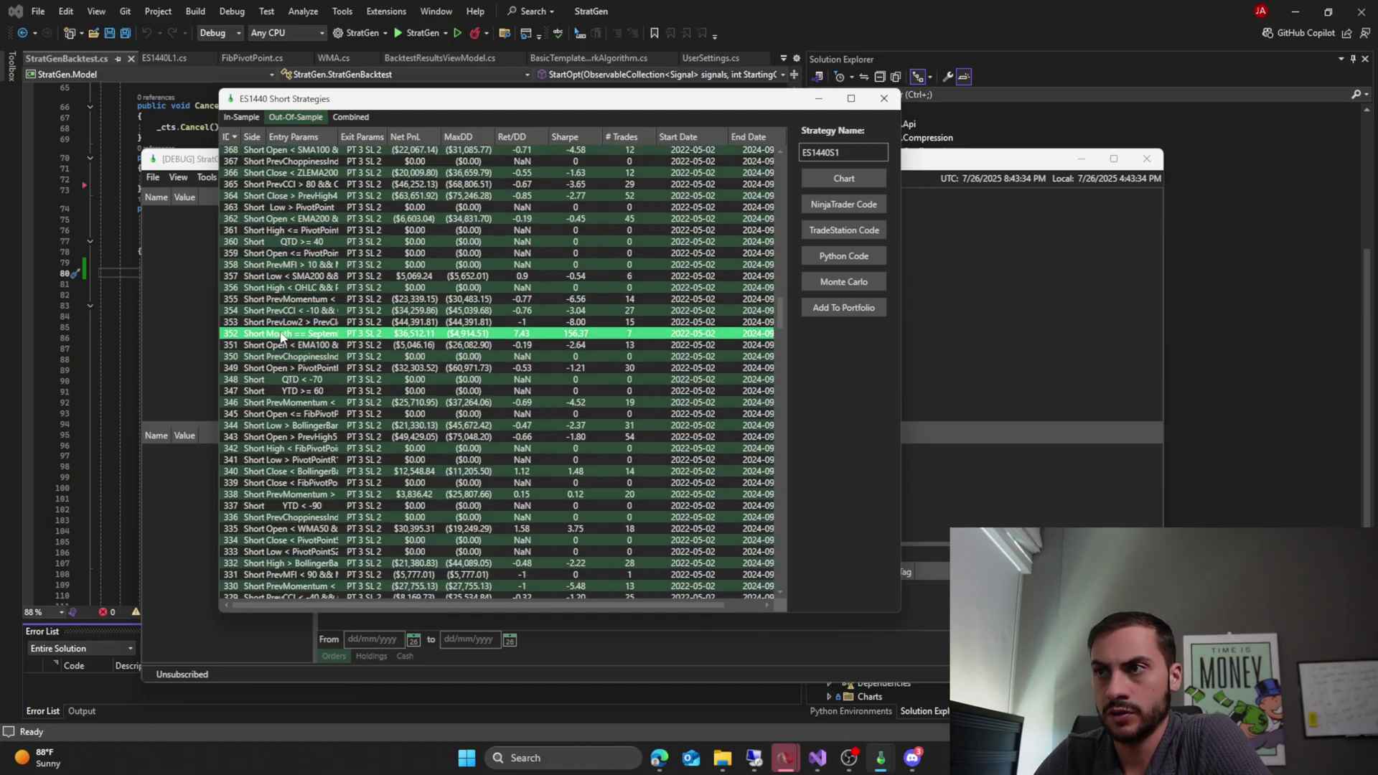
- Run the Monte Carlo simulation twice for the out-of-sample ID 352 strategy, examine the equity paths, and return to the combined results
left_click(843, 281)
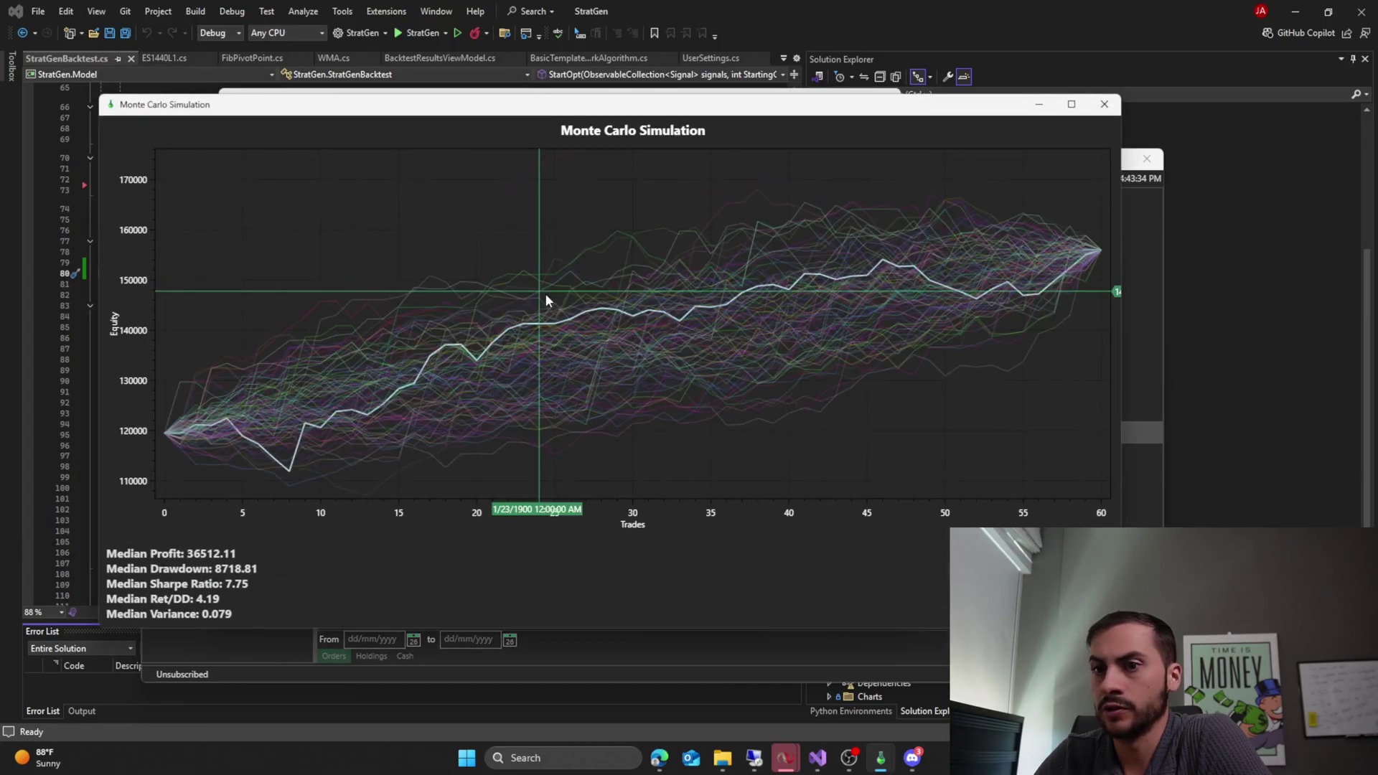
left_click(1103, 105)
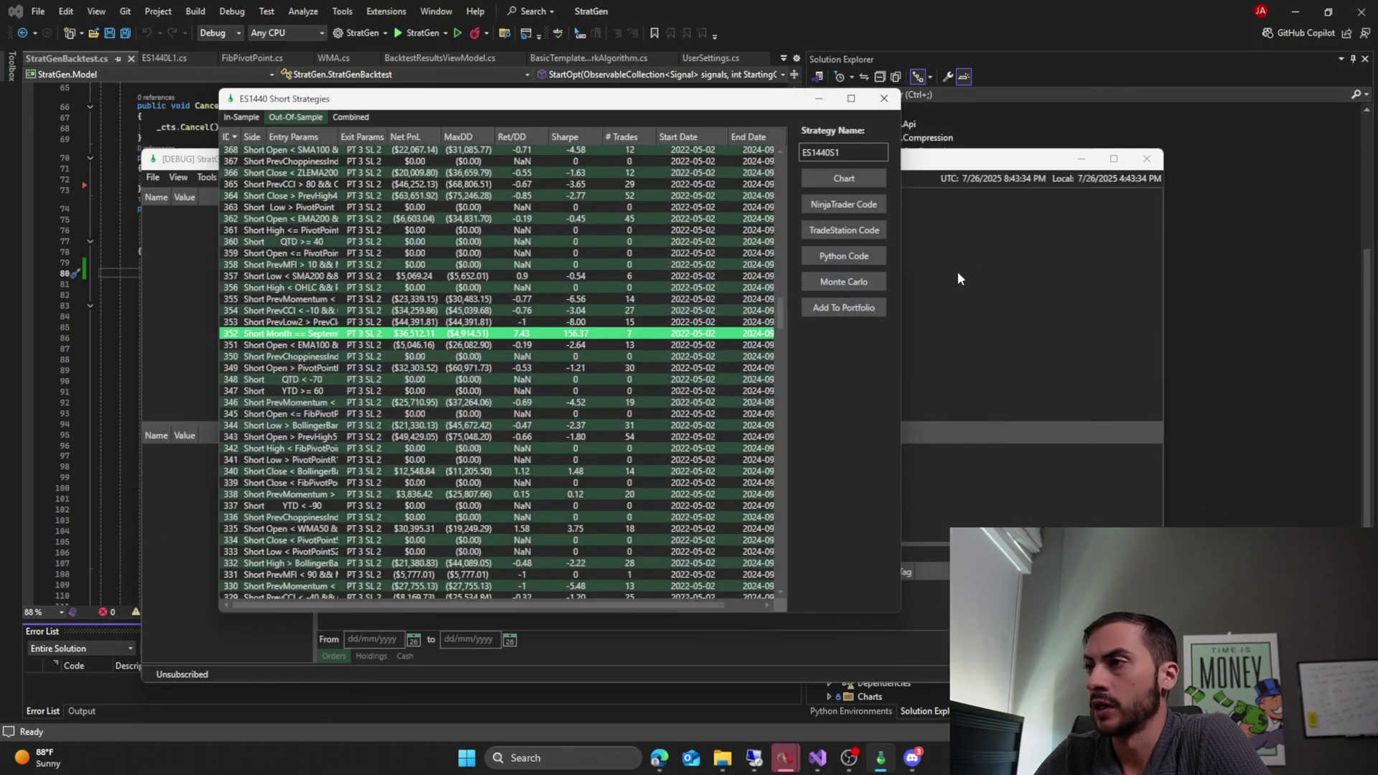
left_click(843, 282)
left_click(1123, 122)
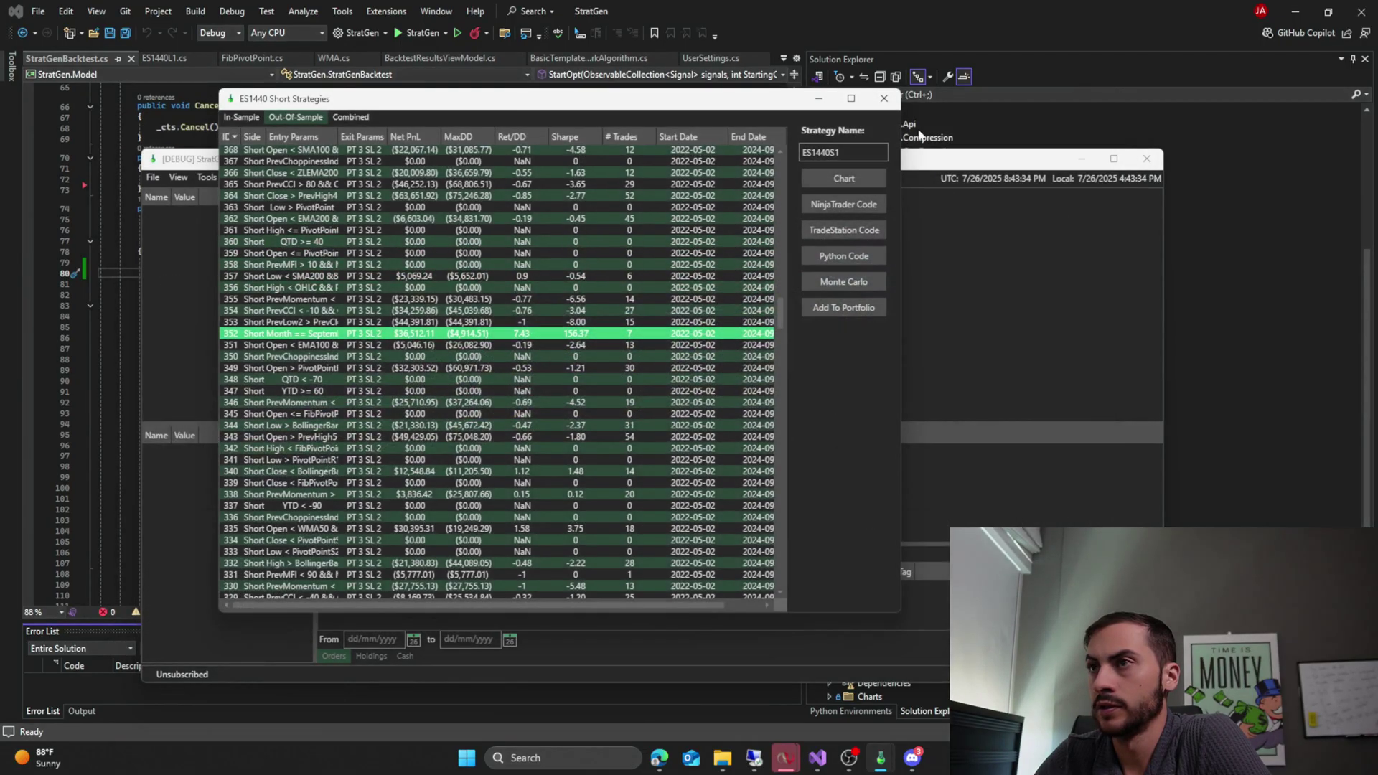
left_click(355, 117)
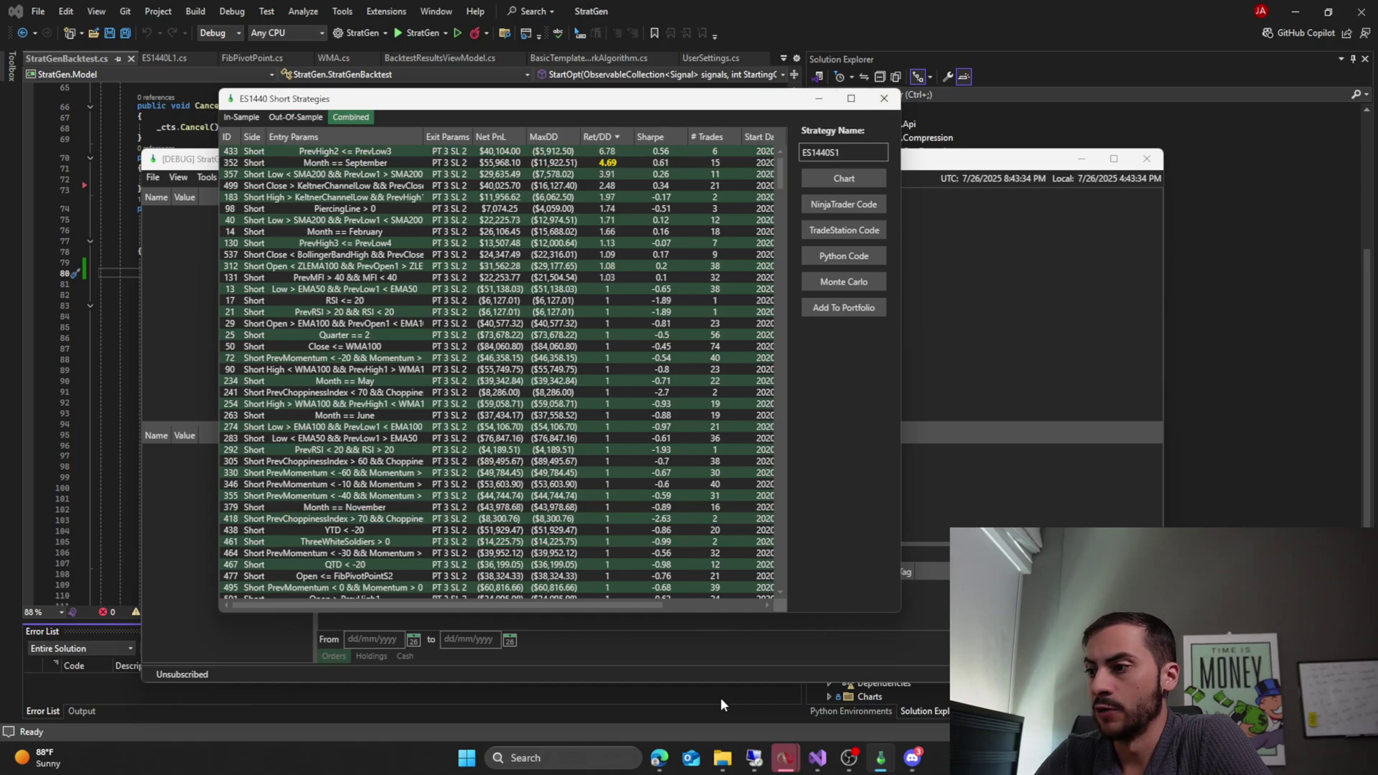
- Refresh the Desktop folder and copy both ES1440S1.cs and ES1440L1.cs
left_click(721, 757)
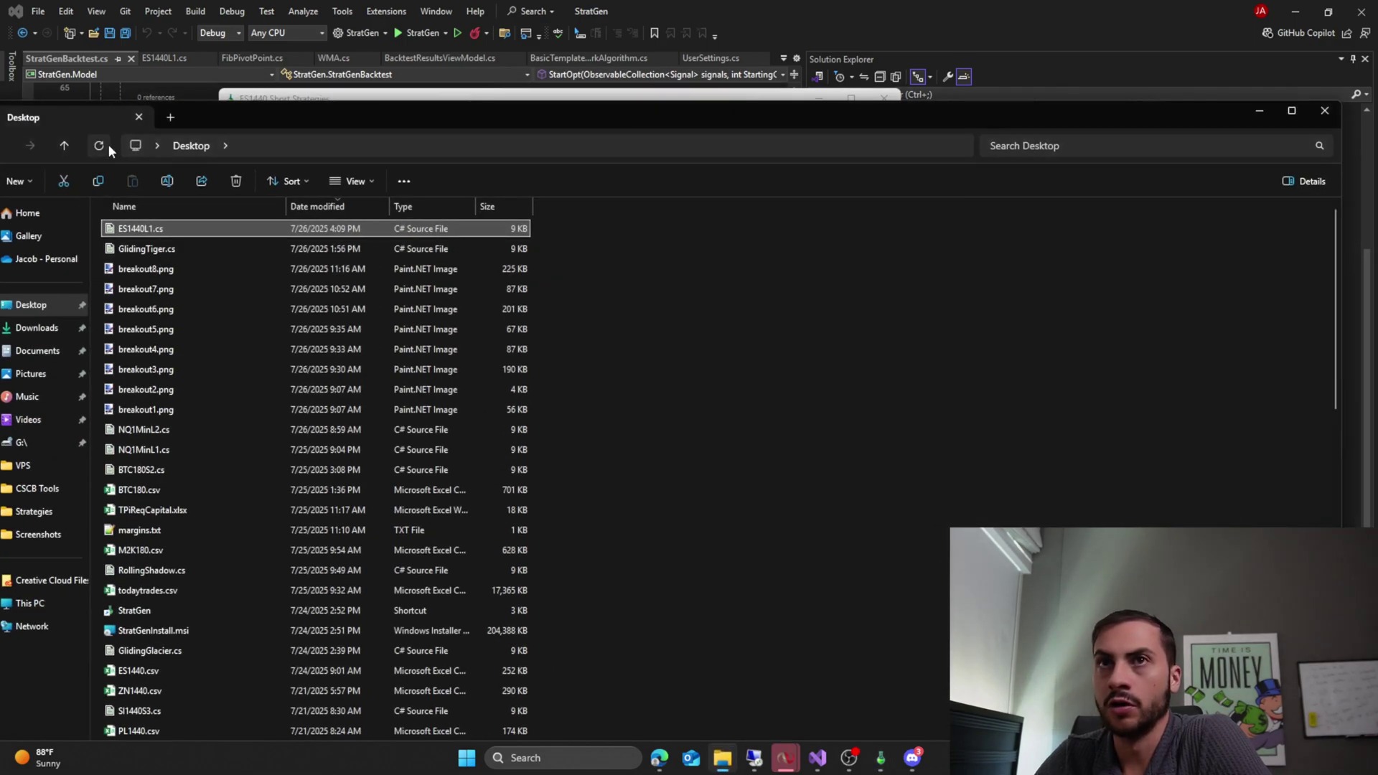
left_click(108, 145)
left_click_drag(295, 115, 381, 56)
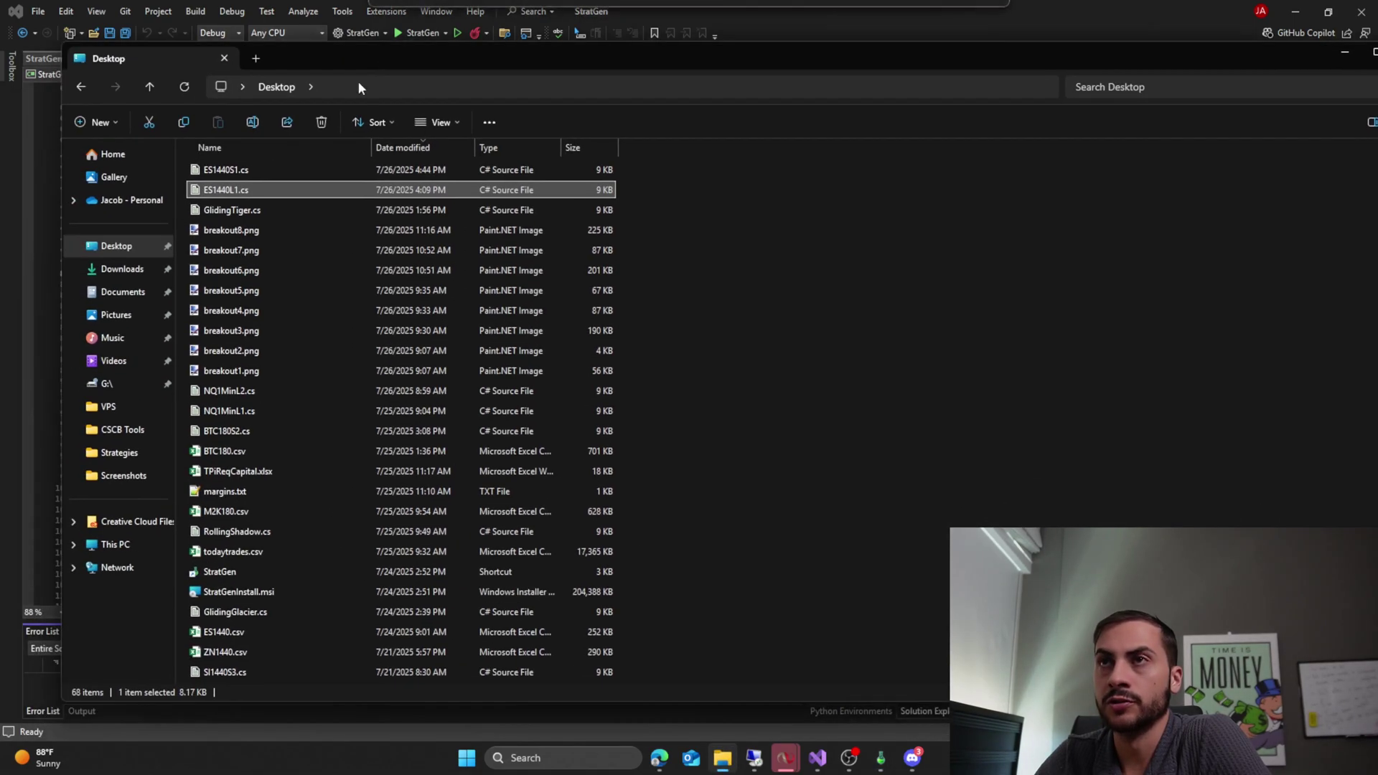
left_click(247, 171, "ctrl")
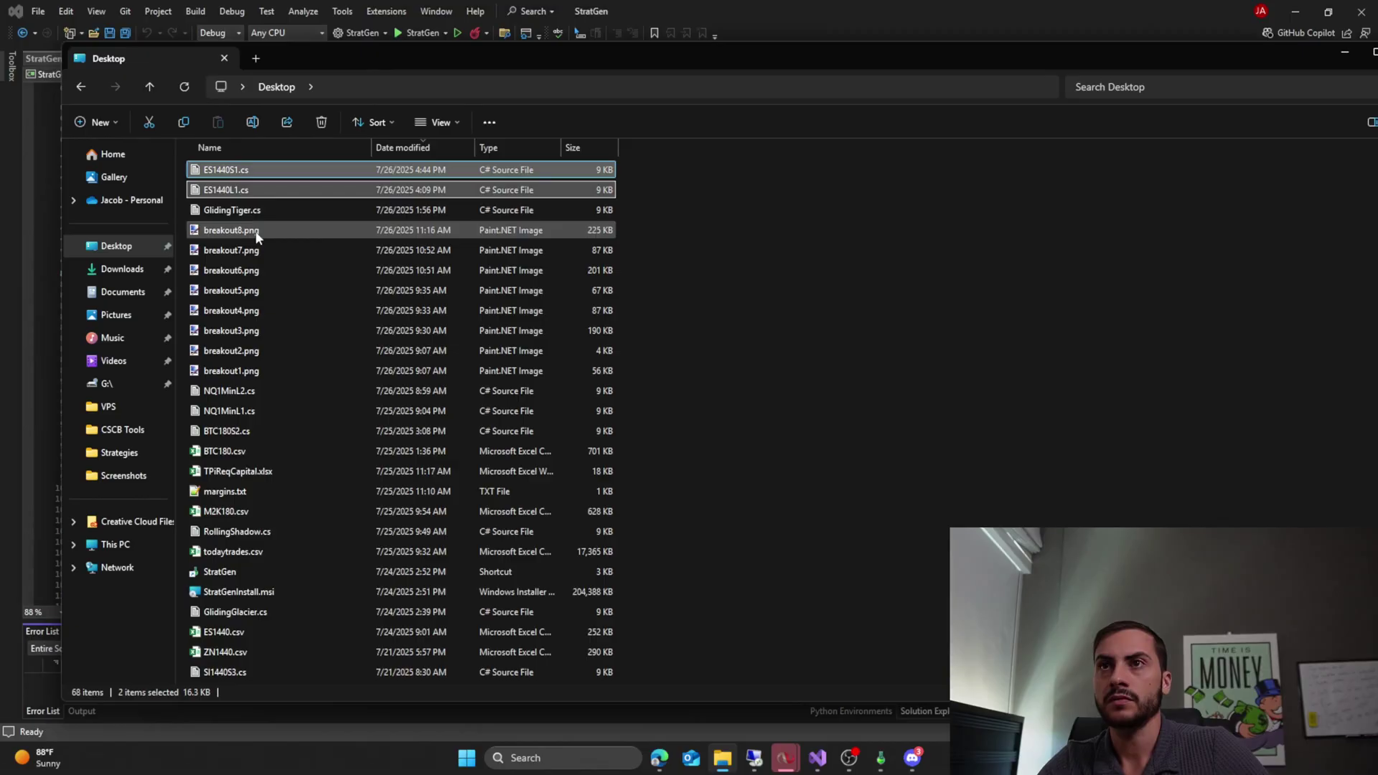
key("ctrl+c")
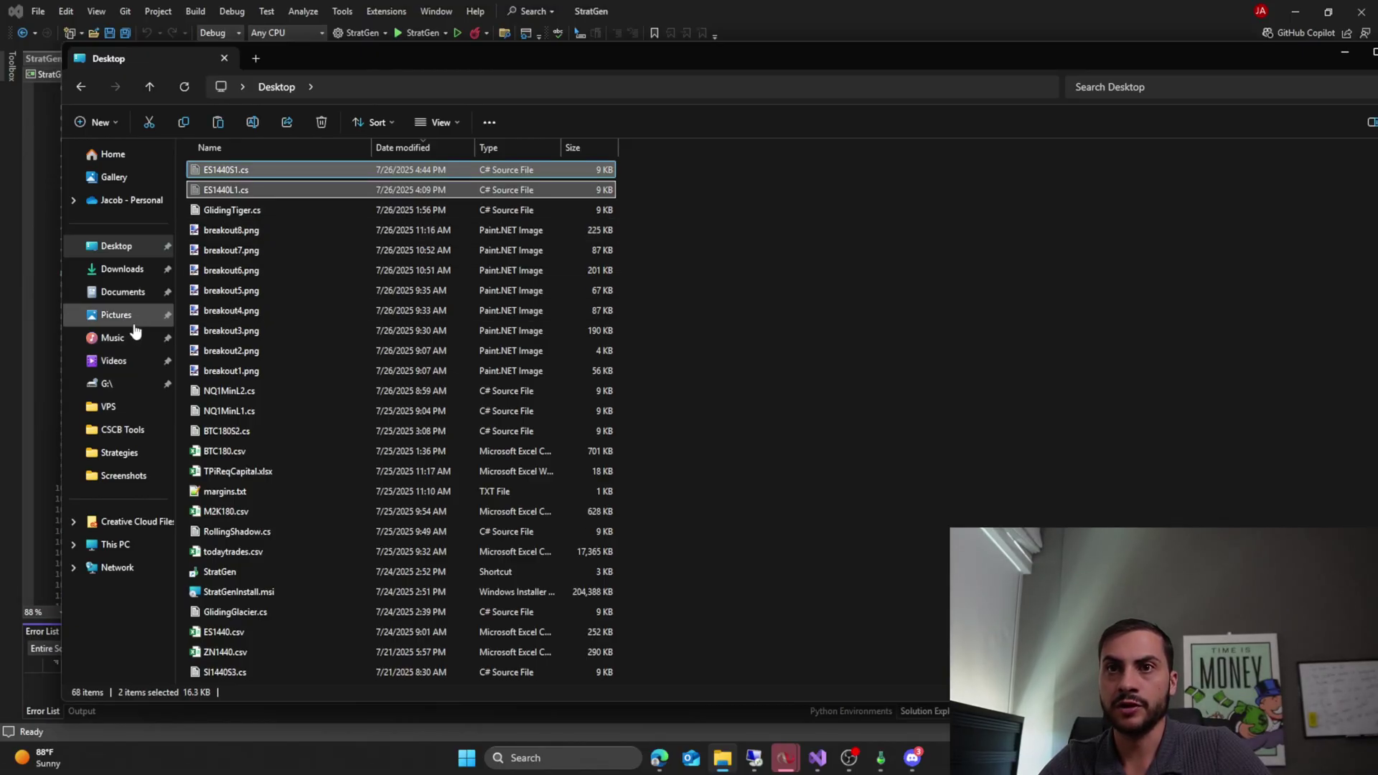
- Paste the two copied strategy files into Documents\NinjaTrader 8\bin\Custom\Strategies
left_click(135, 292)
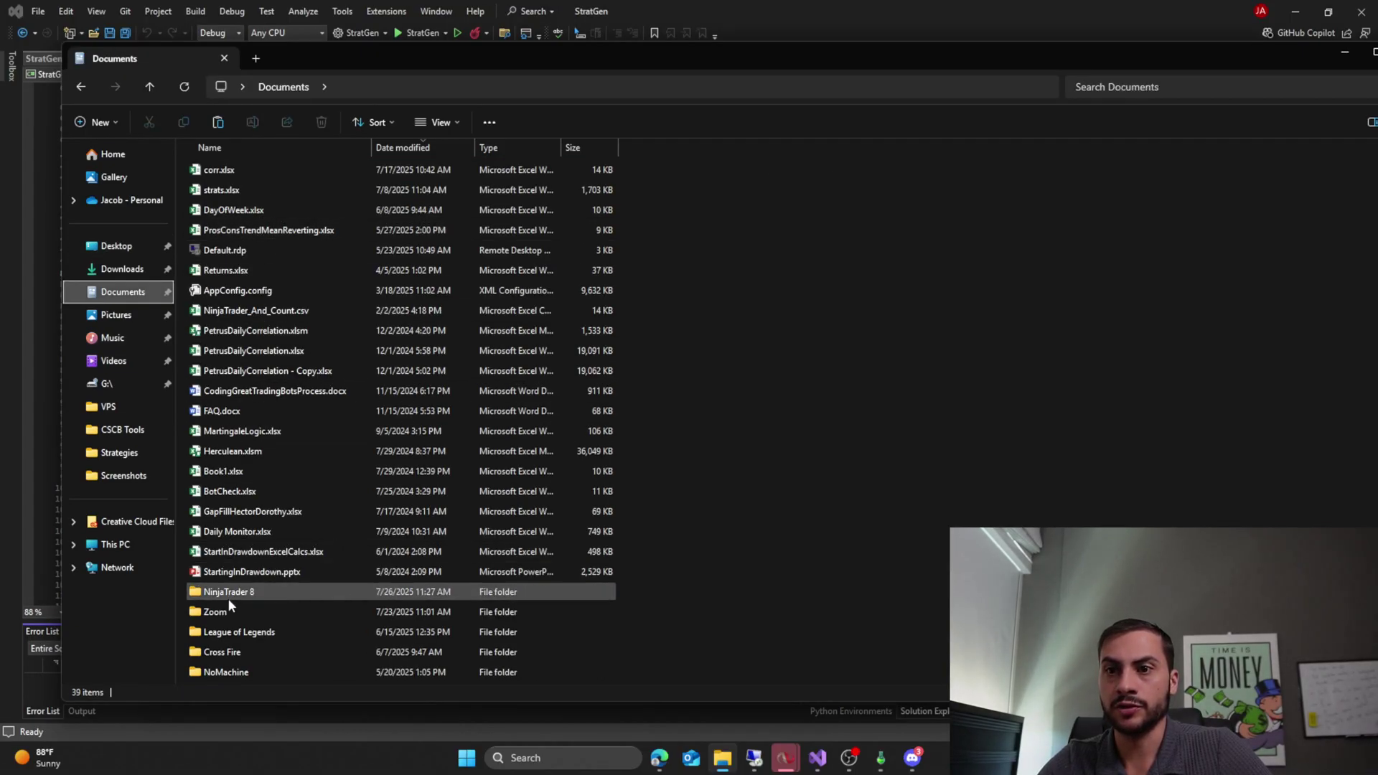
double_click(229, 595)
double_click(231, 172)
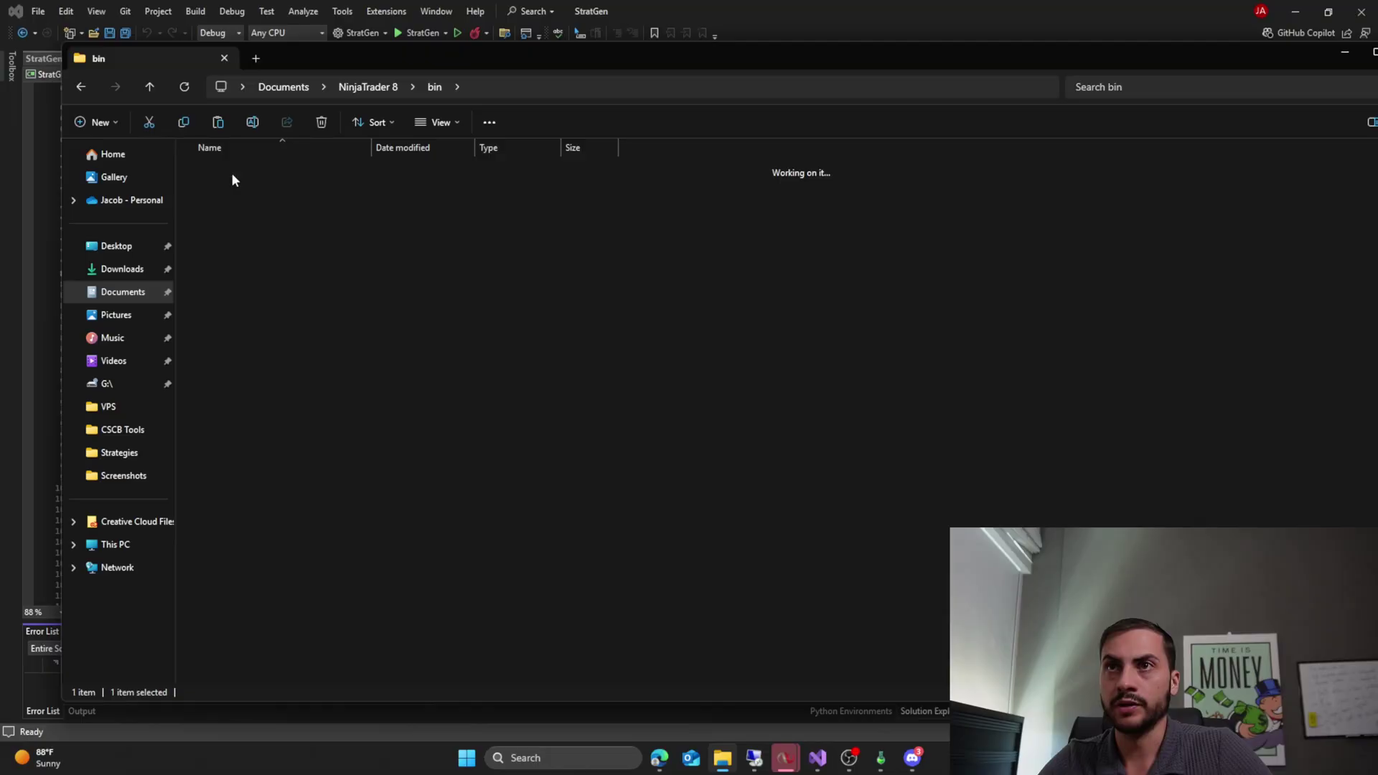
double_click(231, 173)
double_click(242, 611)
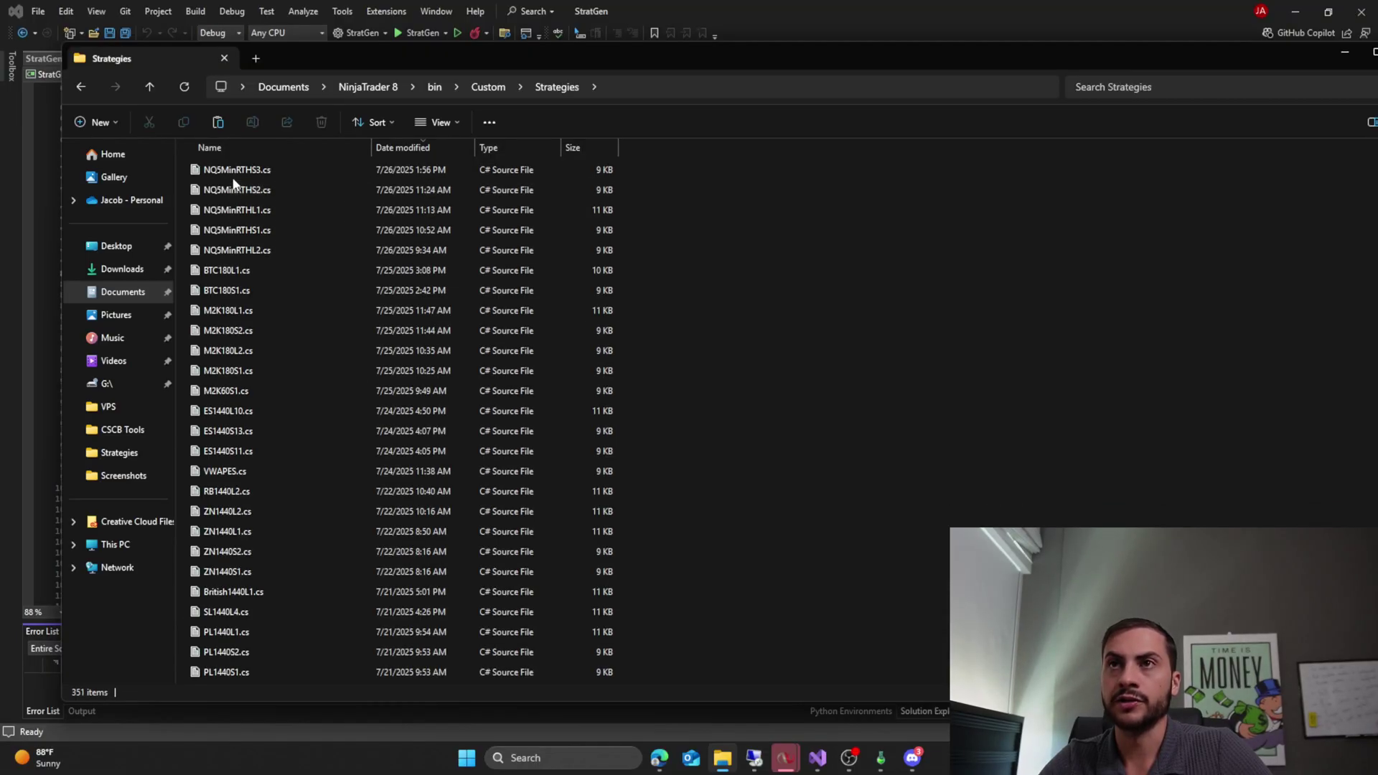
key("ctrl+v")
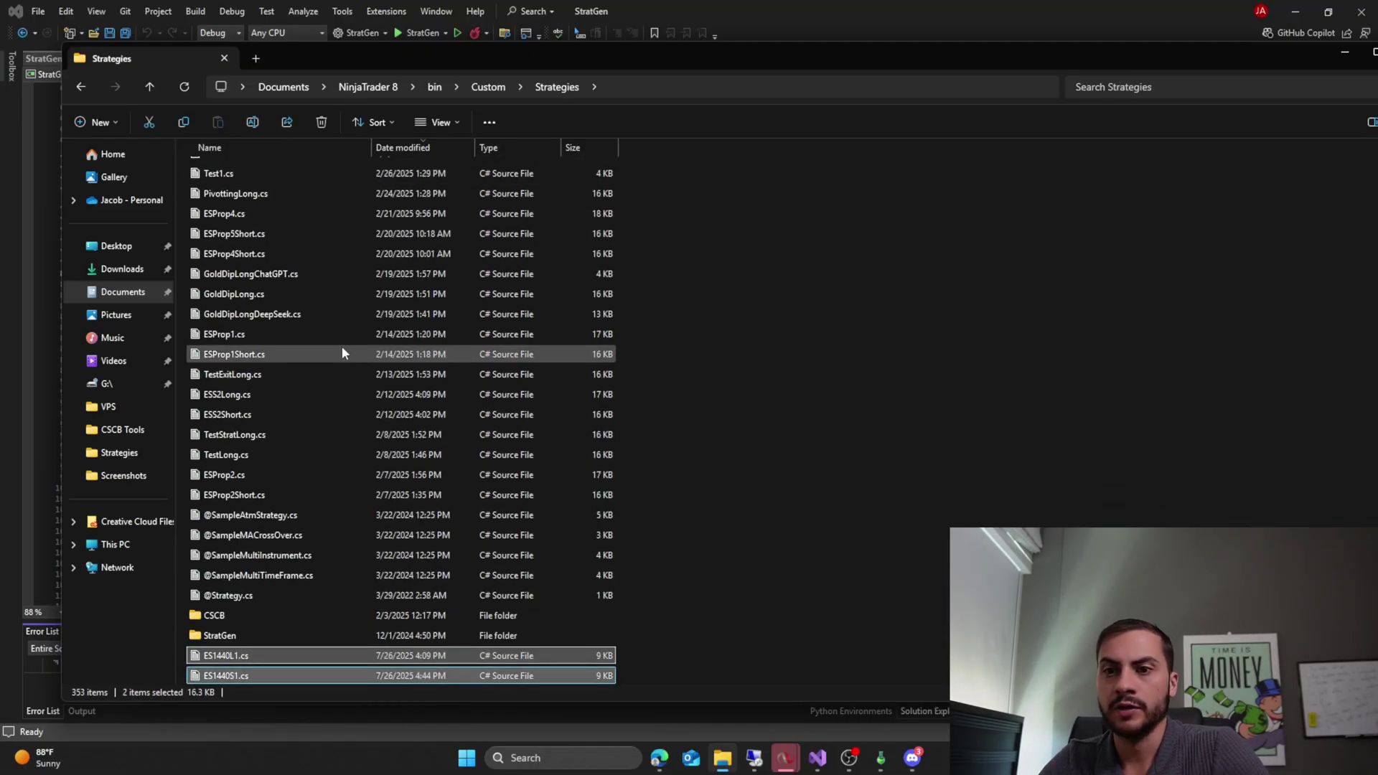
- Switch to the NinjaScript Editor, maximize its window and collapse the Indicators folder in the NinjaScript Explorer
mouse_move(785, 771)
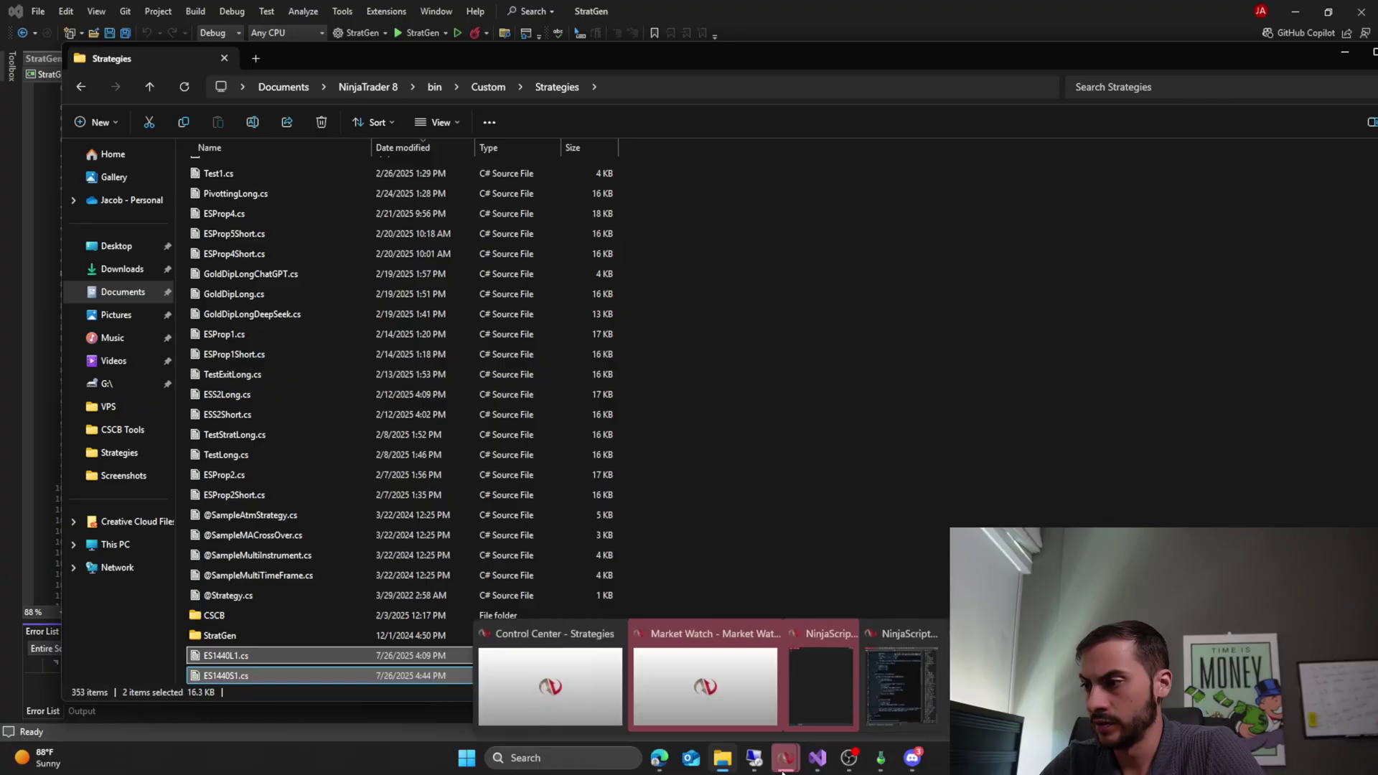
mouse_move(899, 697)
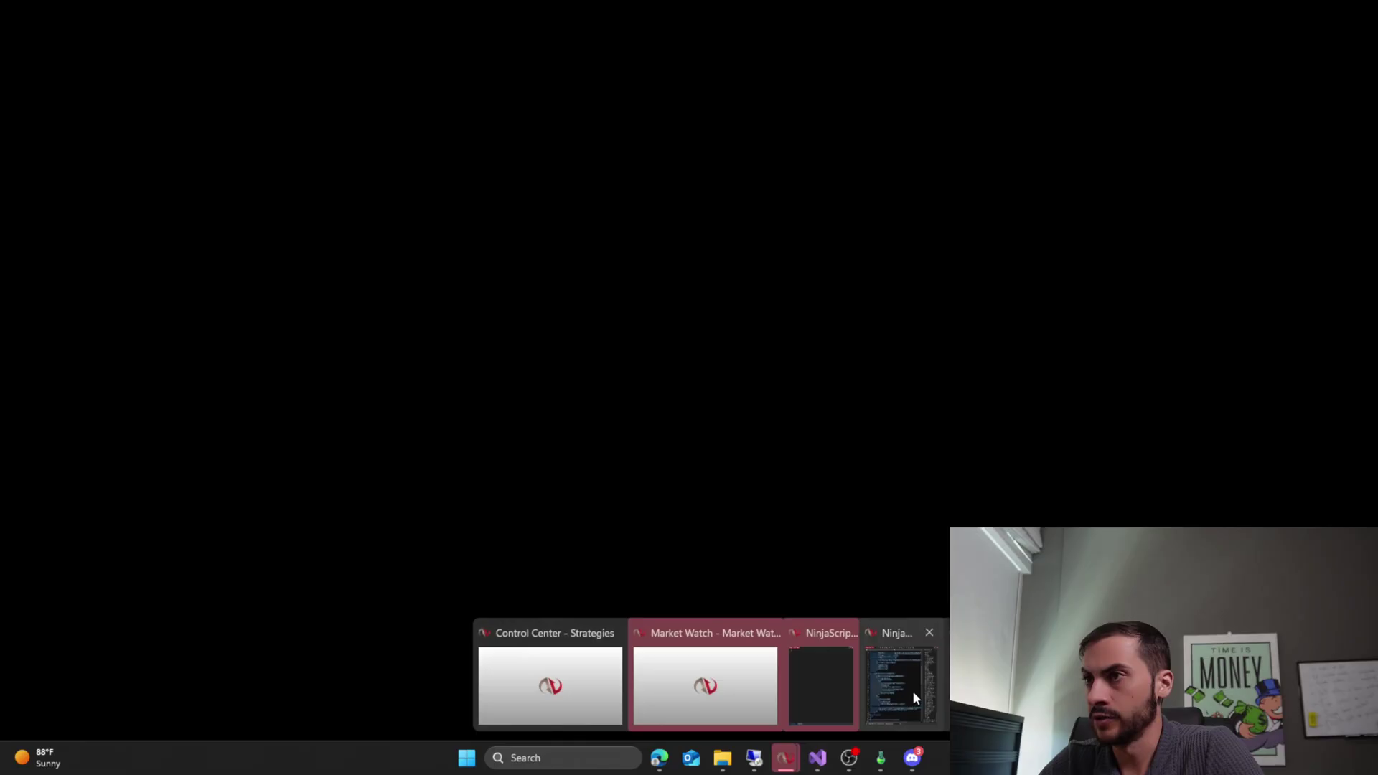
left_click(911, 692)
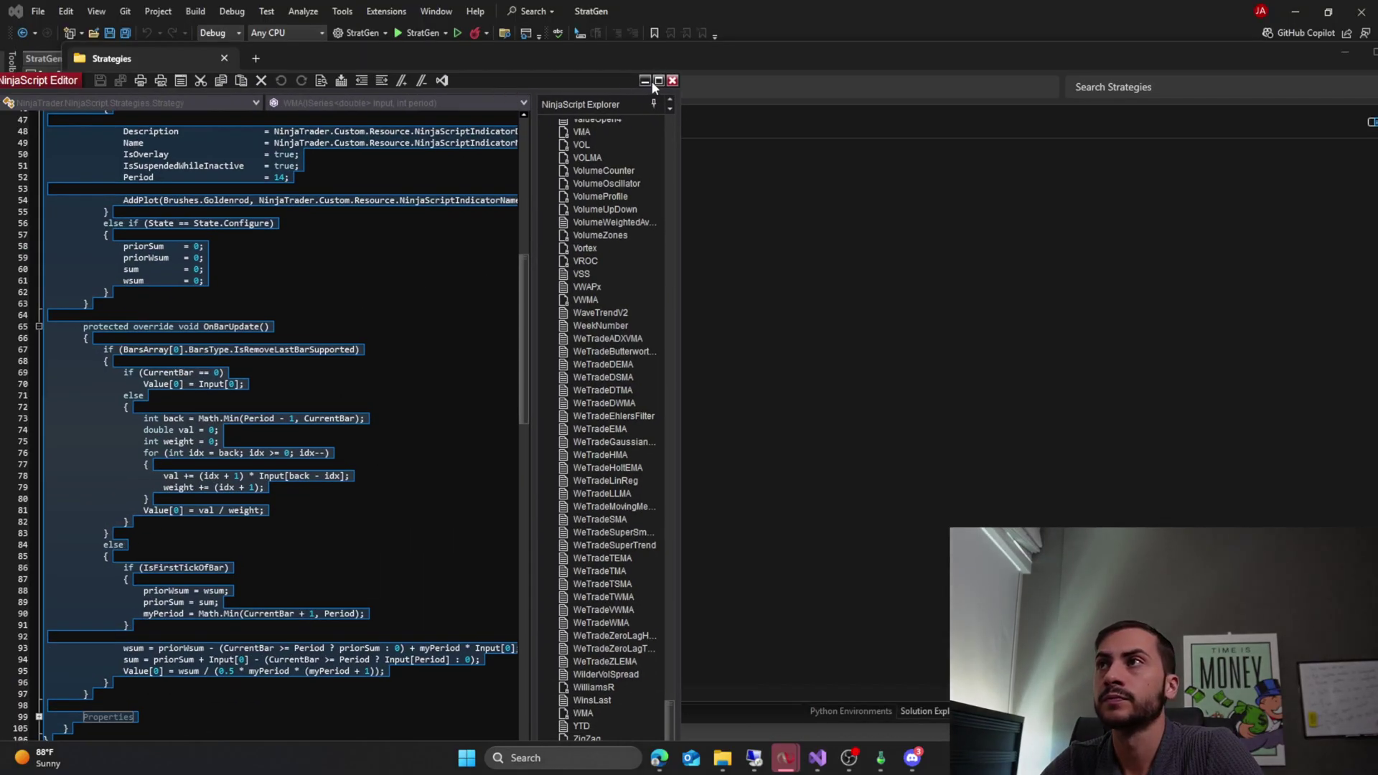
left_click(657, 80)
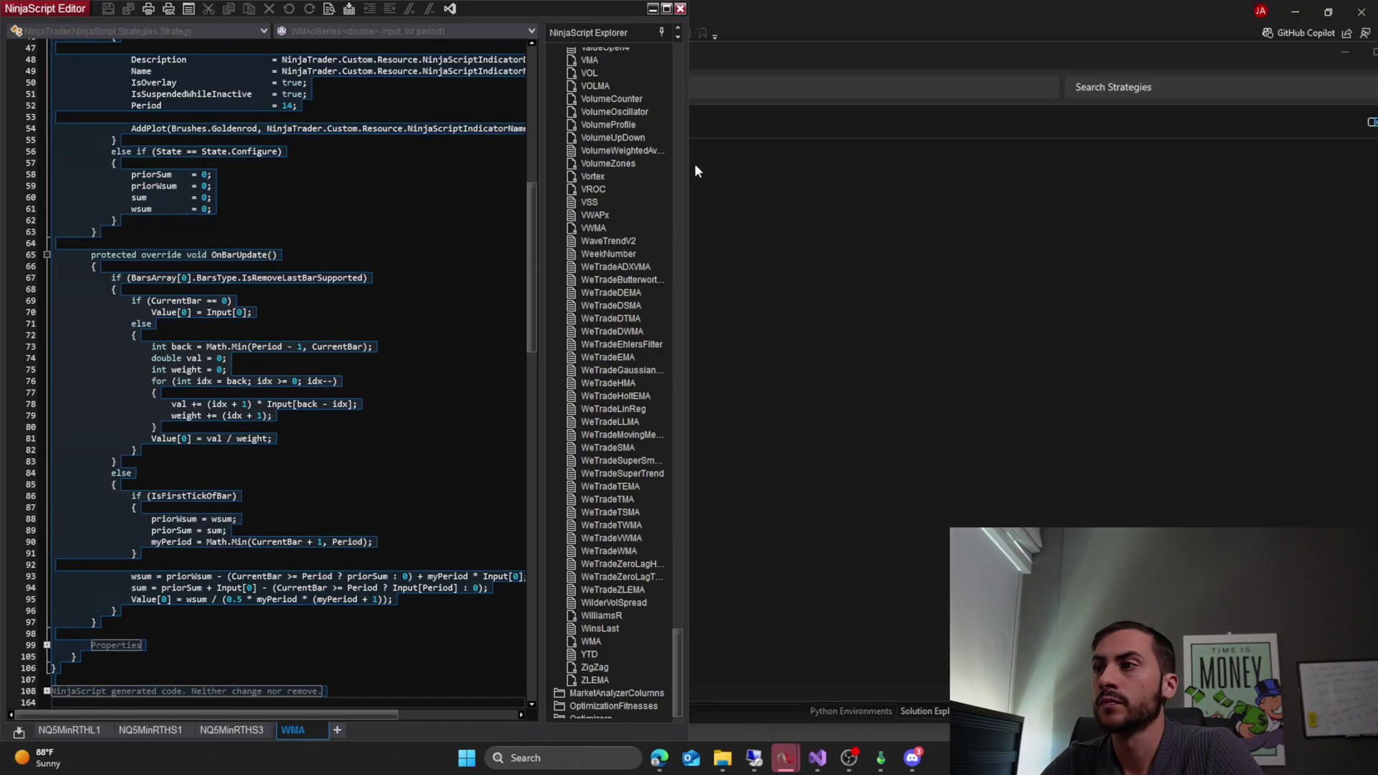
scroll(1290, 368, "up", 1)
scroll(1290, 368, "up", 20)
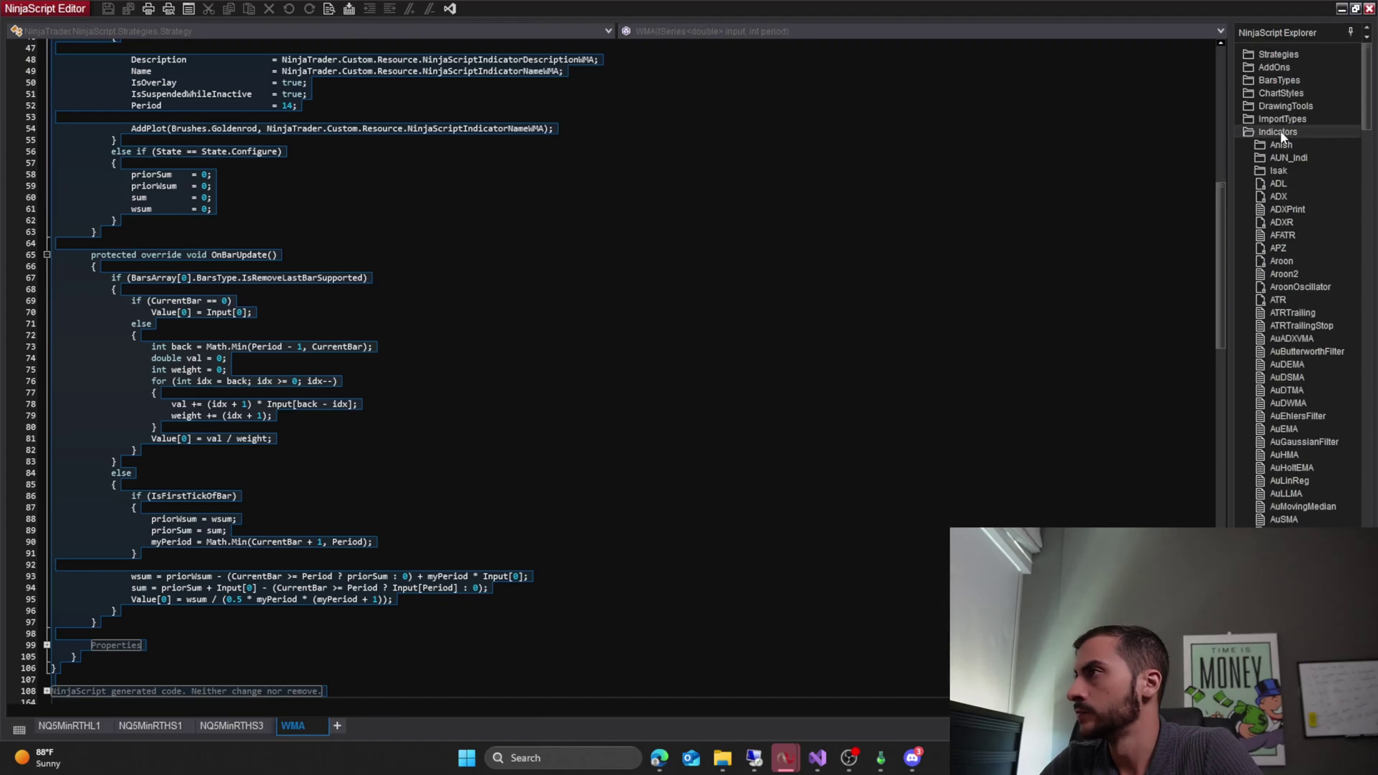
double_click(1283, 132)
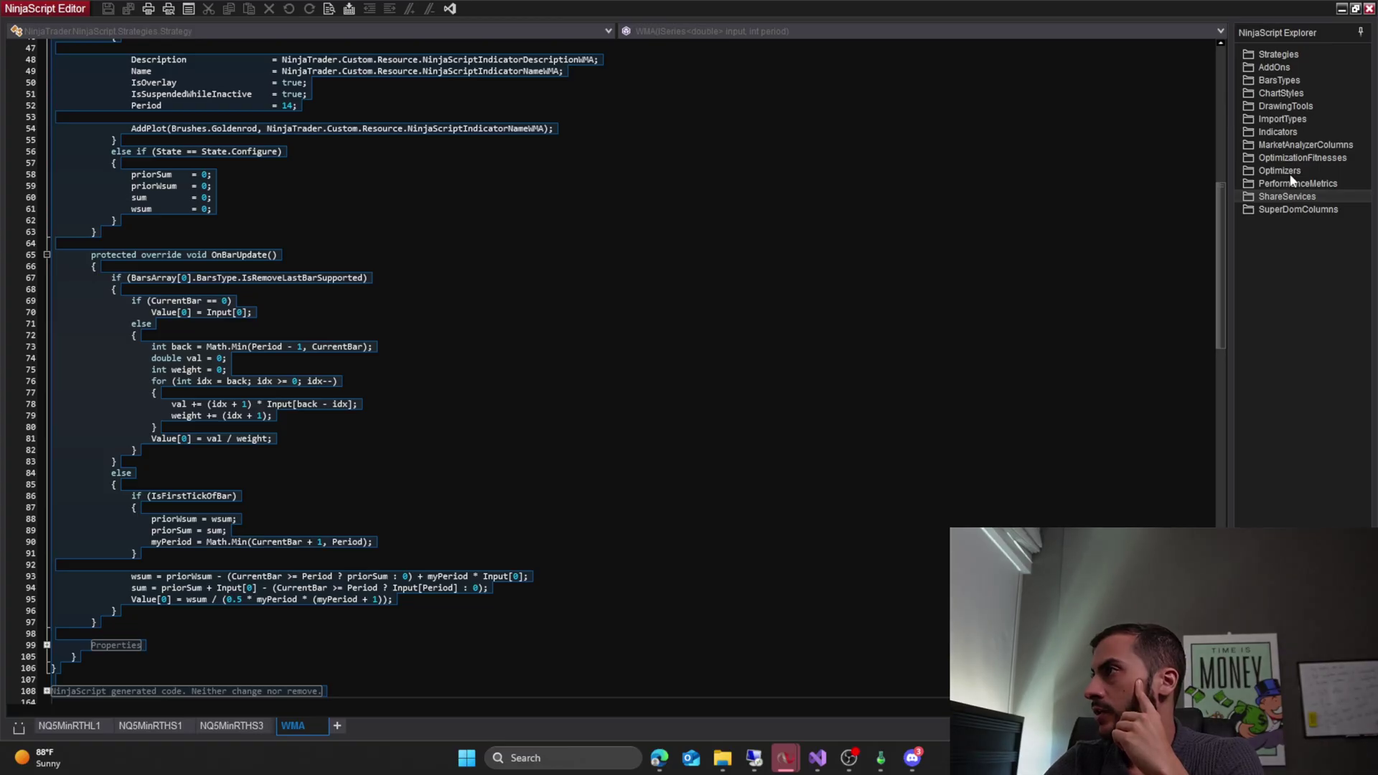
- Expand the Strategies folder and open the ES1440L1 and ES1440S1 scripts
left_click(1278, 55)
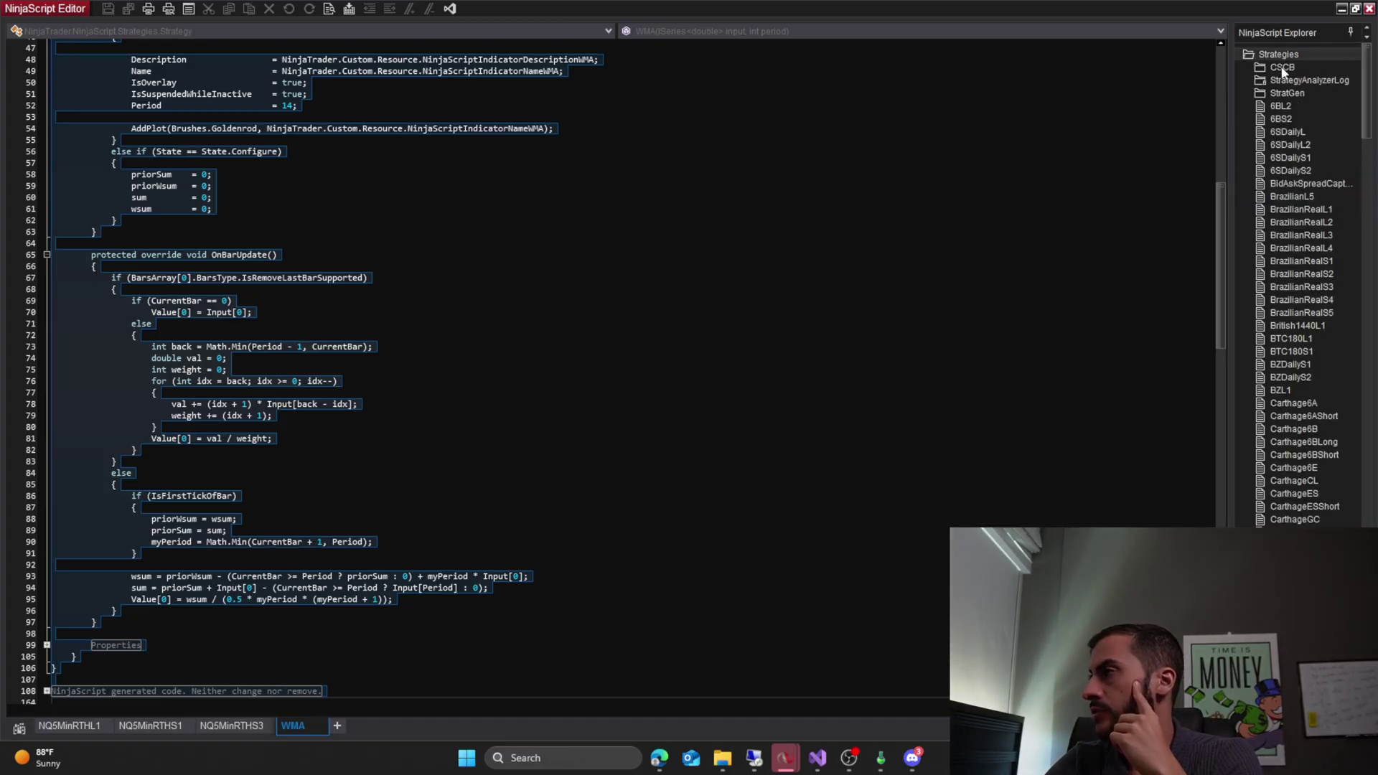
scroll(1289, 265, "down", 15)
scroll(1289, 261, "up", 13)
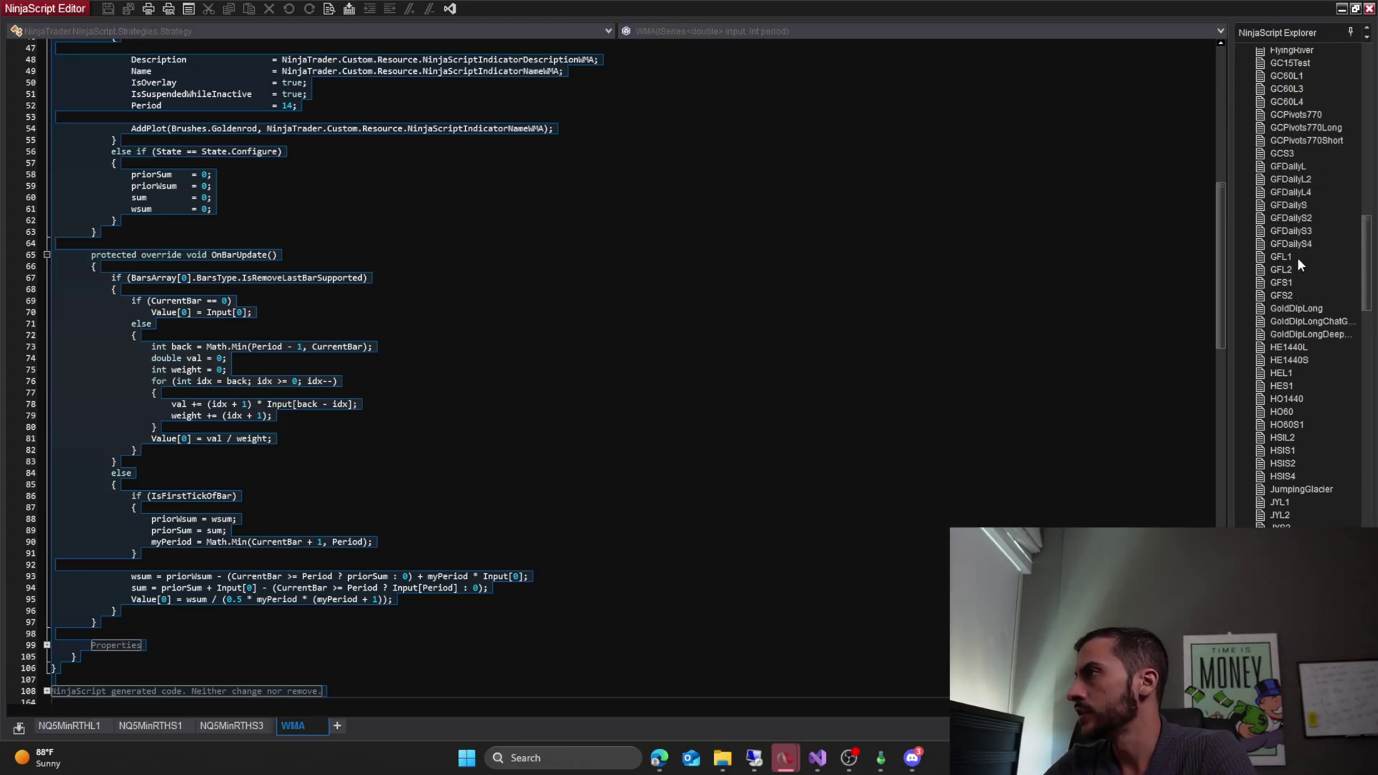
scroll(1326, 216, "up", 2)
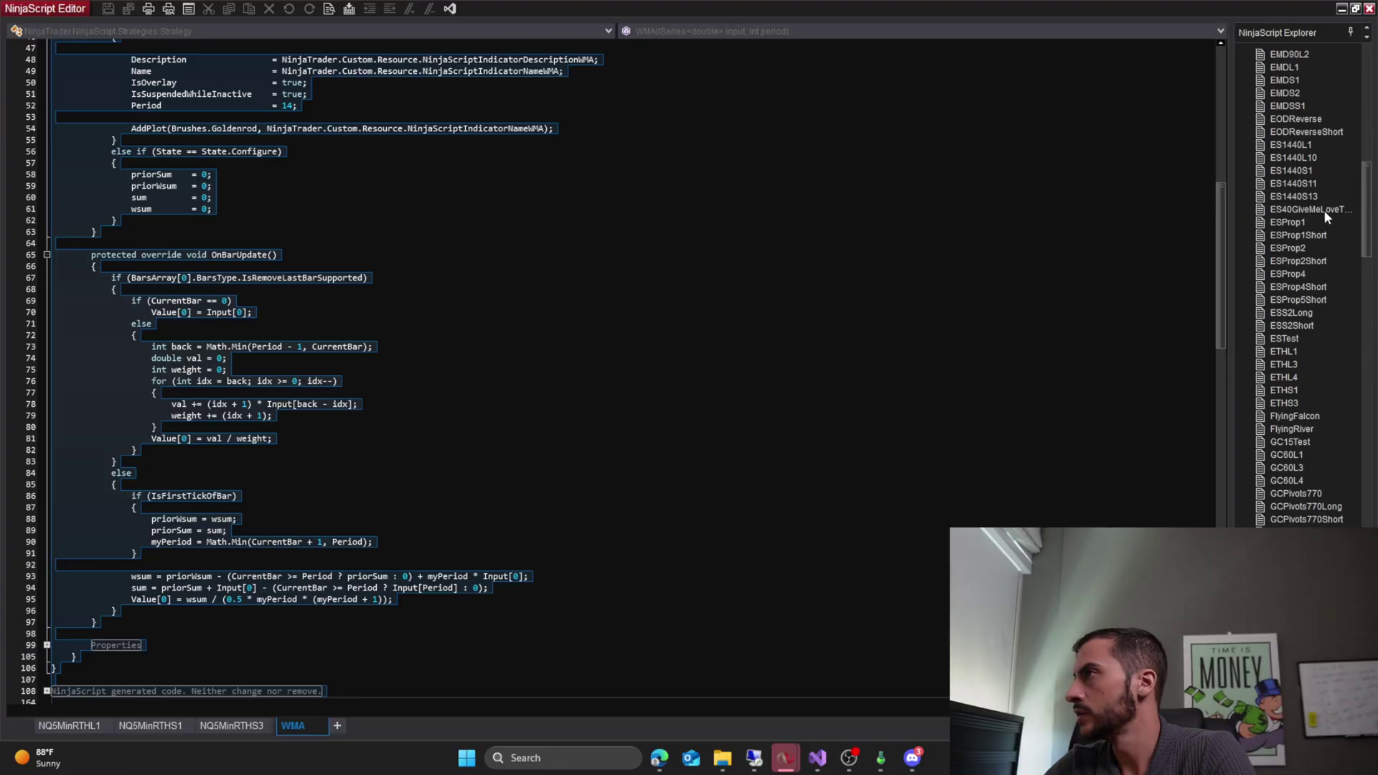
double_click(1299, 146)
double_click(1291, 171)
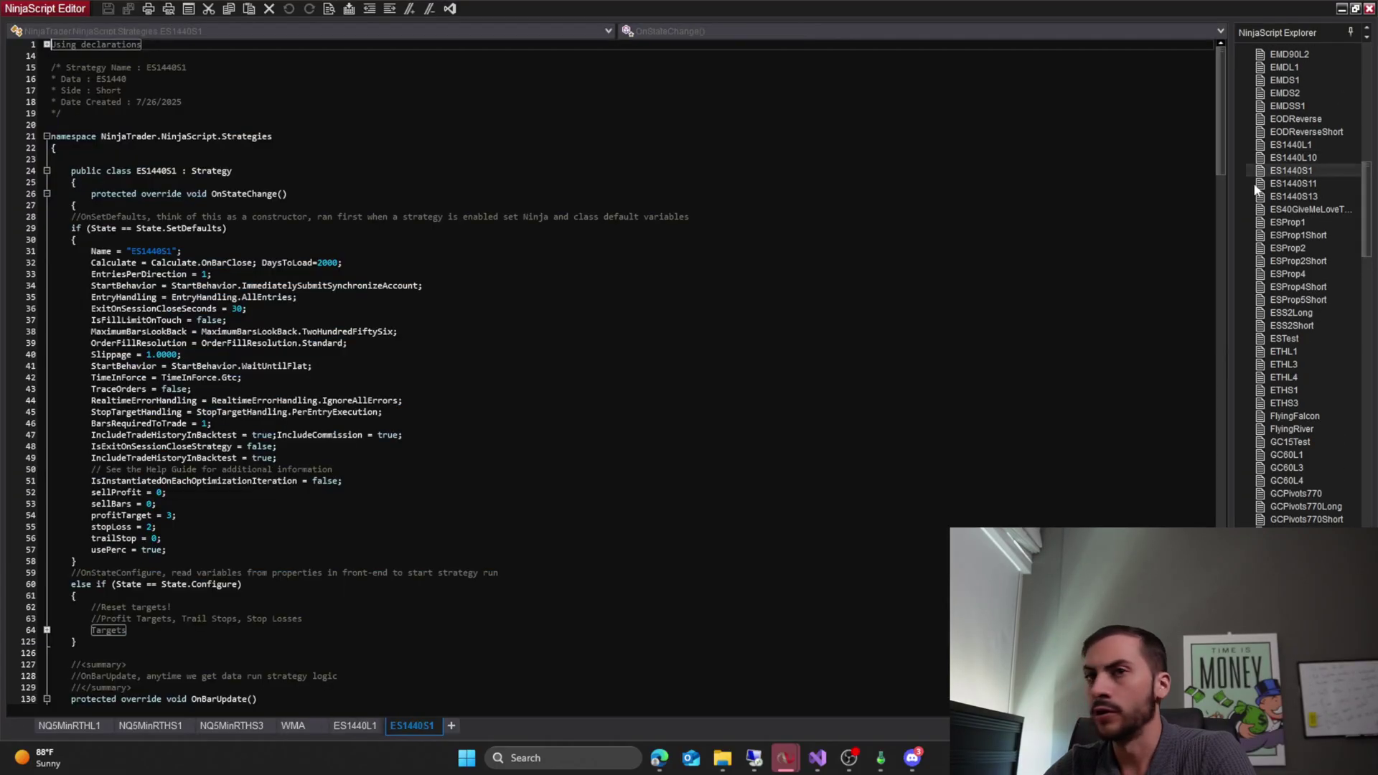
- Copy the Entry Signals Short and Exit Signals Short regions from ES1440S1 and paste them after the Exit Signals Long region in ES1440L1
scroll(244, 313, "down", 7)
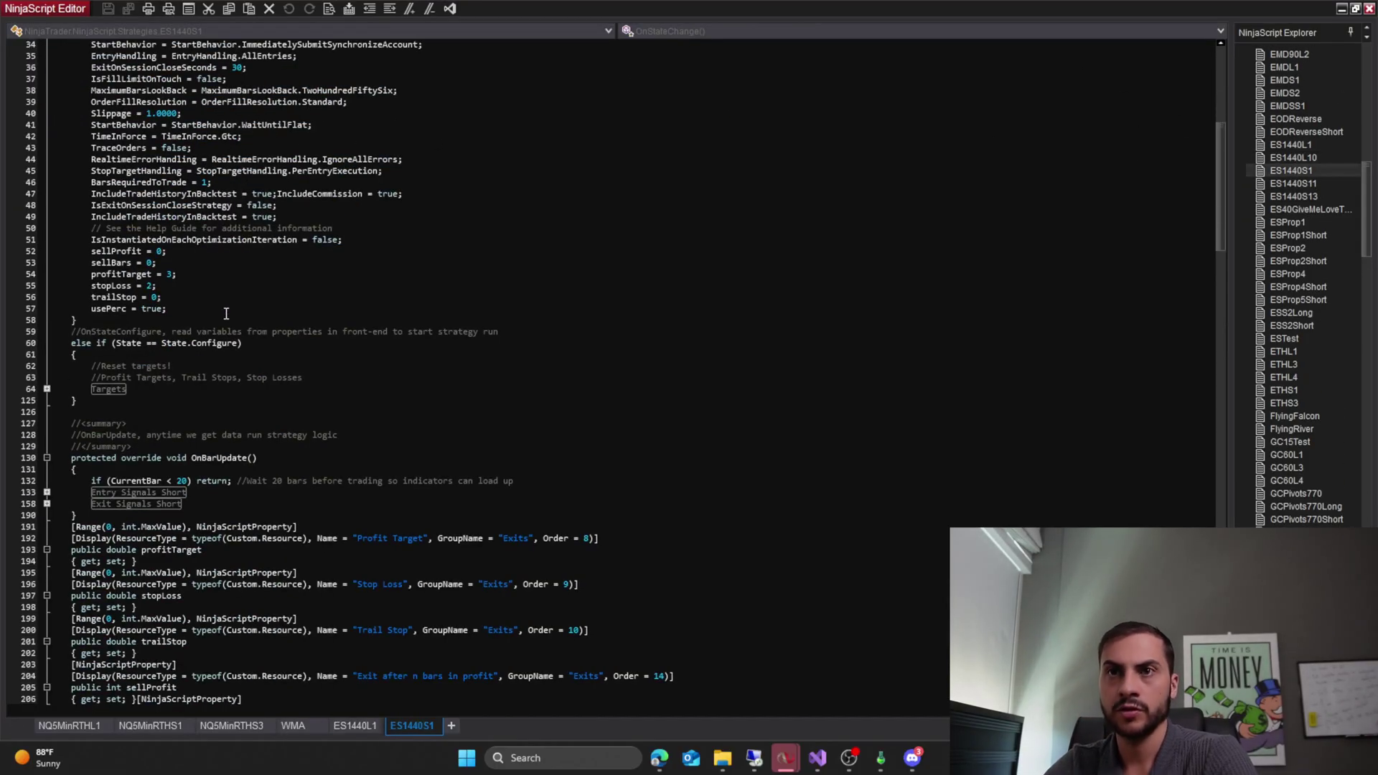
left_click_drag(167, 506, 127, 497)
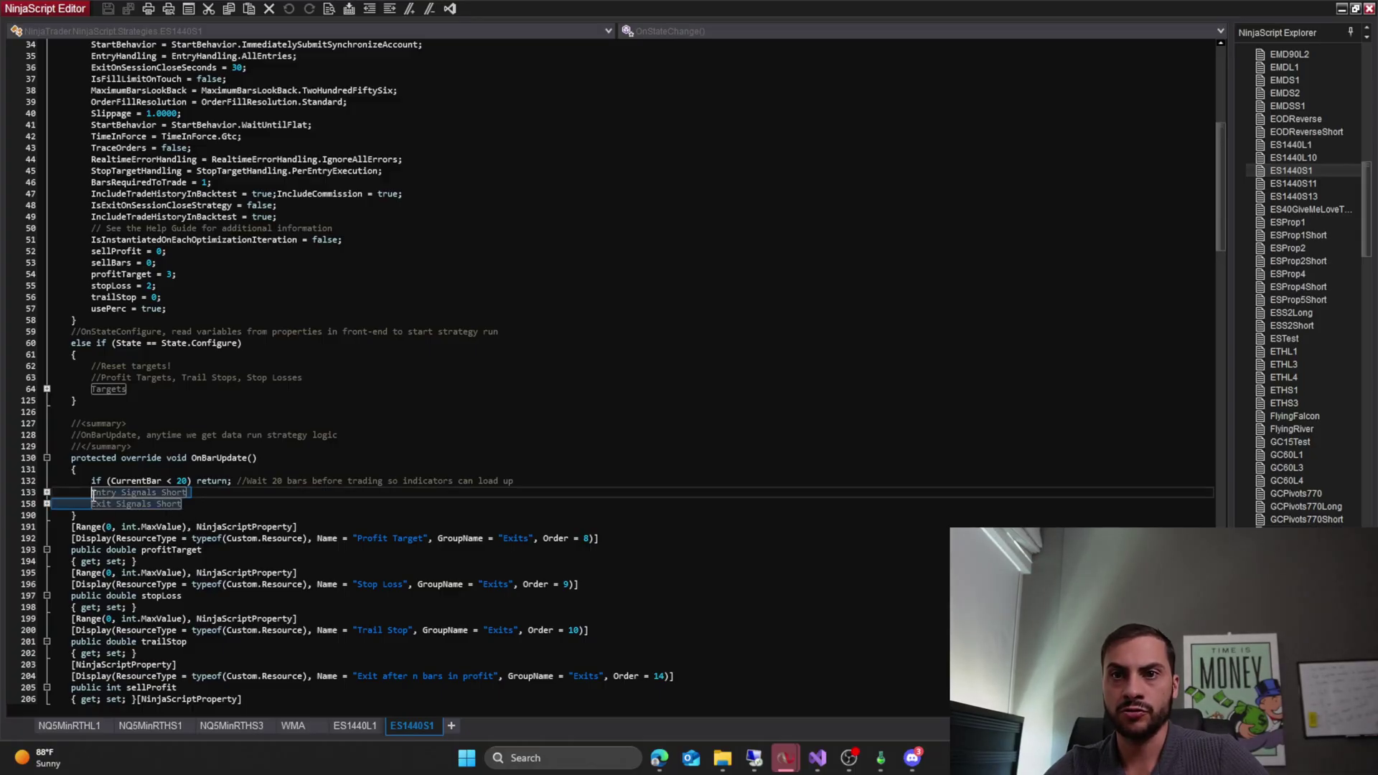
left_click(355, 725)
scroll(198, 400, "down", 14)
left_click(198, 399)
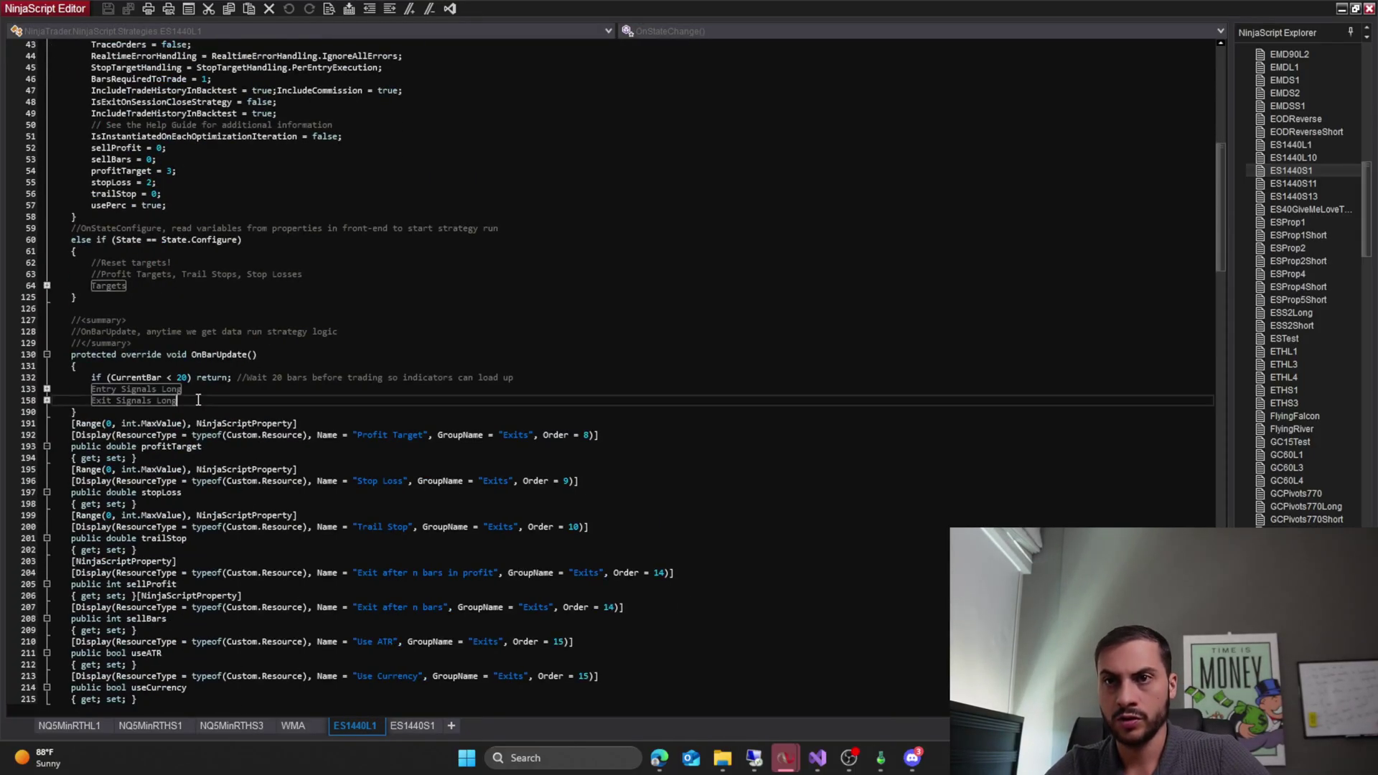
key("ctrl+v")
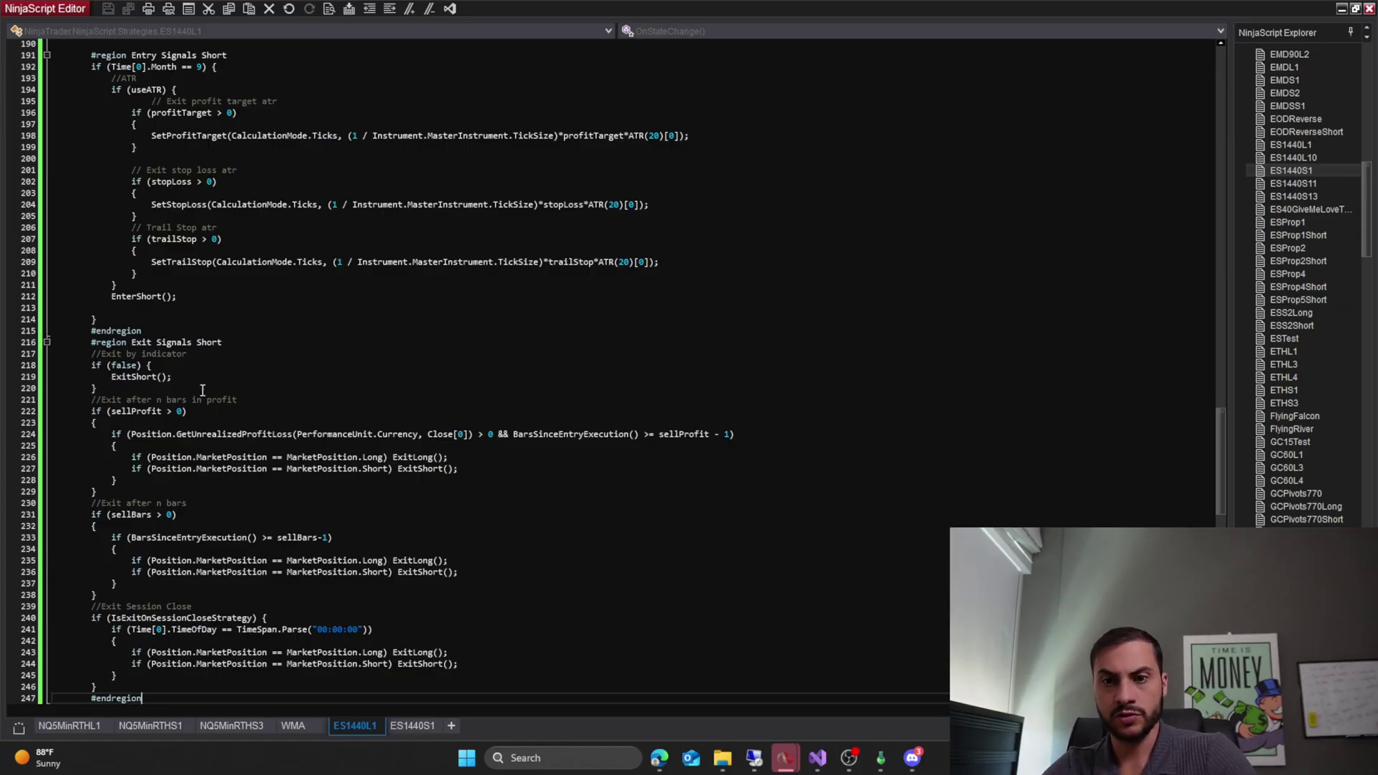
- Expand the Entry Signals Long region in ES1440L1 and compare its entry condition with the pasted short entry
scroll(273, 480, "up", 4)
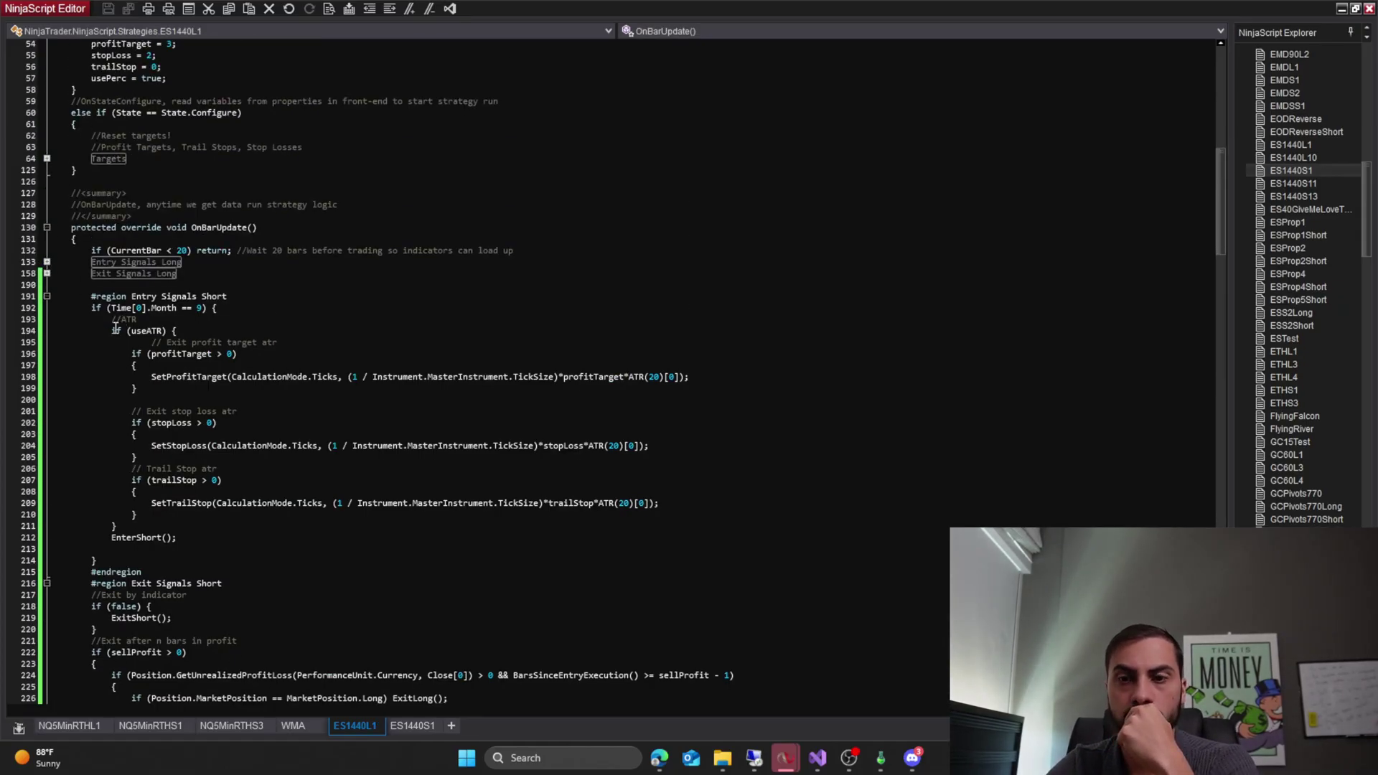
left_click(47, 262)
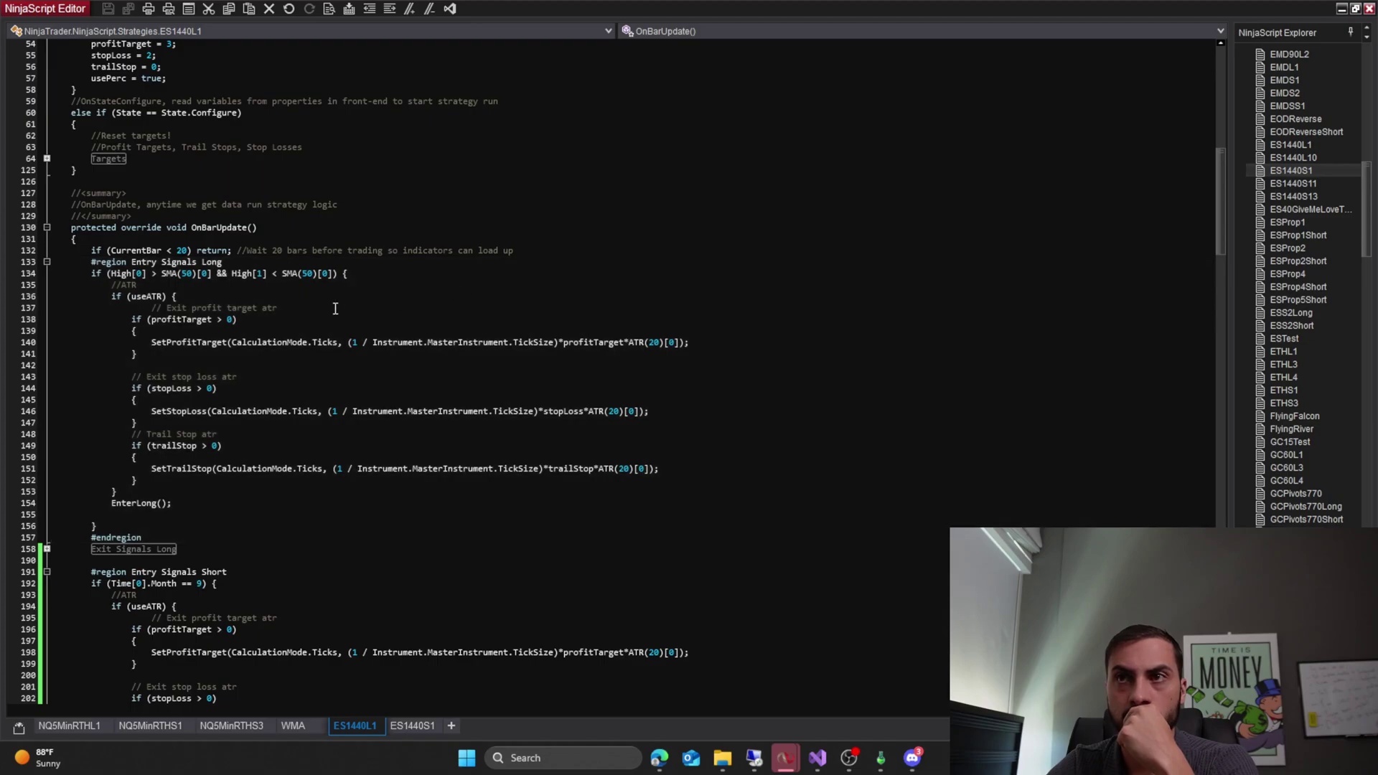
scroll(335, 308, "down", 2)
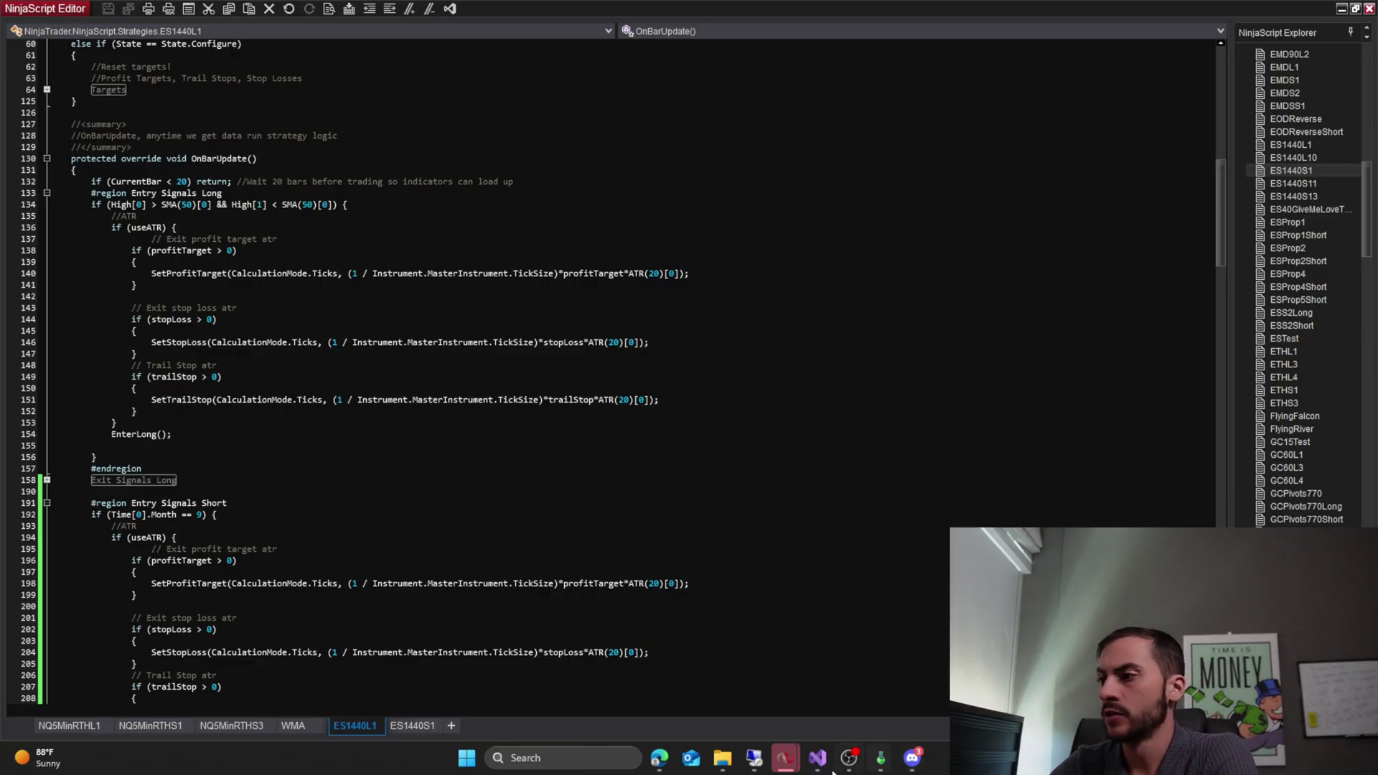
- Switch to the Strategy Analyzer, snap it to half the screen and choose ES1440L1 as the strategy to backtest
mouse_move(793, 768)
left_click(789, 682)
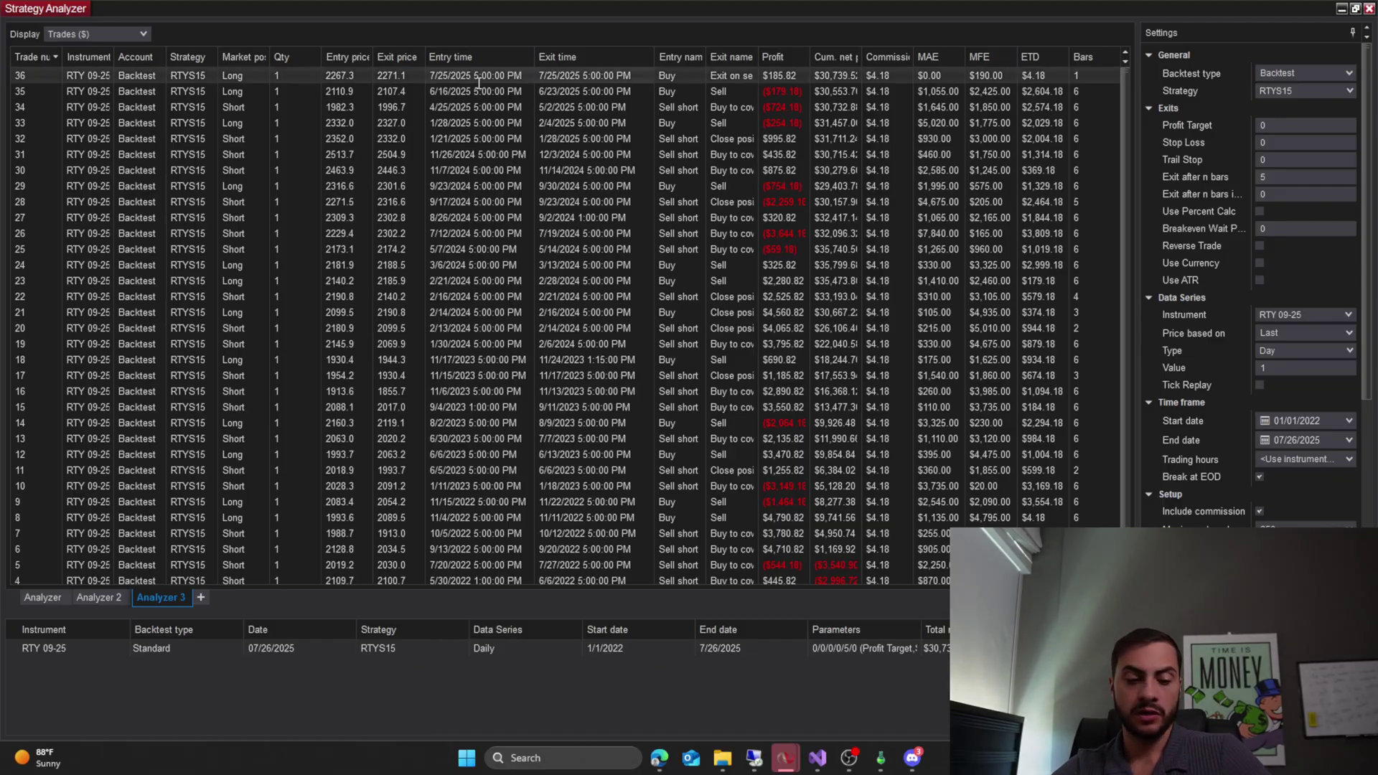
key("super+Left")
key("Escape")
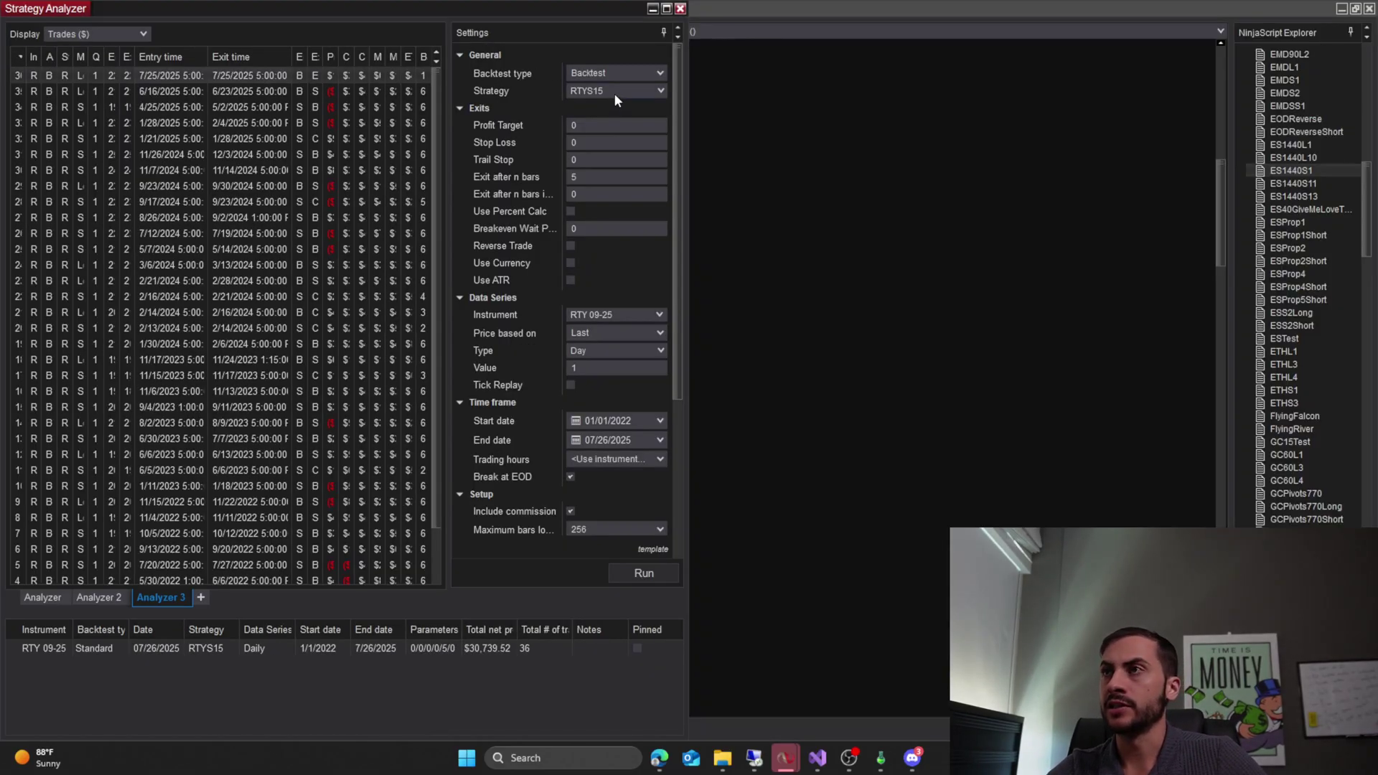
left_click(622, 90)
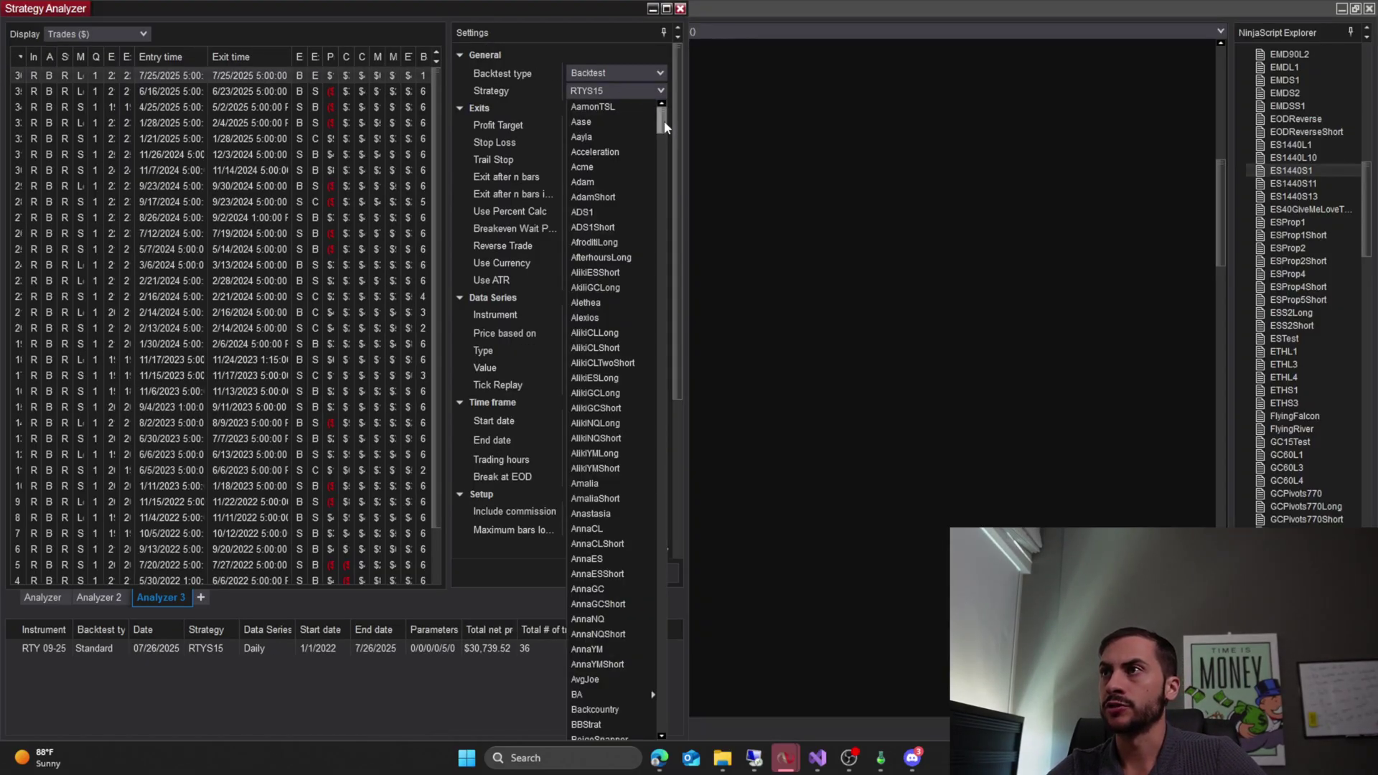
left_click_drag(665, 127, 681, 251)
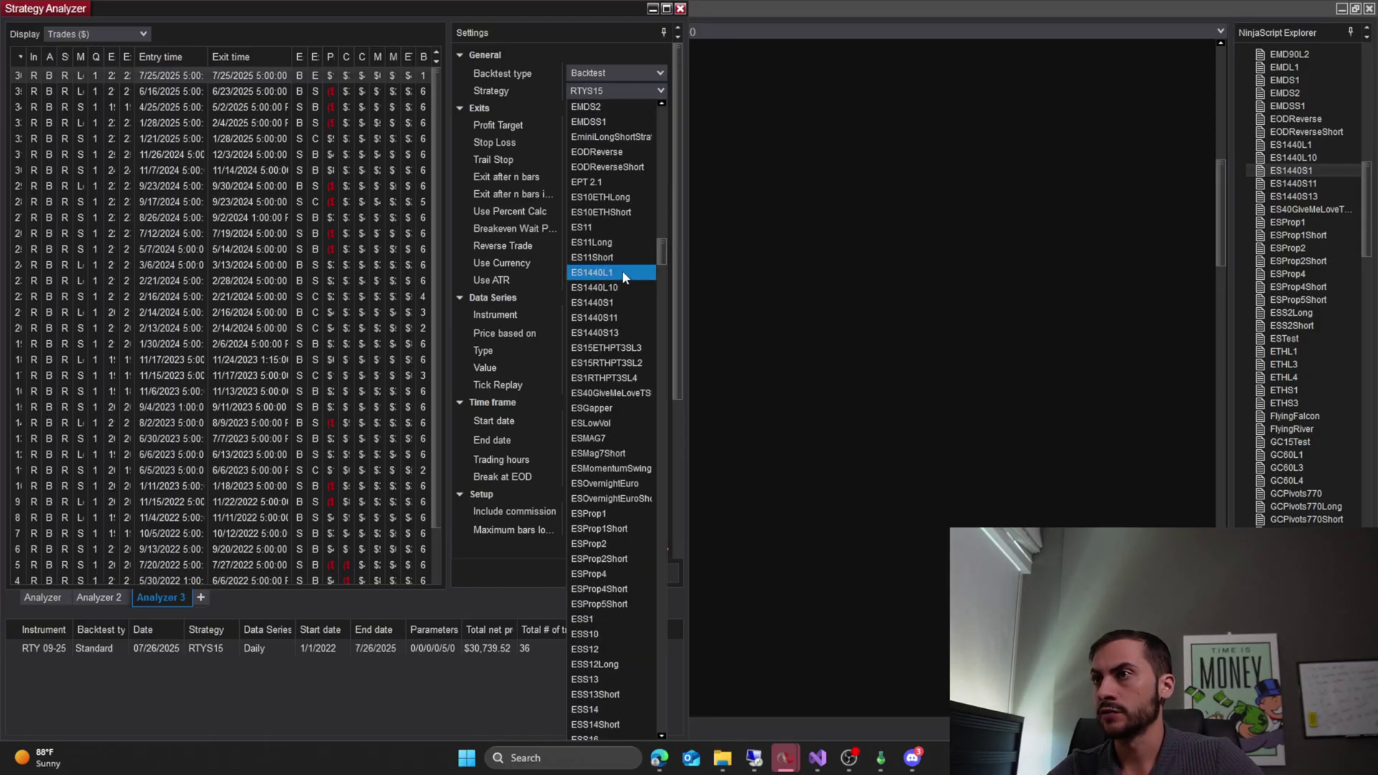
key("Escape")
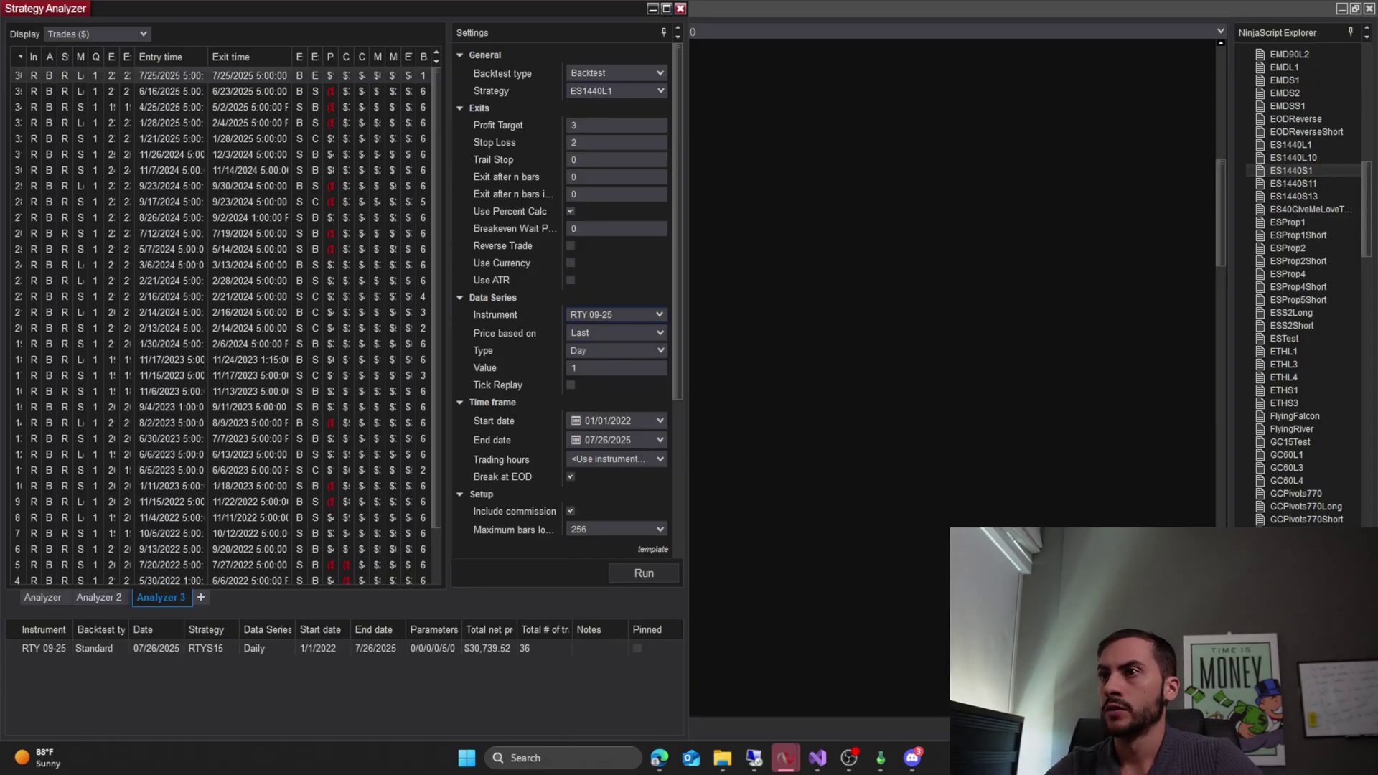
- Set the backtest data series to instrument ES 09-25 with Minute bars and a value of 1440
type("ES")
left_click(609, 365)
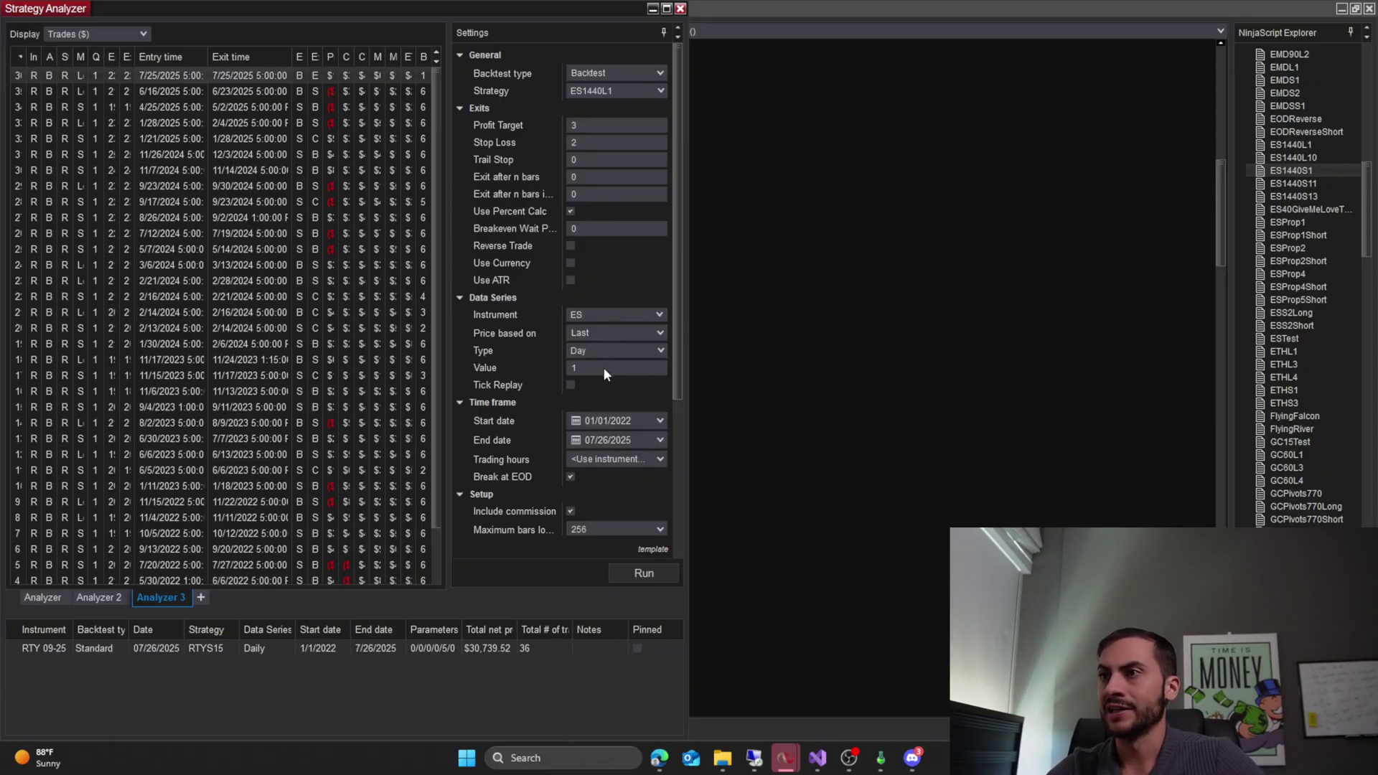
left_click(605, 349)
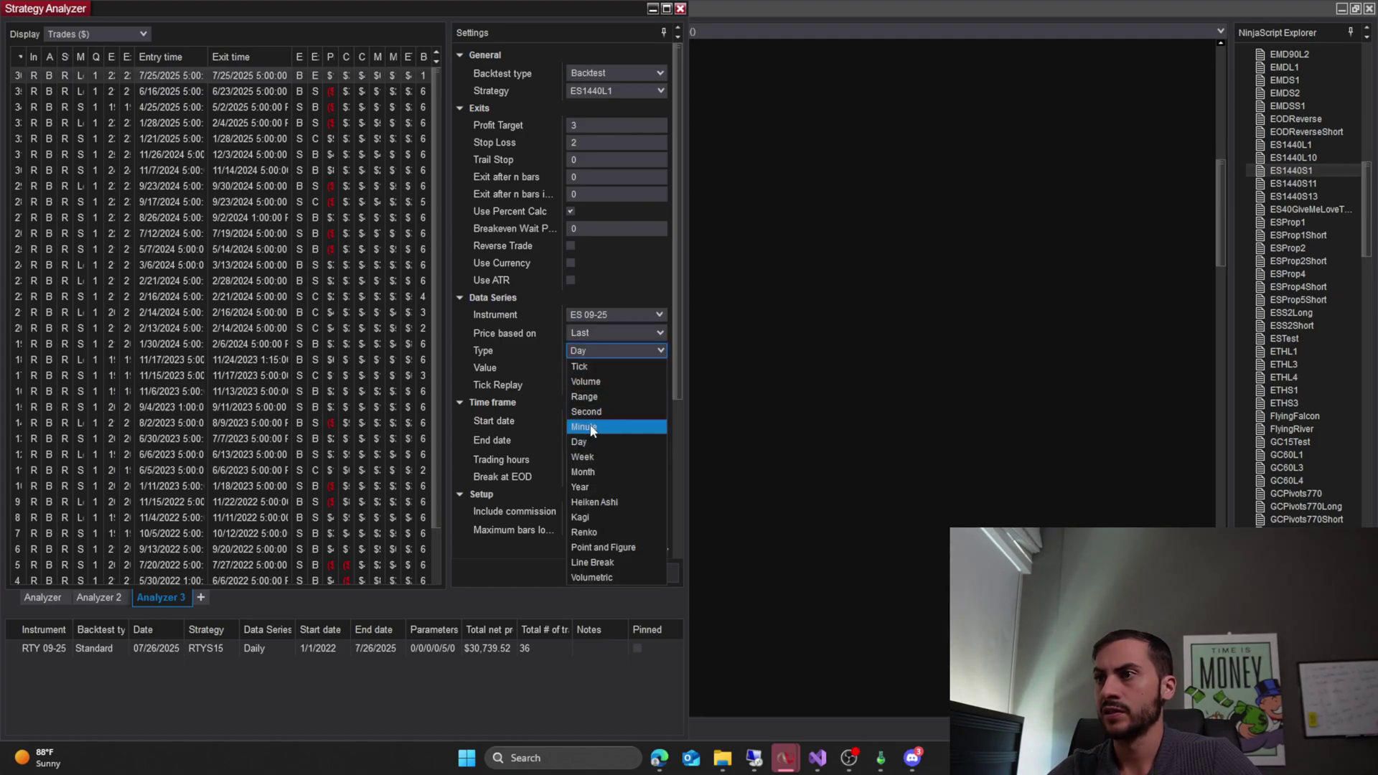
left_click(608, 368)
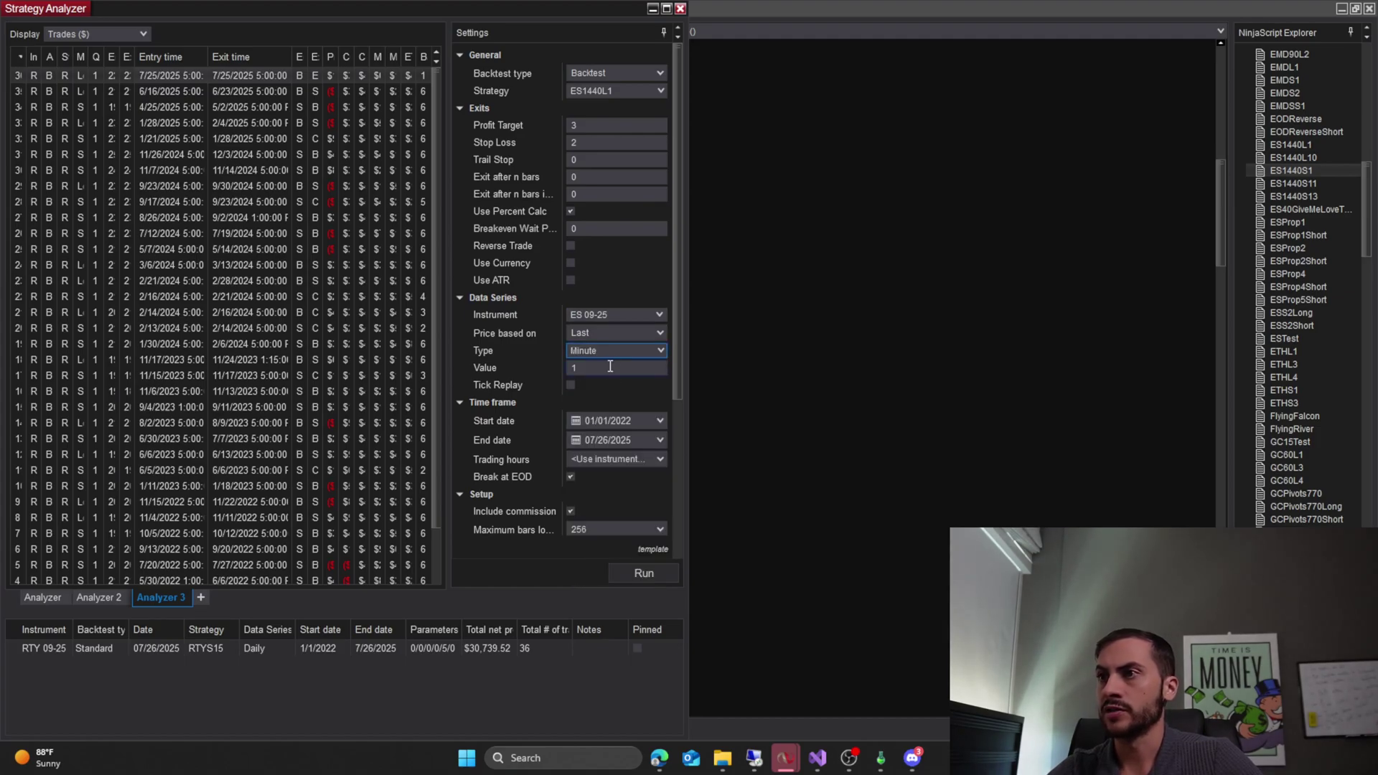
key("m")
key("Tab")
type("1440")
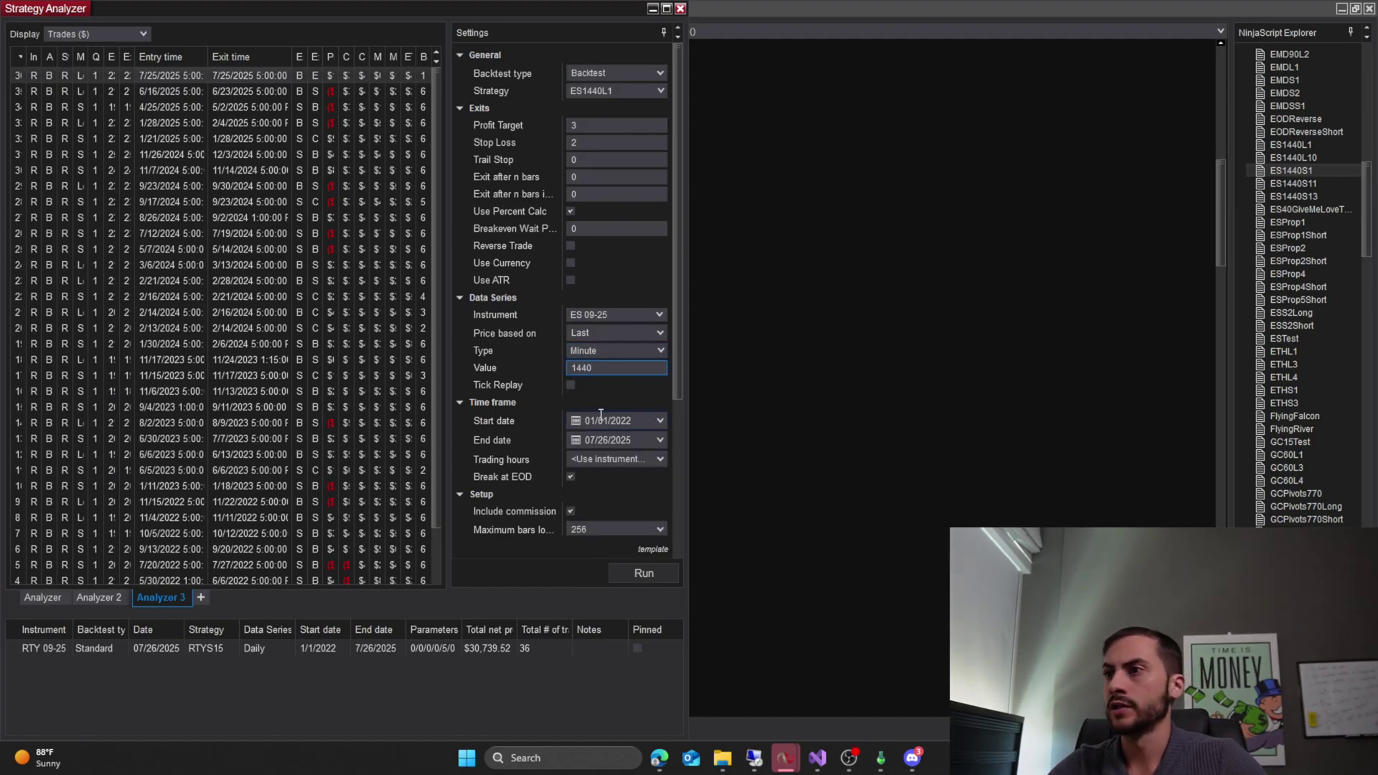
- Set the backtest time frame from 01/01/2020 to 09/01/2024
left_click(637, 421)
type("2020")
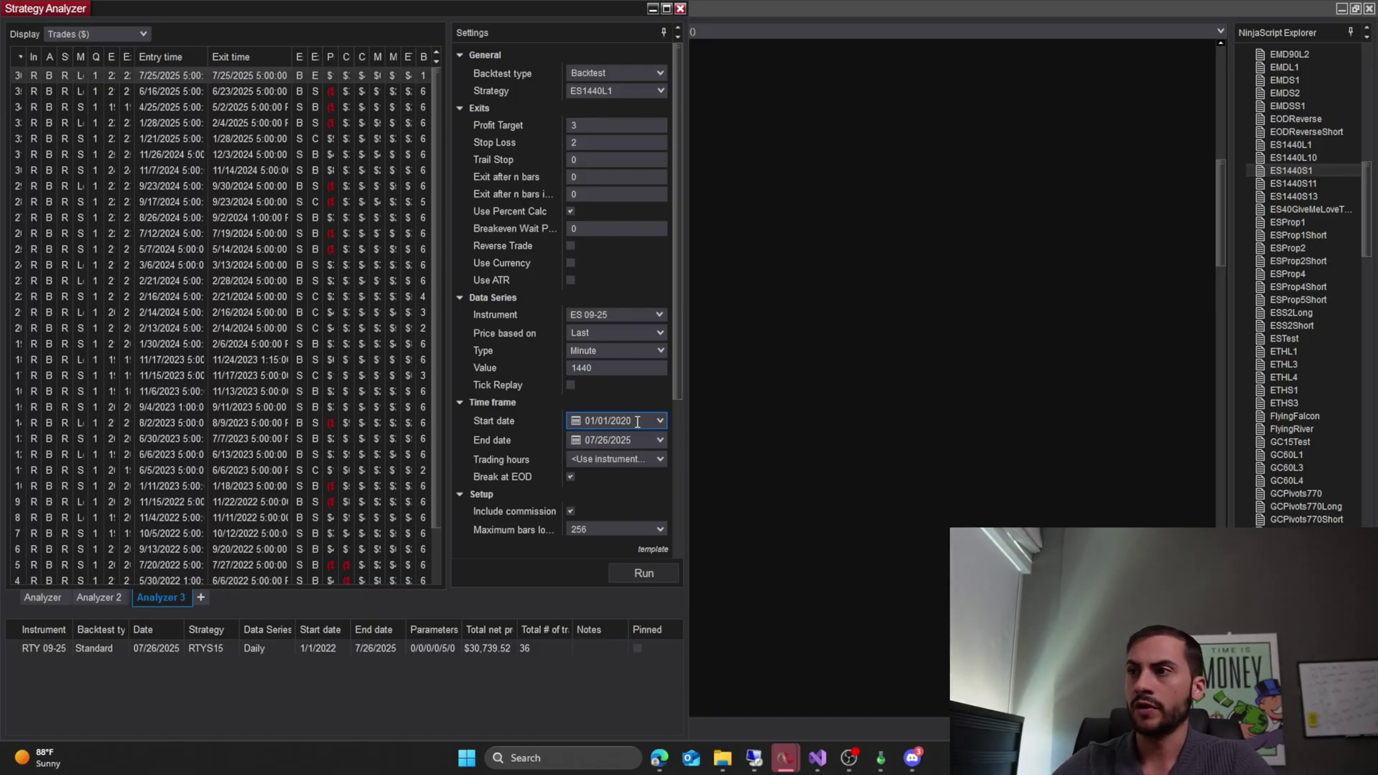
left_click(640, 439)
type("2024")
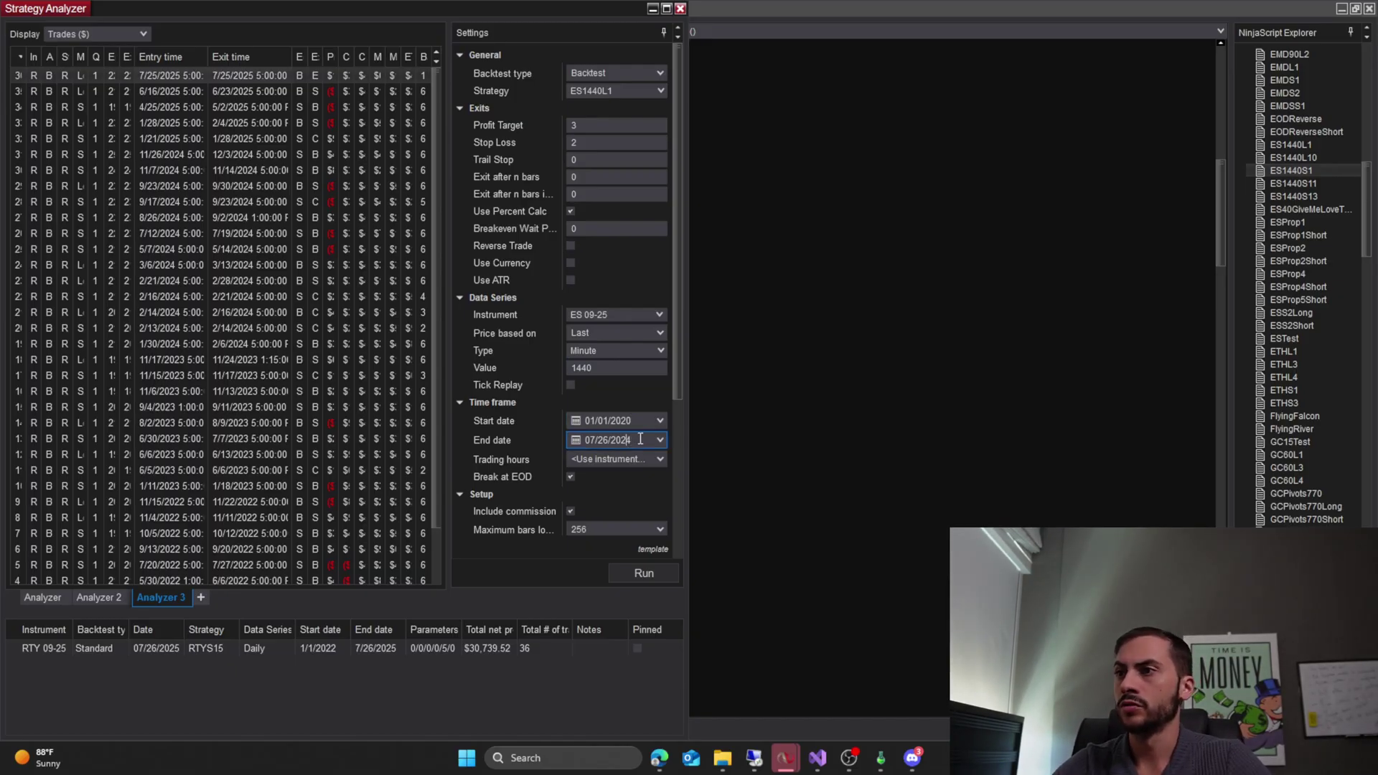
key("BackSpace")
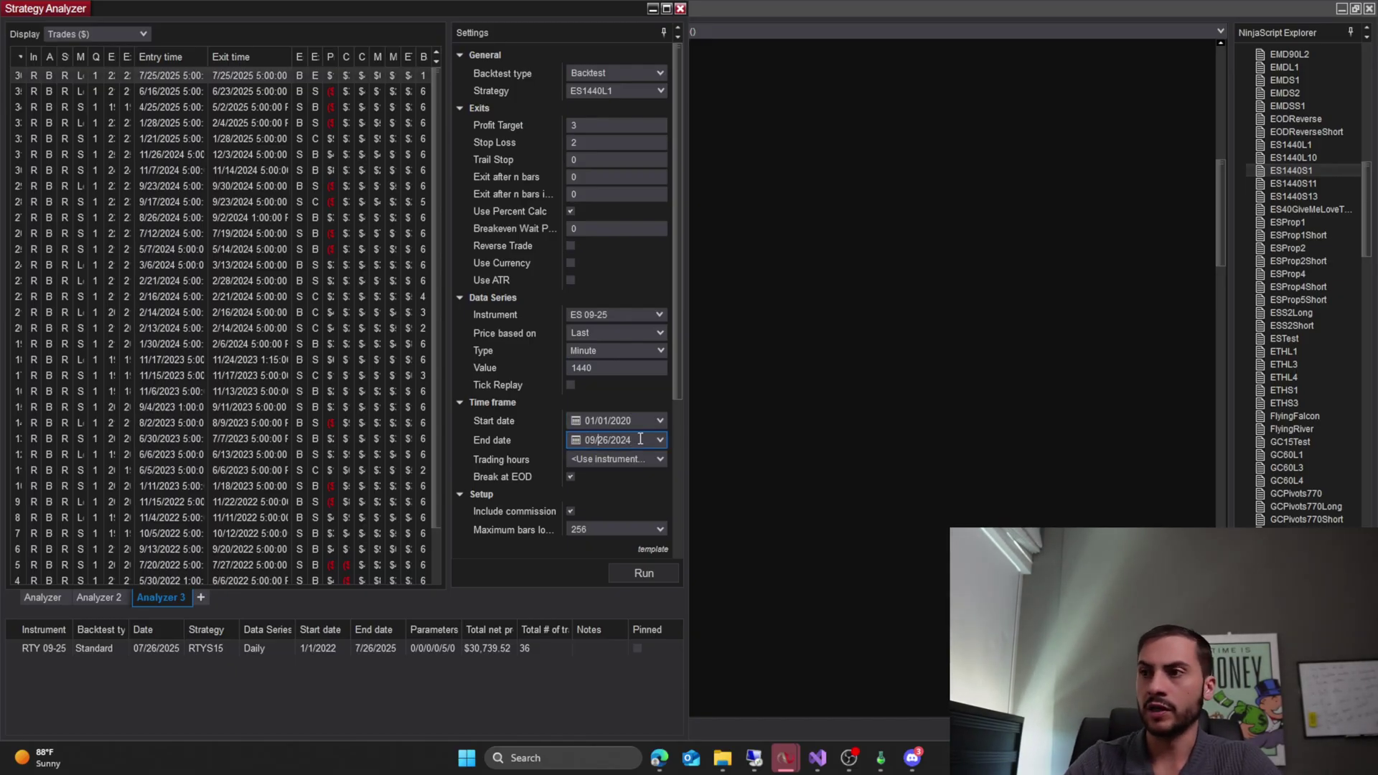
type("26")
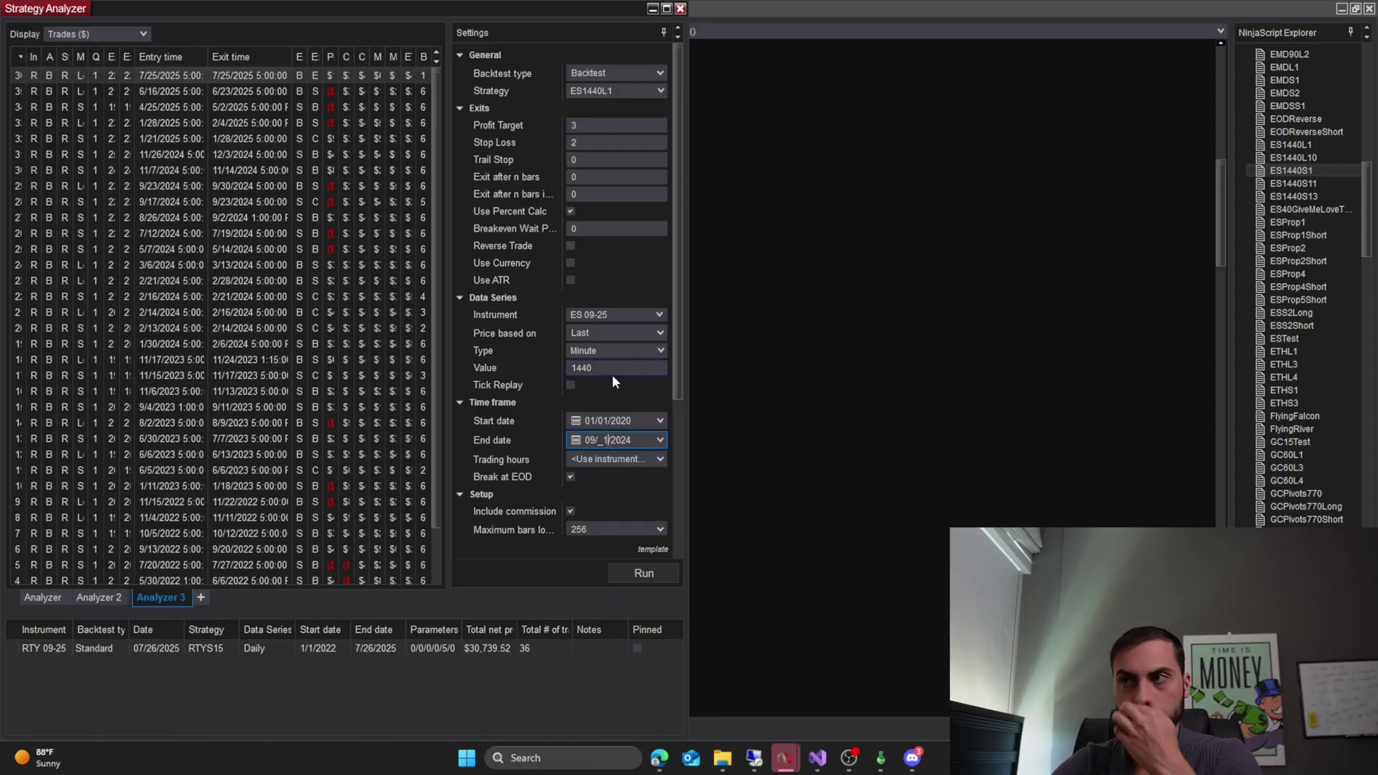
left_click(612, 370)
- Check the remaining setup and order settings and run the ES1440L1 backtest
scroll(532, 394, "down", 3)
scroll(532, 394, "down", 1)
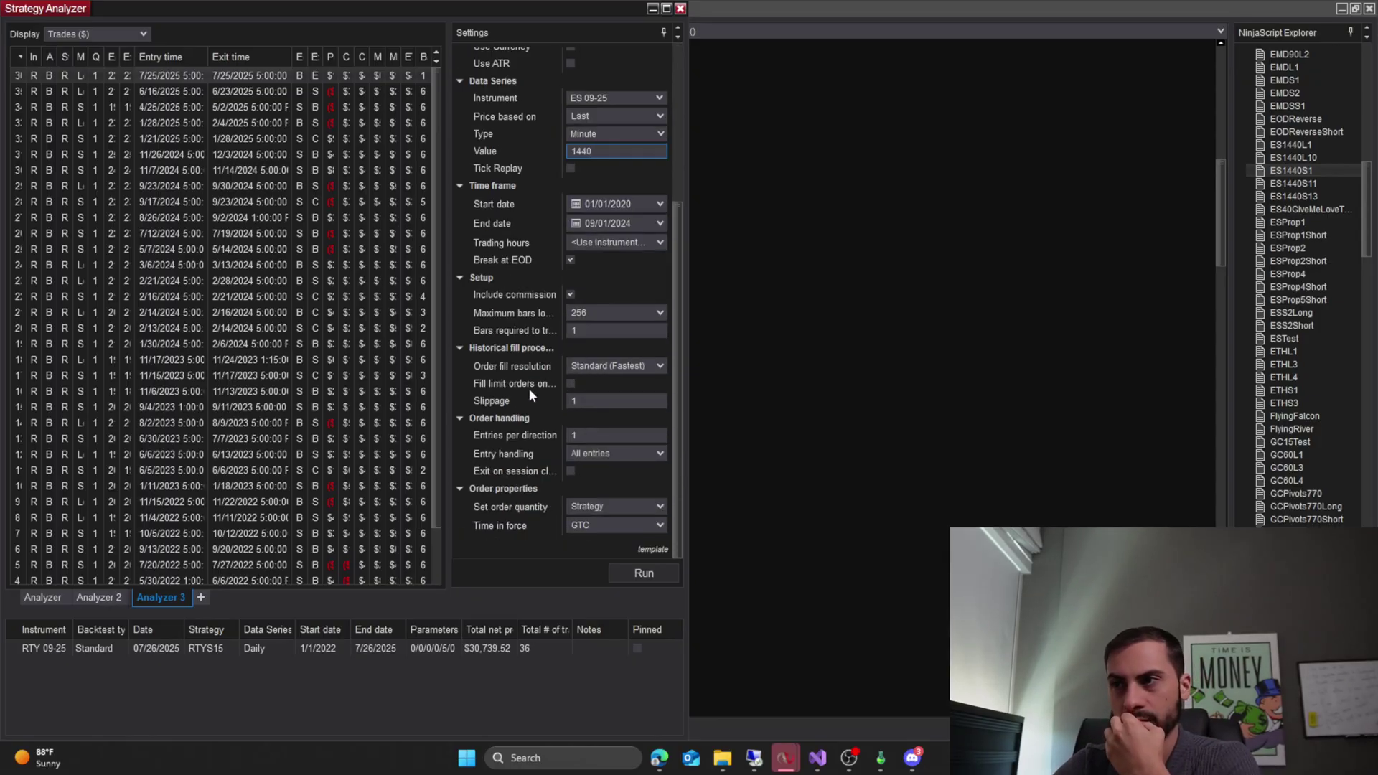
left_click(643, 573)
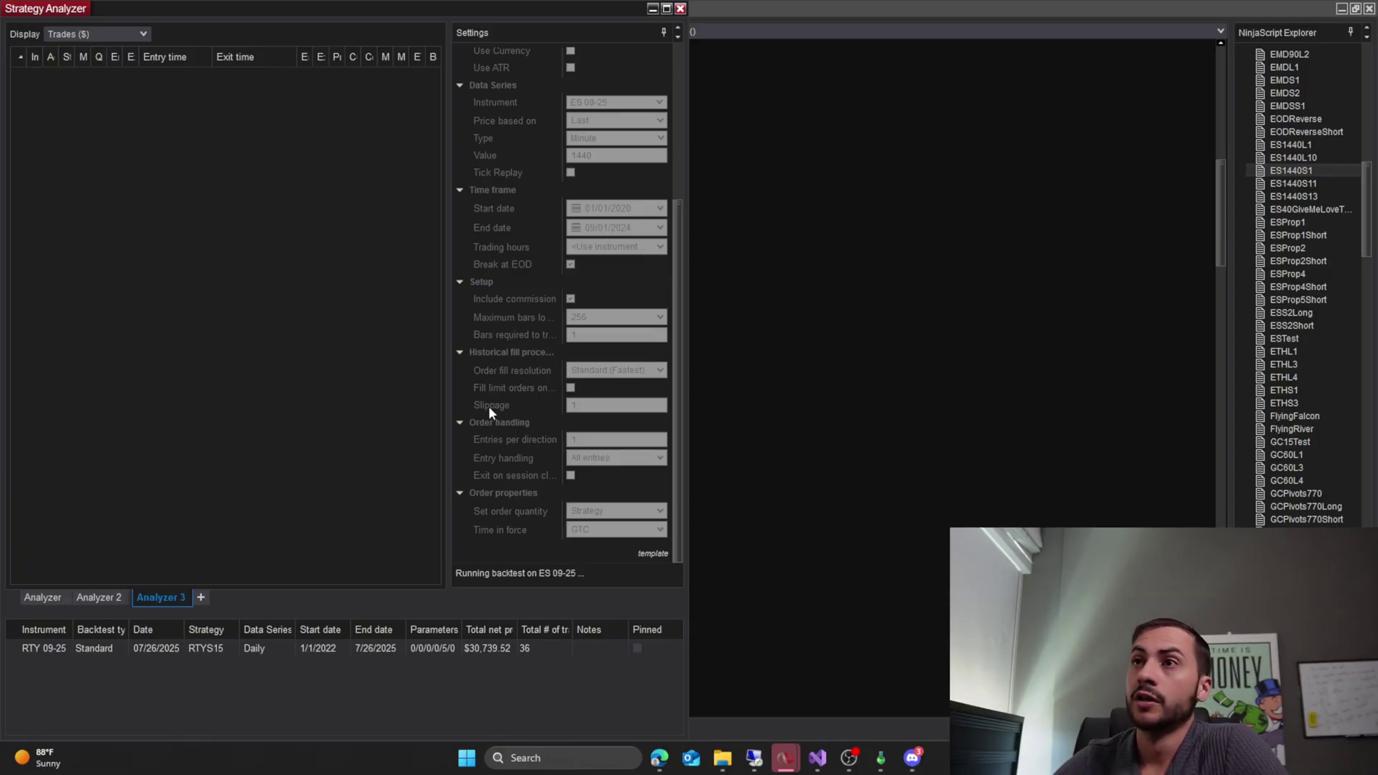
- Maximize the Strategy Analyzer and display the backtest as a chart, compressing the time axis to examine more trades
left_click(666, 8)
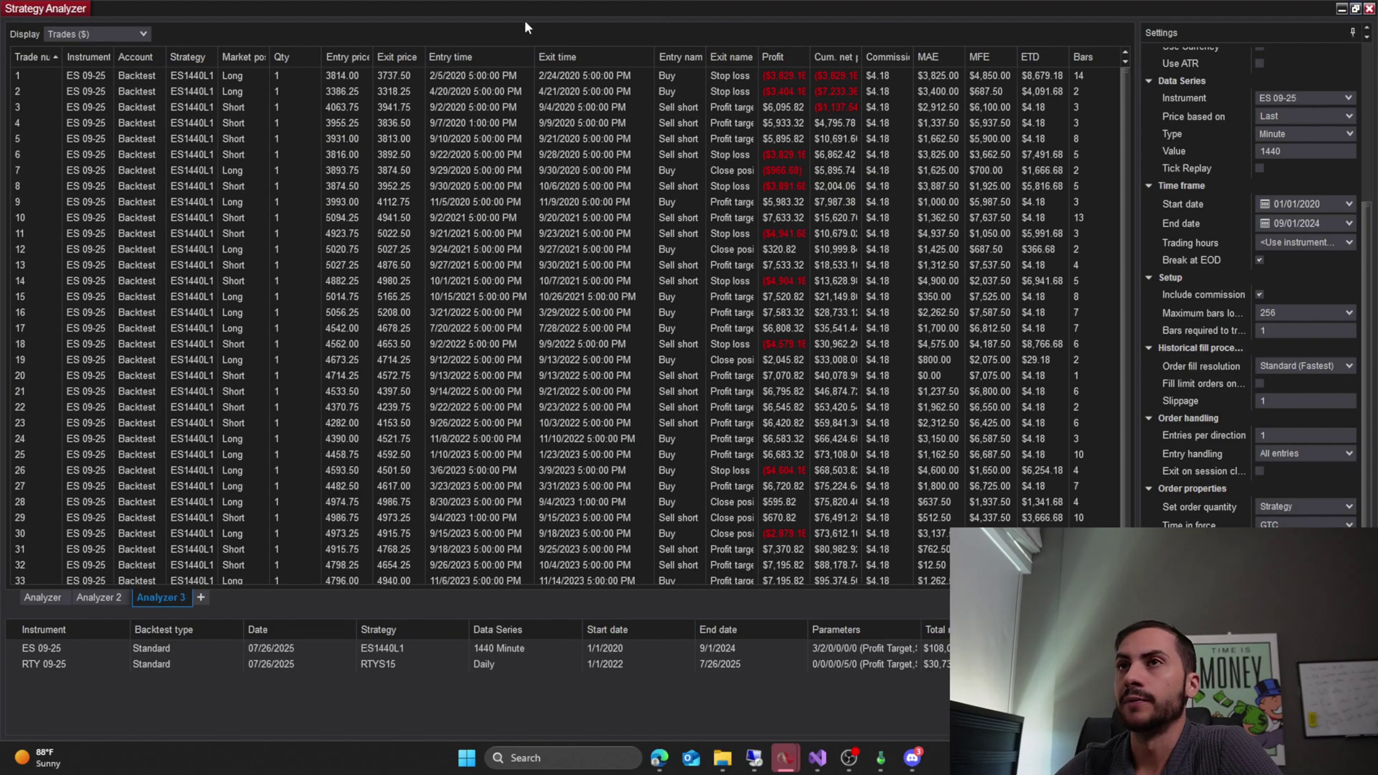
left_click(122, 32)
left_click(93, 79)
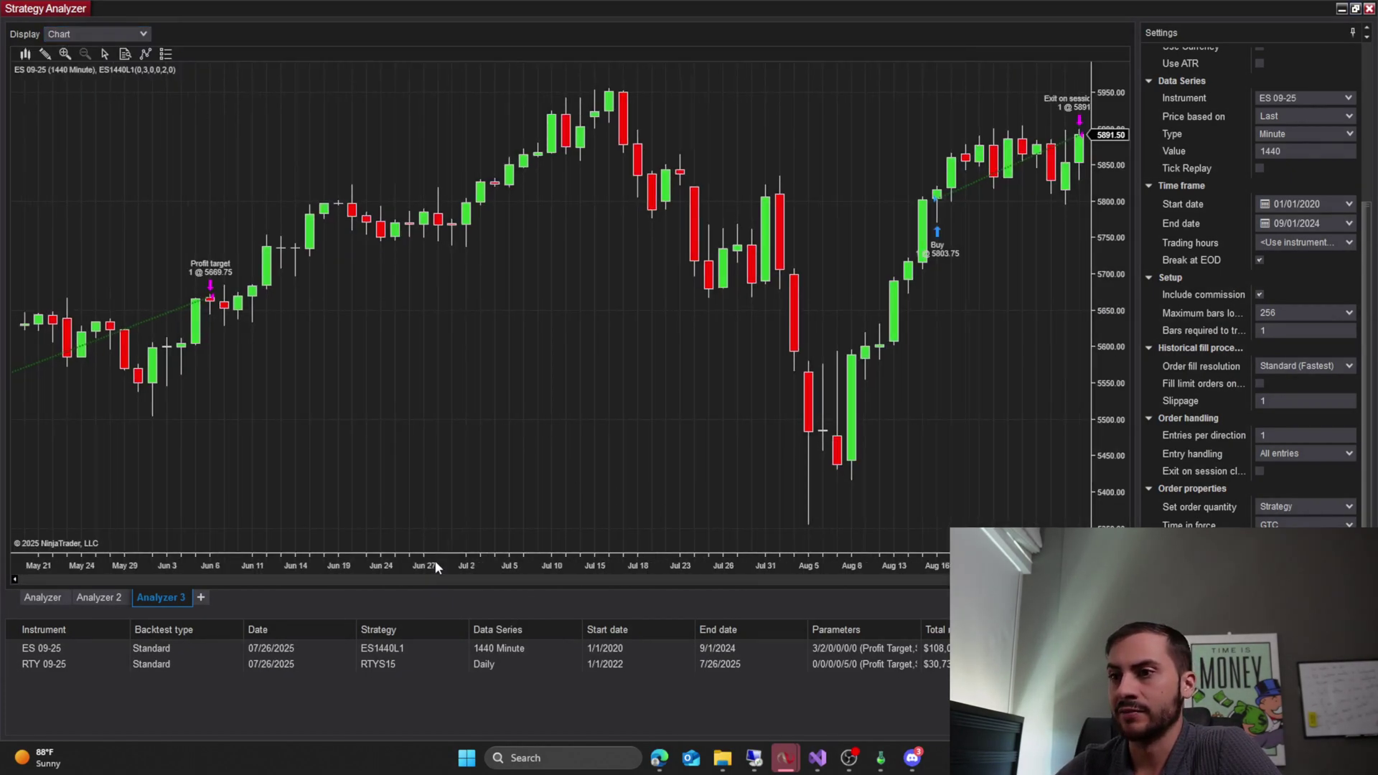
left_click_drag(435, 561, 561, 566)
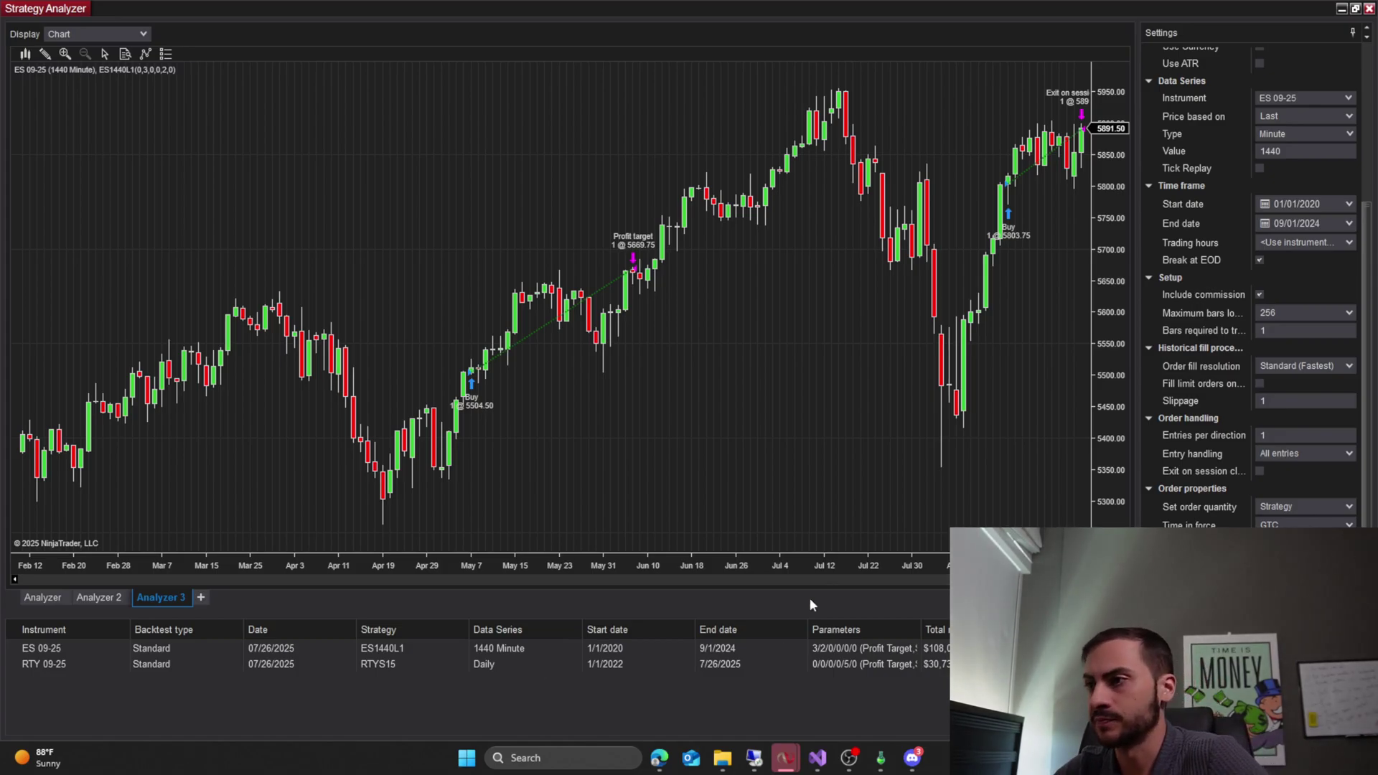
- Examine the entries and exits on the ES1440L1 backtest chart, working back from the latest trades through the preceding year
scroll(581, 445, "down", 3)
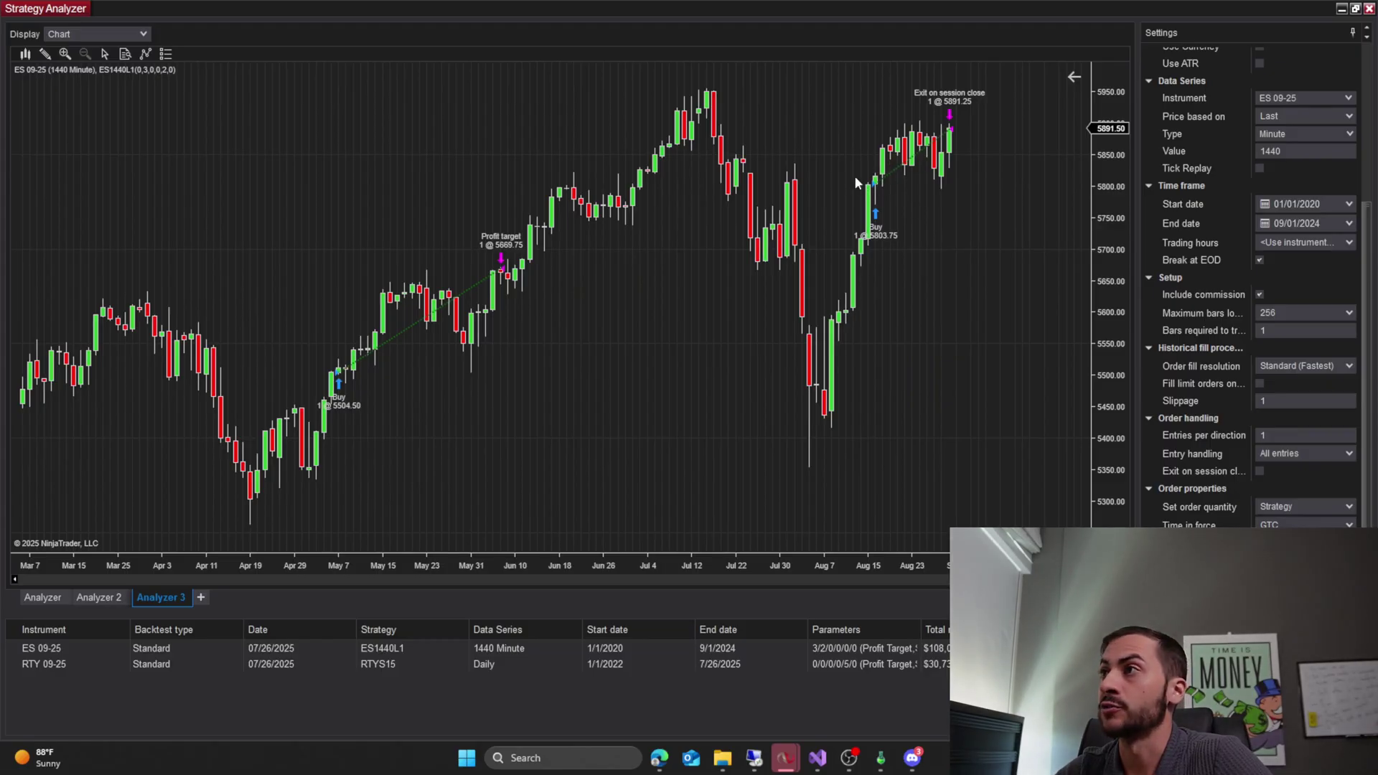
left_click_drag(851, 559, 465, 551)
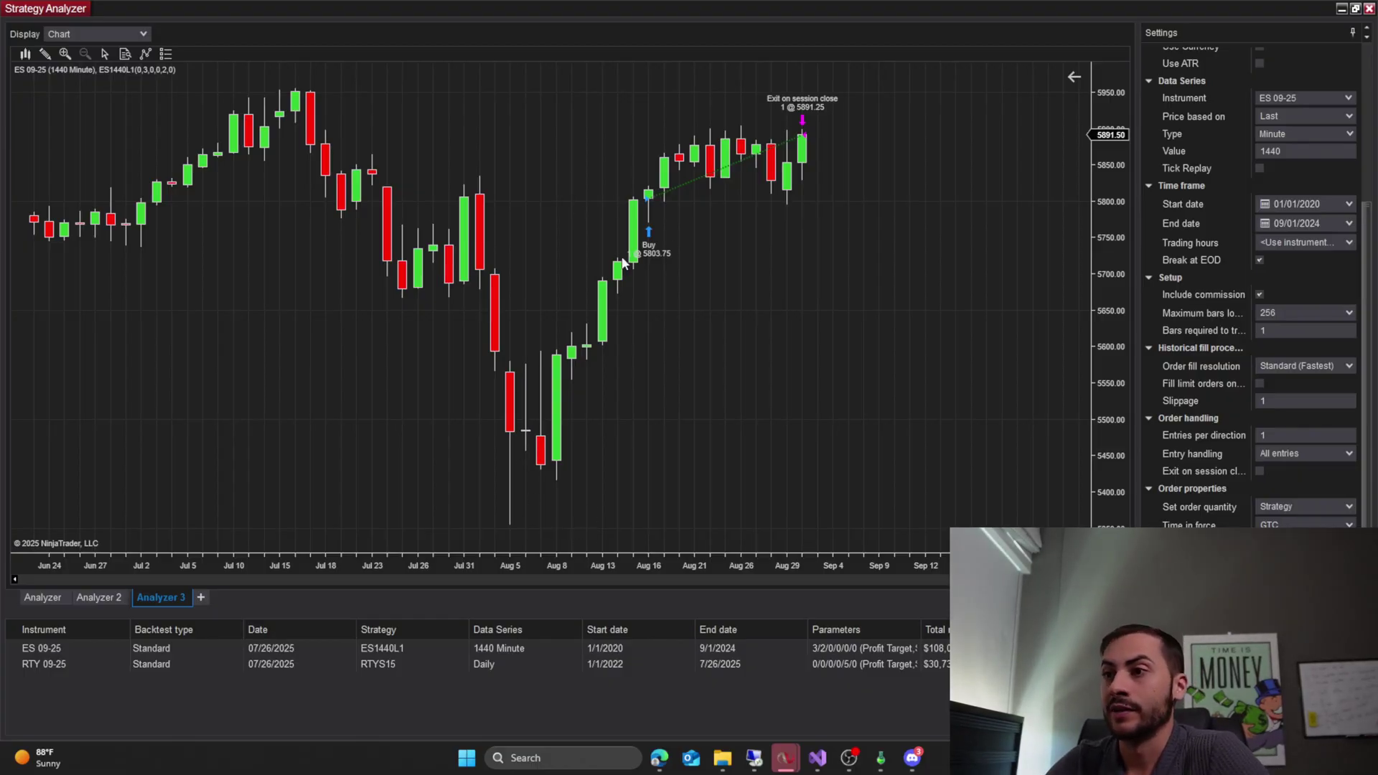
scroll(667, 518, "up", 10)
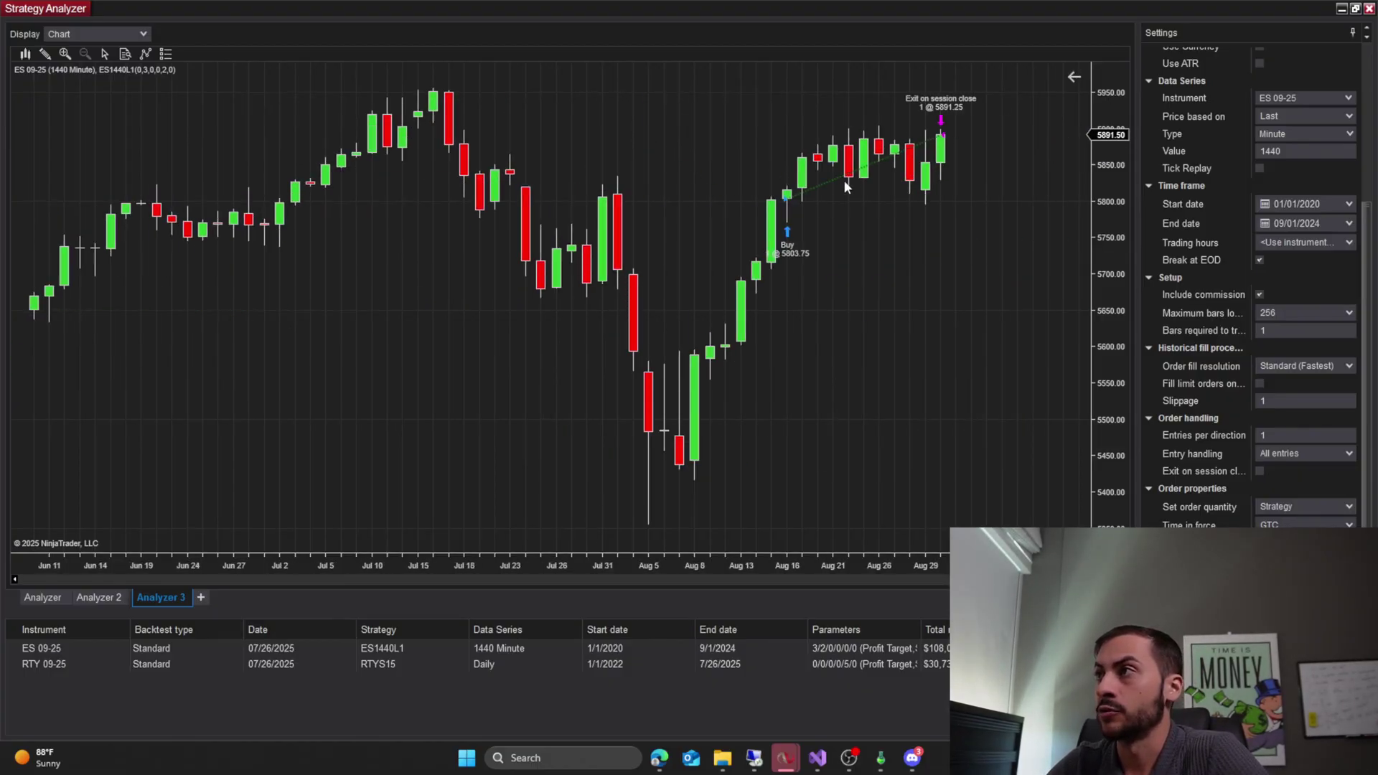
scroll(500, 272, "up", 3)
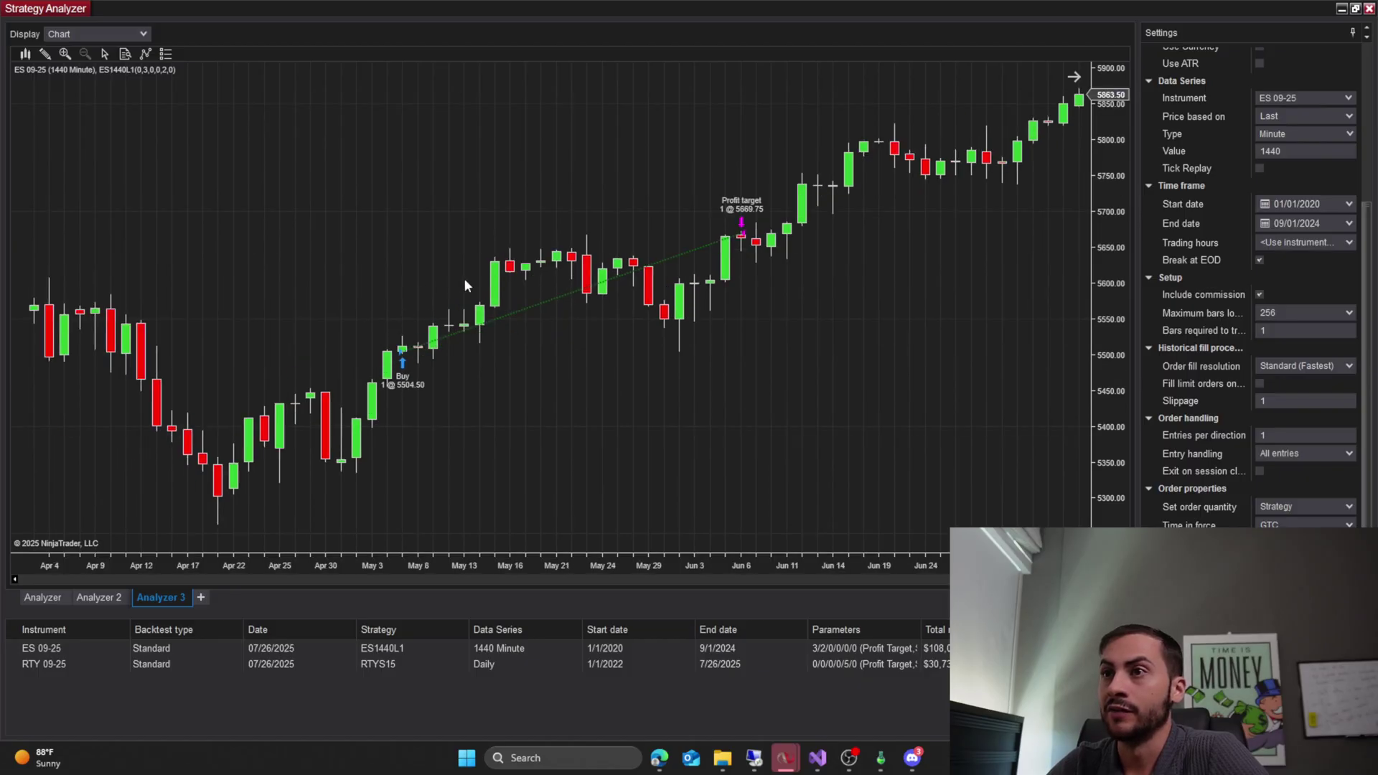
left_click_drag(368, 565, 569, 557)
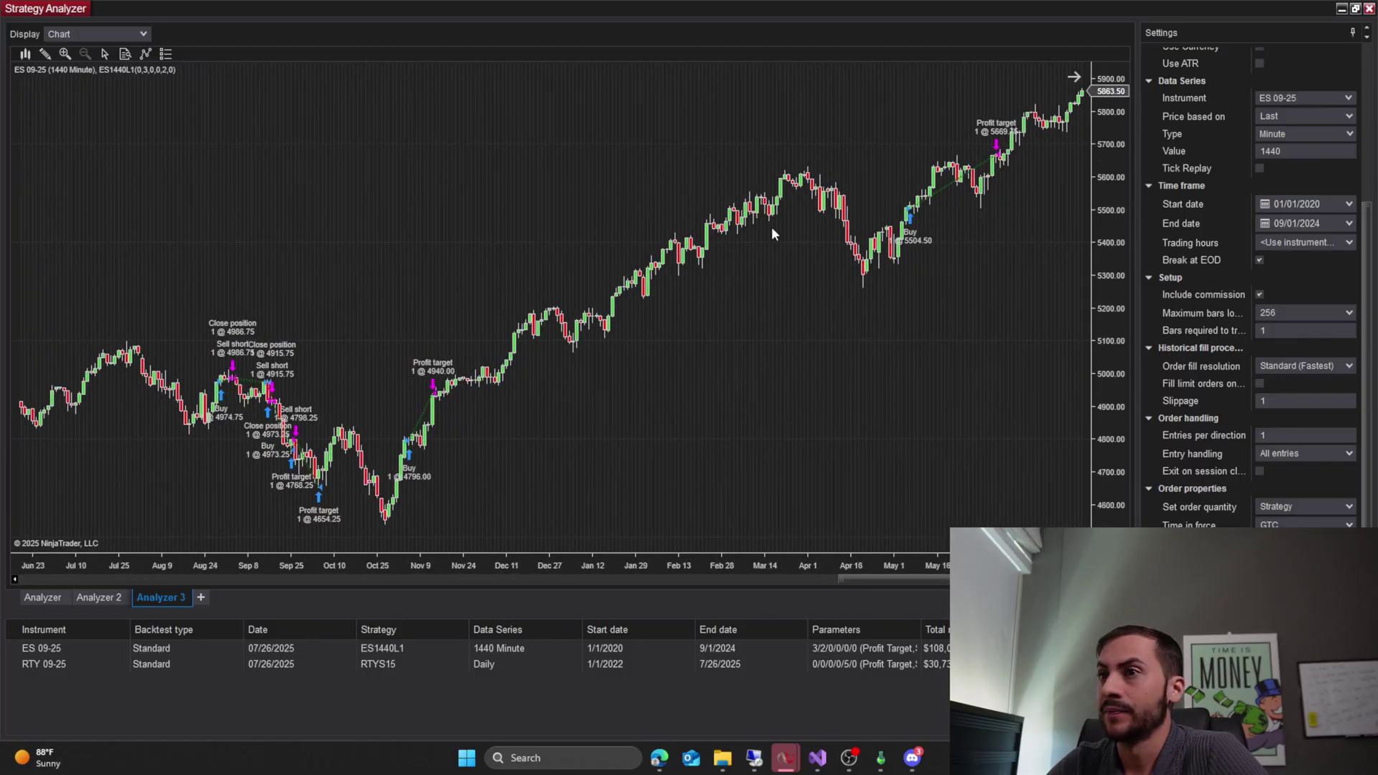
scroll(533, 312, "up", 10)
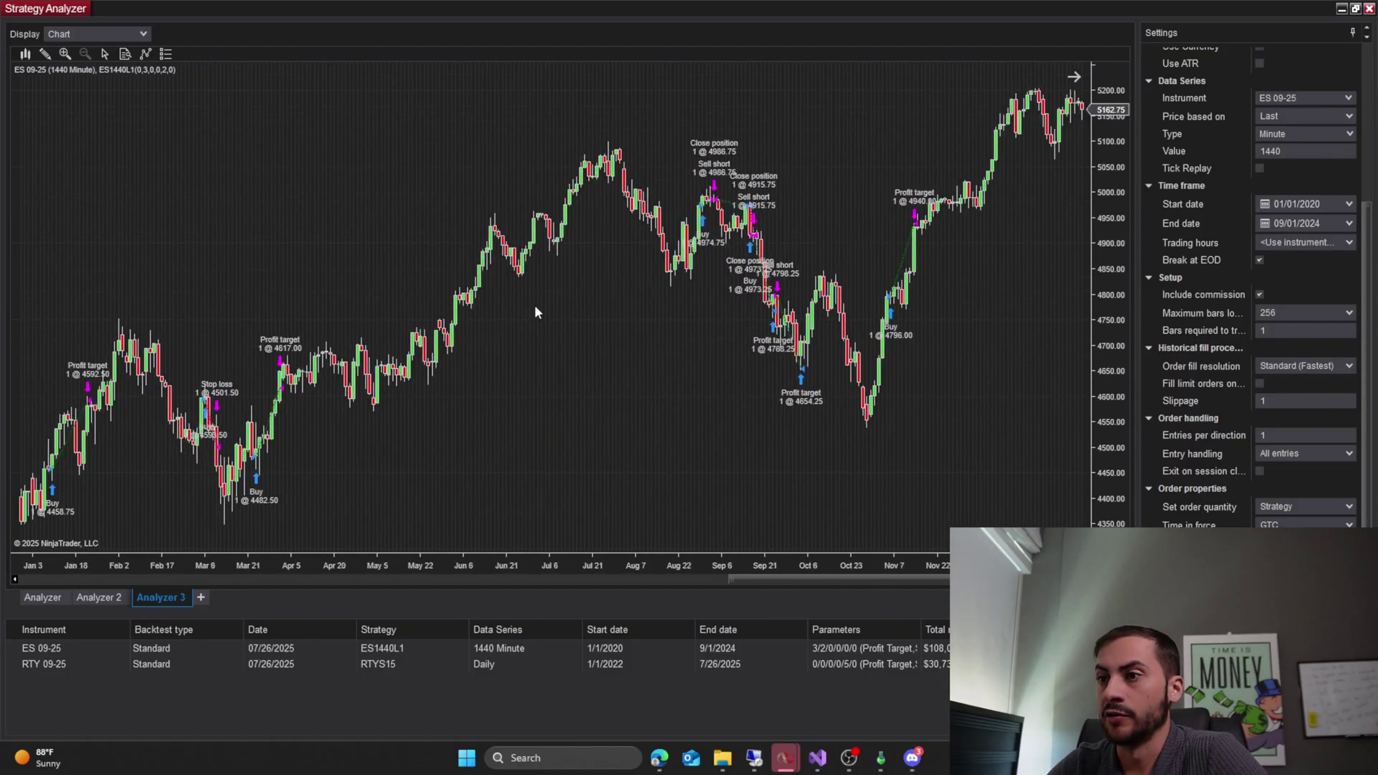
scroll(559, 332, "down", 10)
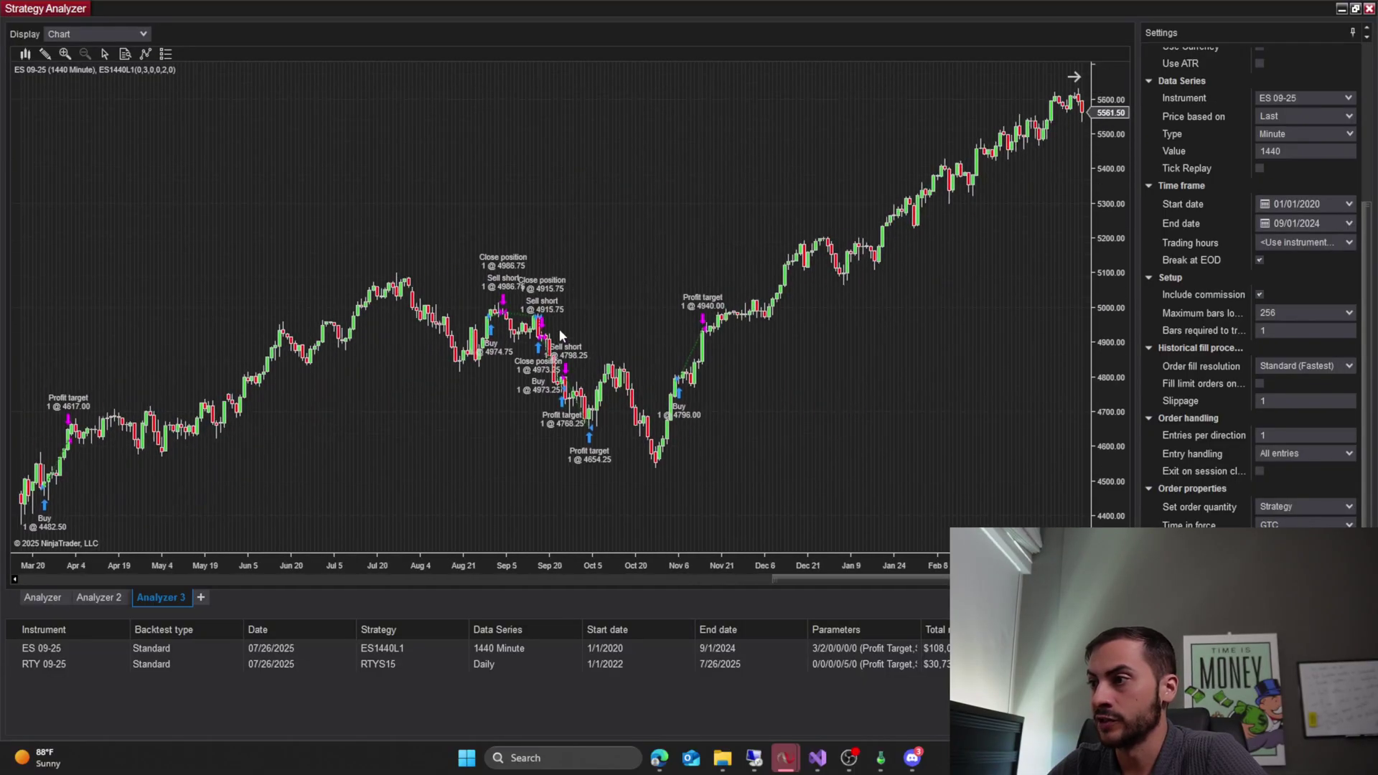
scroll(485, 389, "up", 10)
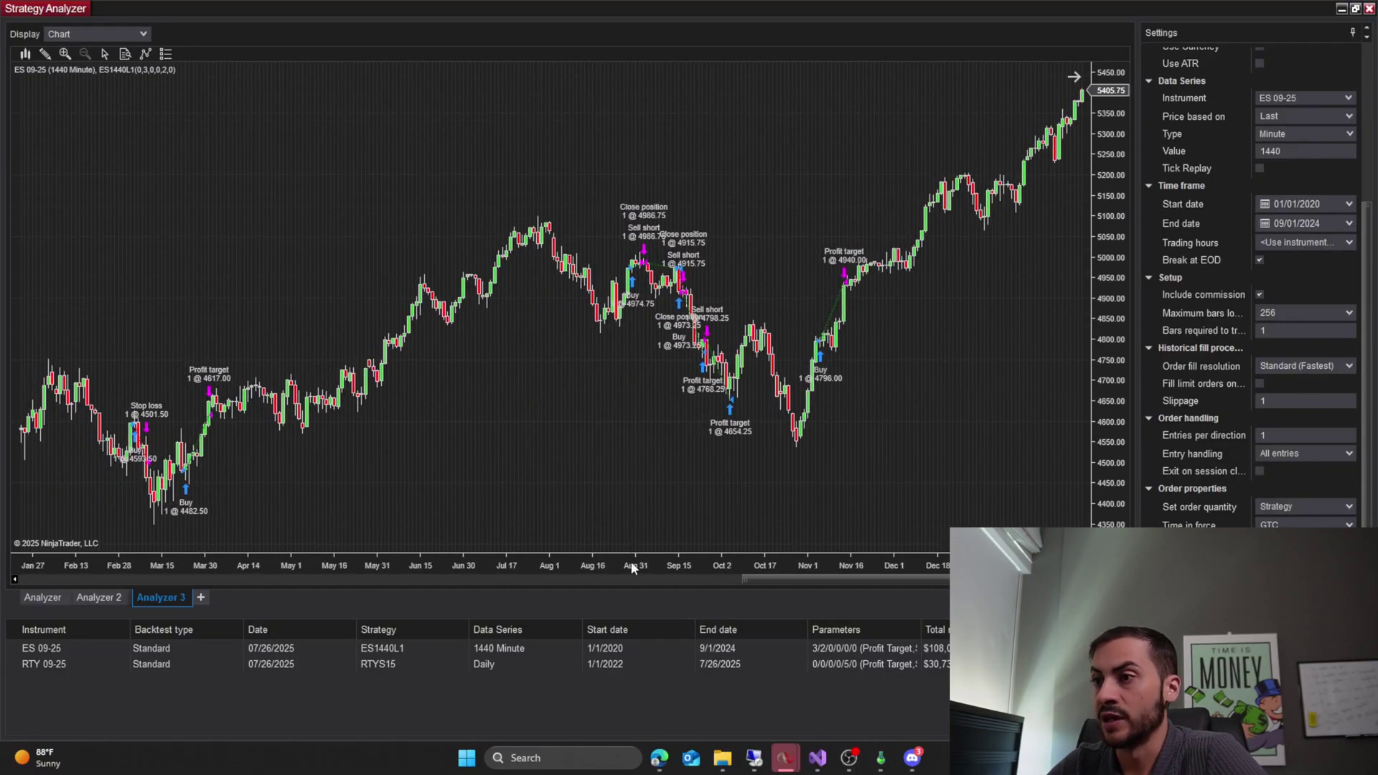
- Inspect the cluster of long and short trades between late August and early October up close on the chart
scroll(409, 457, "up", 5)
scroll(699, 567, "up", 5)
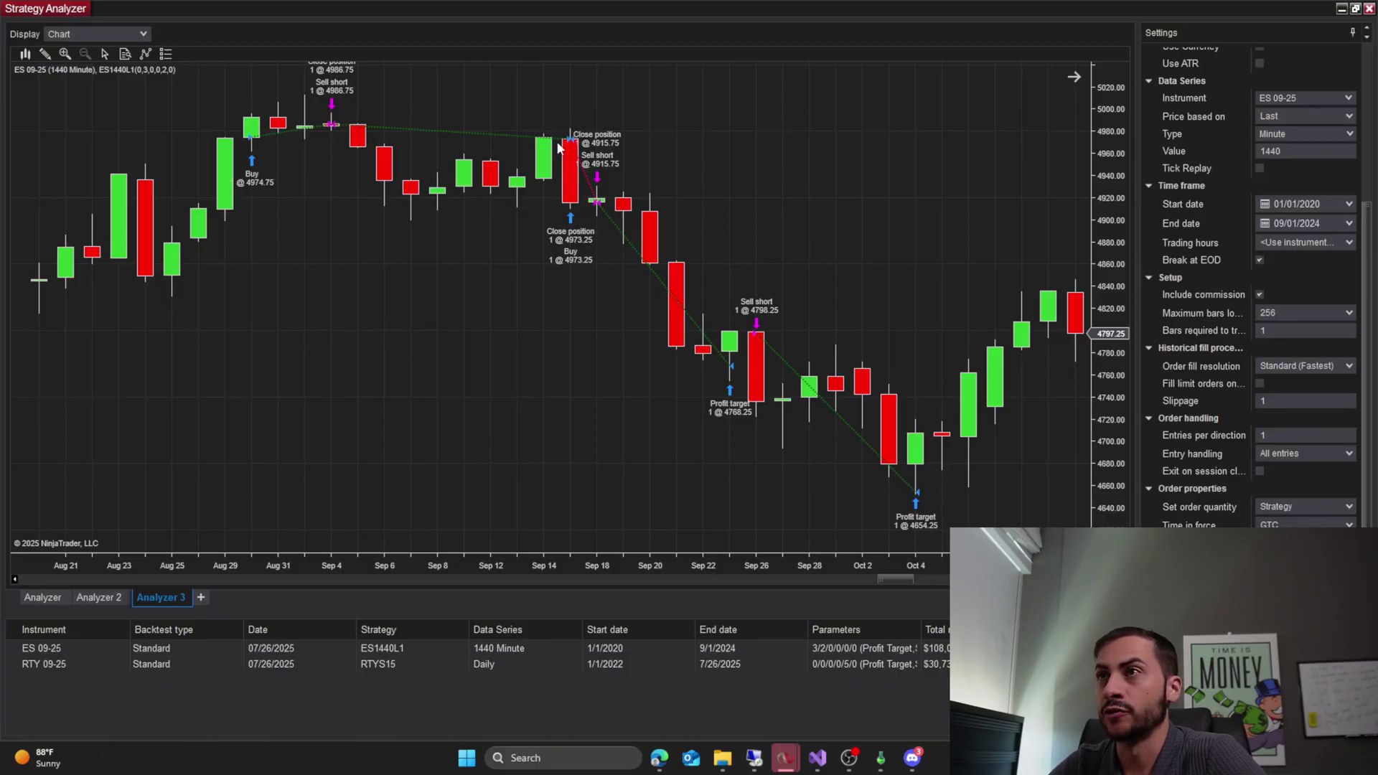
left_click_drag(535, 554, 316, 343)
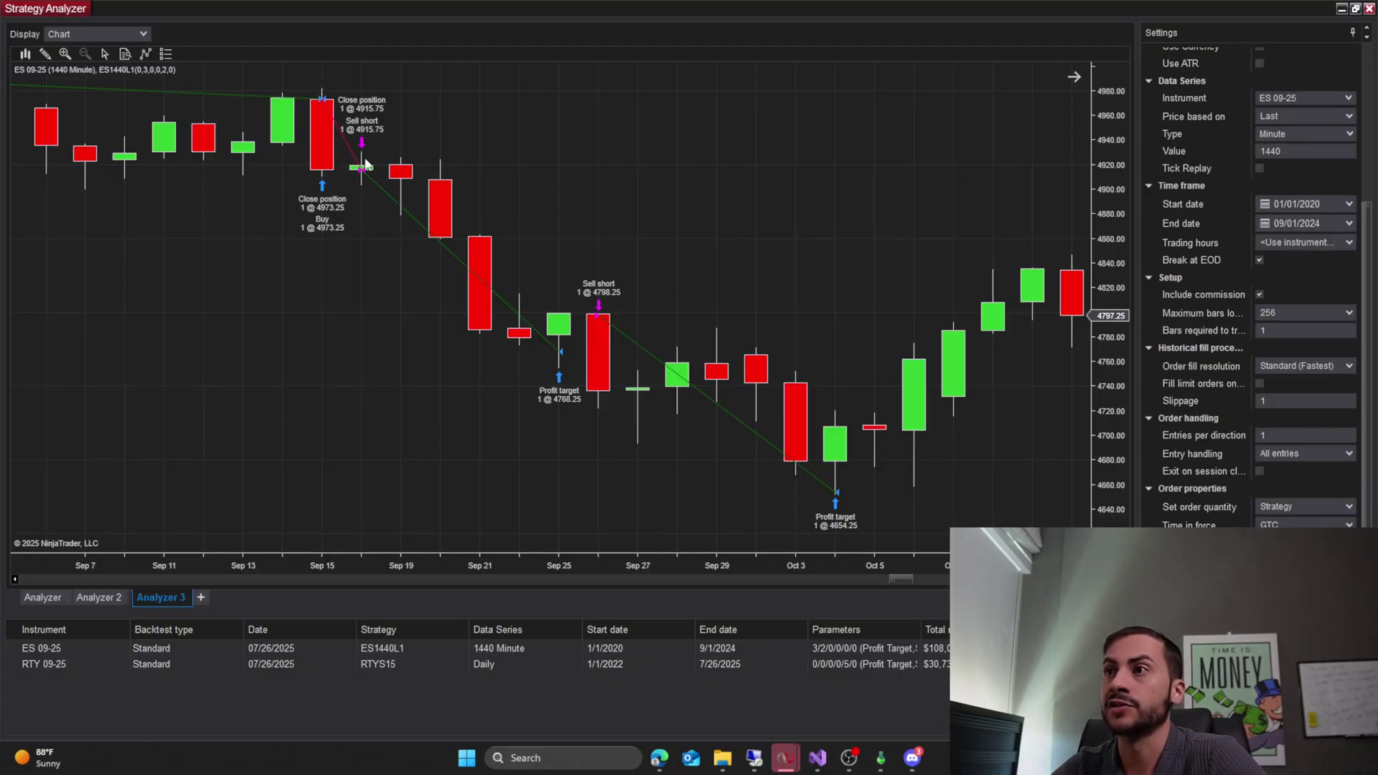
scroll(573, 349, "down", 3)
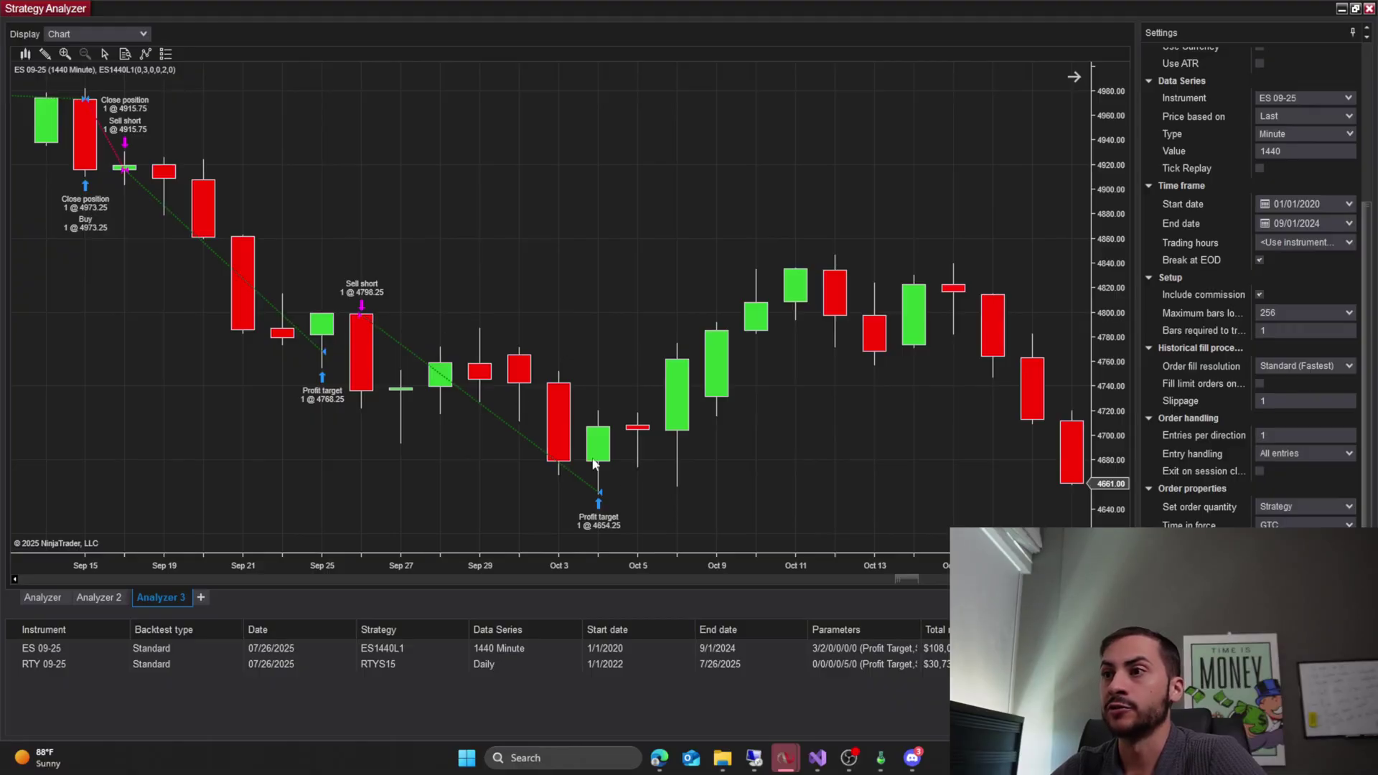
- Compress the chart's time axis again and look through the earlier years' long and short trades
left_click_drag(917, 422, 648, 535)
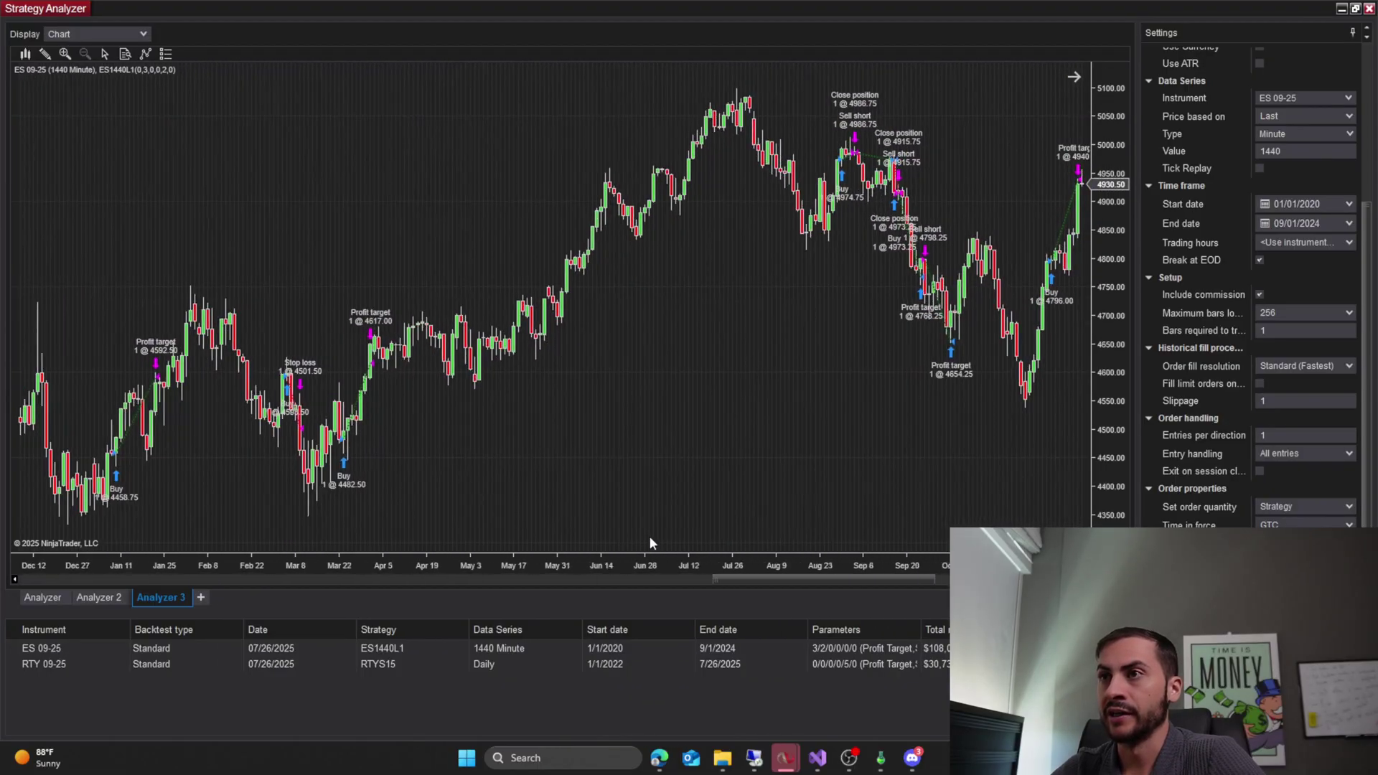
scroll(718, 491, "down", 5)
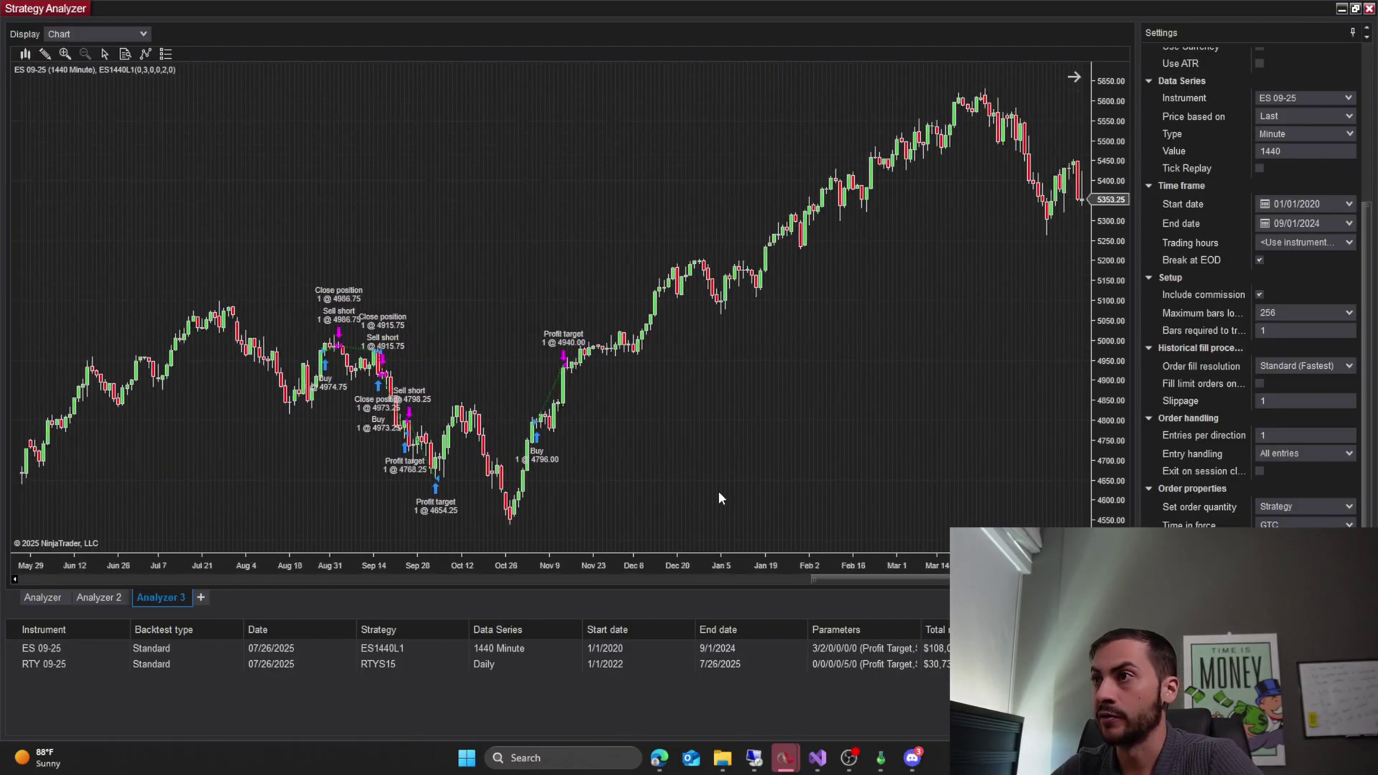
scroll(719, 492, "up", 8)
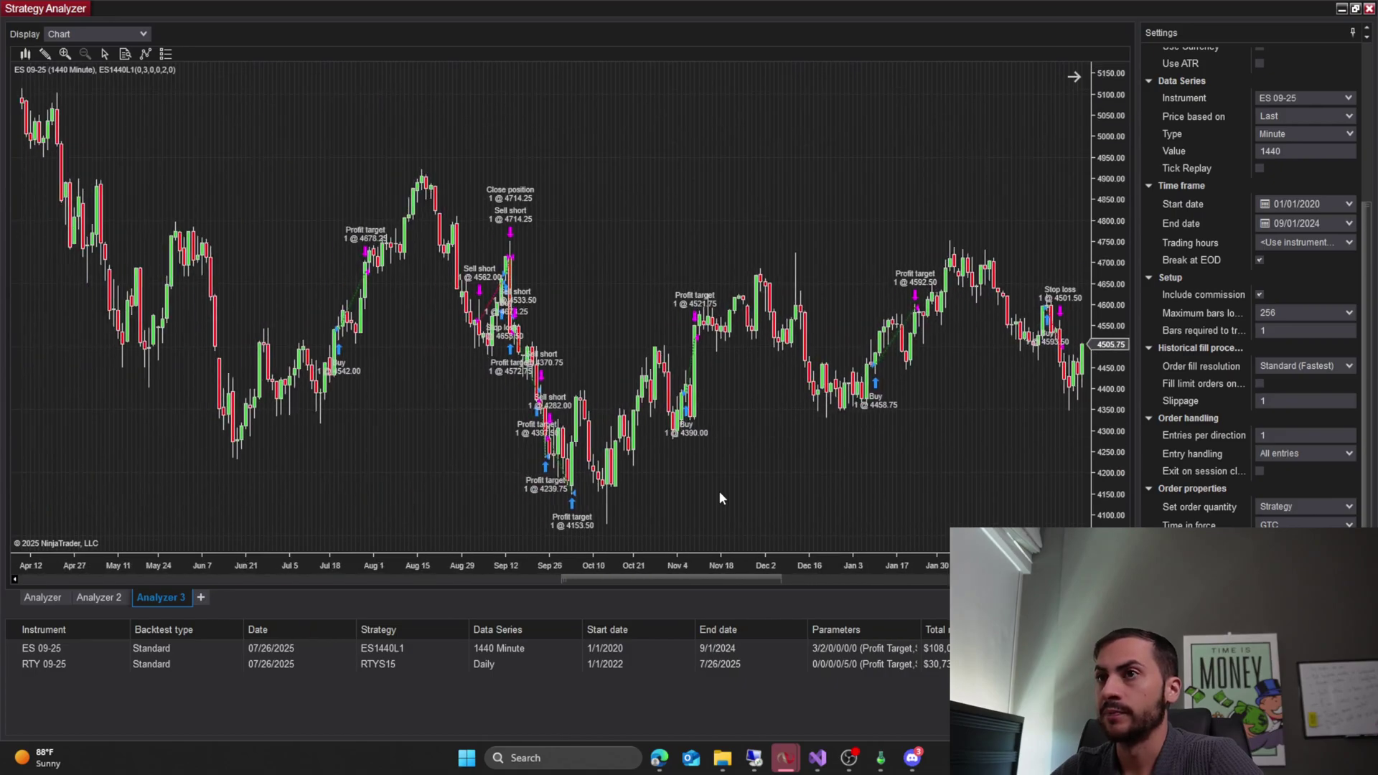
scroll(719, 491, "up", 10)
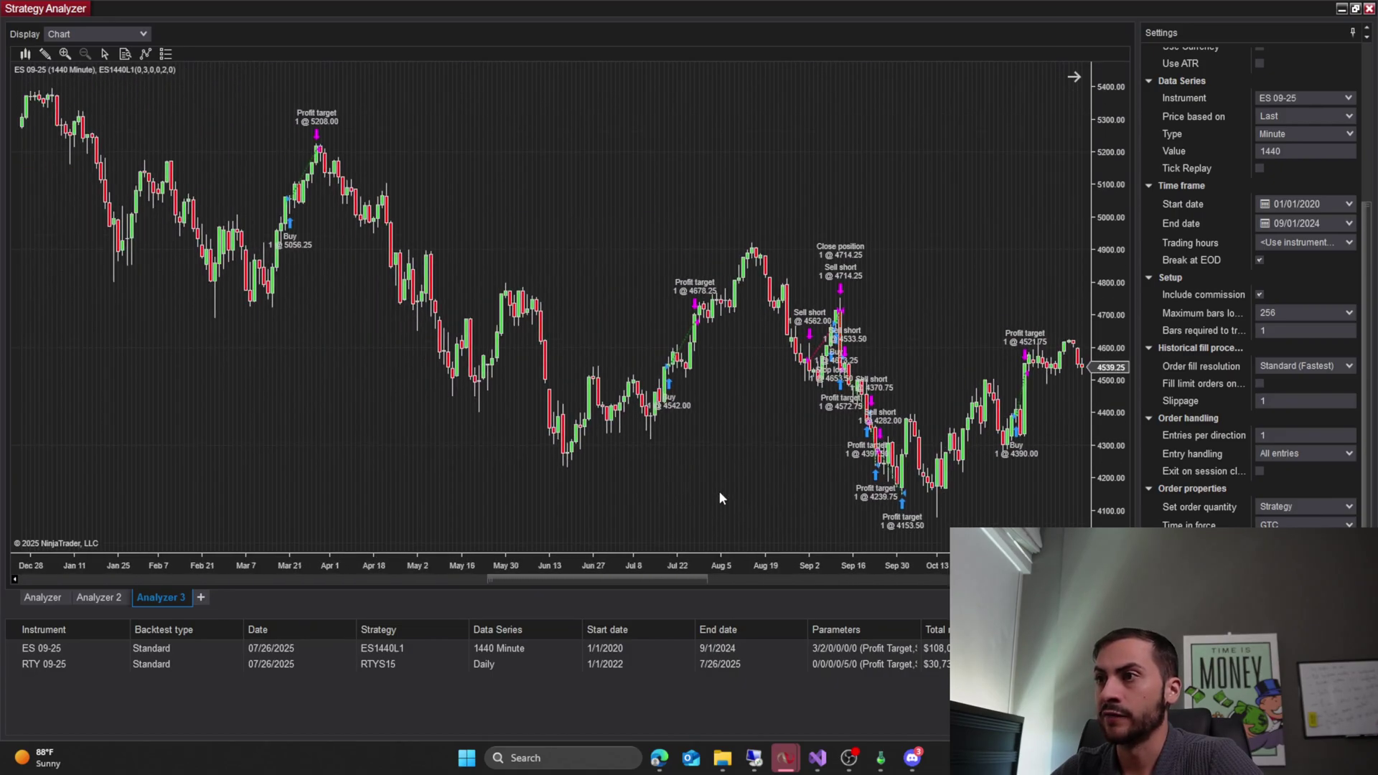
- Display the backtest performance summary and compare its total net profit with the ES1440 Short Strategies results in StratGen
left_click(106, 37)
left_click(57, 50)
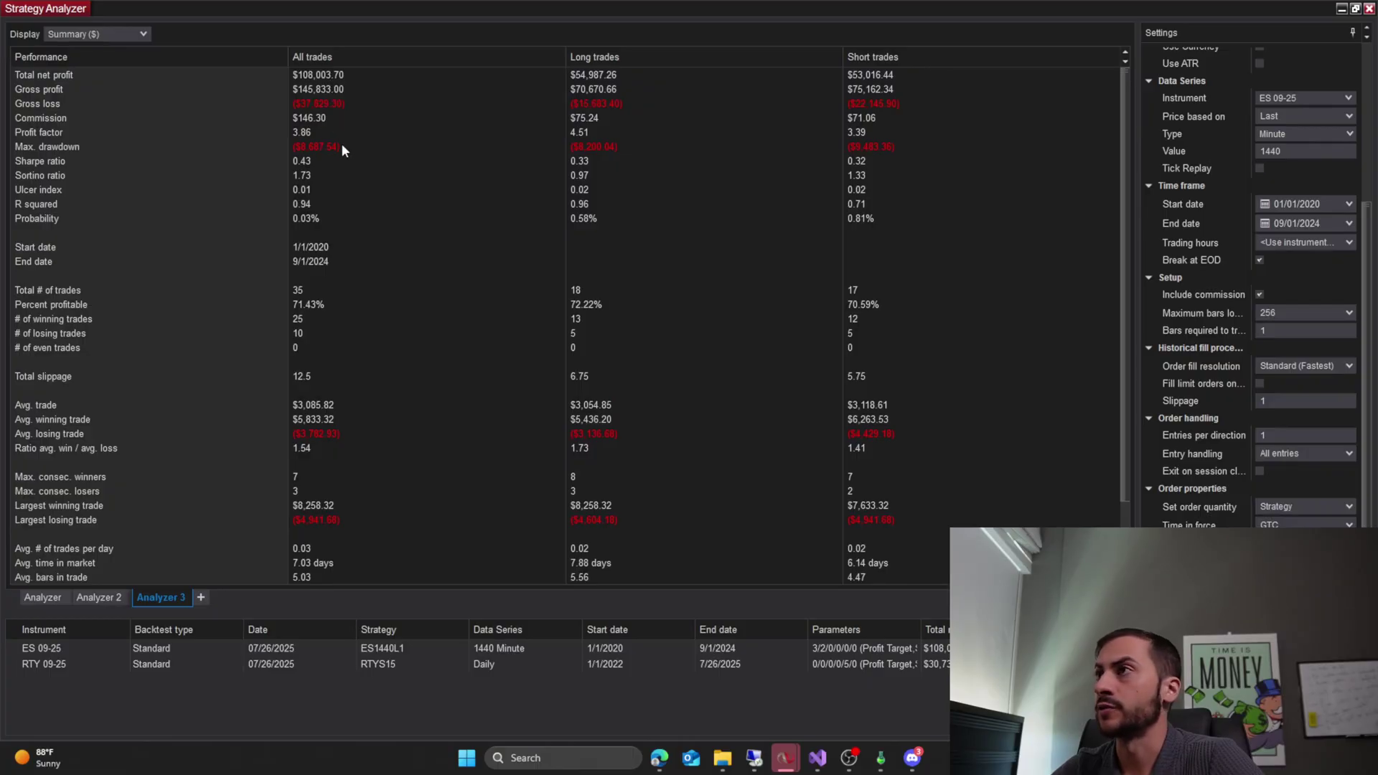
left_click(373, 77)
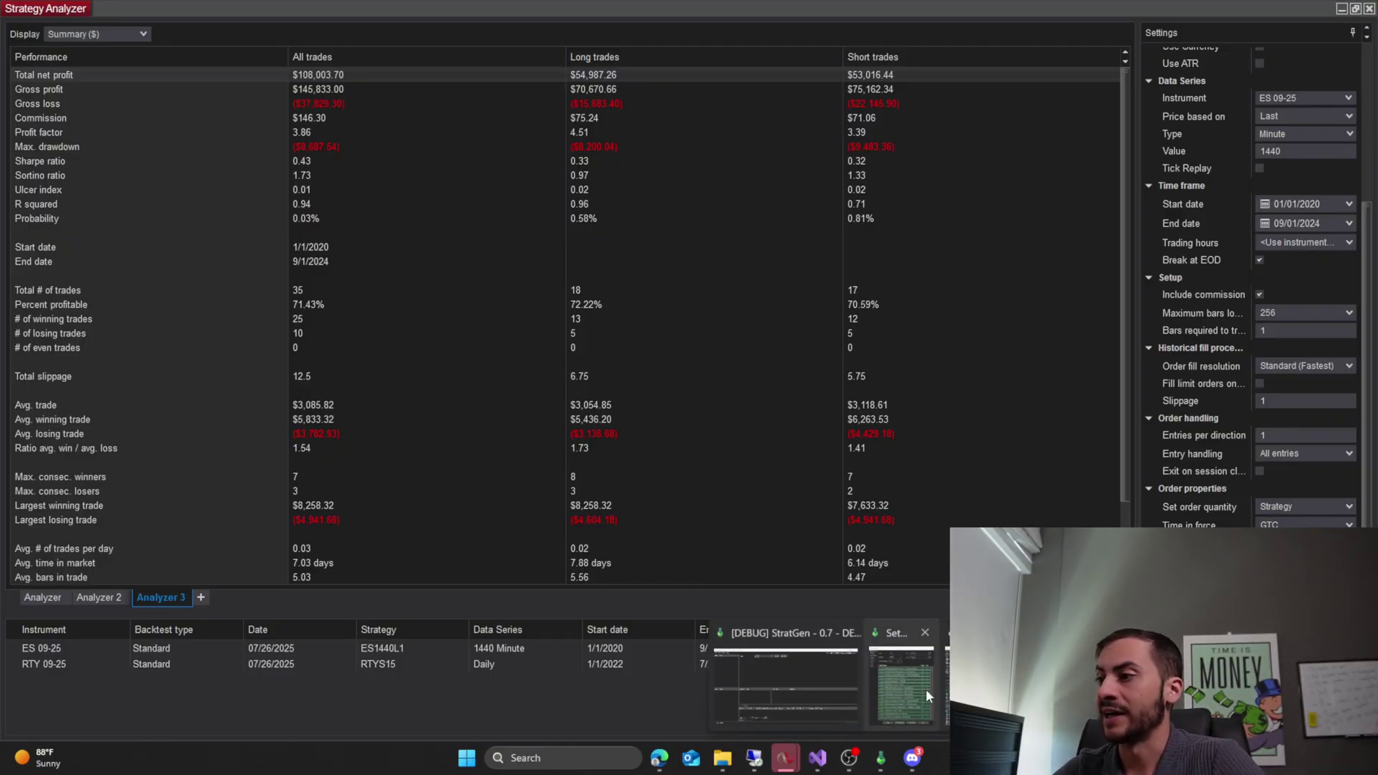
left_click(880, 757)
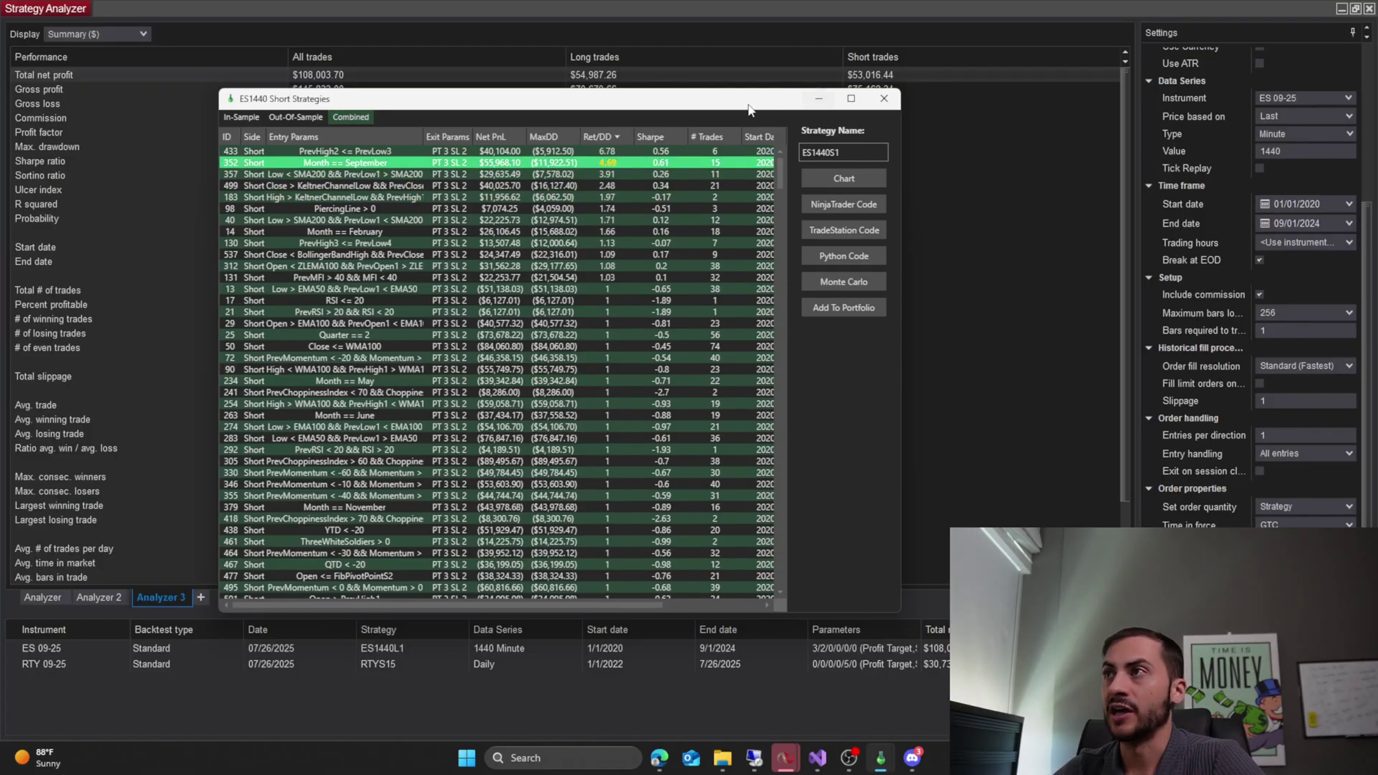
left_click_drag(717, 107, 747, 236)
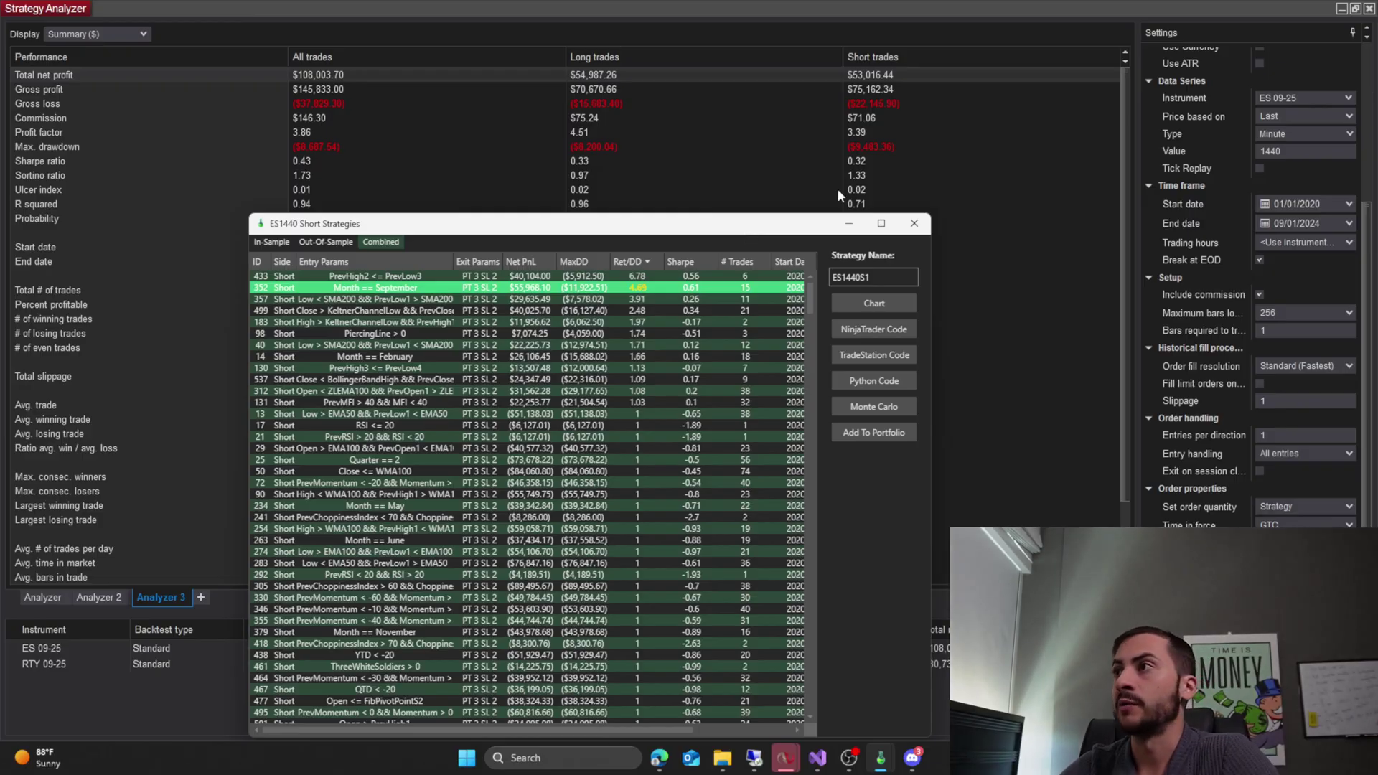
left_click(849, 223)
- Return the backtest display to the chart, and expand the Exit Signals Long region of ES1440L1 in the NinjaScript Editor
left_click(107, 34)
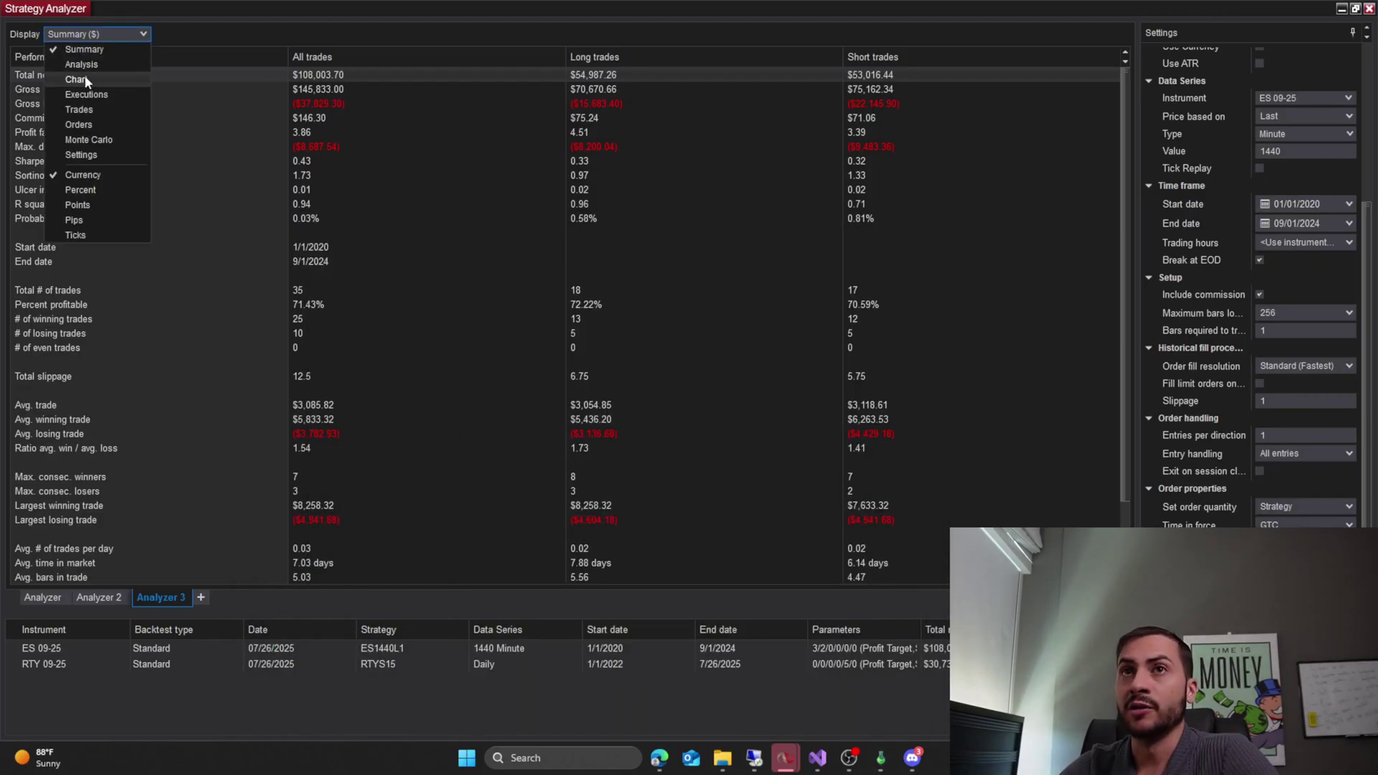
left_click(77, 79)
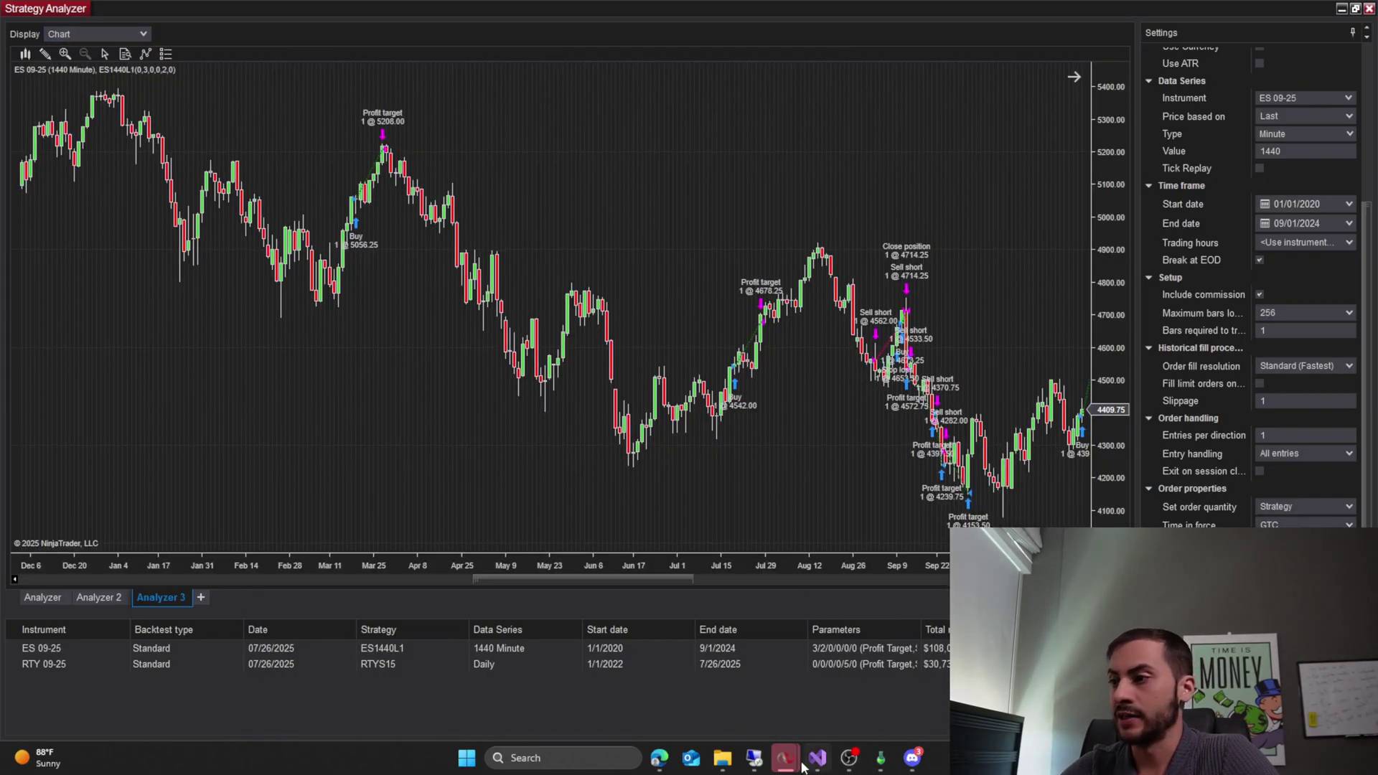
mouse_move(792, 761)
left_click(901, 663)
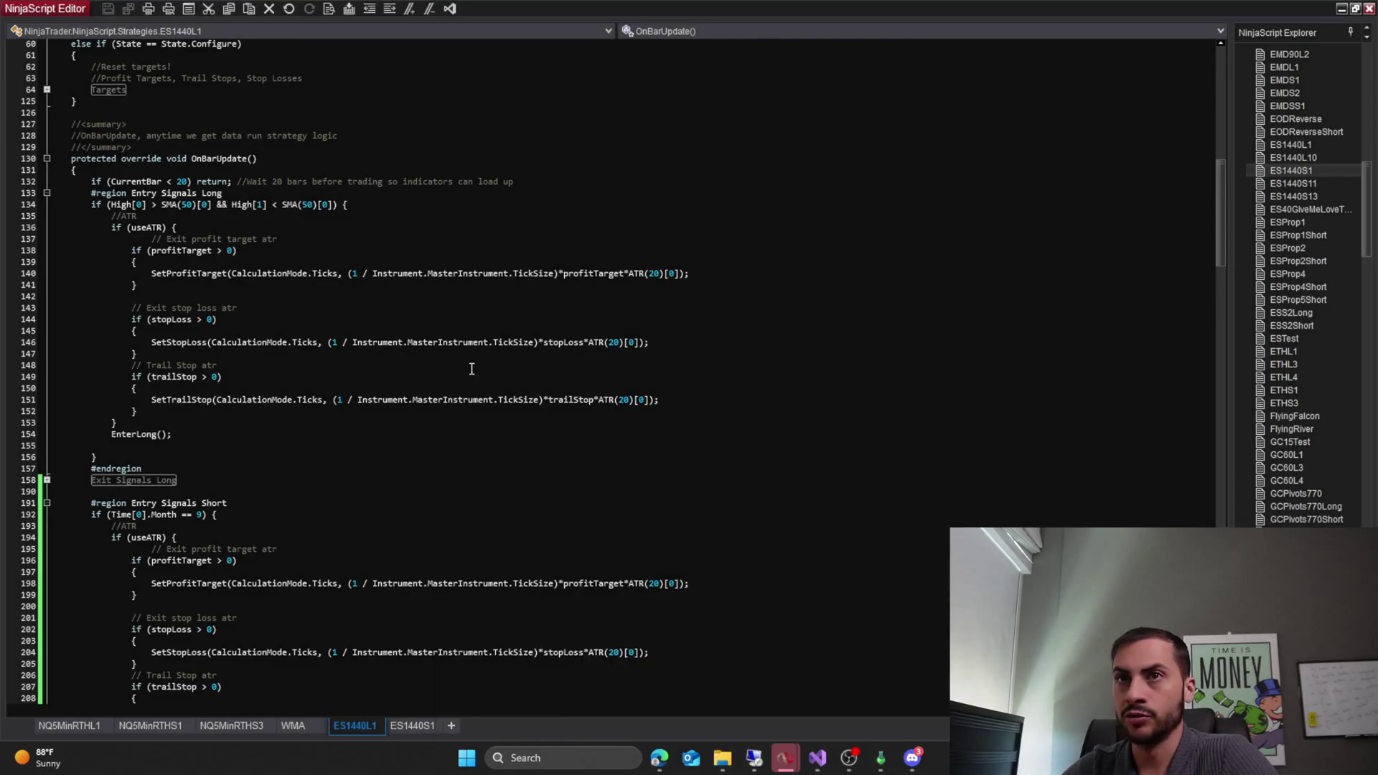
left_click(47, 479)
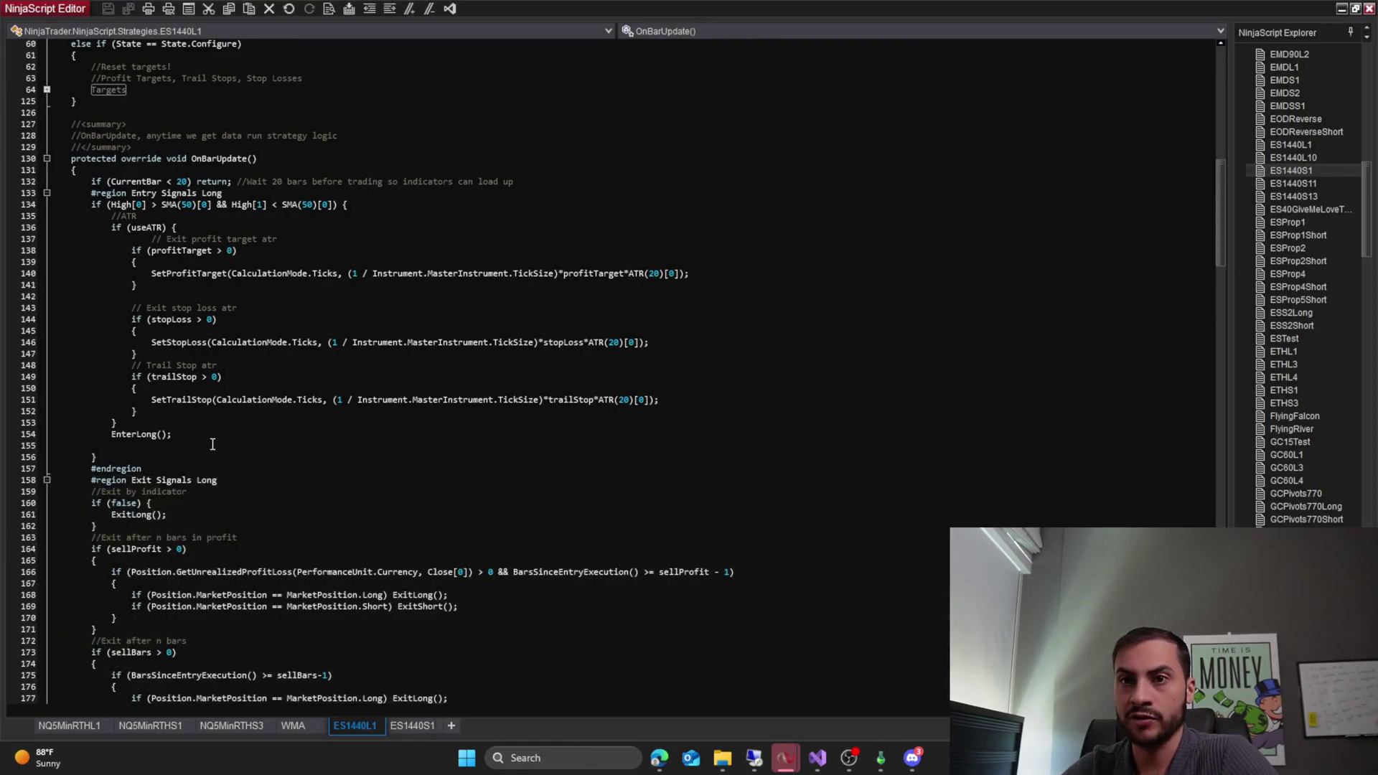
- Review the ES1440L1 default settings and highlight the profitTarget and stopLoss lines
scroll(212, 444, "up", 14)
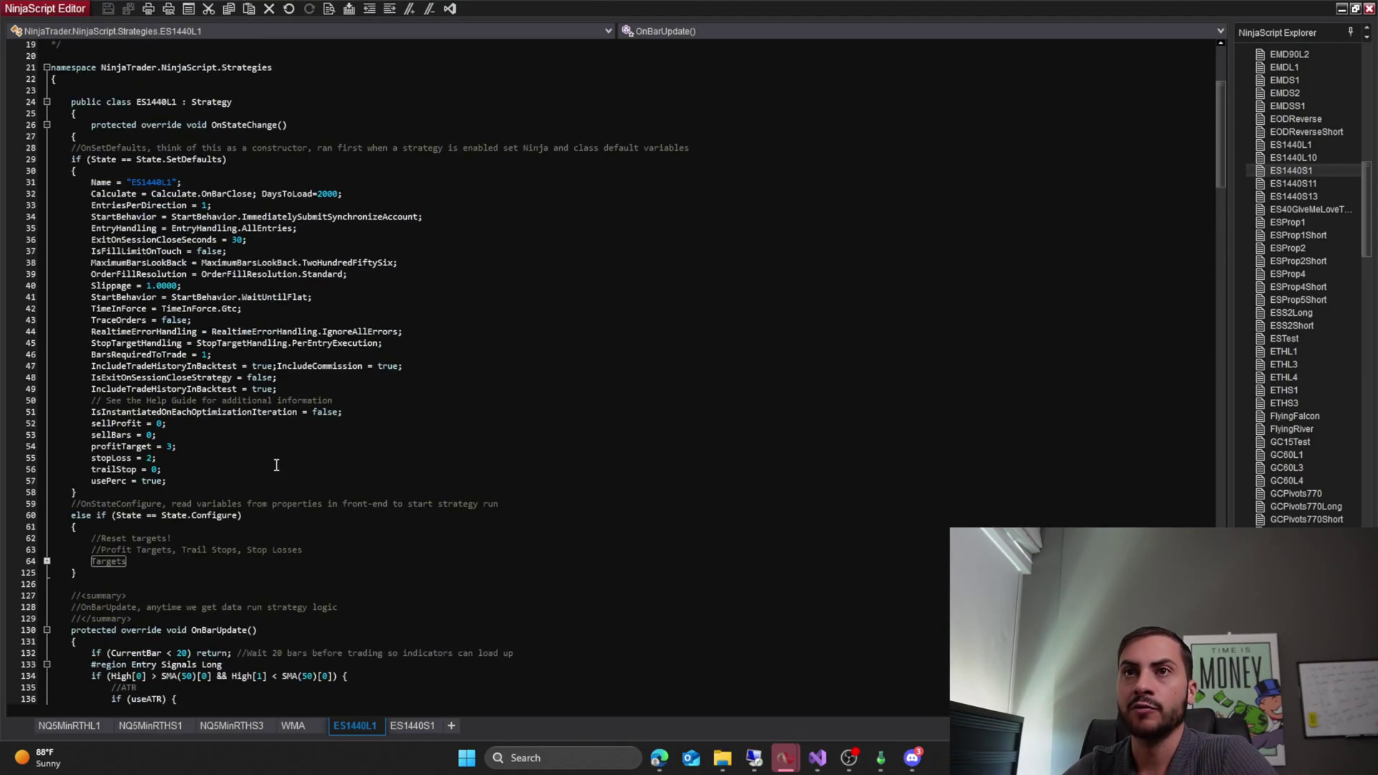
scroll(276, 465, "up", 1)
scroll(276, 465, "down", 17)
scroll(280, 447, "up", 10)
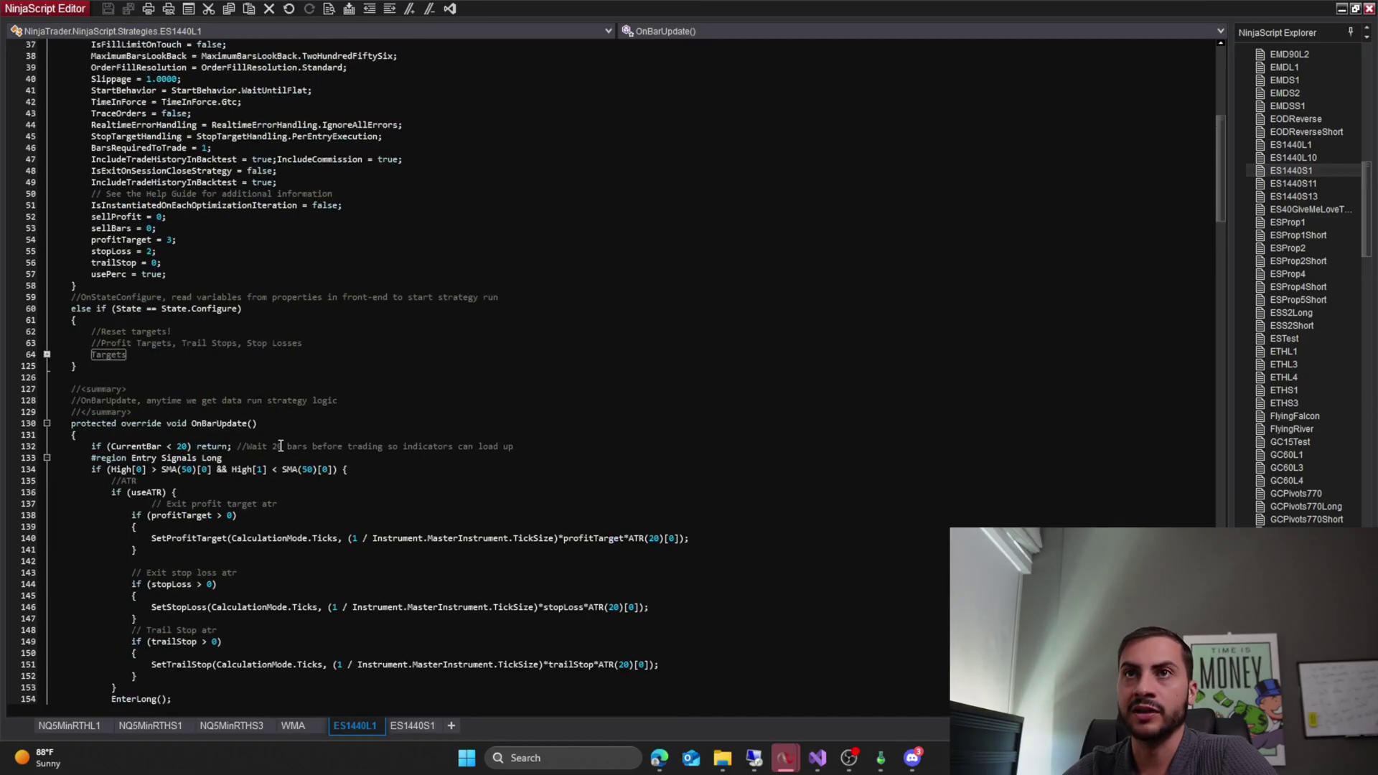
scroll(281, 447, "up", 1)
left_click_drag(90, 274, 224, 285)
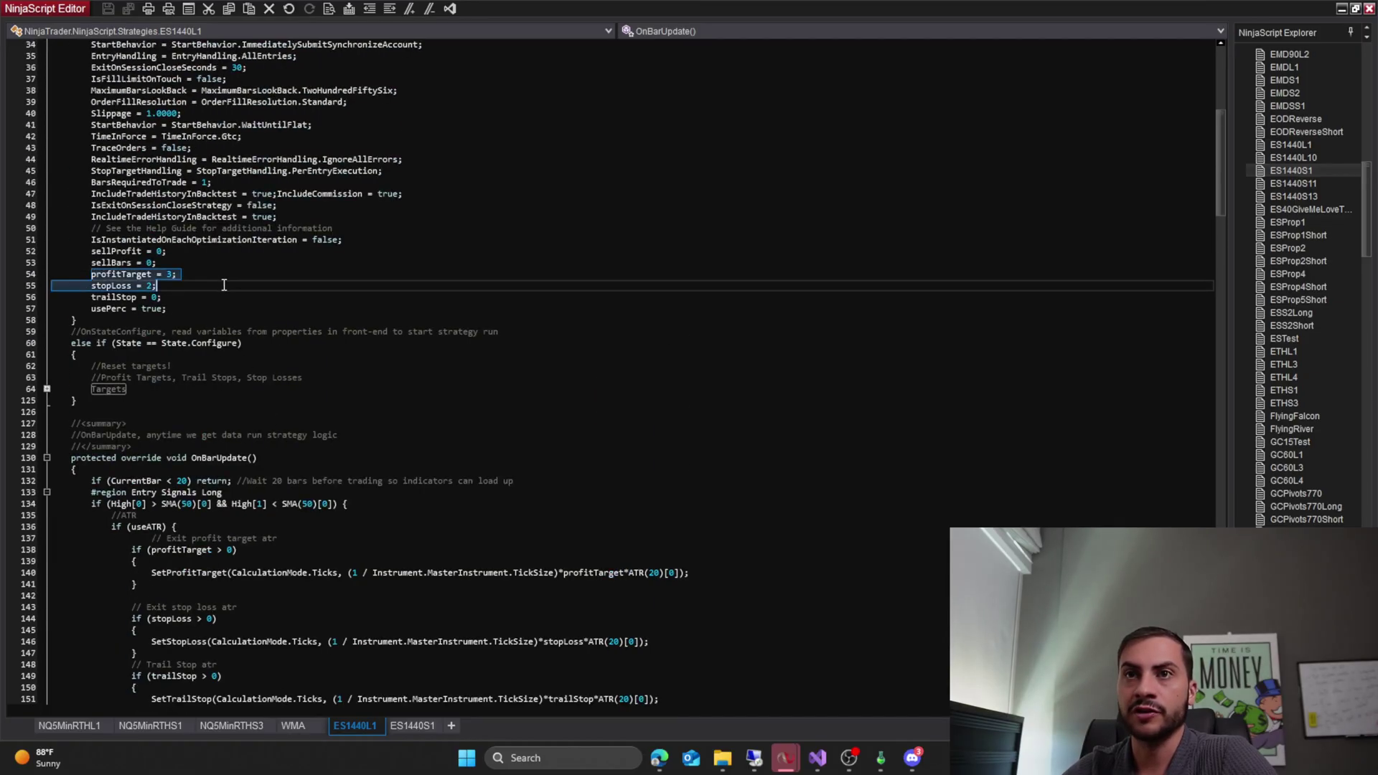
- Expand the Targets region and highlight the usePerc block that sets the percentage profit target and stop loss
scroll(250, 352, "down", 2)
left_click(47, 320)
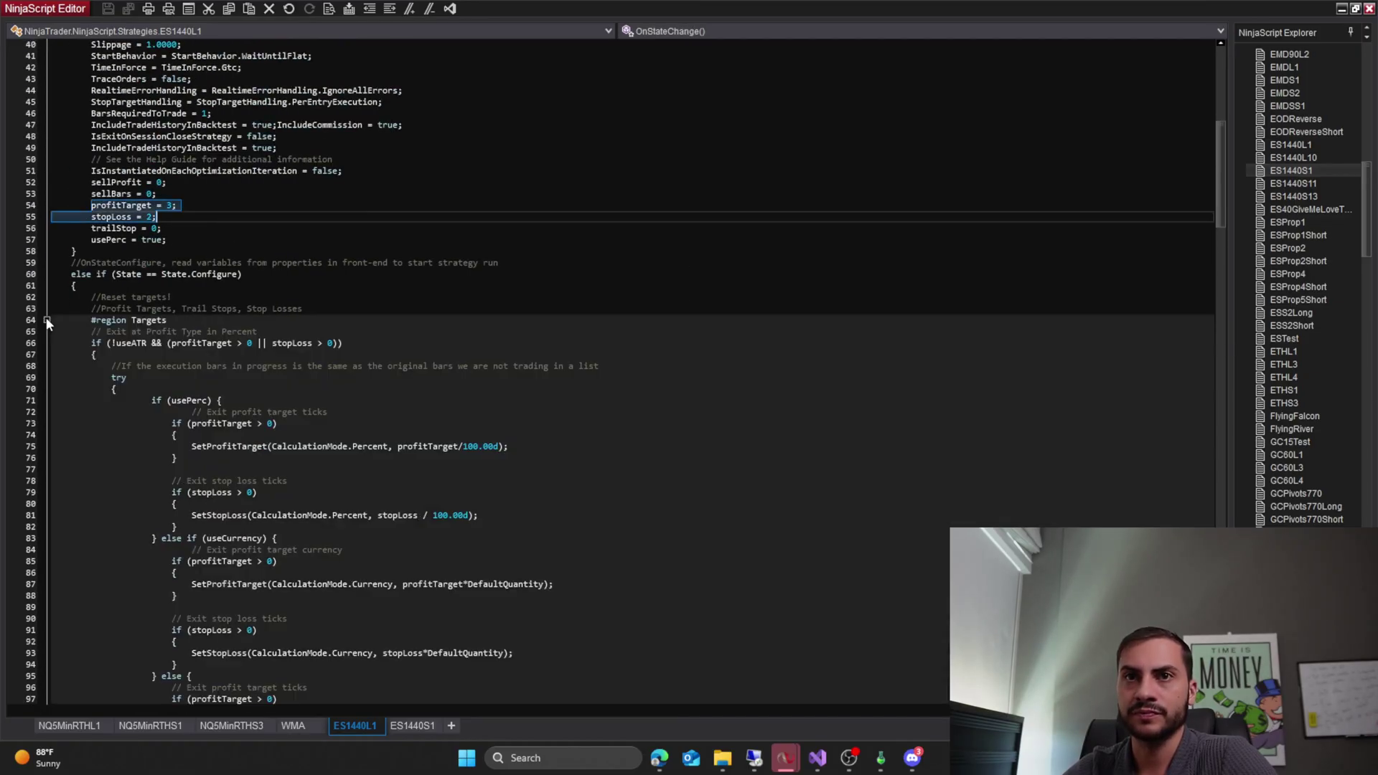
scroll(217, 328, "down", 6)
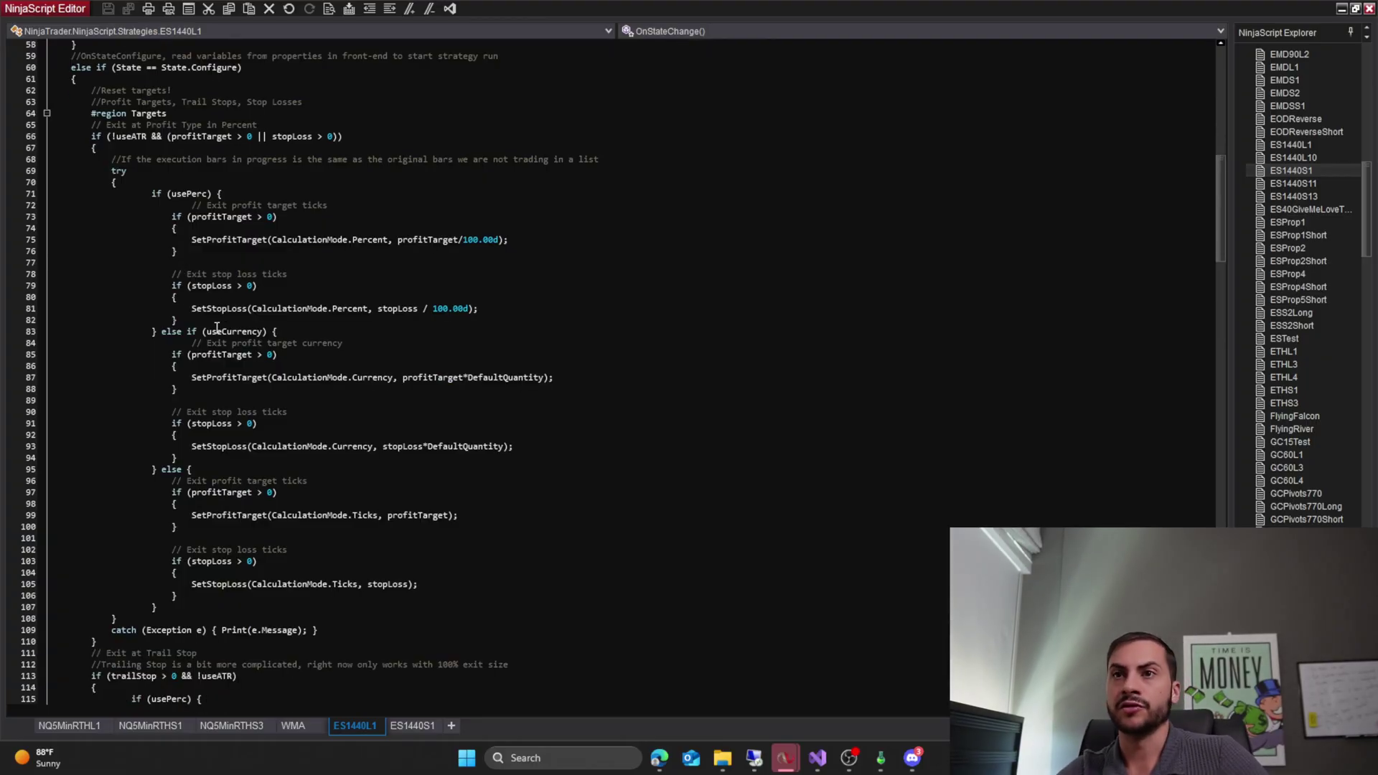
left_click_drag(152, 193, 538, 329)
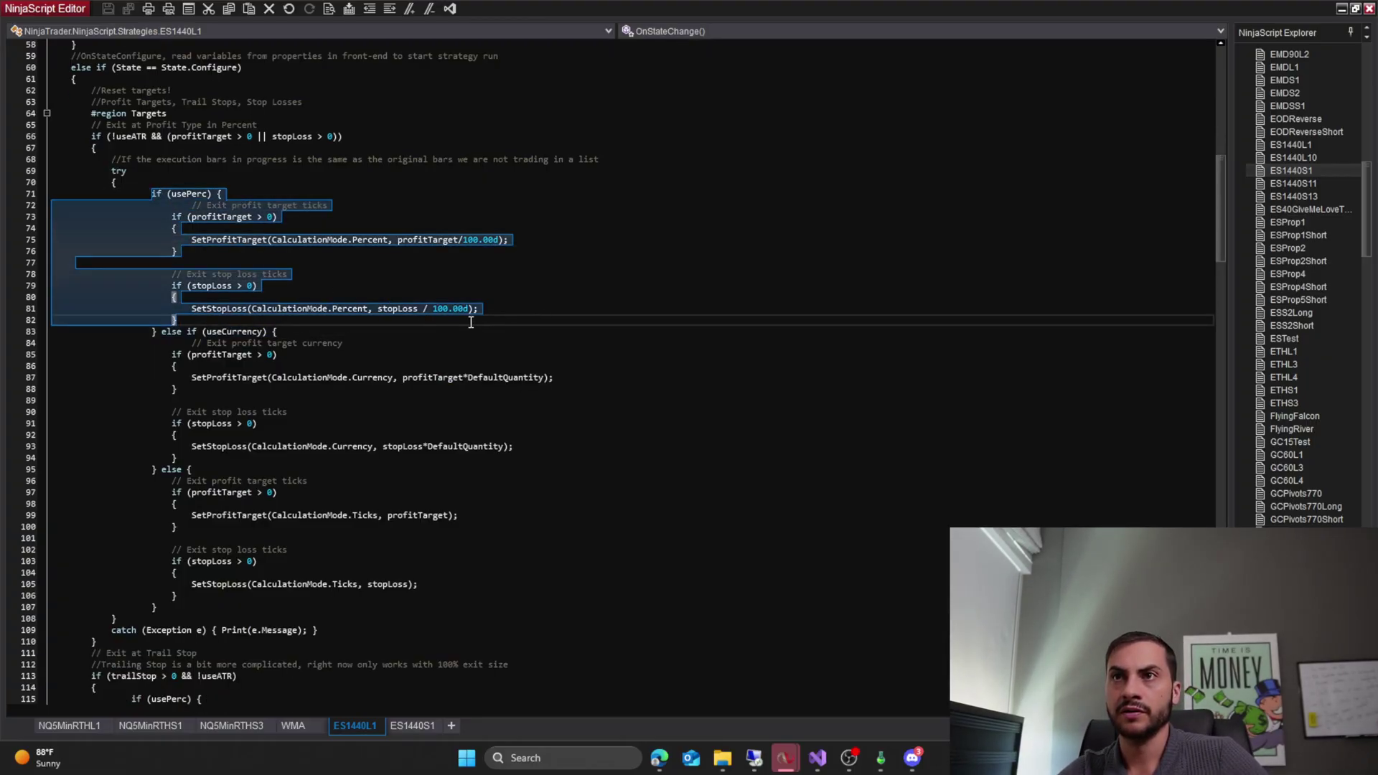
- Highlight the long entry condition comparing the highs with SMA(50), and enlarge the code text
scroll(472, 324, "down", 16)
scroll(471, 322, "down", 5)
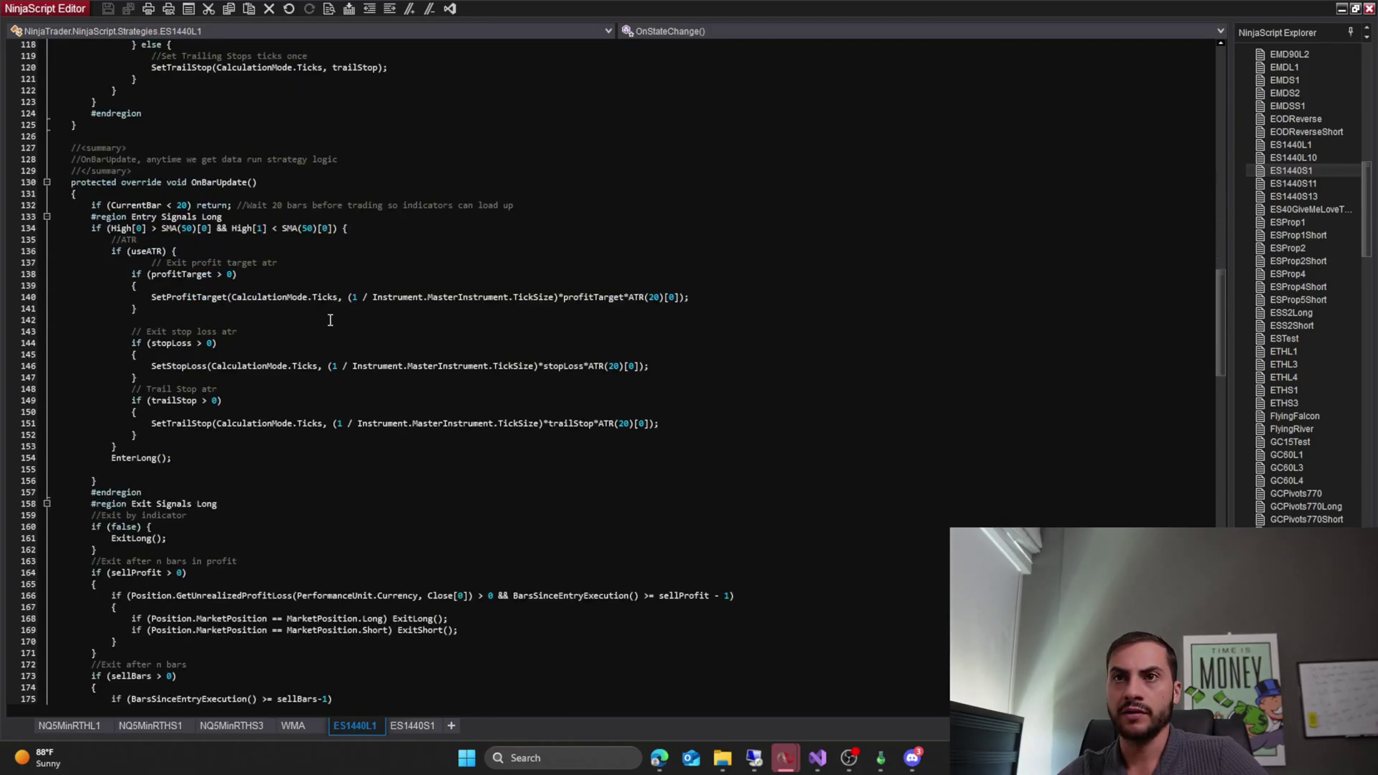
left_click_drag(91, 196, 358, 195)
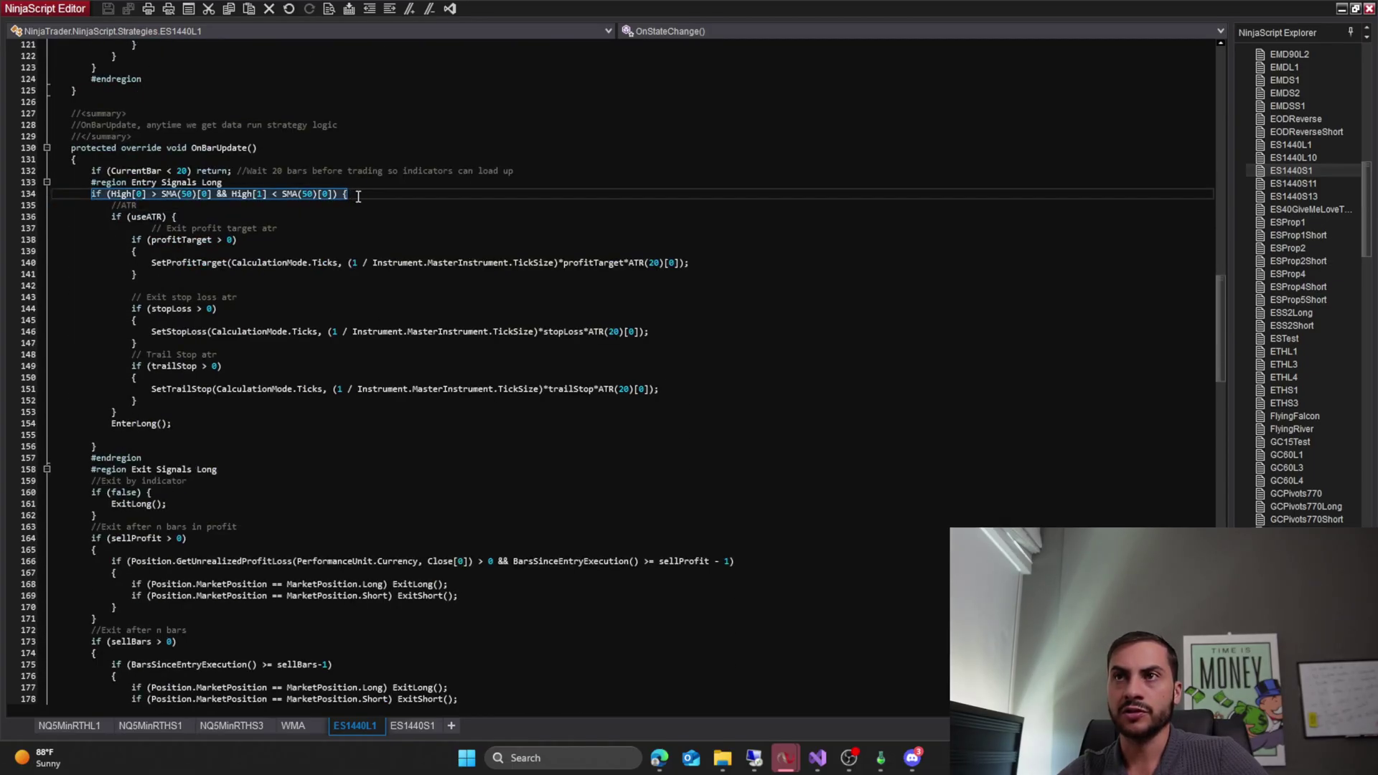
scroll(615, 376, "up", 4, "ctrl")
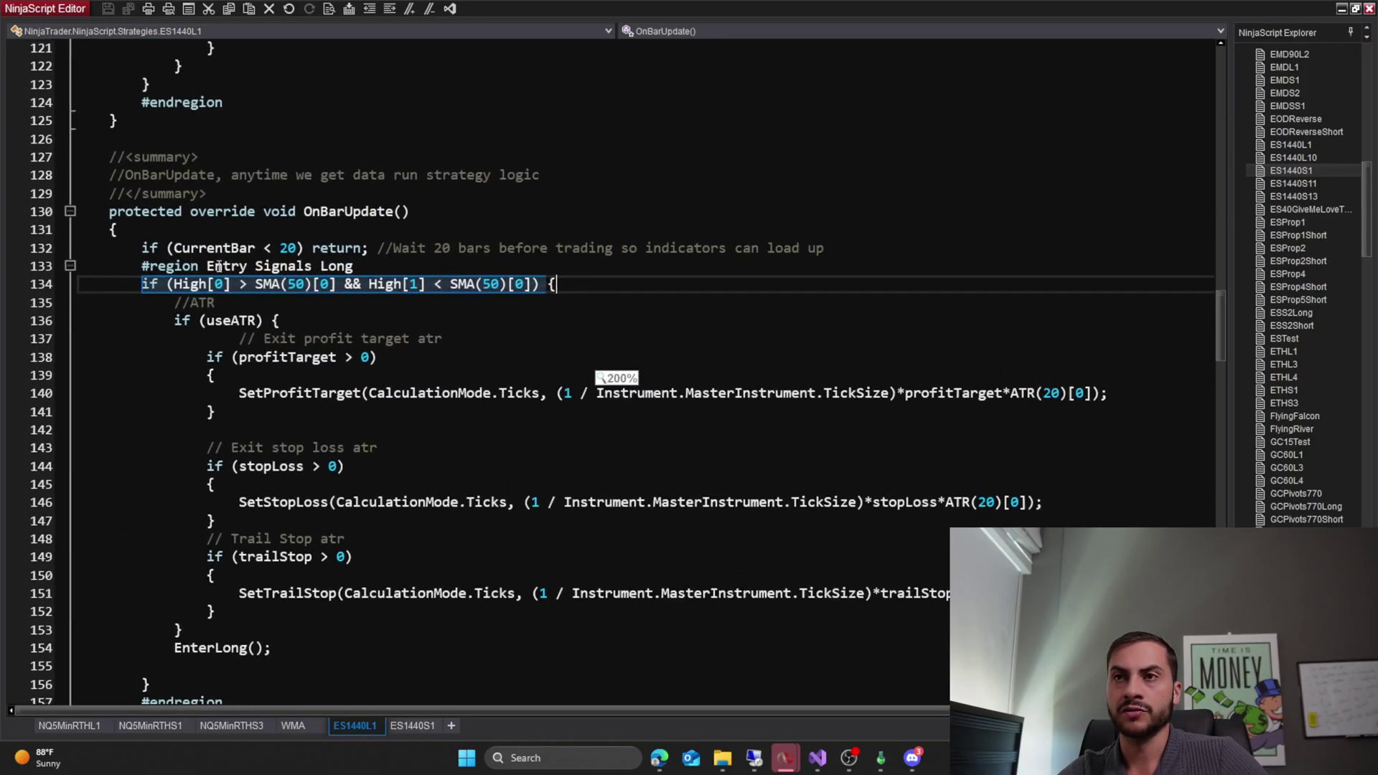
- Find the Entry Signals Short region and highlight its Time[0].Month == 9 condition
scroll(387, 321, "down", 13)
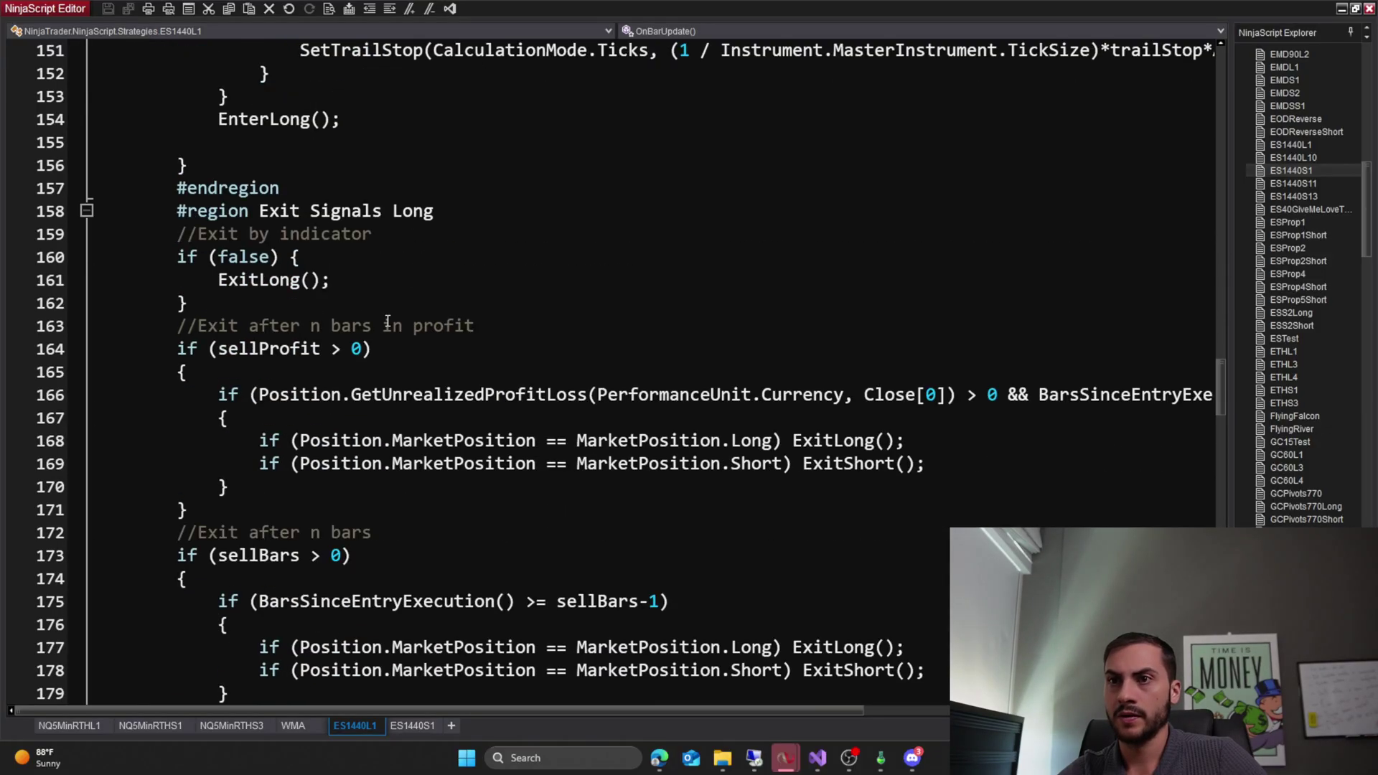
scroll(387, 321, "down", 4)
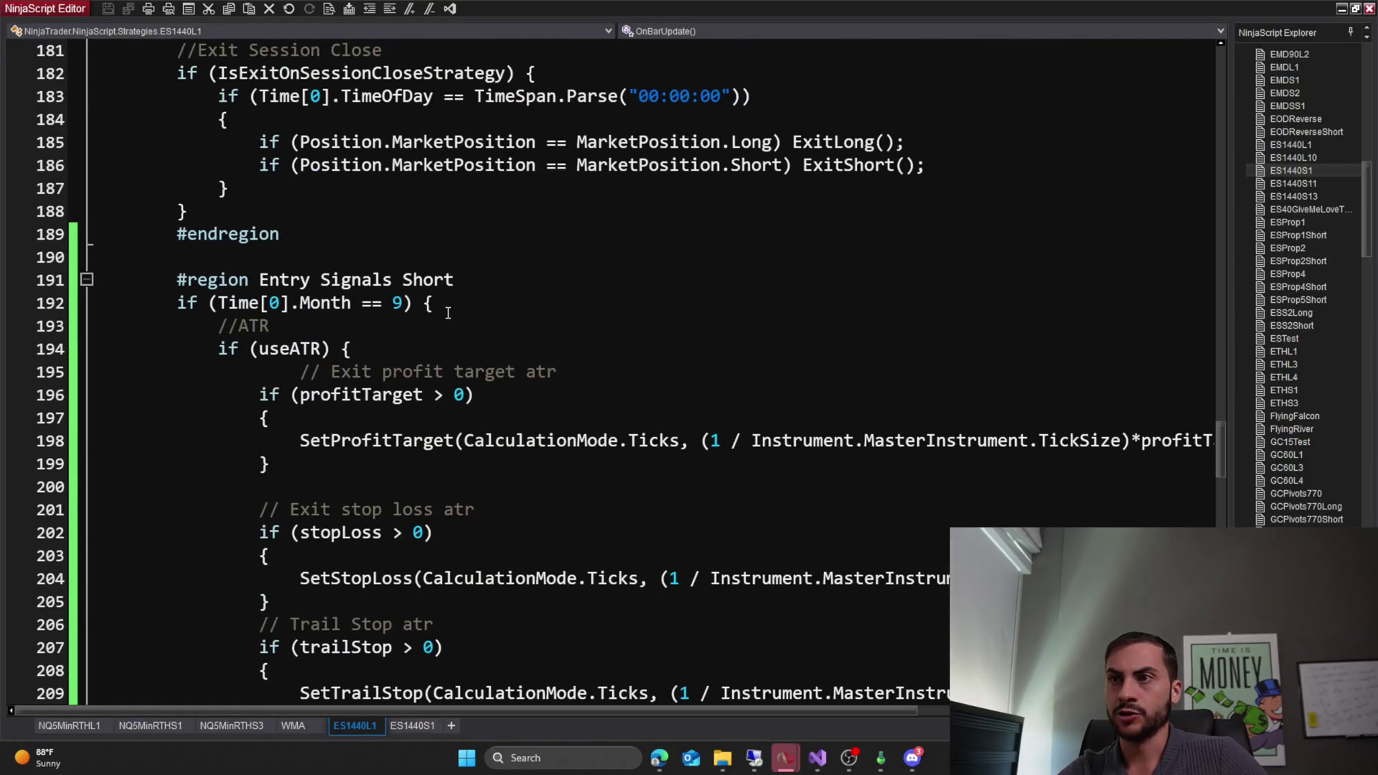
left_click_drag(434, 303, 177, 303)
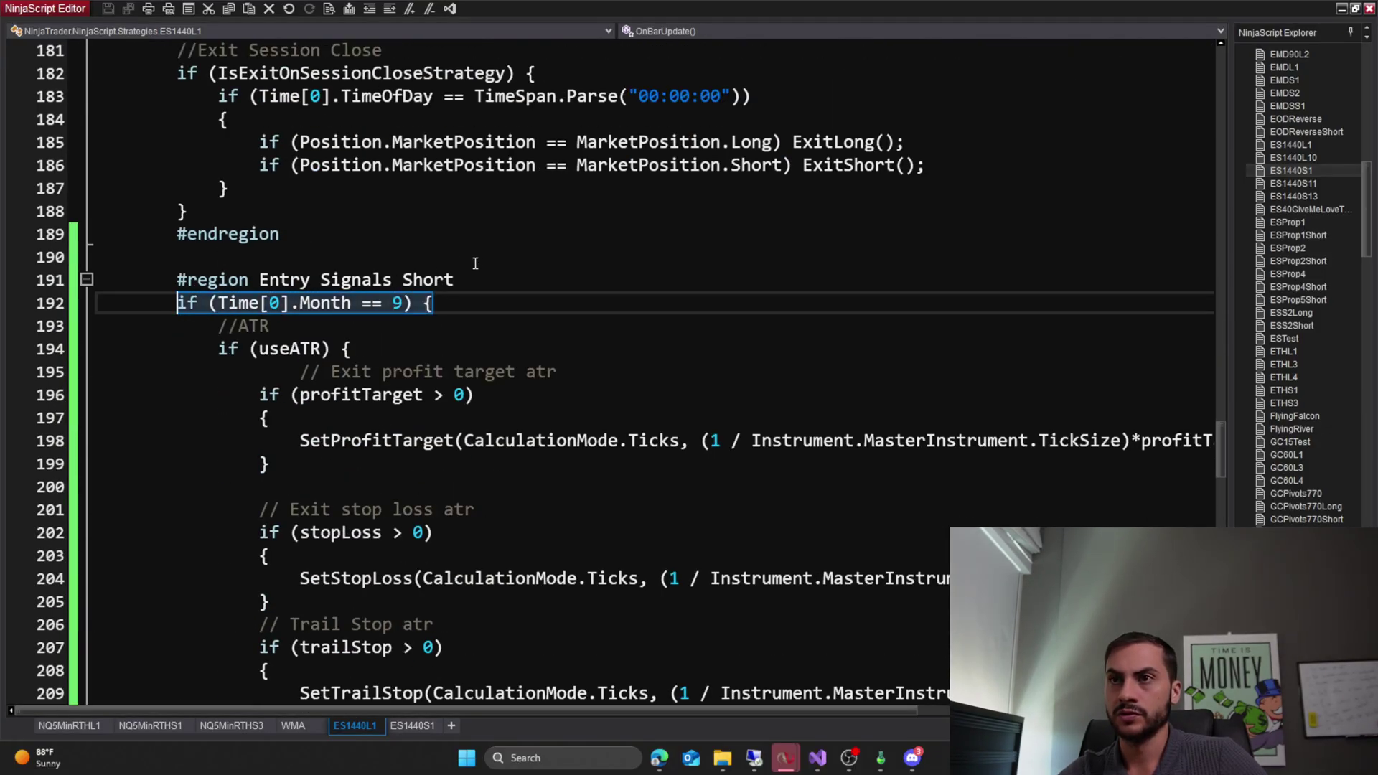
- Review the short entry and exit code, and go back to the Exit Signals Long region
scroll(474, 264, "down", 2)
scroll(475, 259, "down", 4)
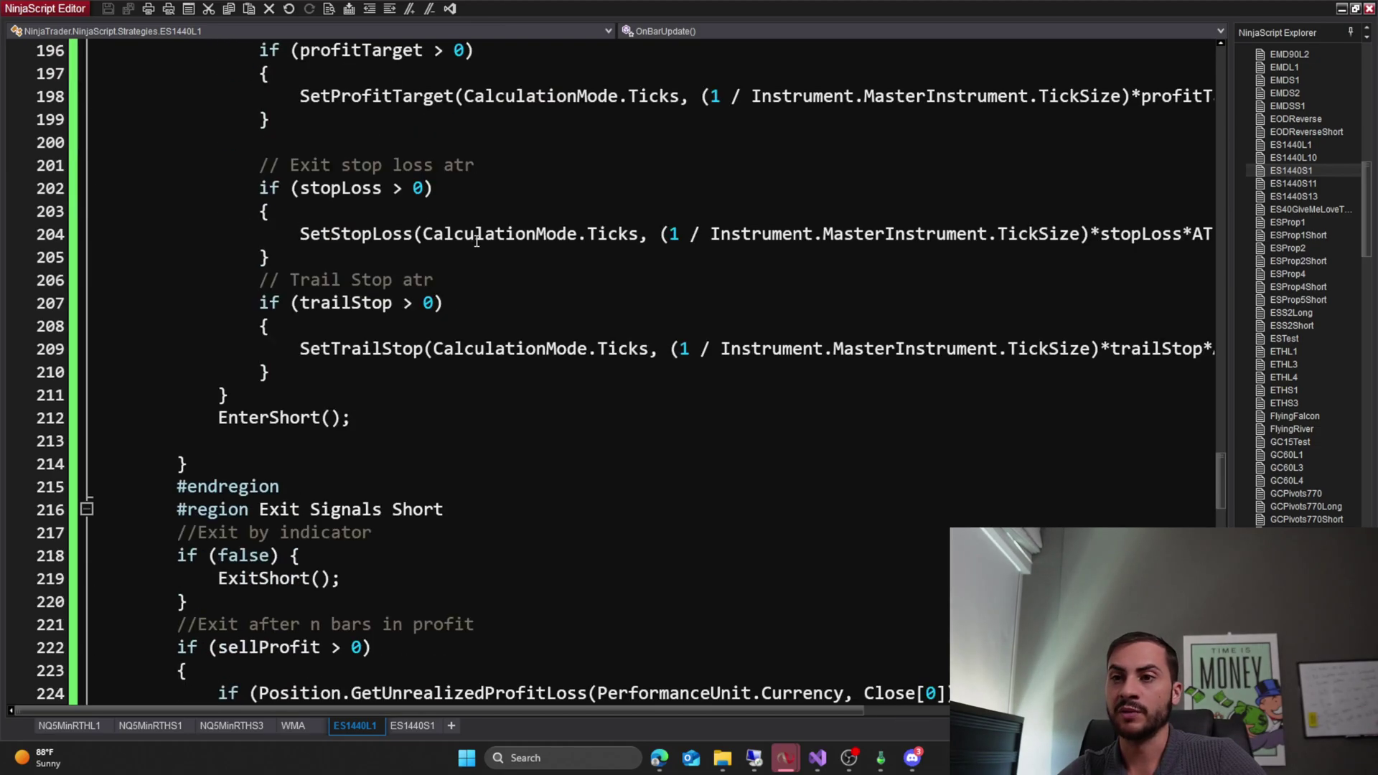
scroll(473, 247, "up", 6)
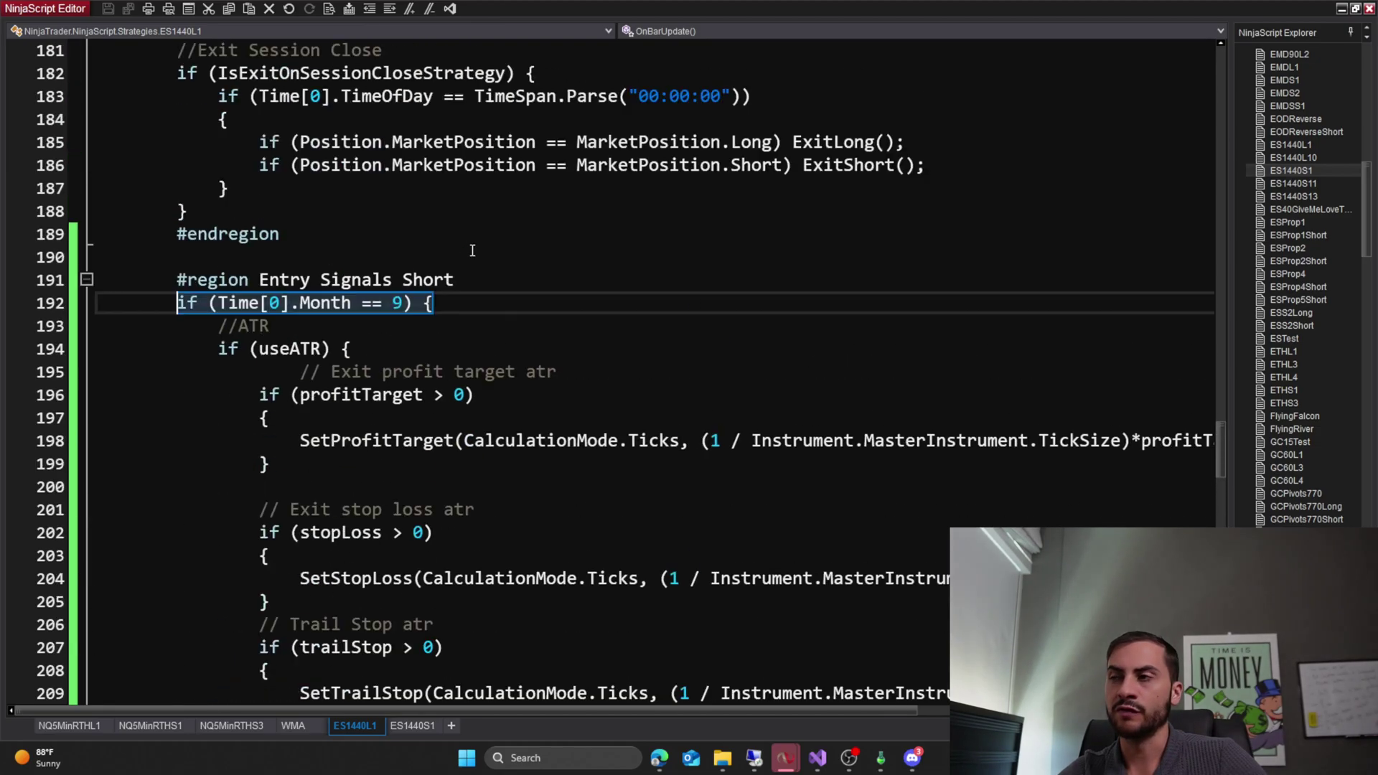
scroll(468, 262, "down", 4)
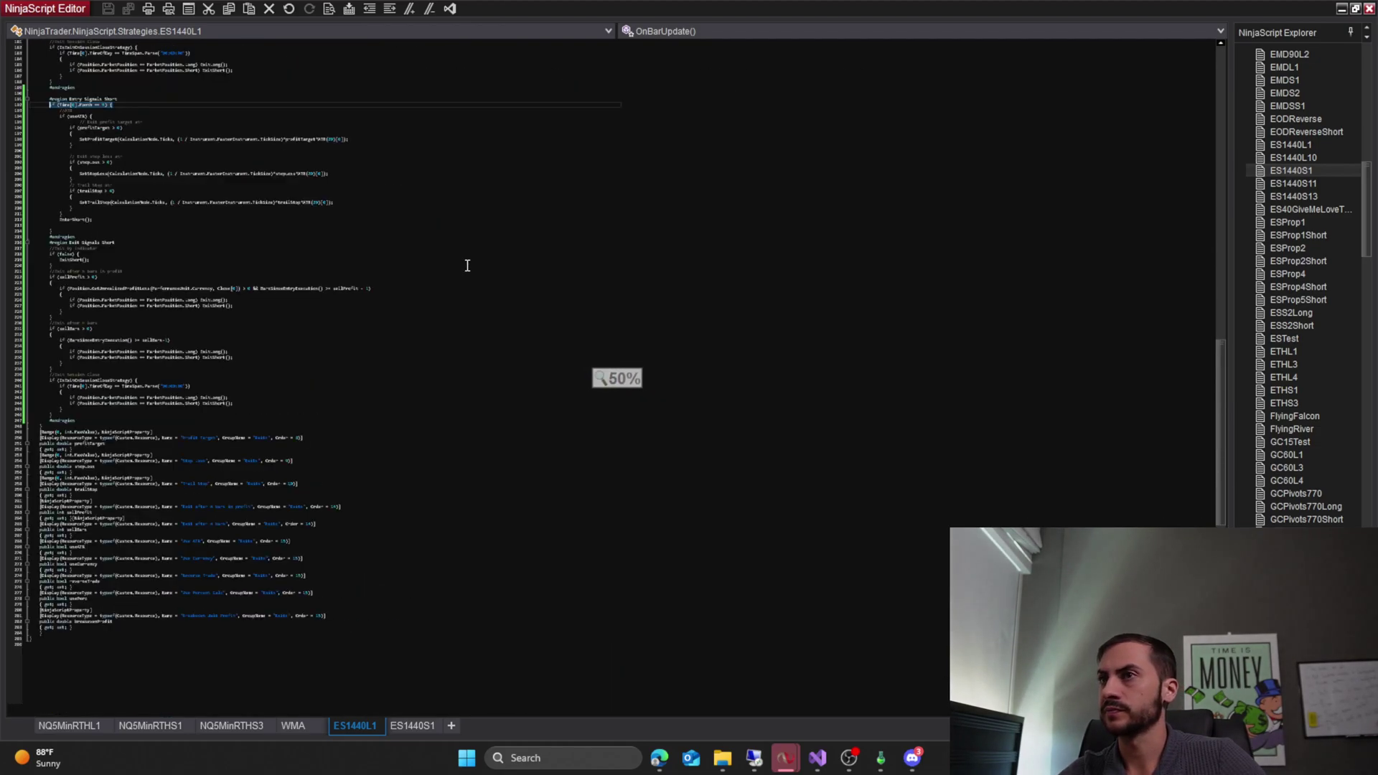
scroll(502, 287, "up", 5)
scroll(279, 280, "up", 10)
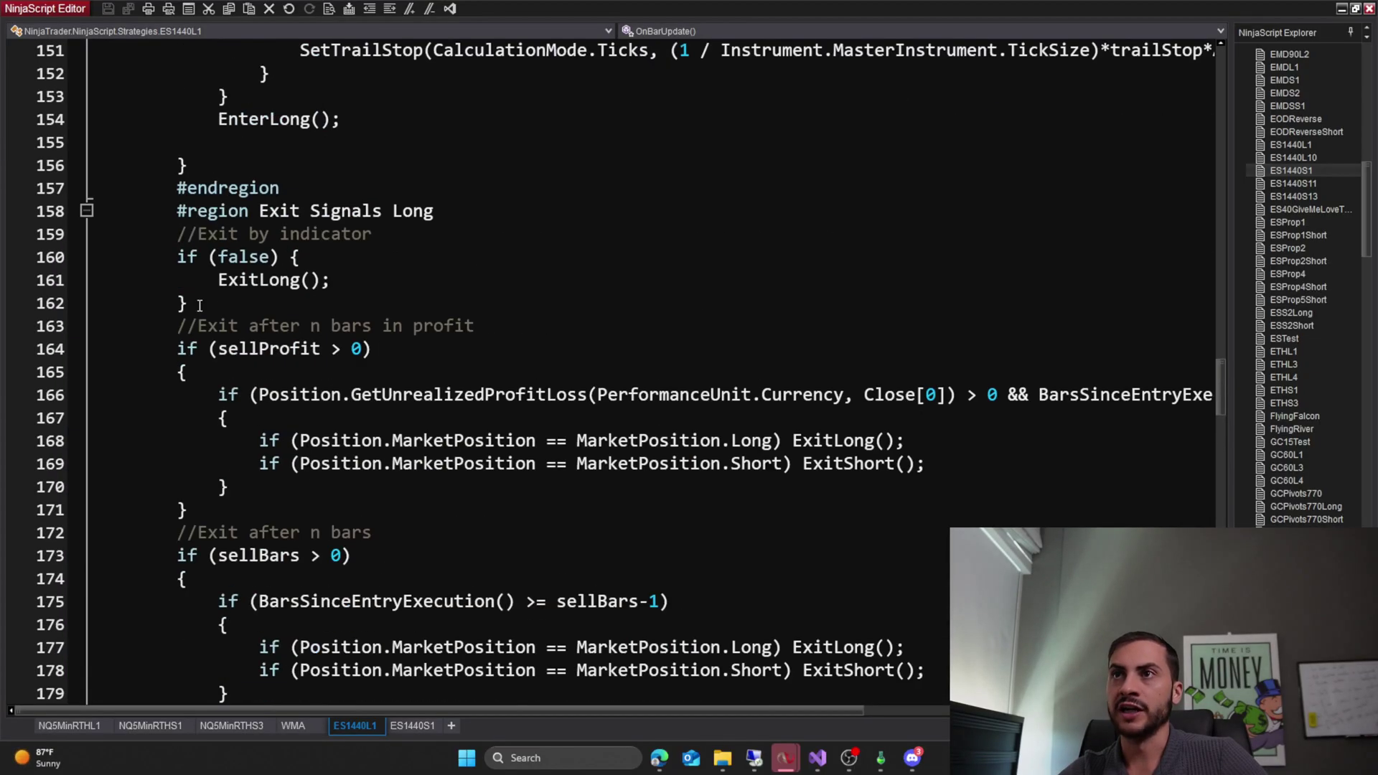